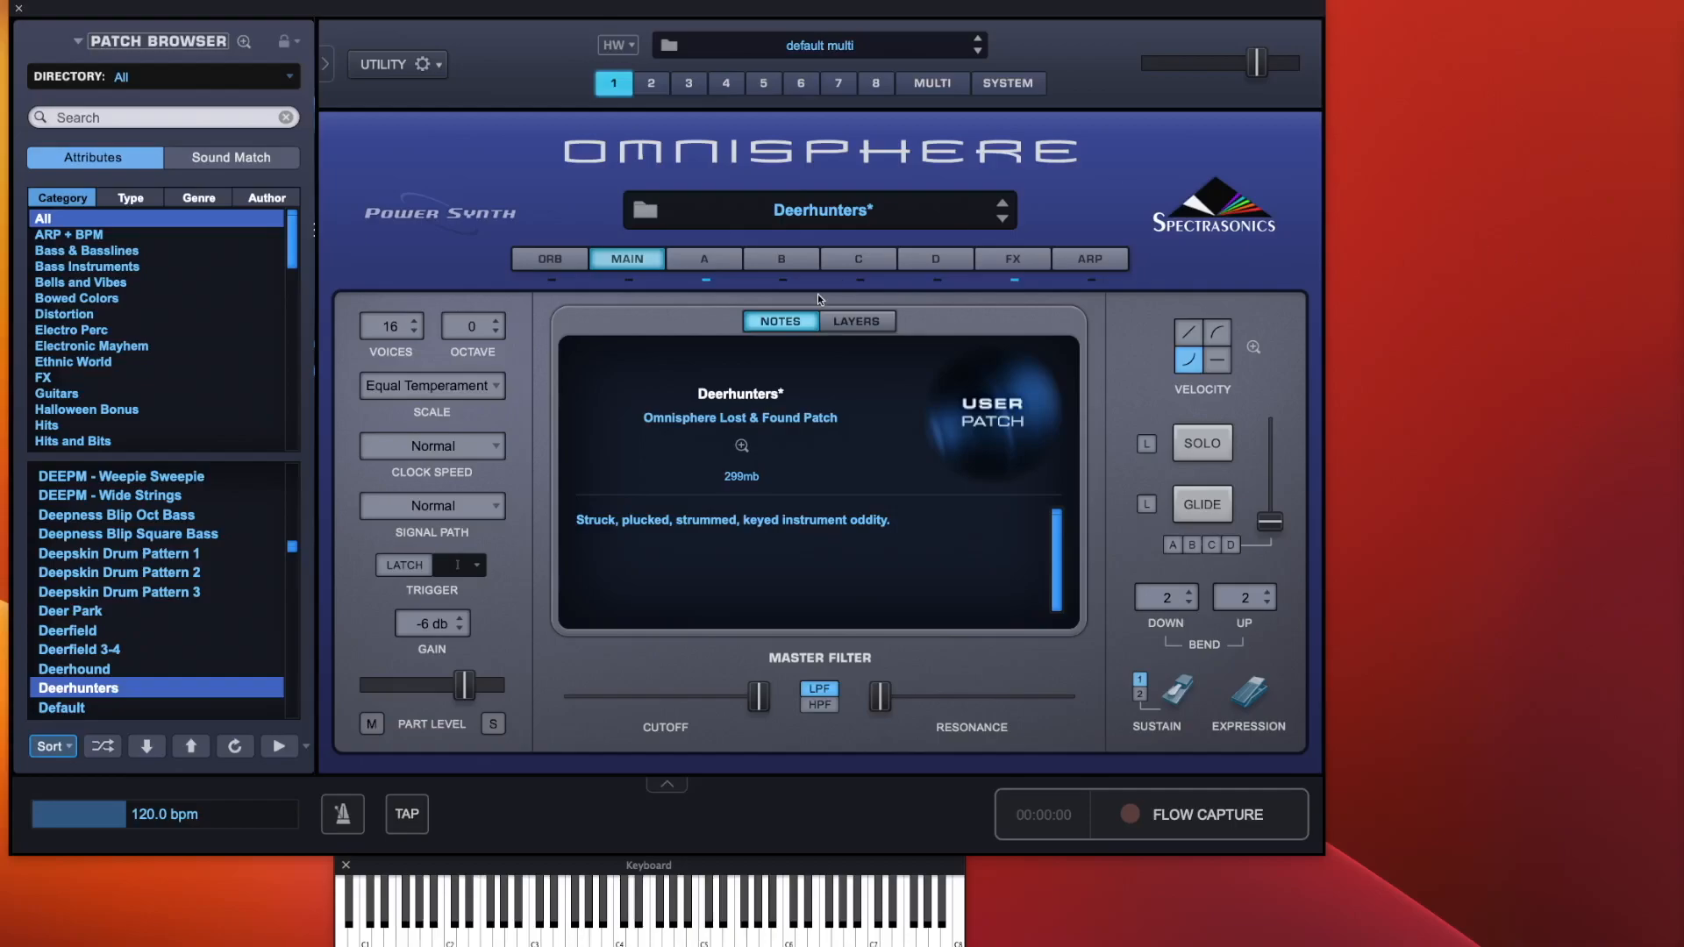
# Try octave settings of +1 and +2 for the patch, then set the octave back to 0
pyautogui.click(710, 261)
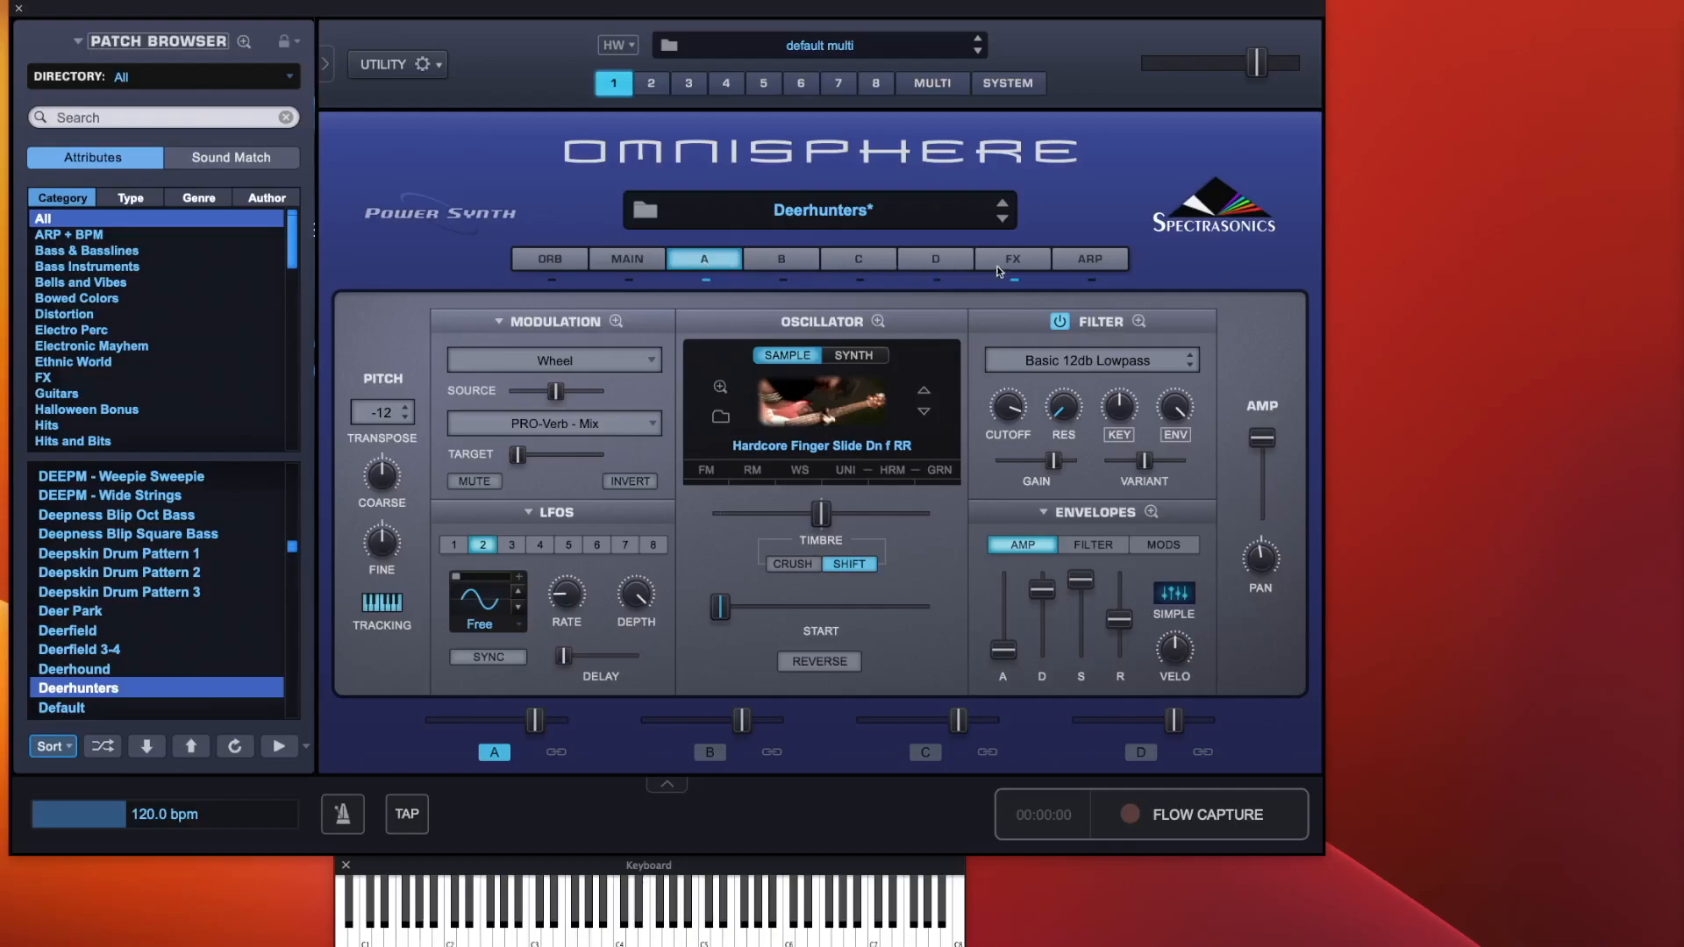
pyautogui.click(635, 257)
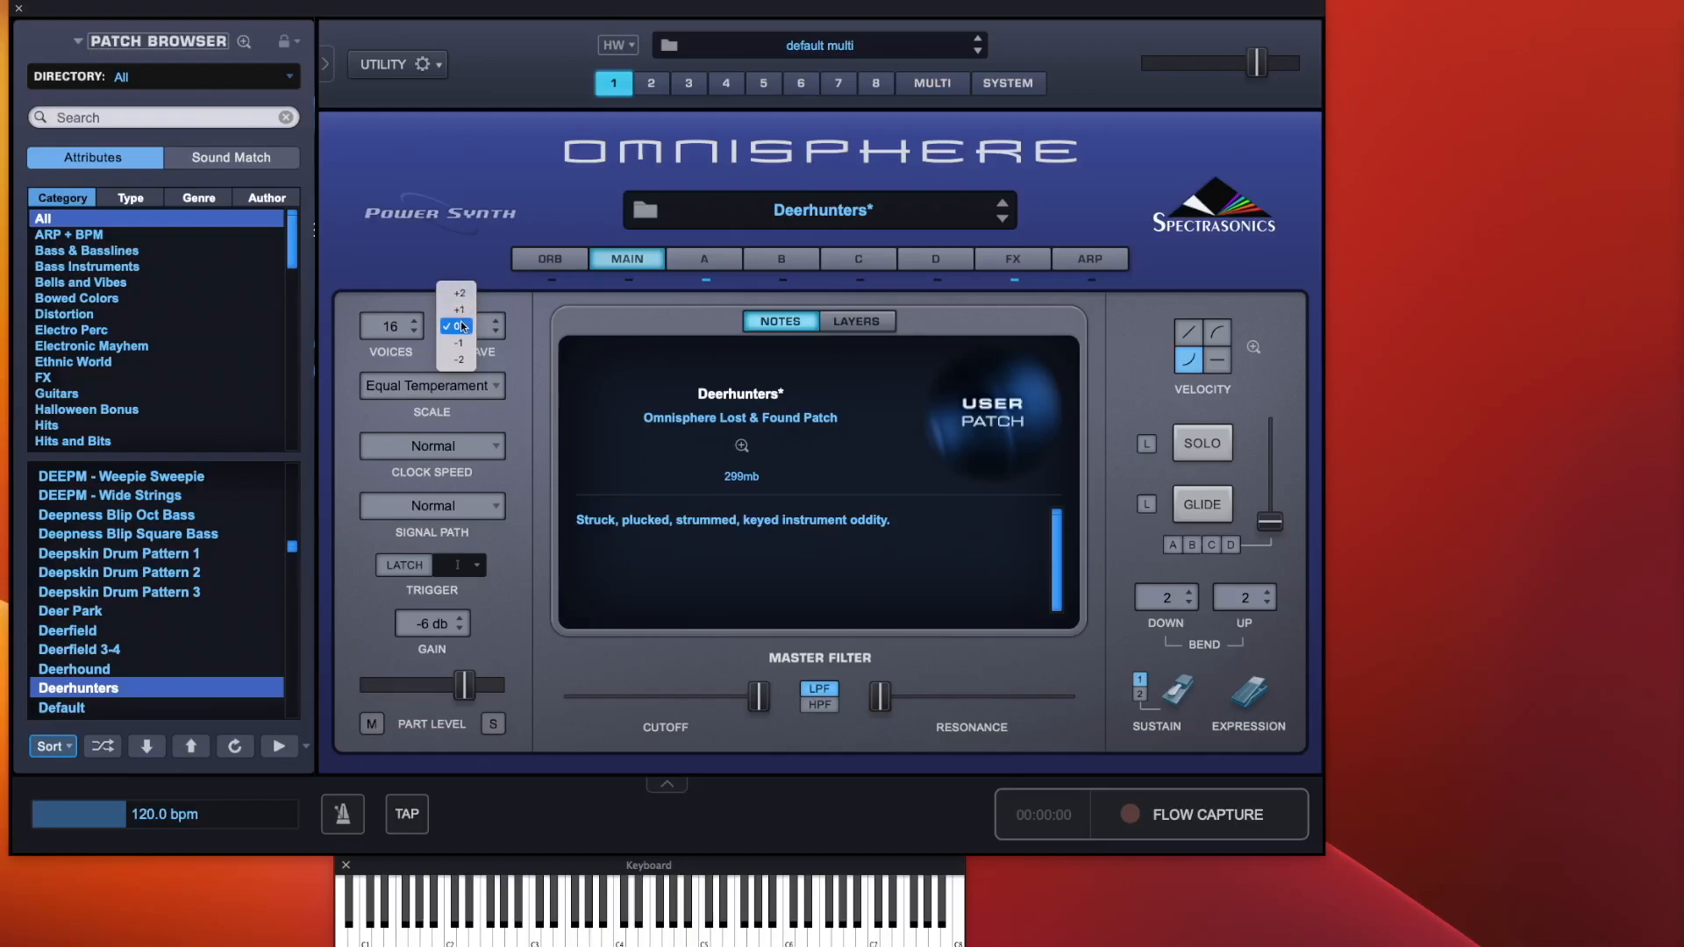
pyautogui.click(460, 311)
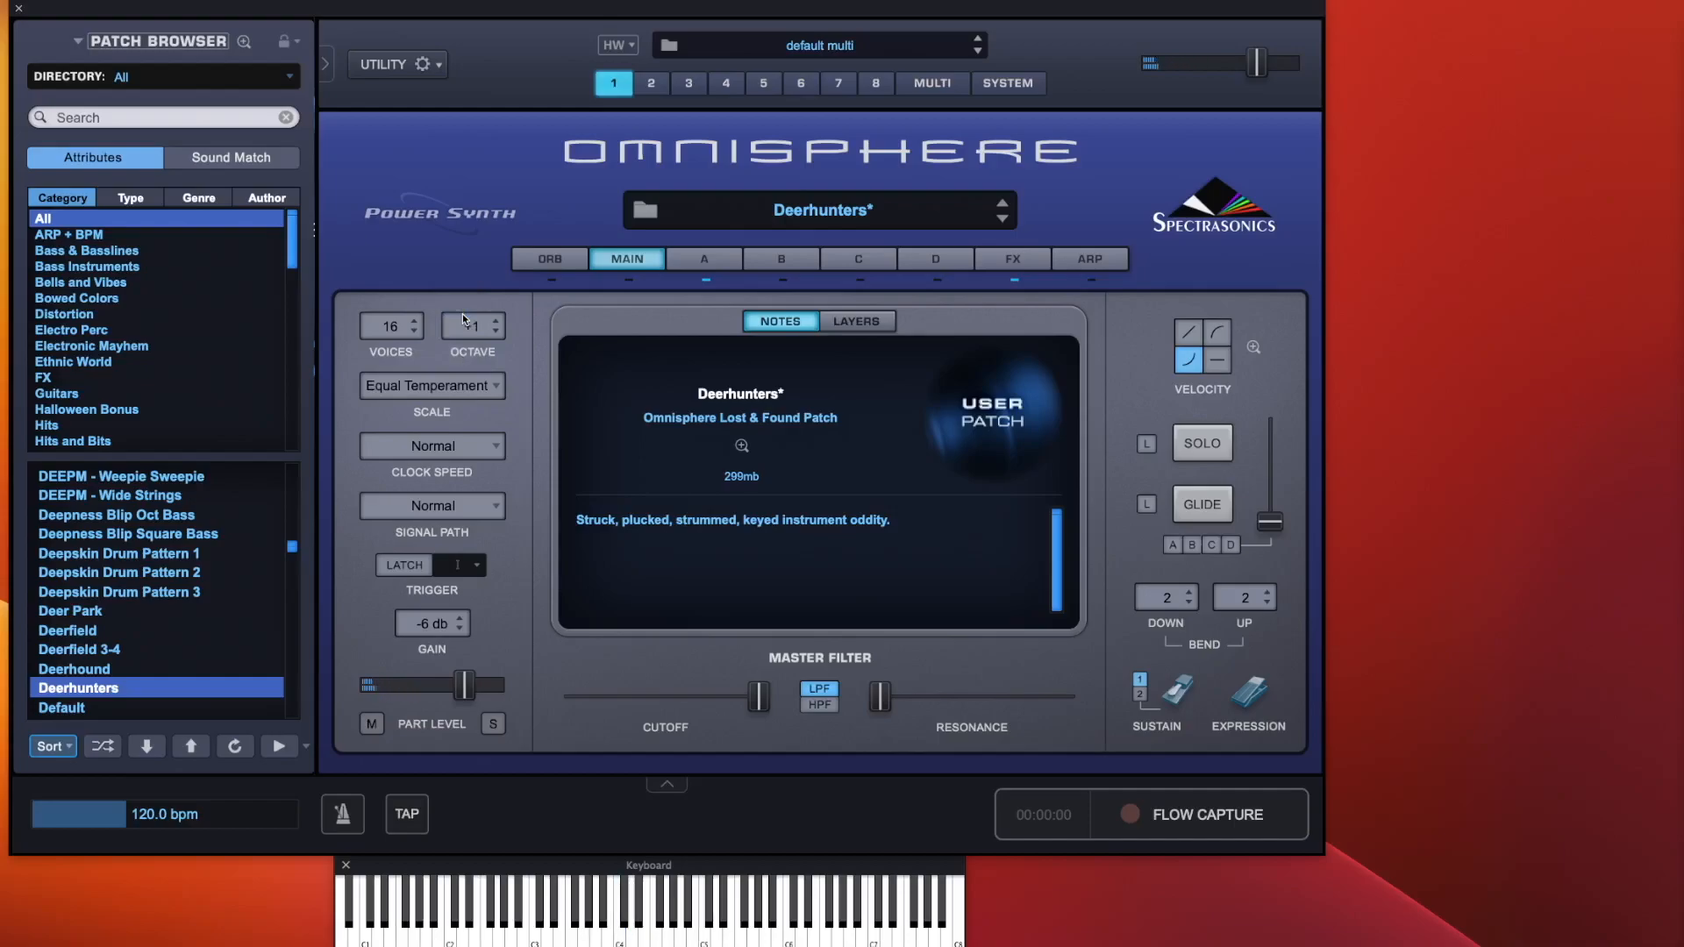
pyautogui.click(462, 314)
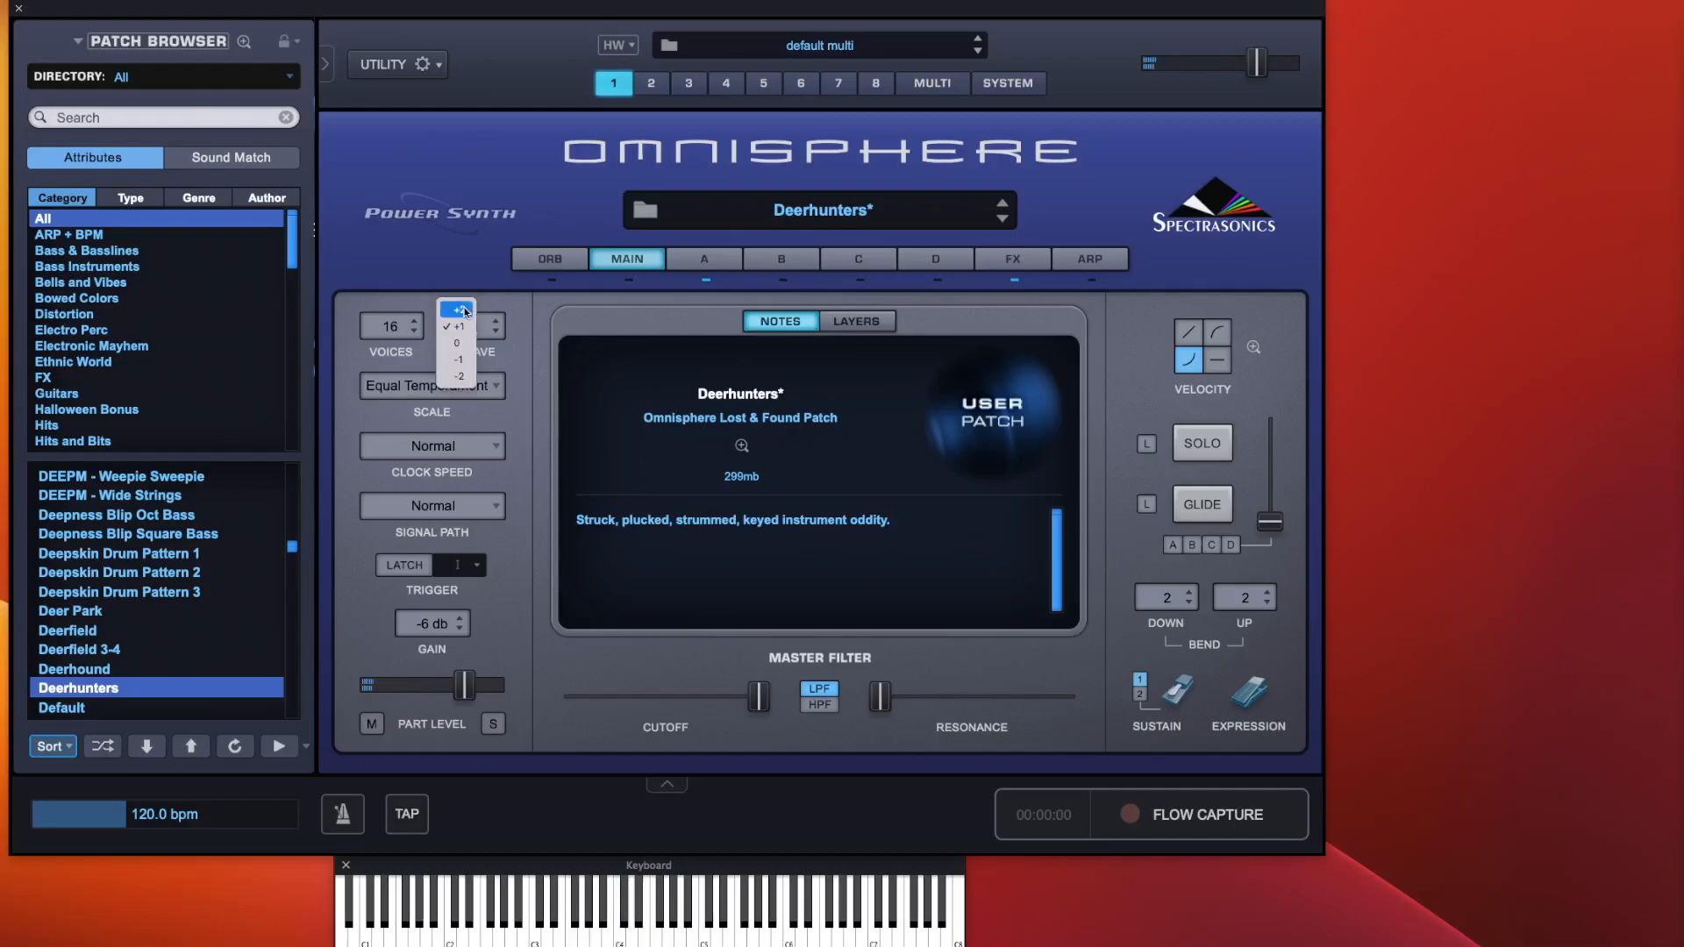
pyautogui.click(464, 311)
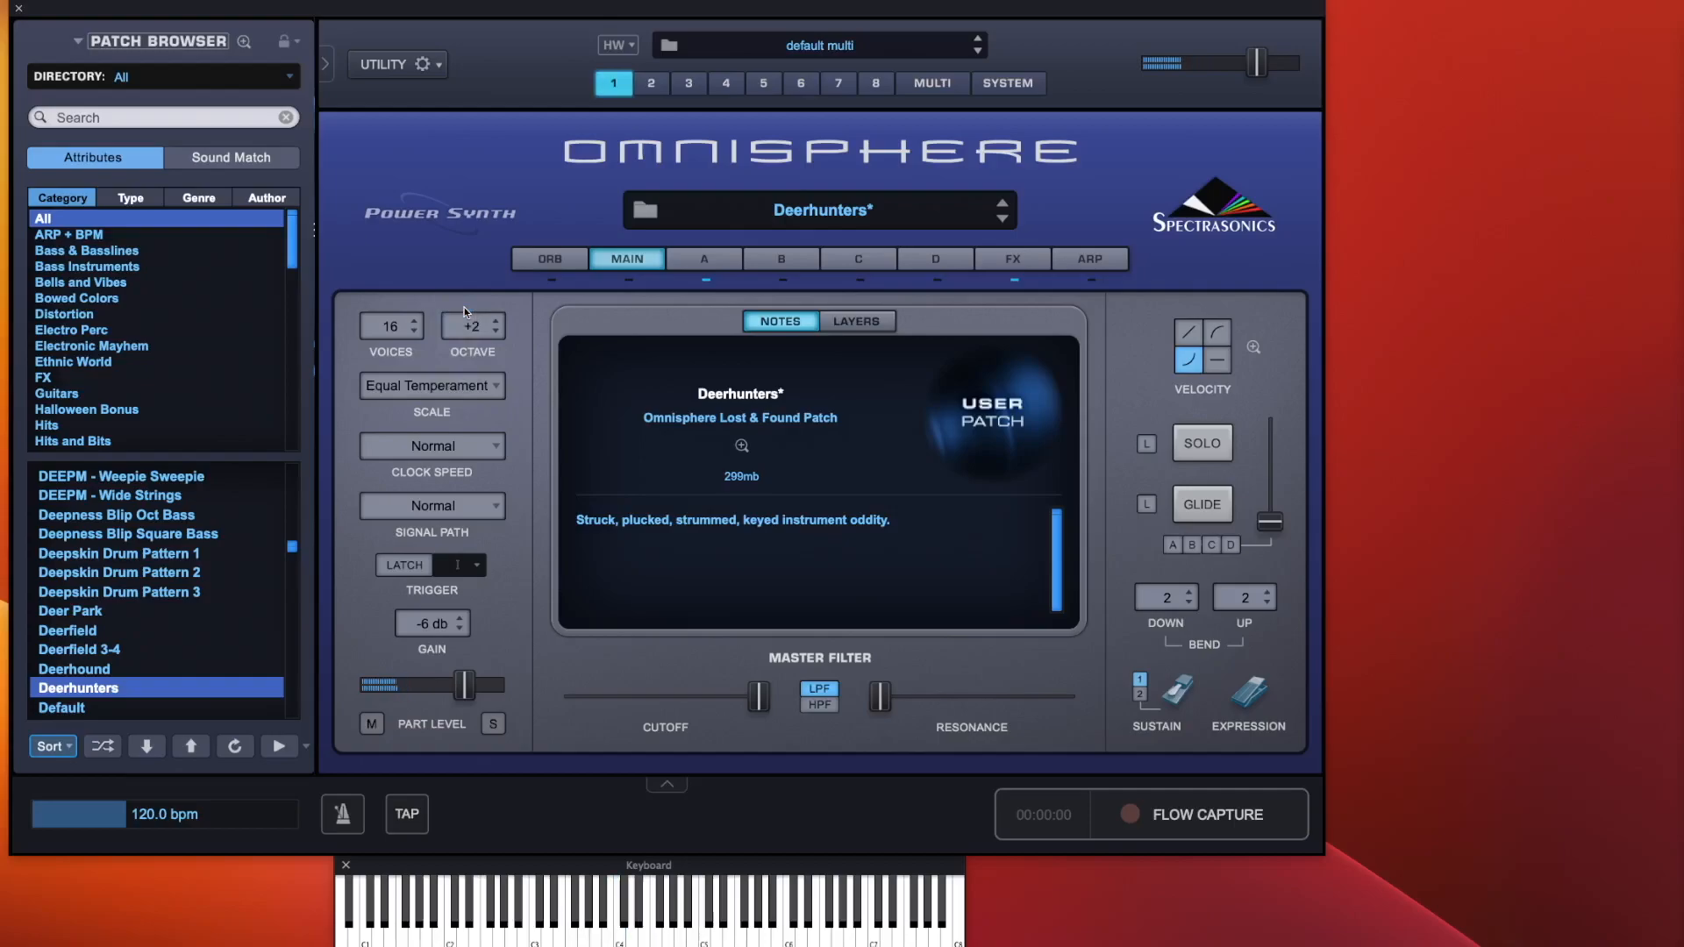
pyautogui.click(475, 328)
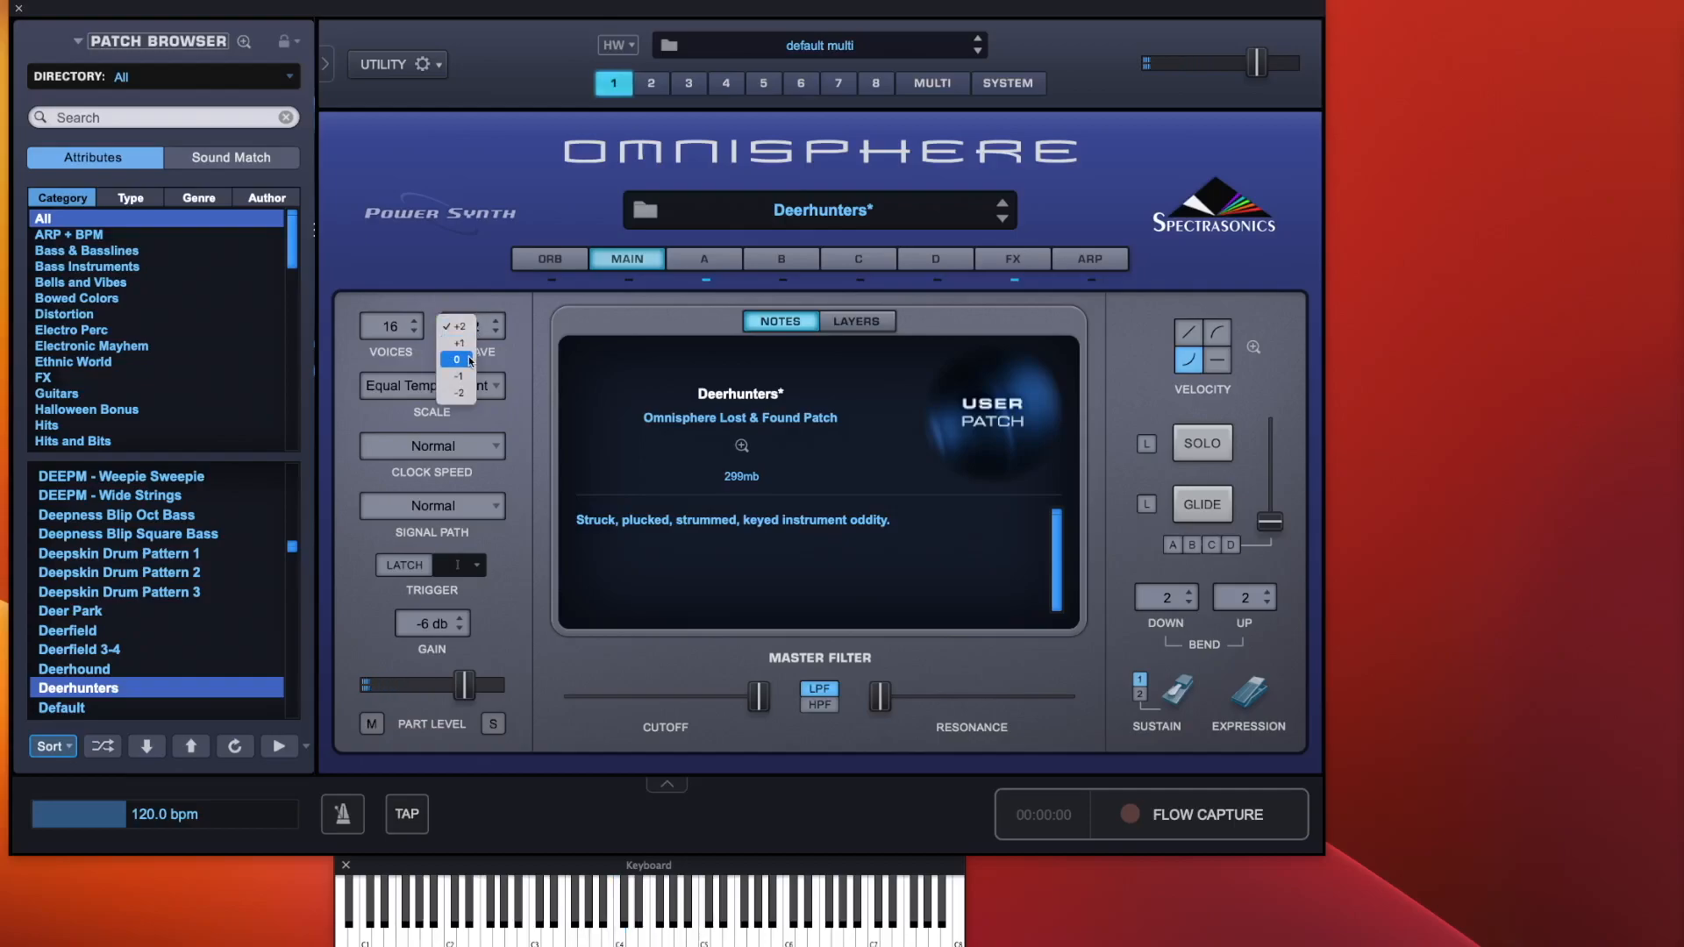
pyautogui.click(471, 359)
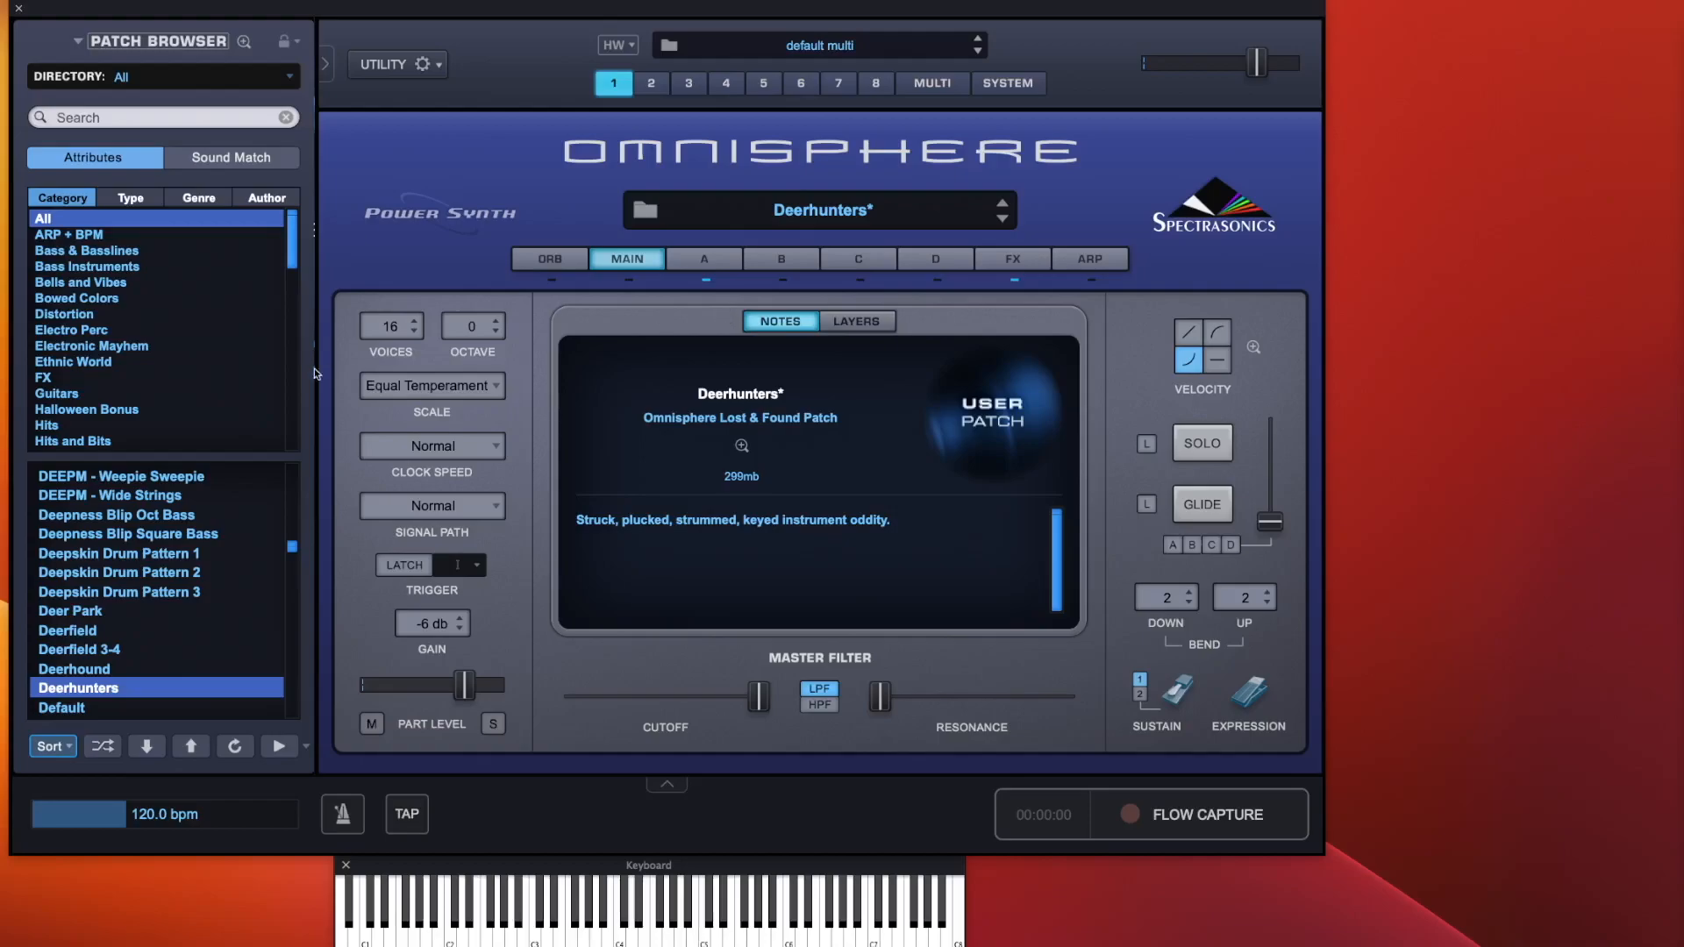
# Browse the Scale menu's tuning categories such as Western and Arabic without choosing a new scale
pyautogui.click(426, 386)
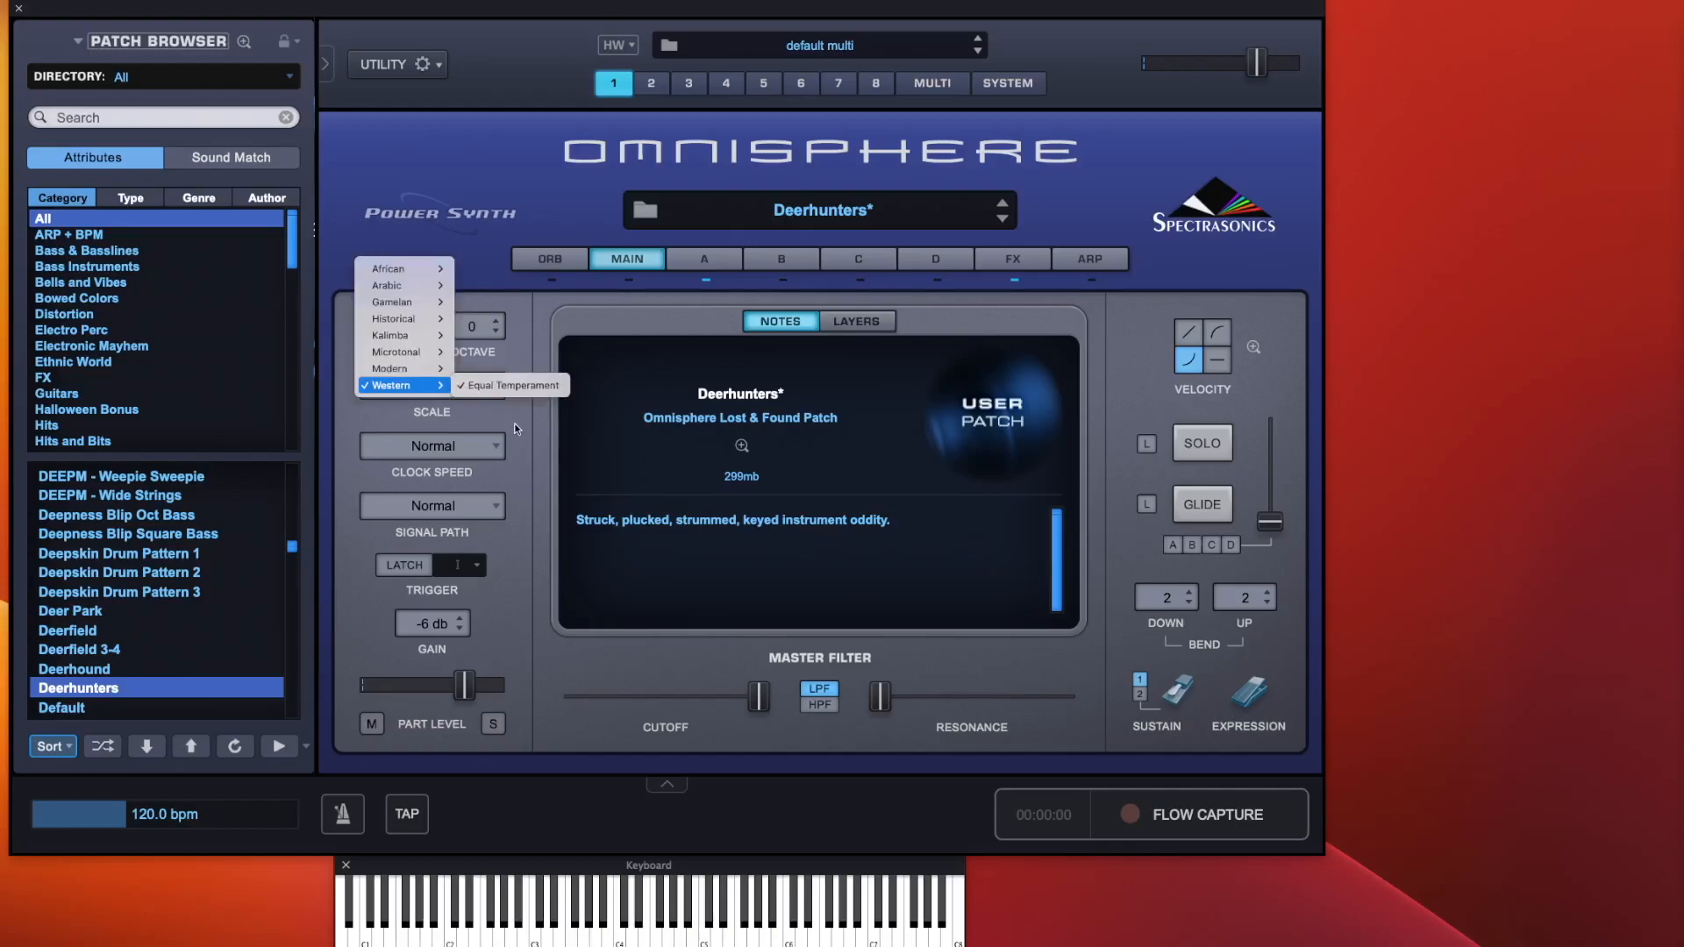
pyautogui.click(502, 385)
pyautogui.click(449, 391)
pyautogui.moveTo(423, 308)
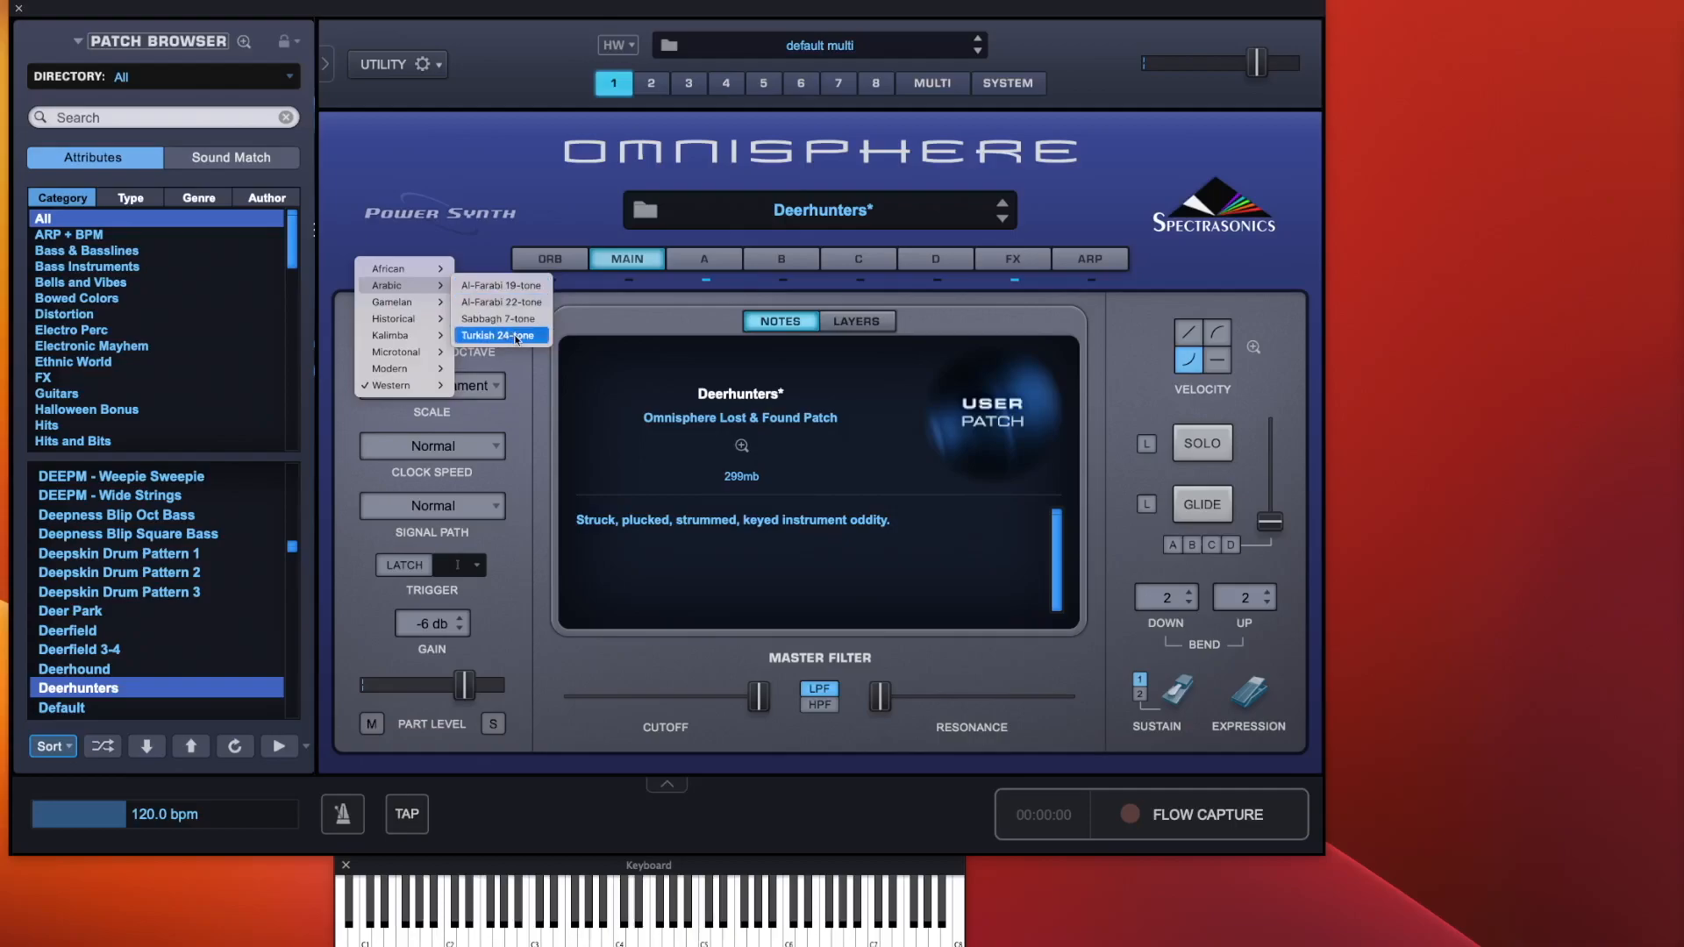
pyautogui.click(521, 380)
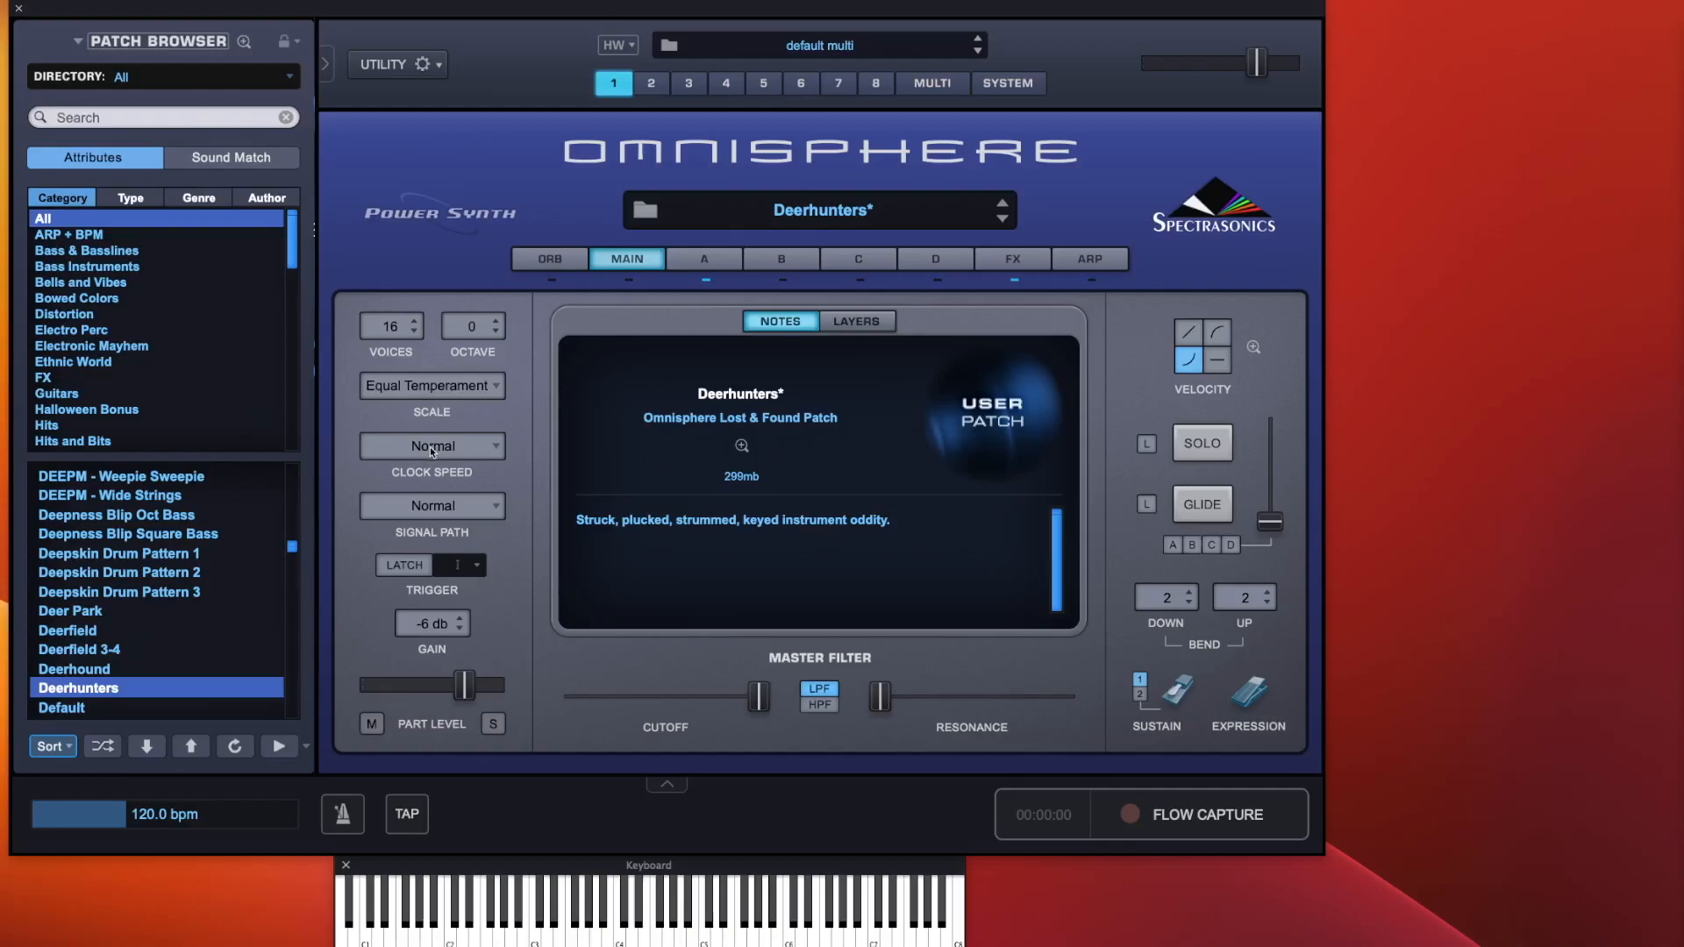
# Open the arpeggiator page and look through its note-rate options before returning to the main page
pyautogui.click(1092, 261)
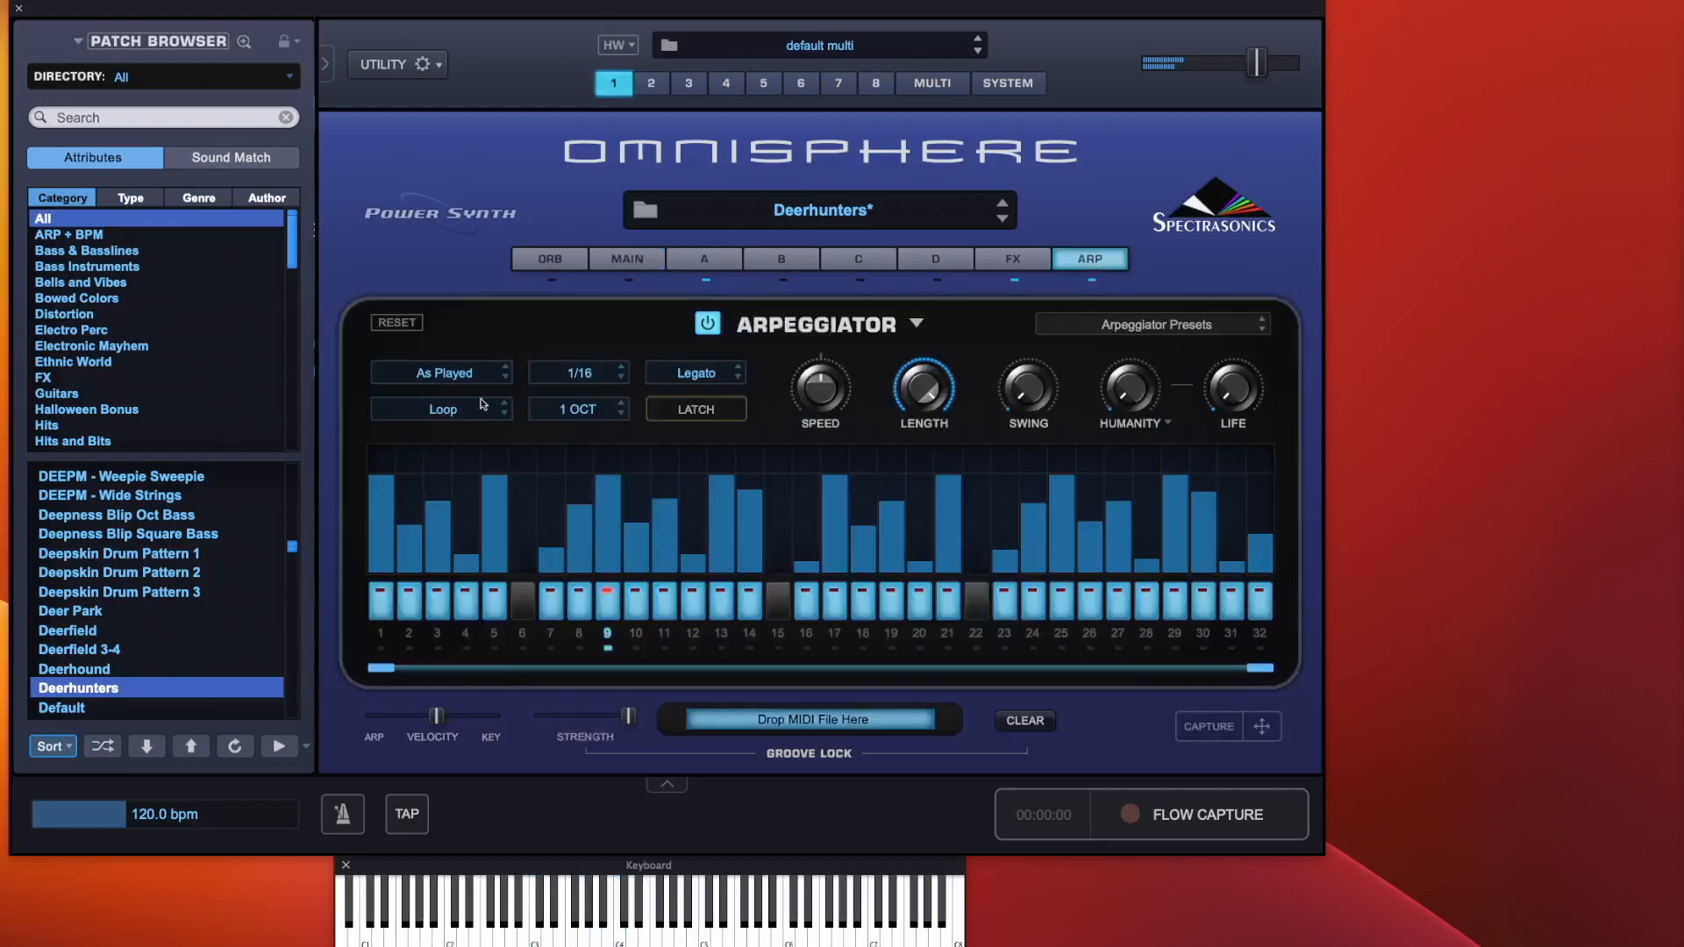
pyautogui.click(581, 374)
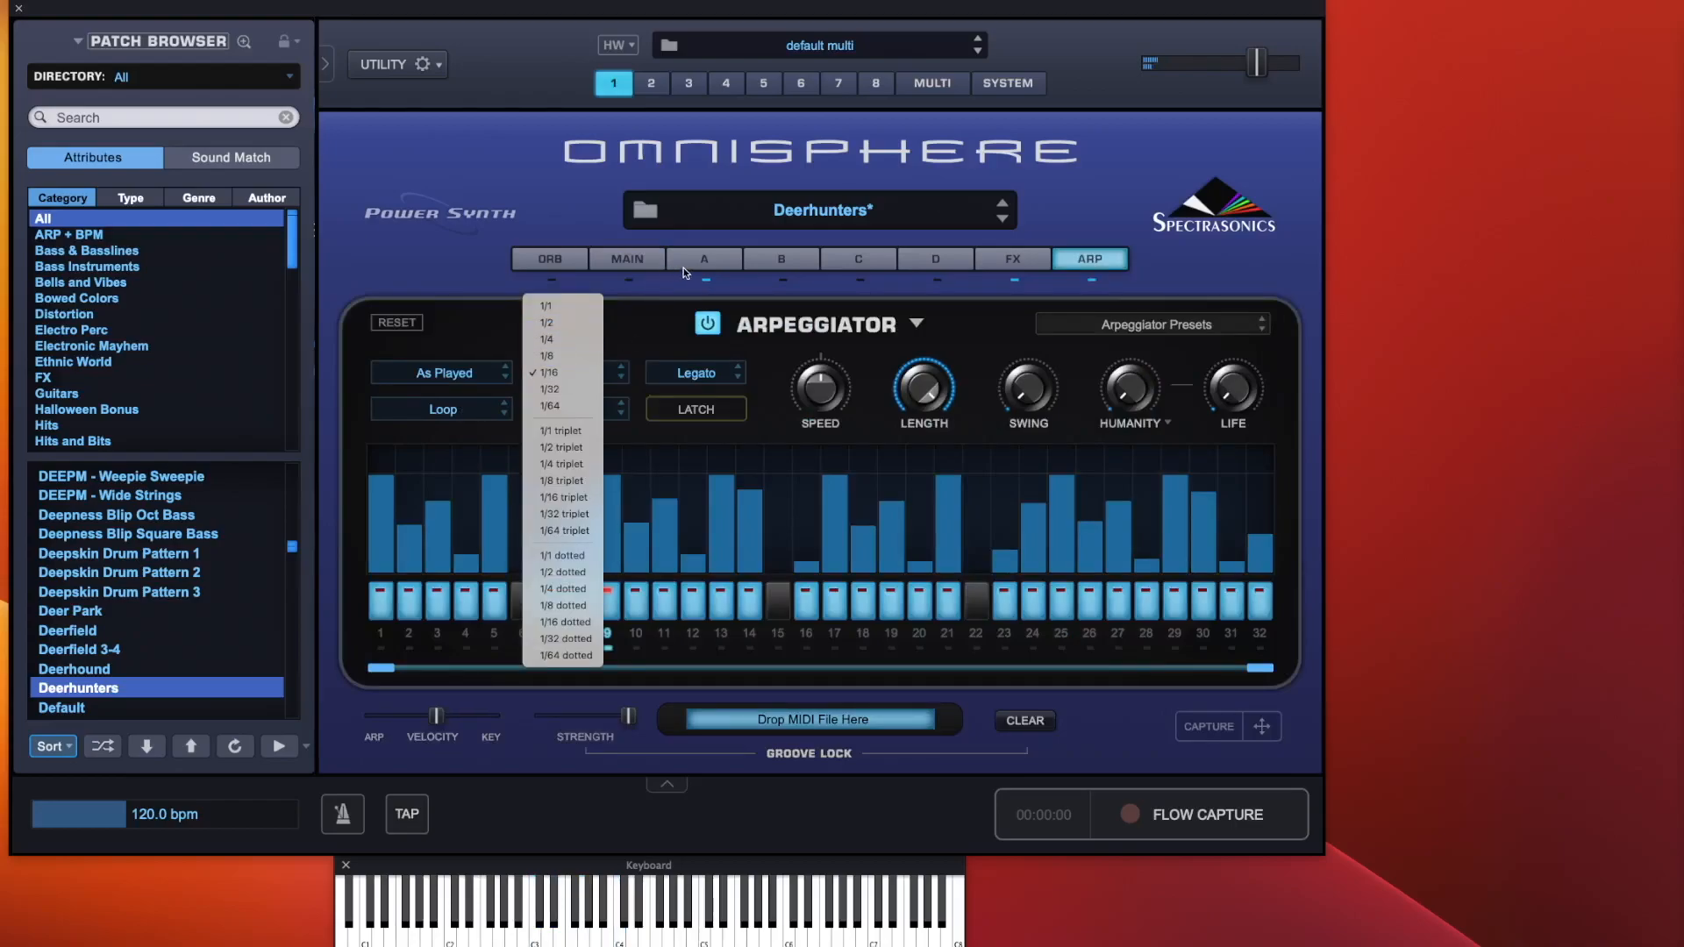
pyautogui.click(650, 260)
pyautogui.click(649, 258)
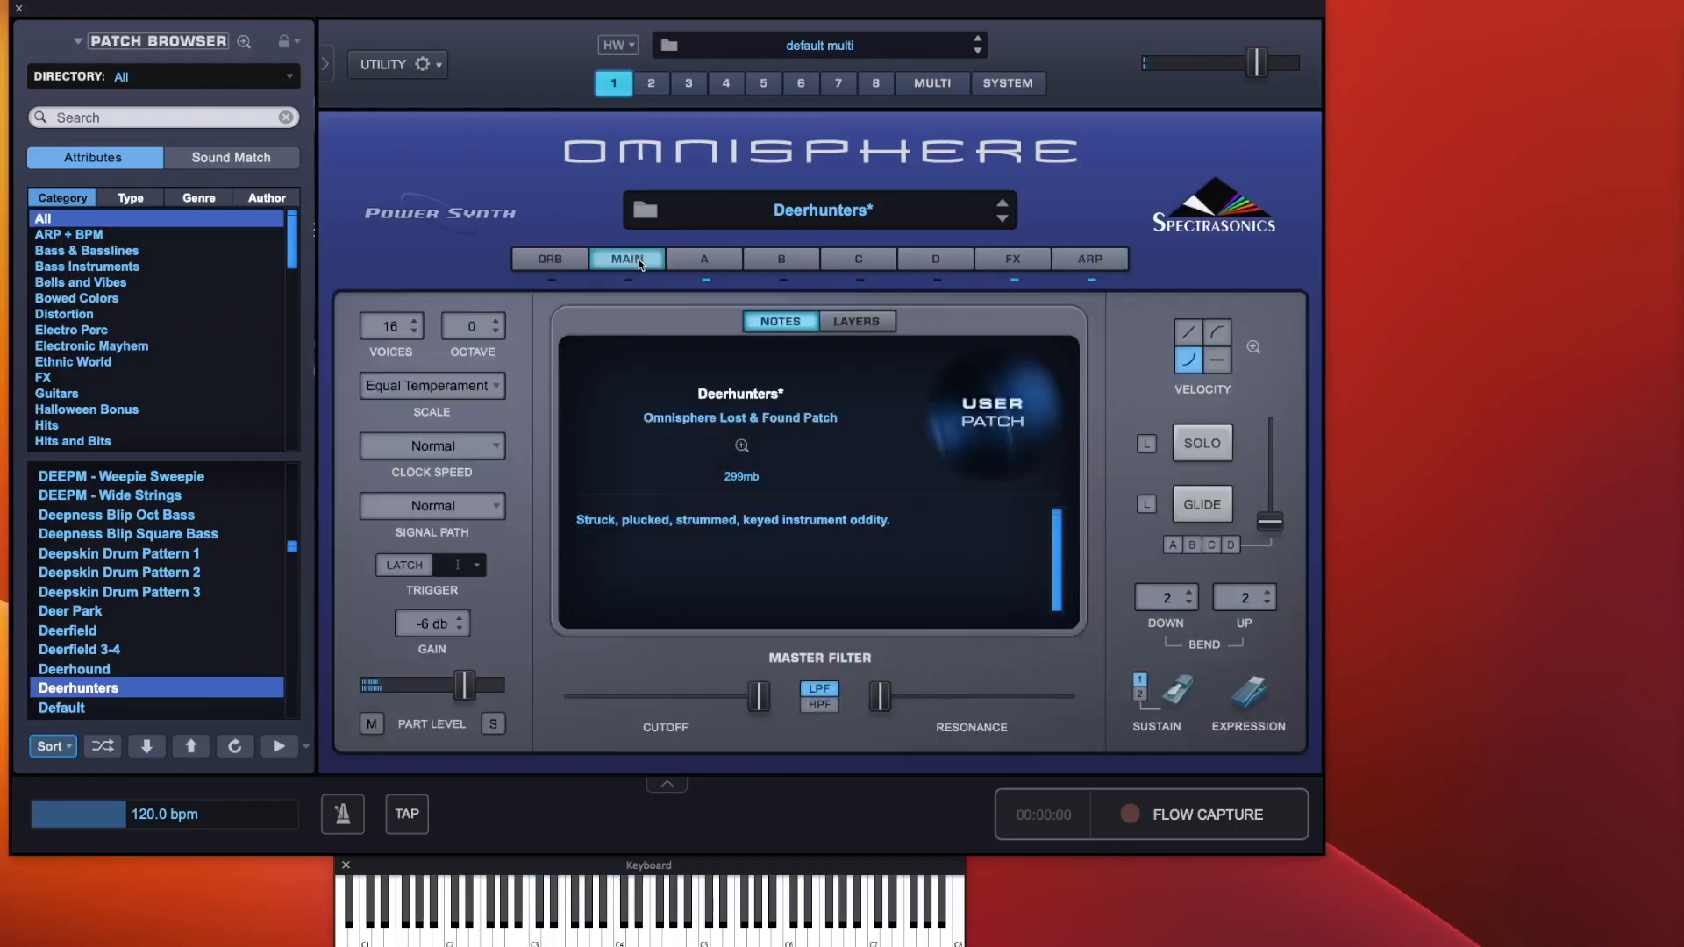
# Try clock speeds of Half and 1/4, then set the clock speed back to Normal
pyautogui.click(433, 445)
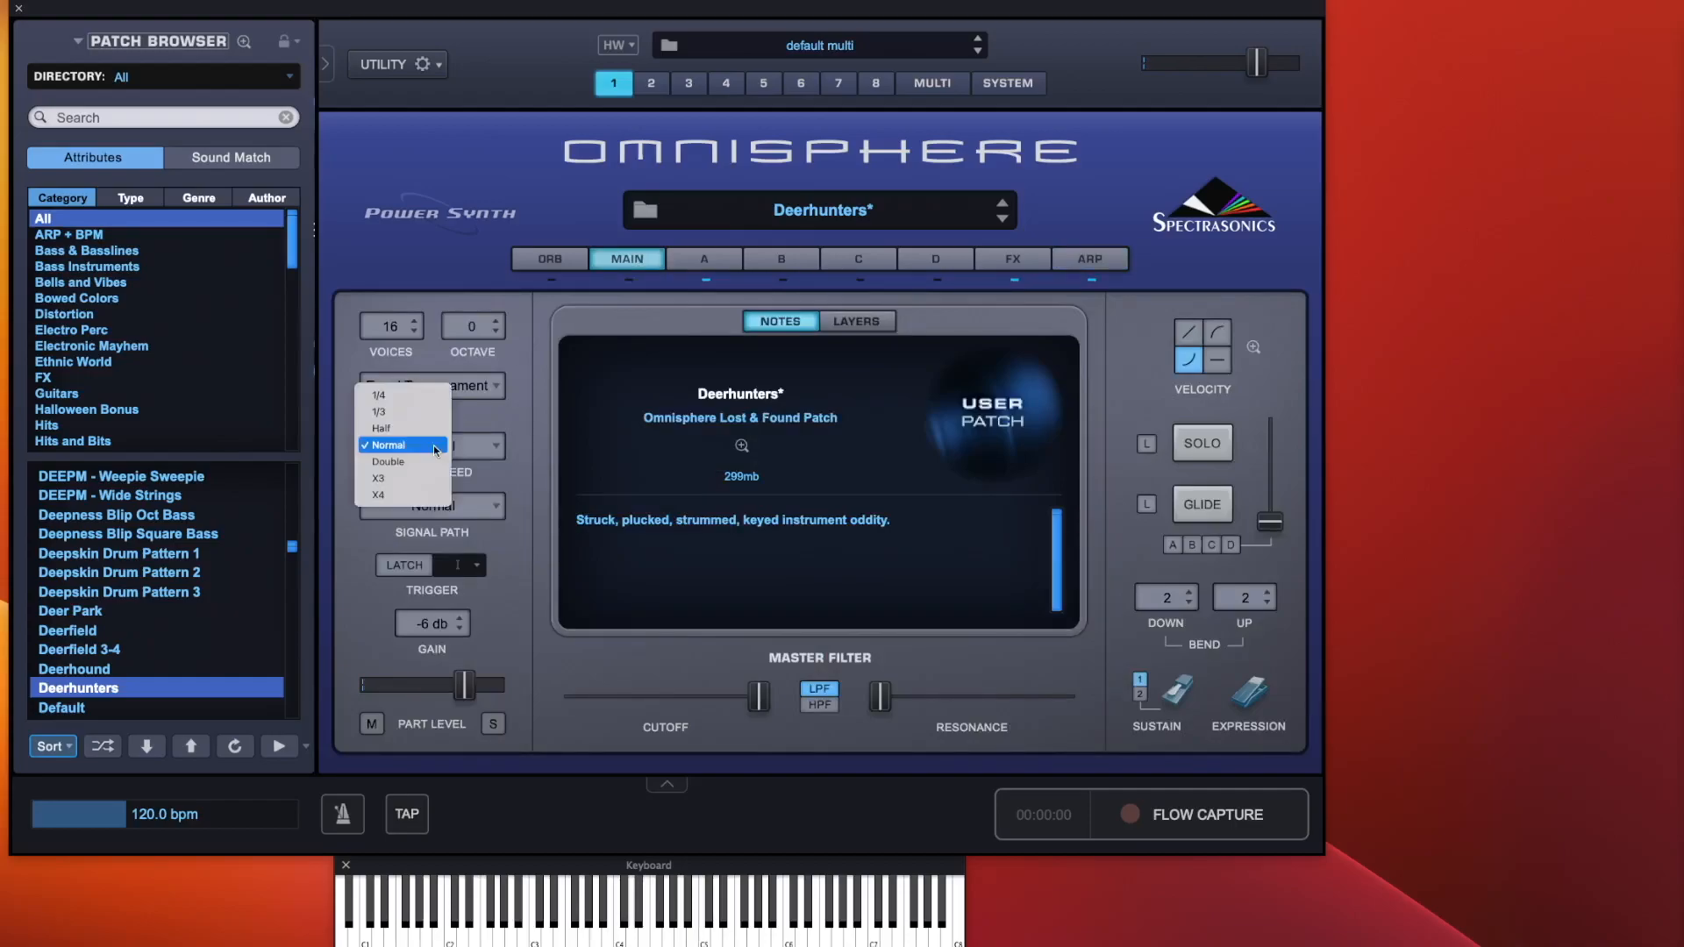
pyautogui.click(413, 428)
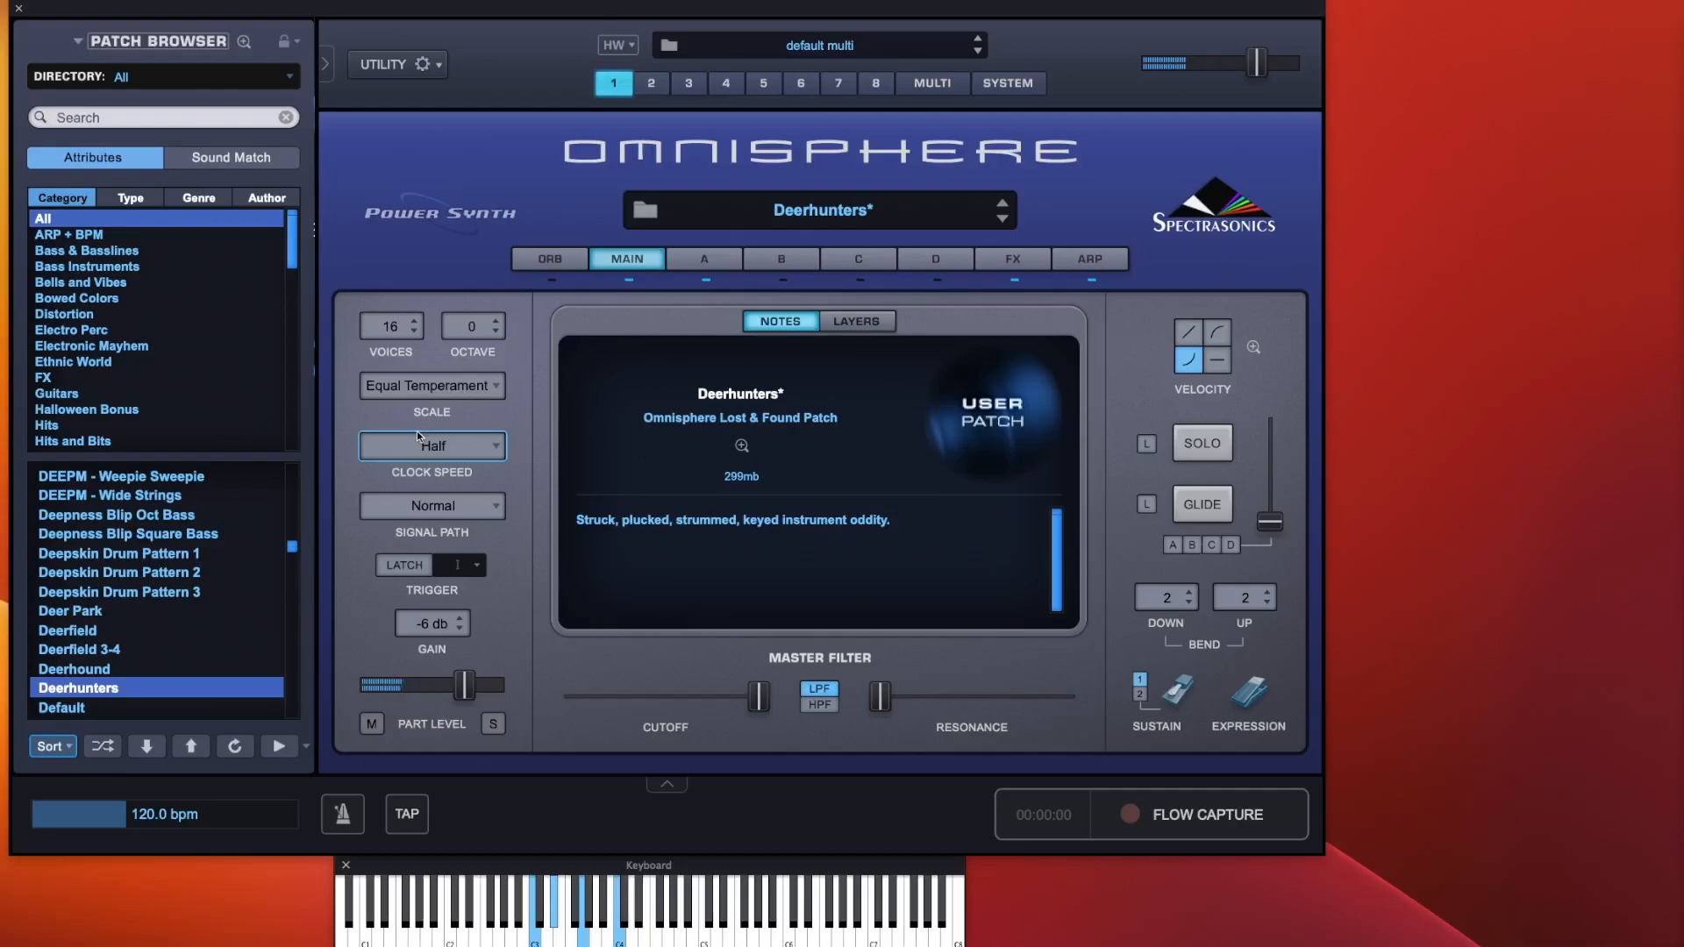
pyautogui.click(425, 446)
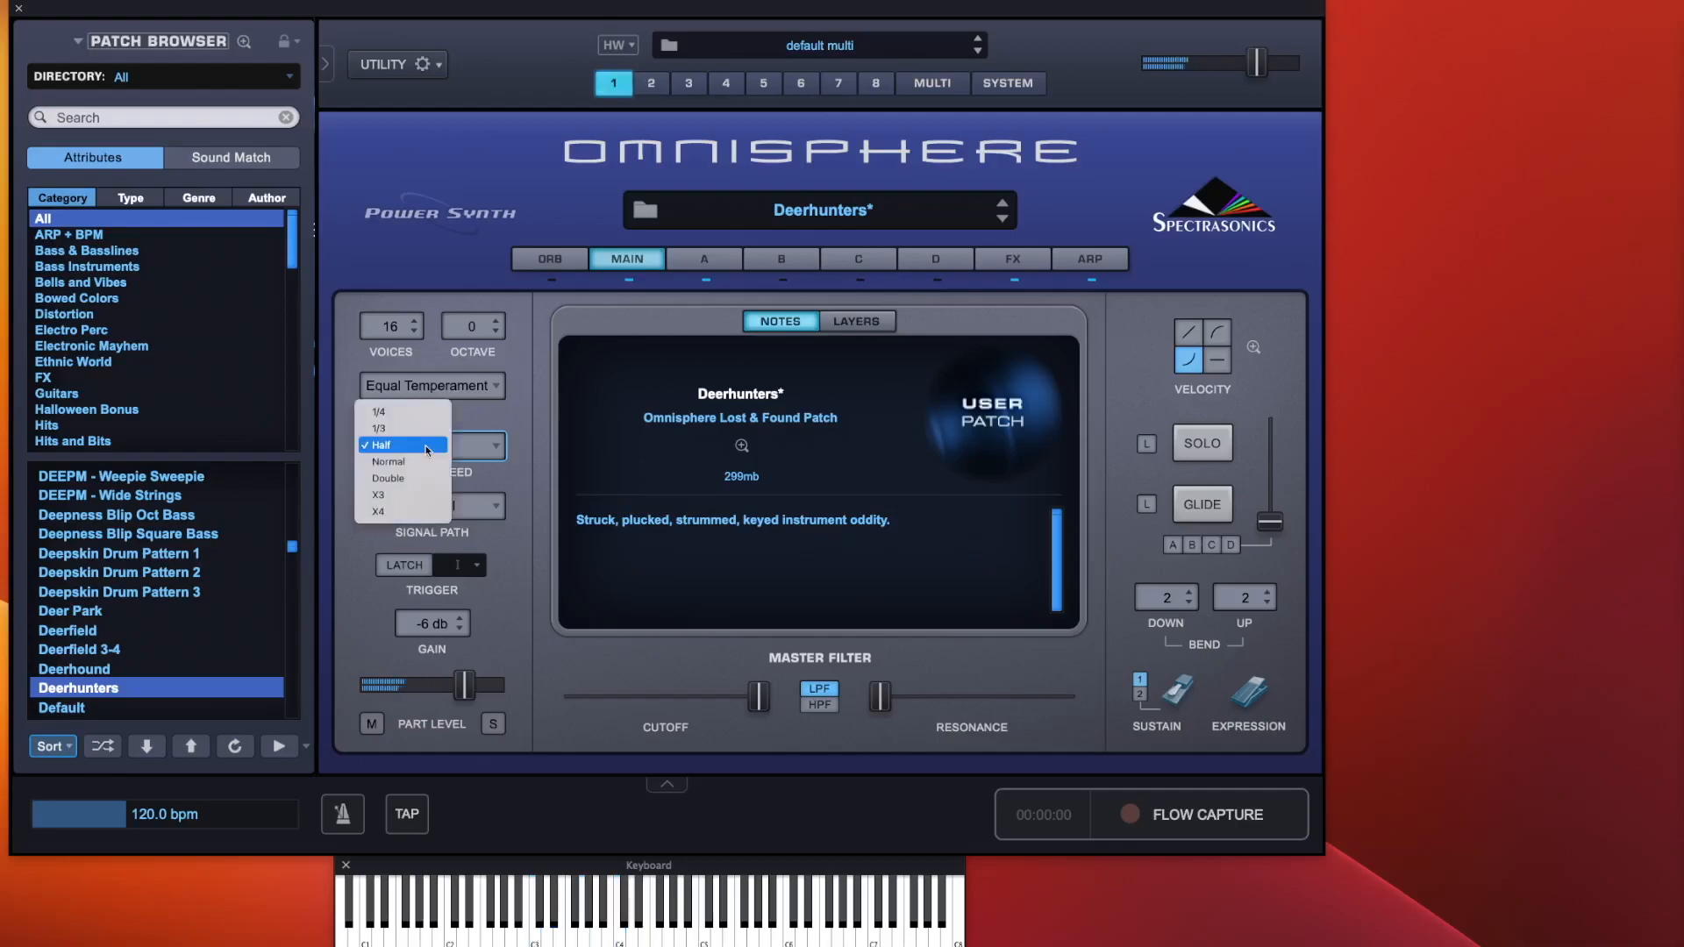
pyautogui.click(421, 412)
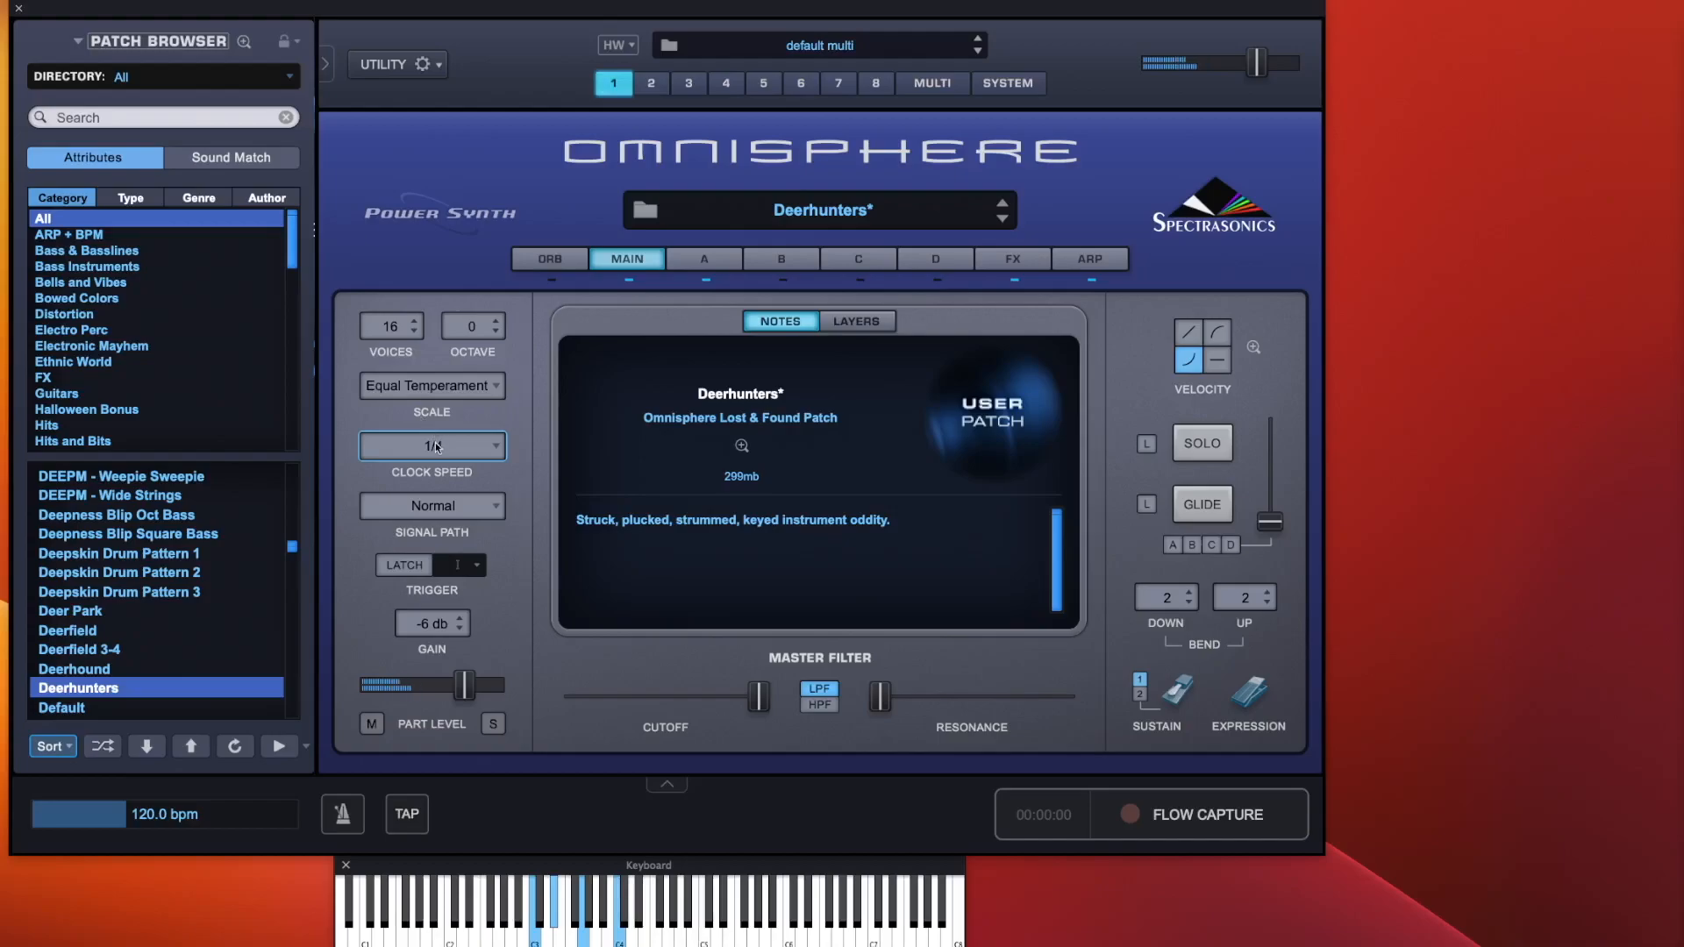
pyautogui.click(435, 441)
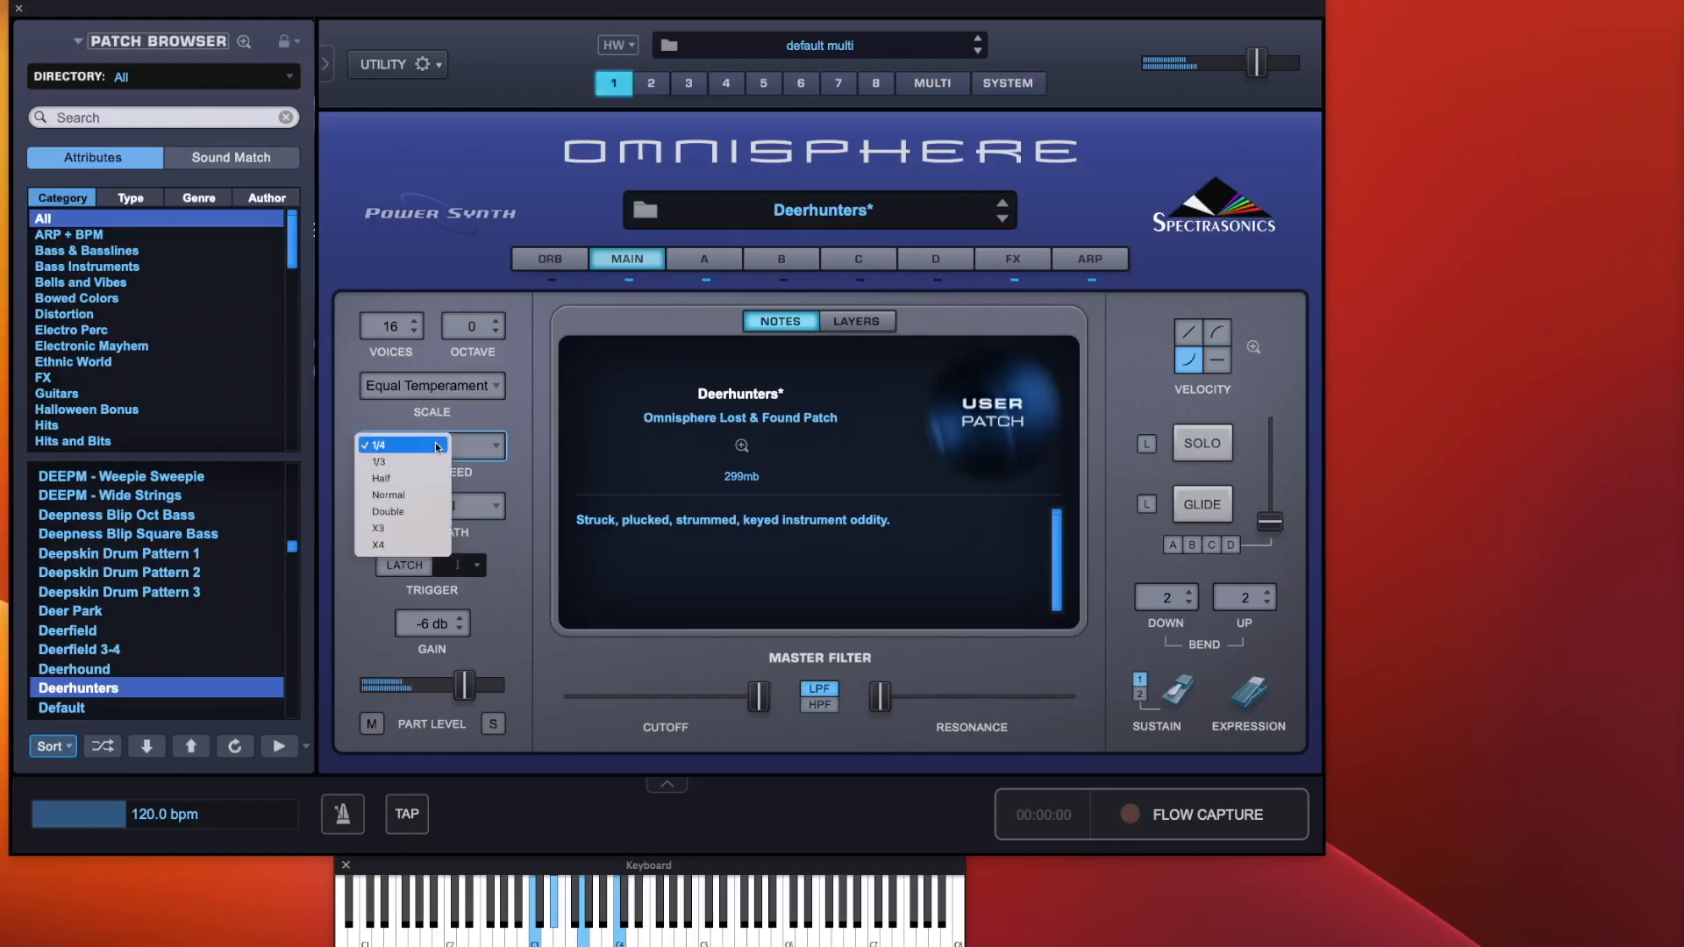
pyautogui.click(419, 496)
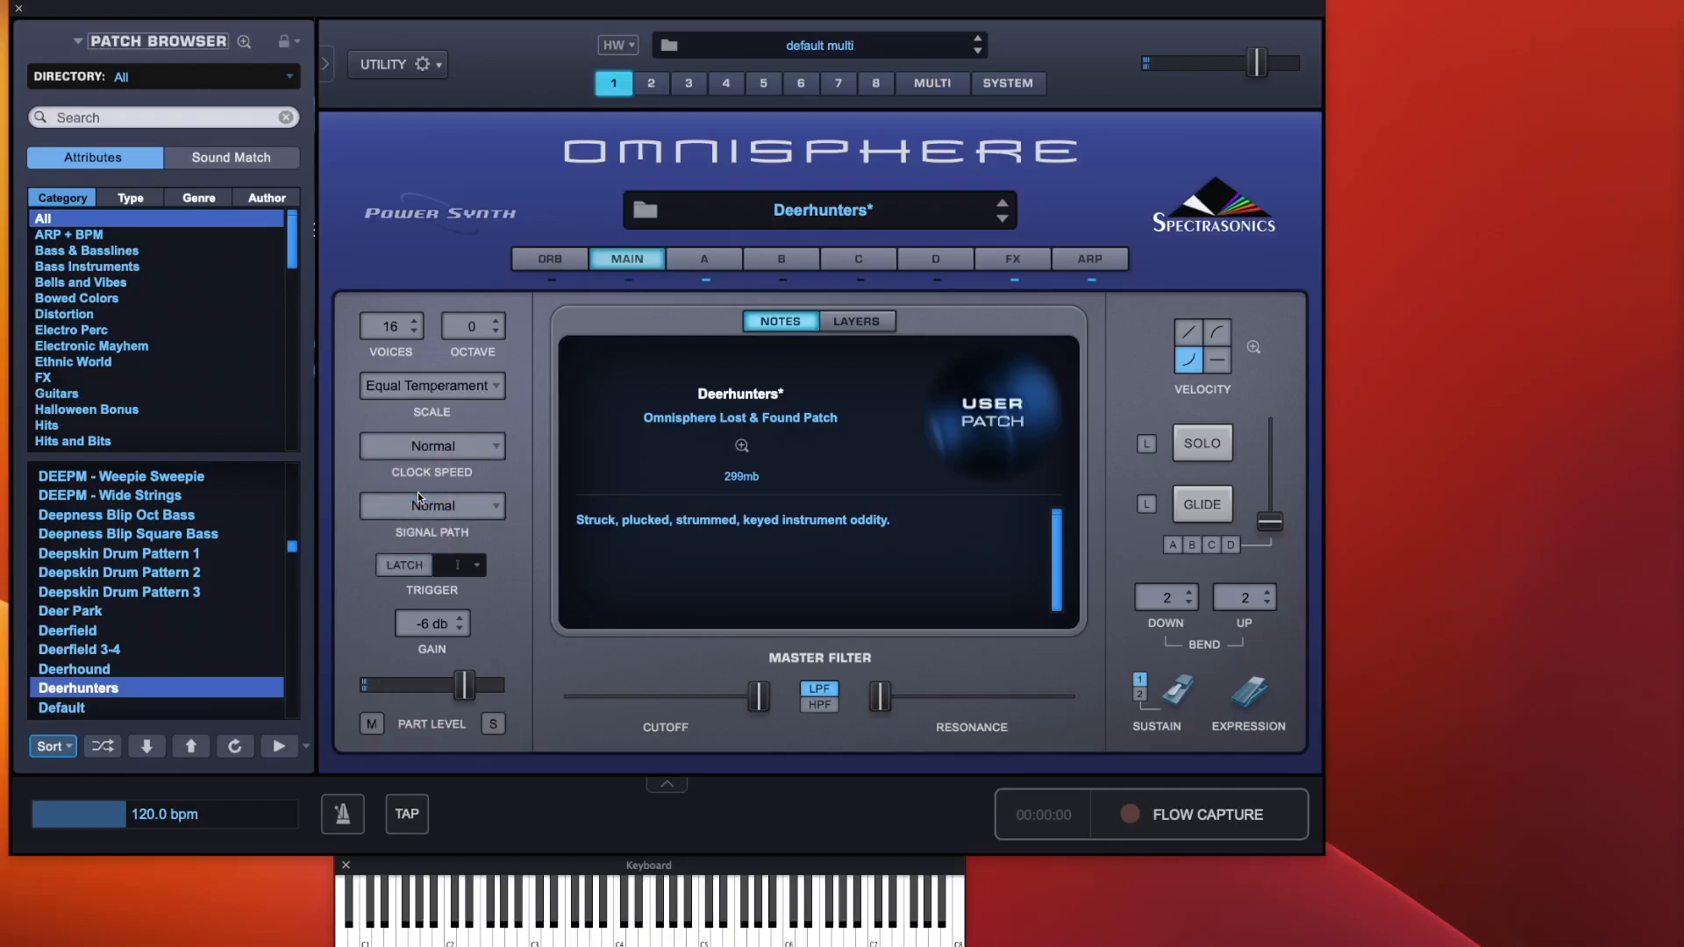
pyautogui.click(438, 447)
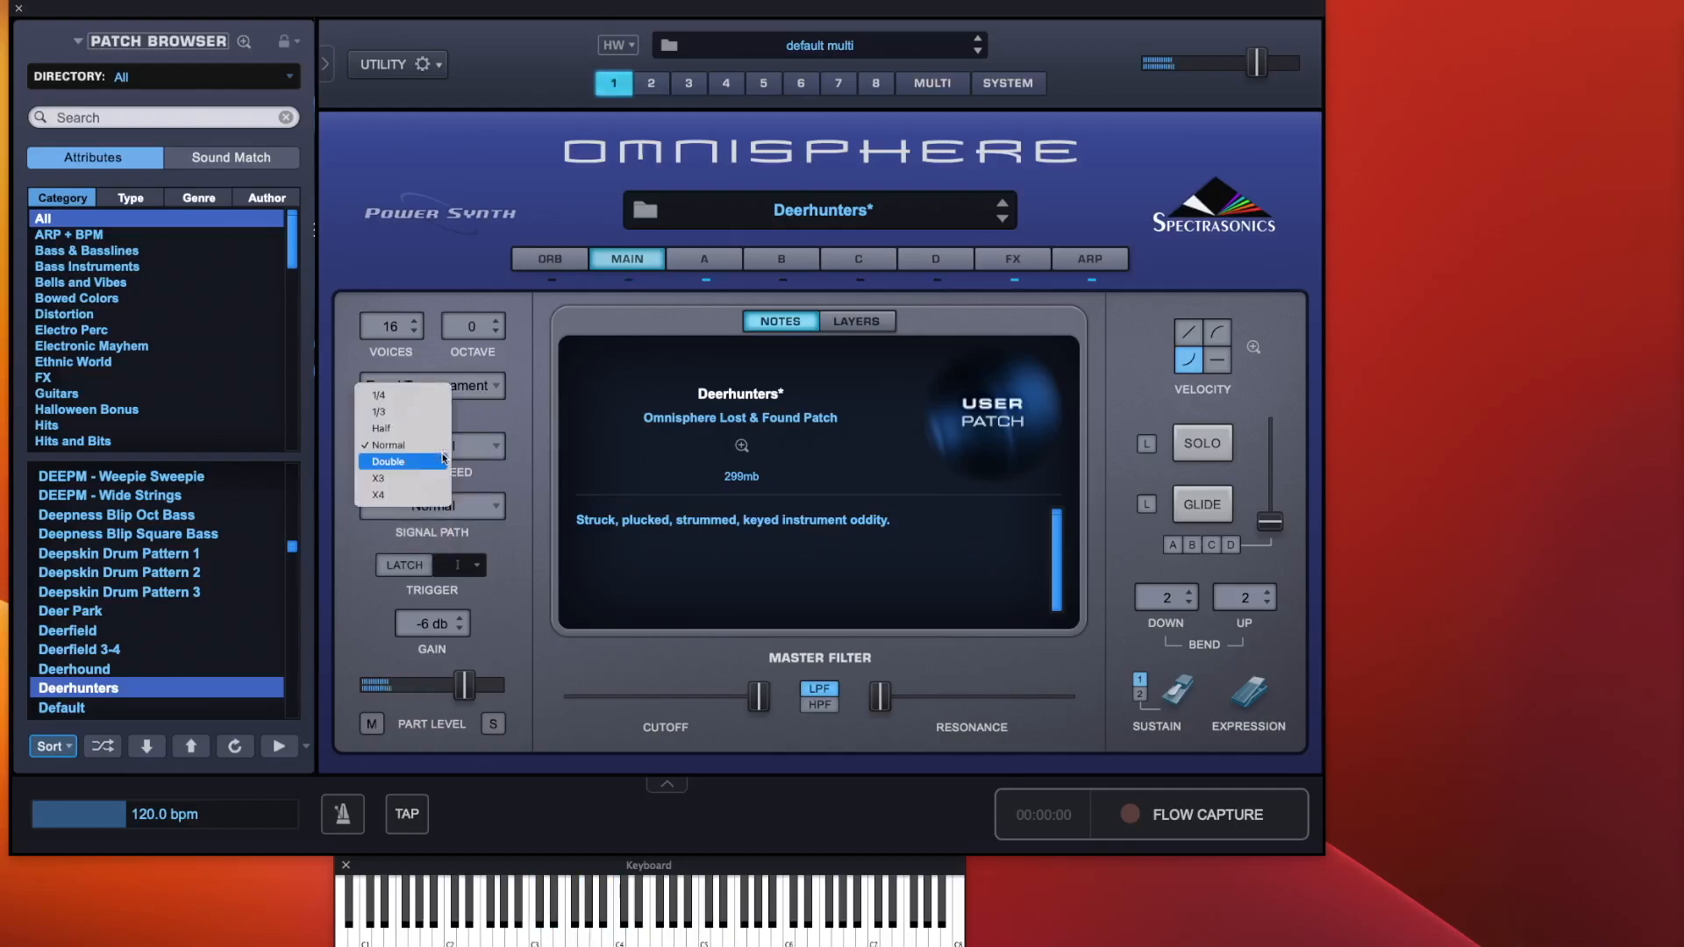
pyautogui.click(515, 428)
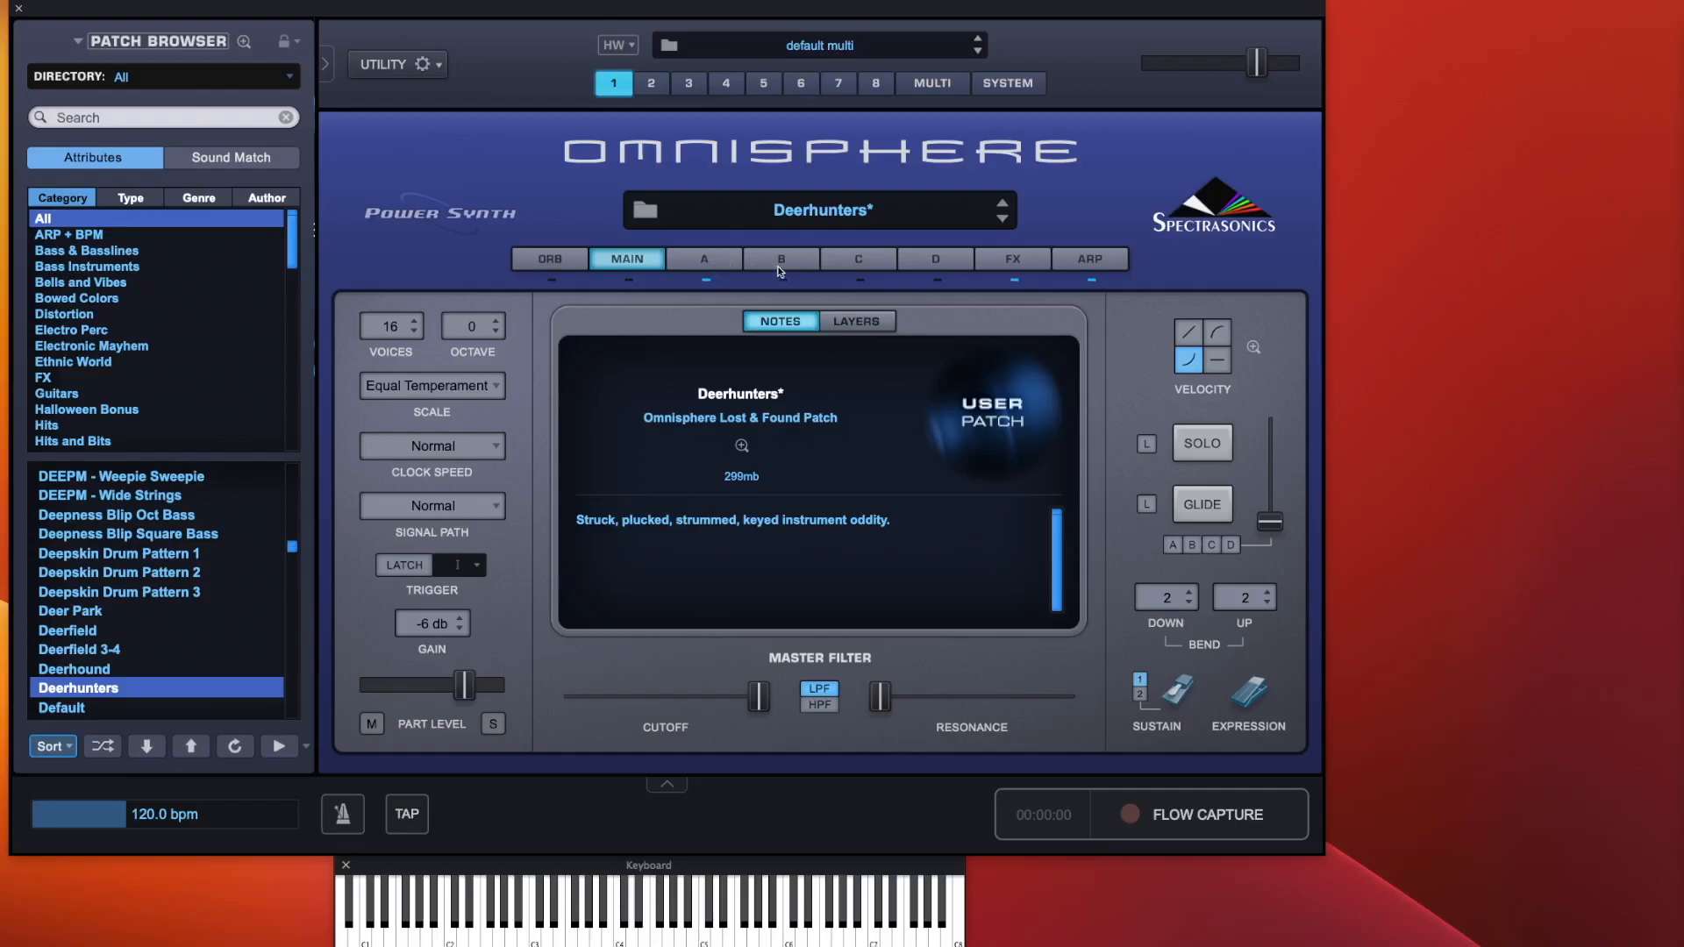
# Inspect layers A and B and the effects racks for layer A and the Common section
pyautogui.click(725, 265)
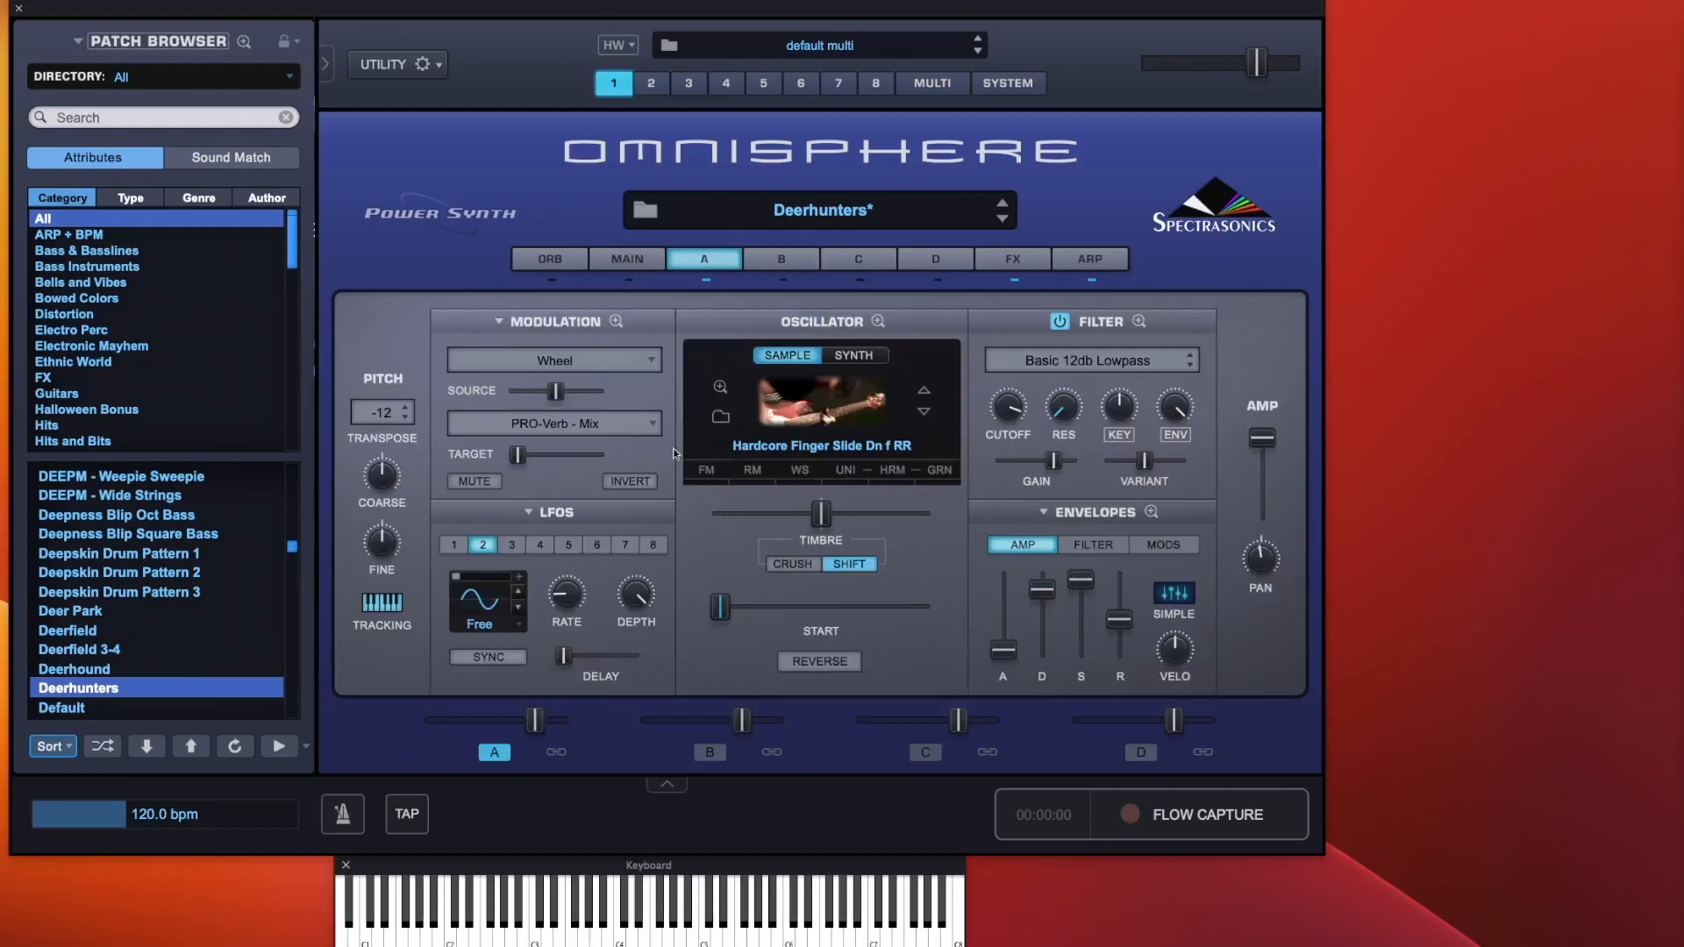
pyautogui.click(801, 268)
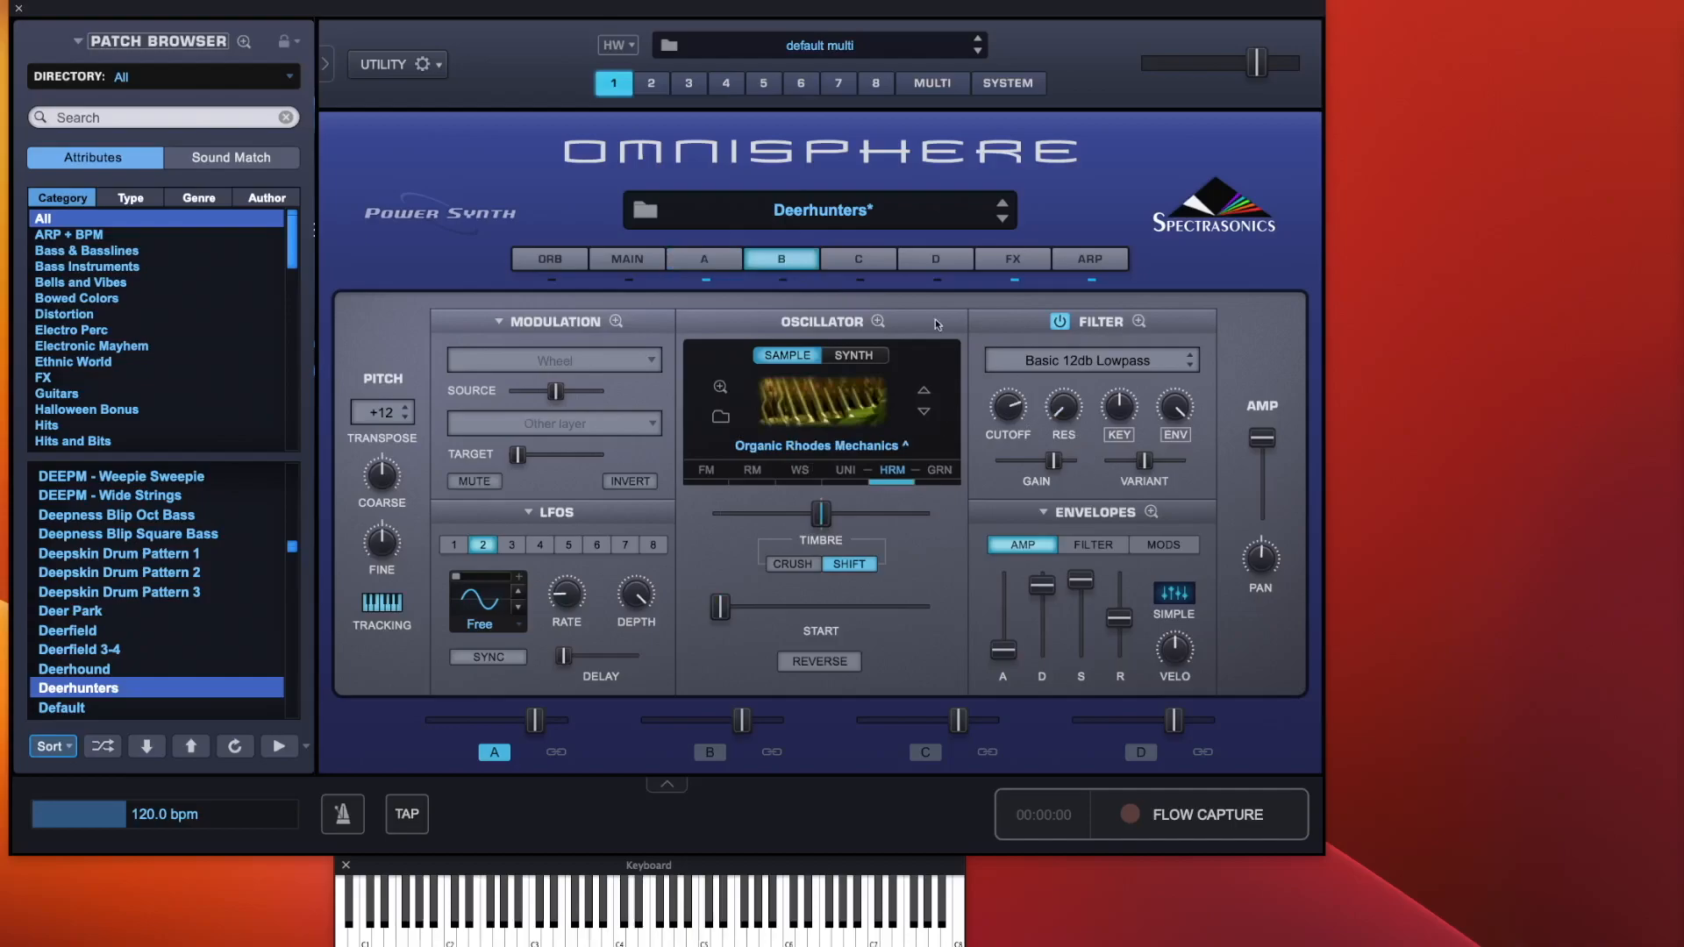
pyautogui.click(1039, 273)
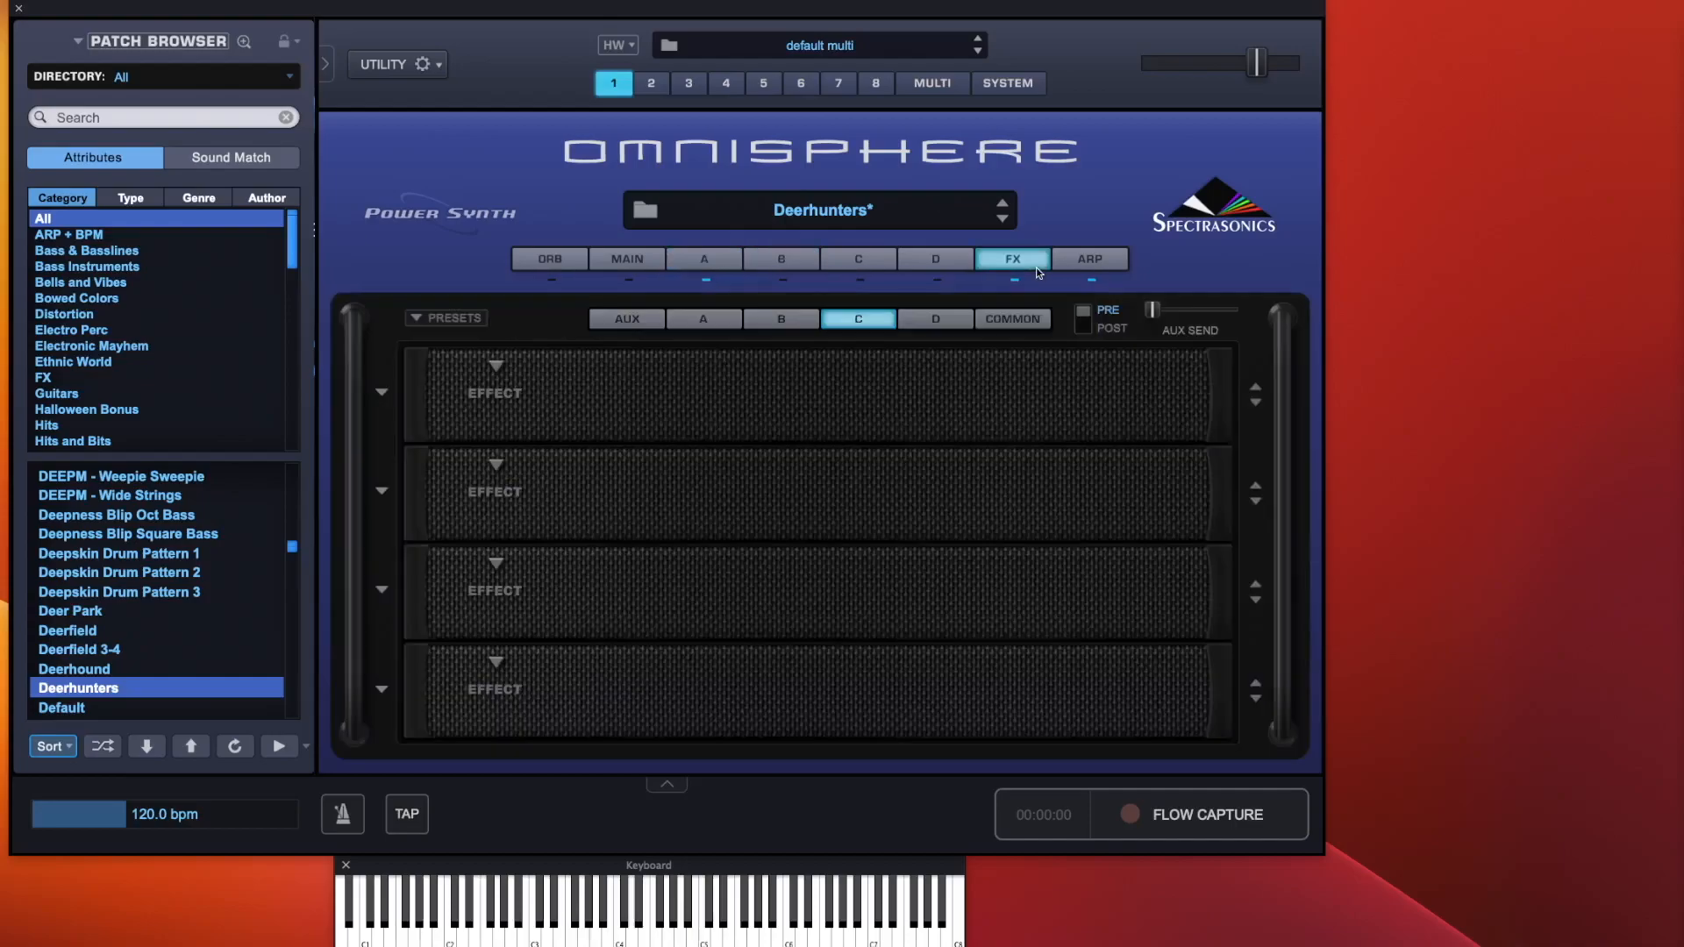
pyautogui.click(783, 321)
pyautogui.click(725, 318)
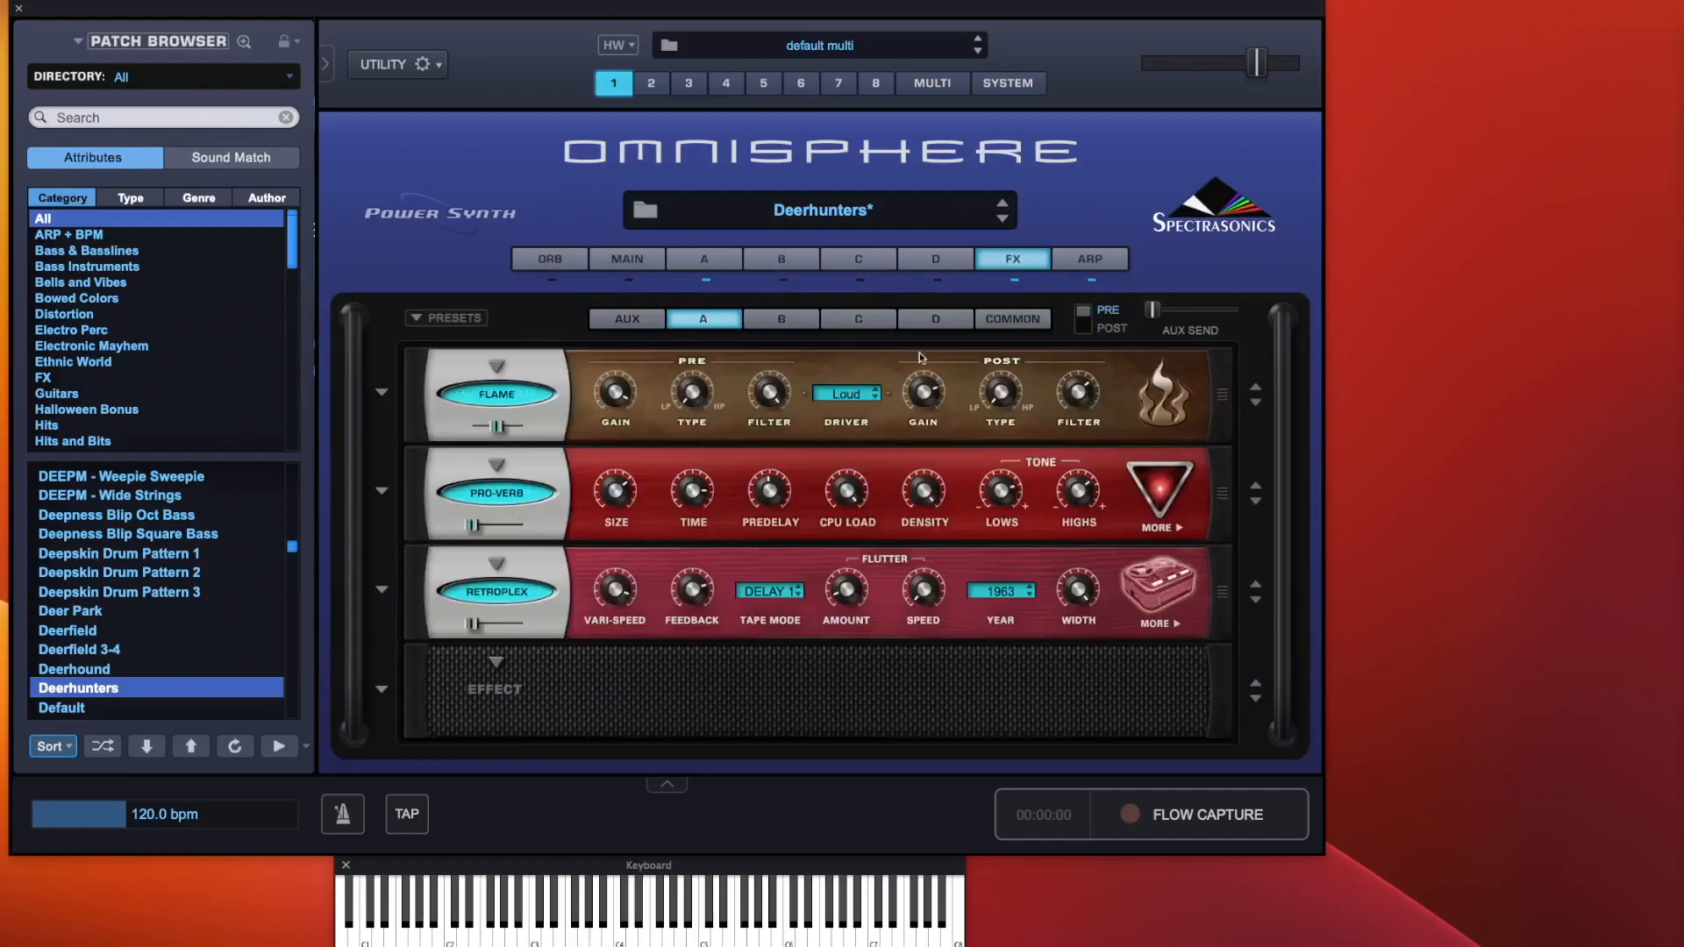
pyautogui.click(646, 262)
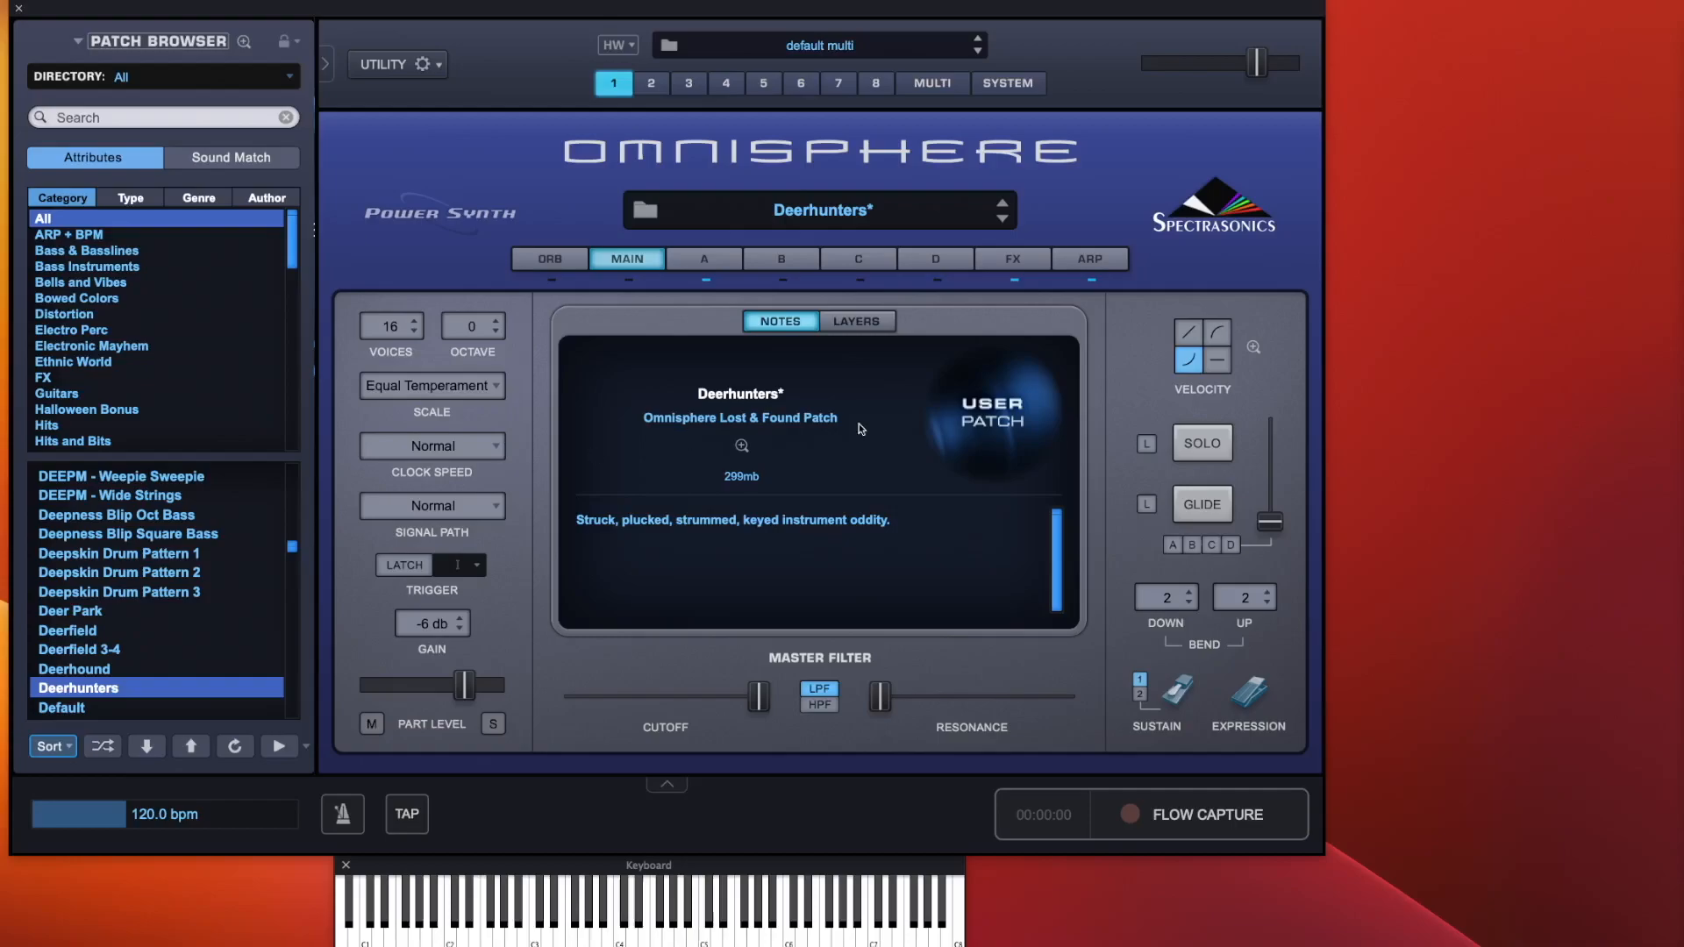
pyautogui.click(1004, 267)
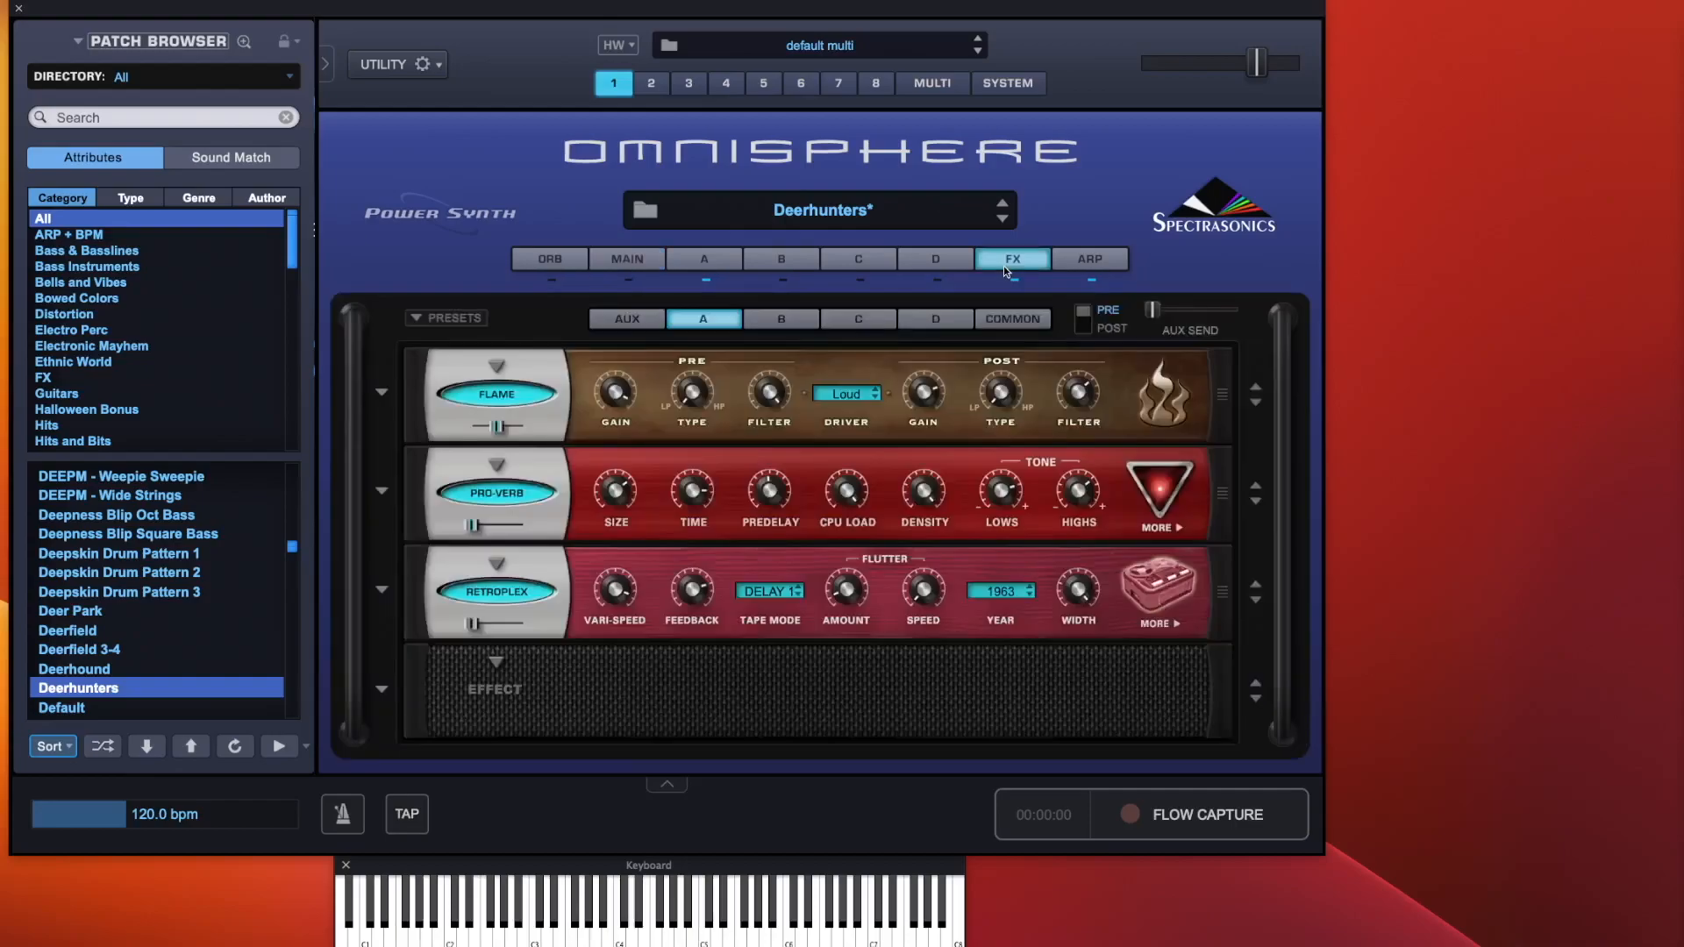
pyautogui.click(999, 323)
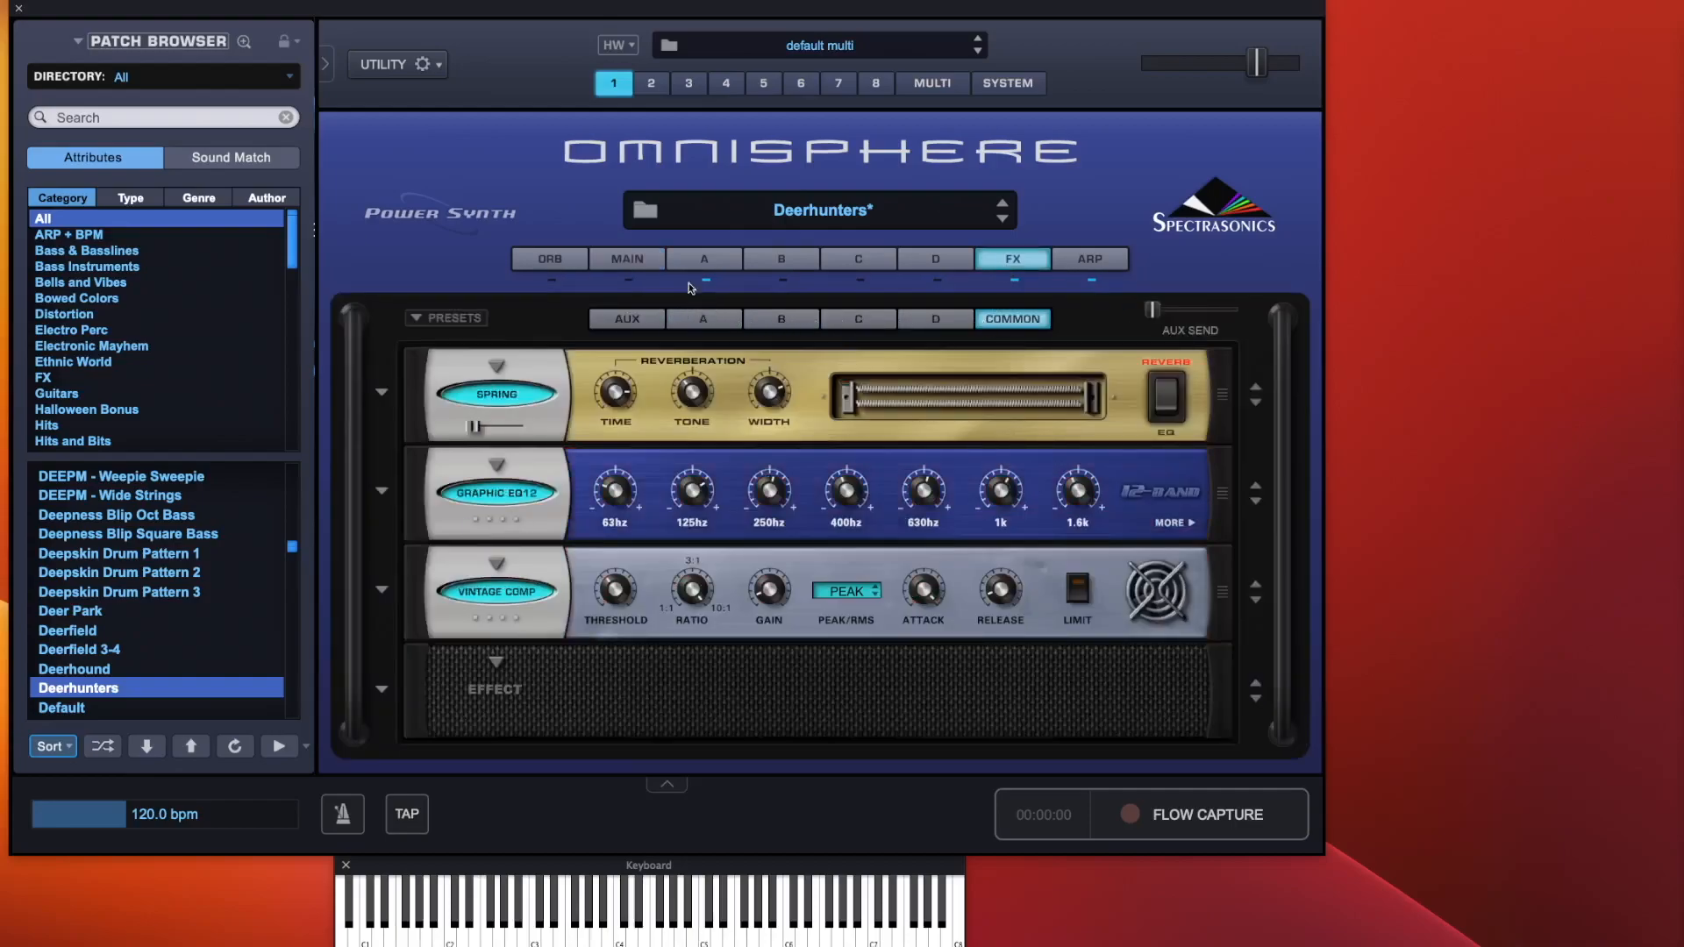
pyautogui.click(639, 261)
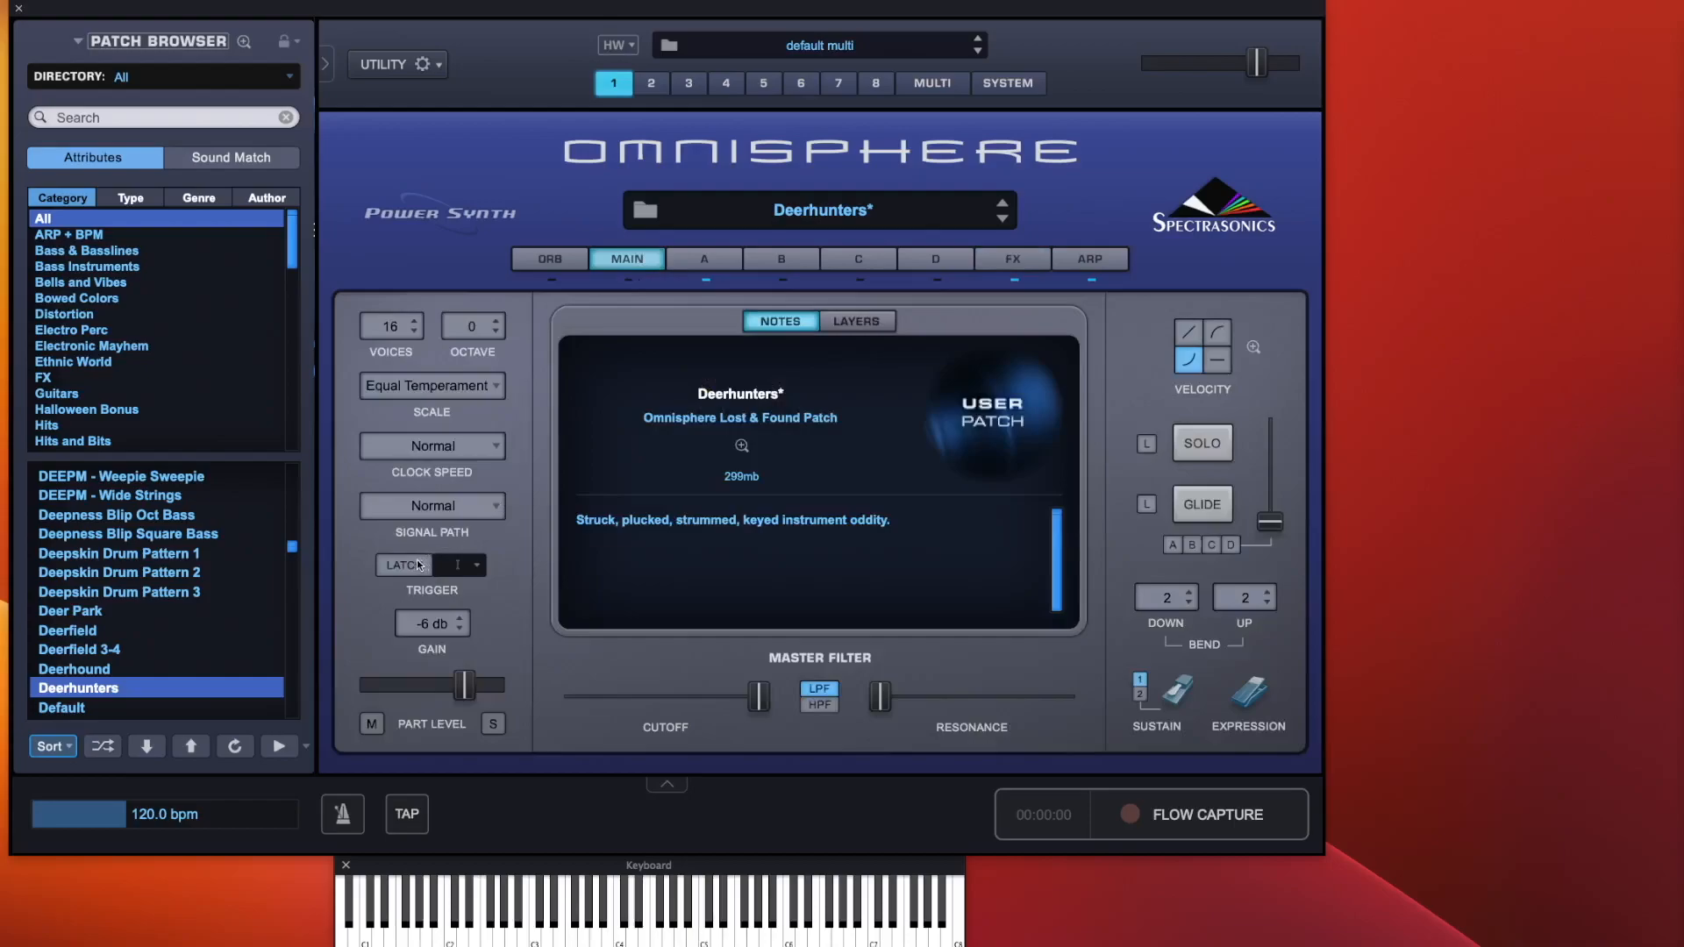
# Set the signal path to Shared, then inspect layer B and the effects rack pages
pyautogui.click(430, 505)
pyautogui.click(416, 524)
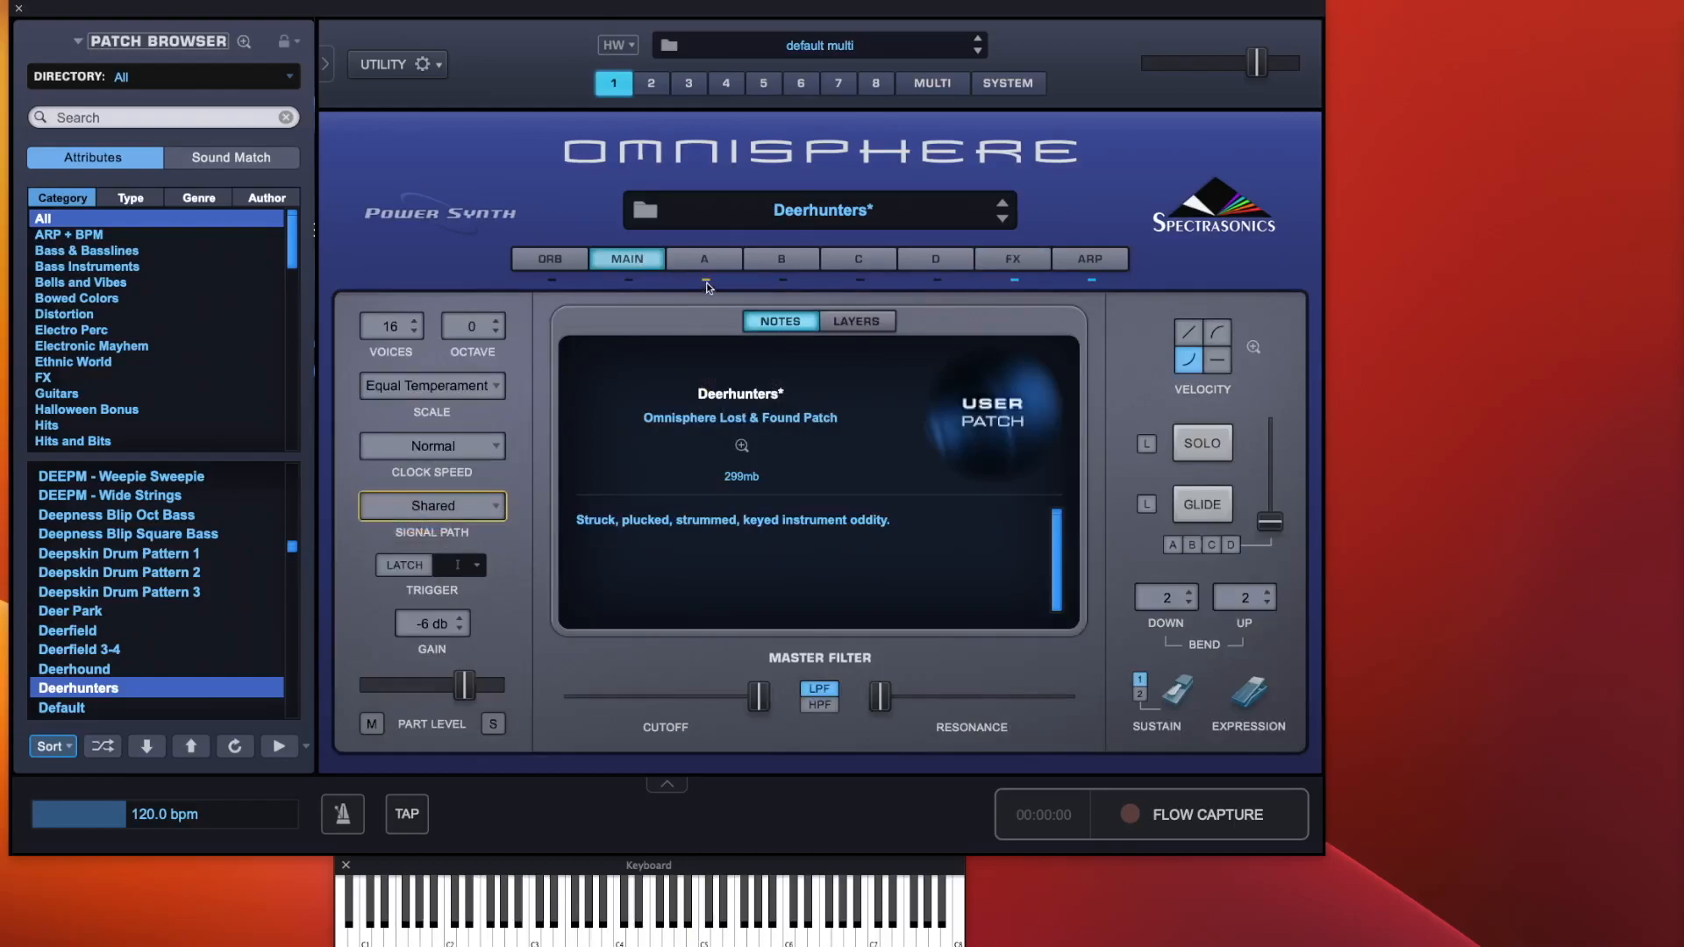
pyautogui.click(783, 282)
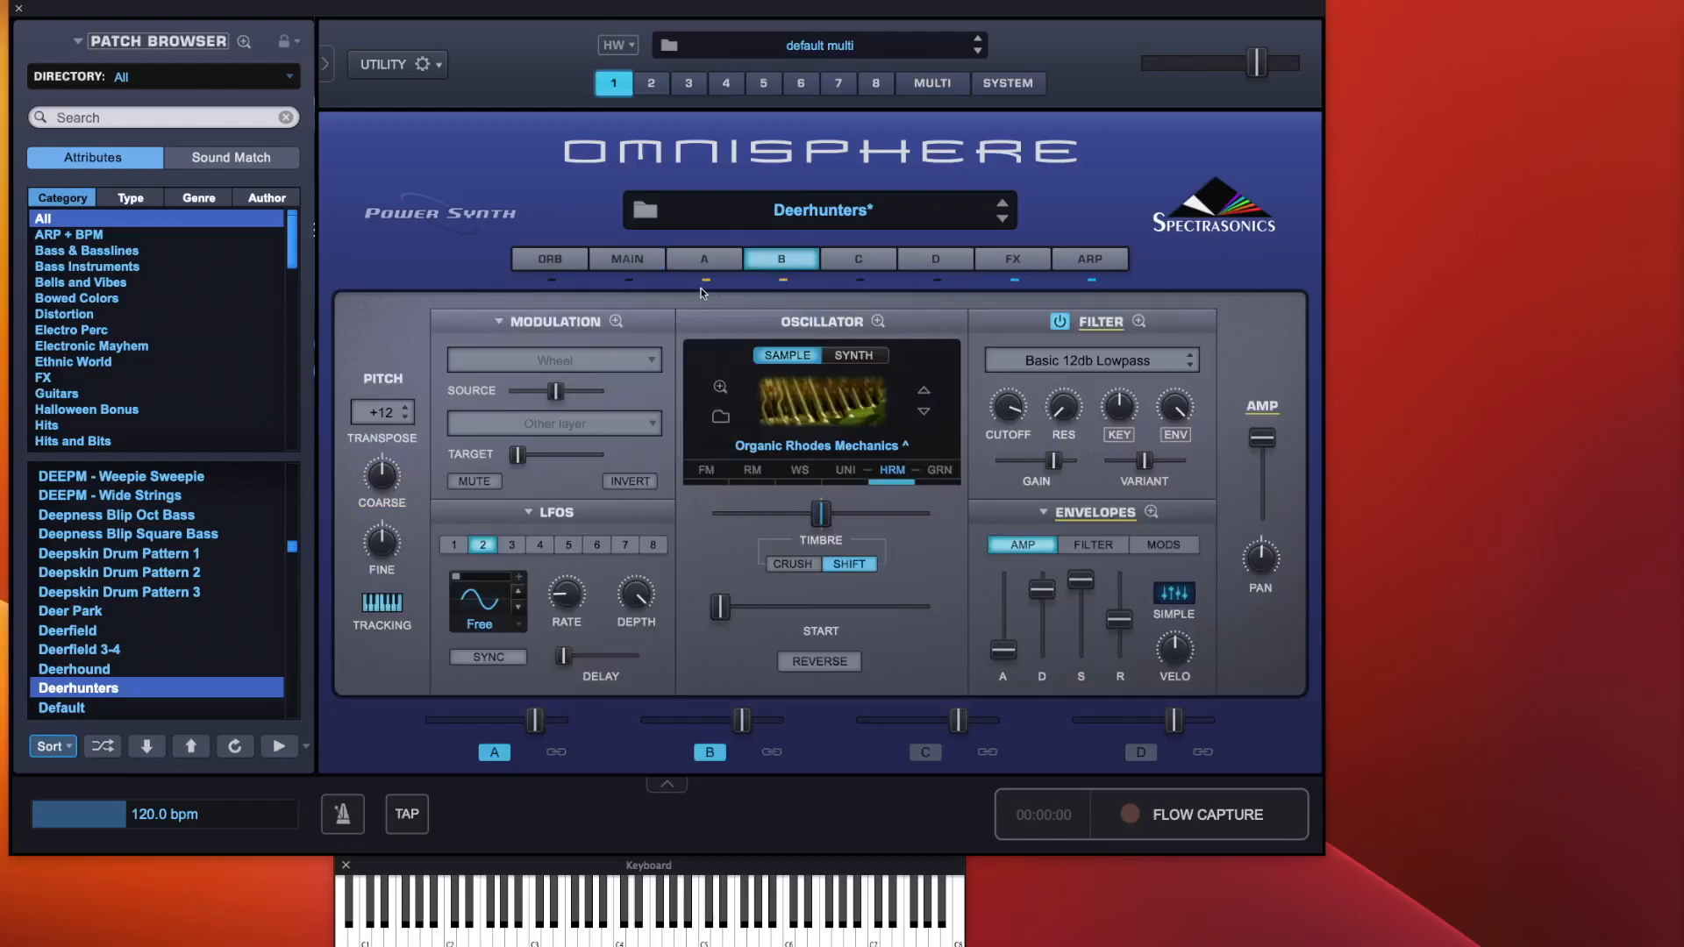
pyautogui.click(995, 263)
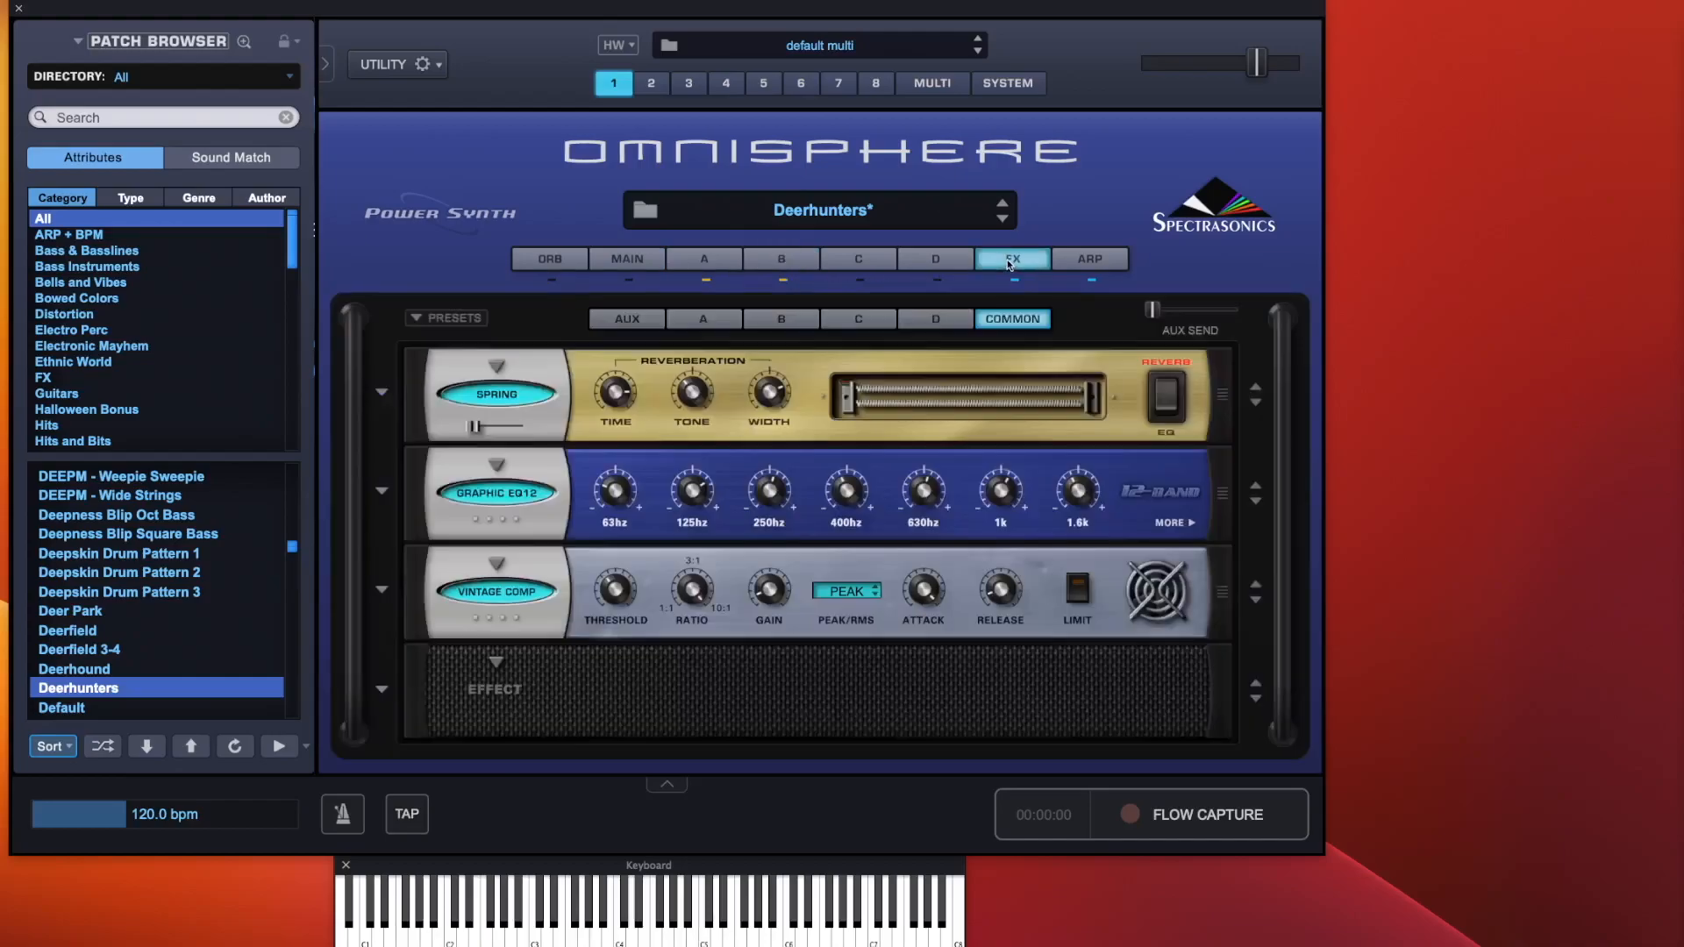
pyautogui.click(707, 326)
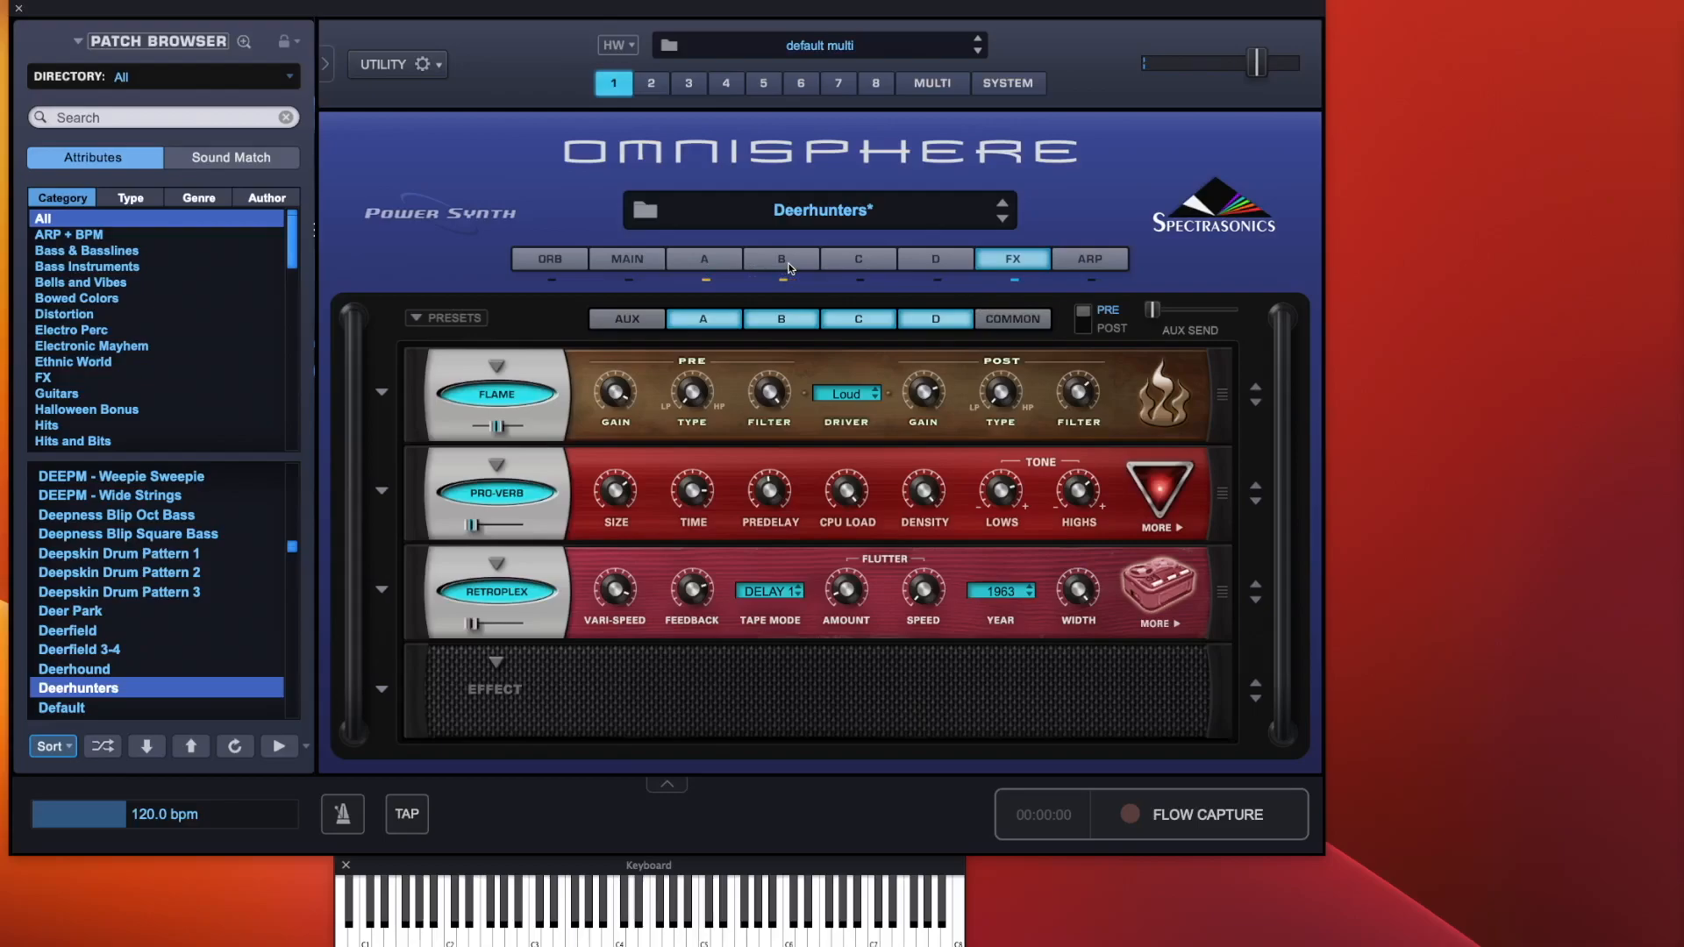
pyautogui.click(712, 258)
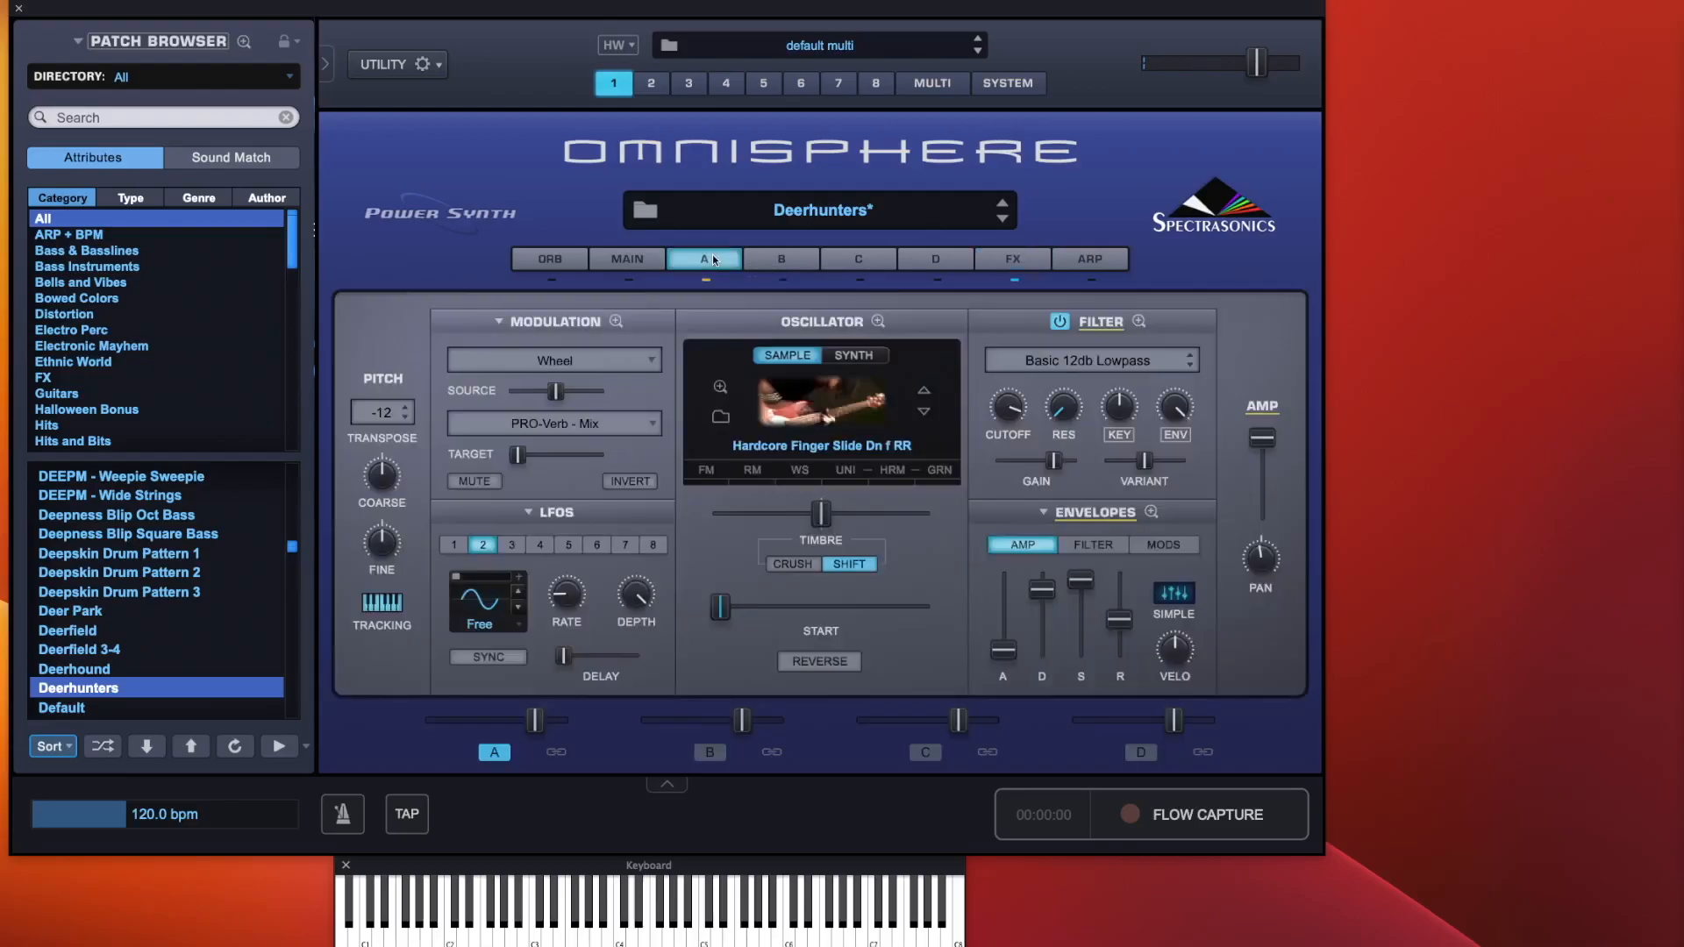
pyautogui.click(645, 256)
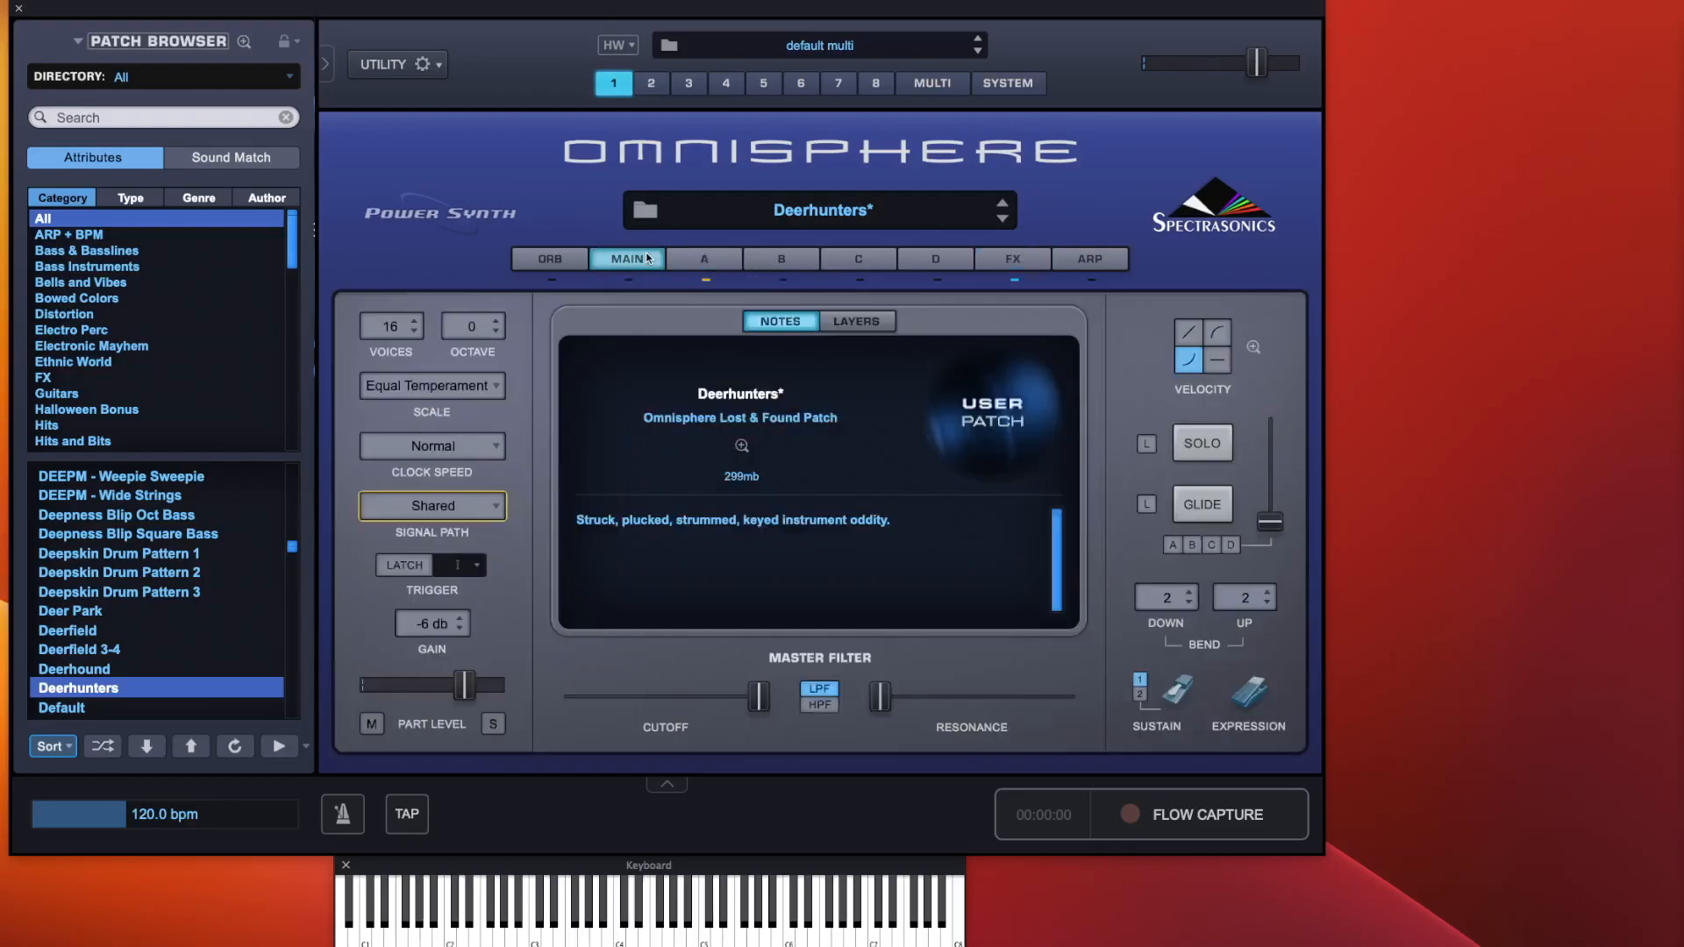
# Set the signal path back to Normal, then look at layer A and return to the main page
pyautogui.click(438, 517)
pyautogui.click(419, 493)
pyautogui.click(715, 258)
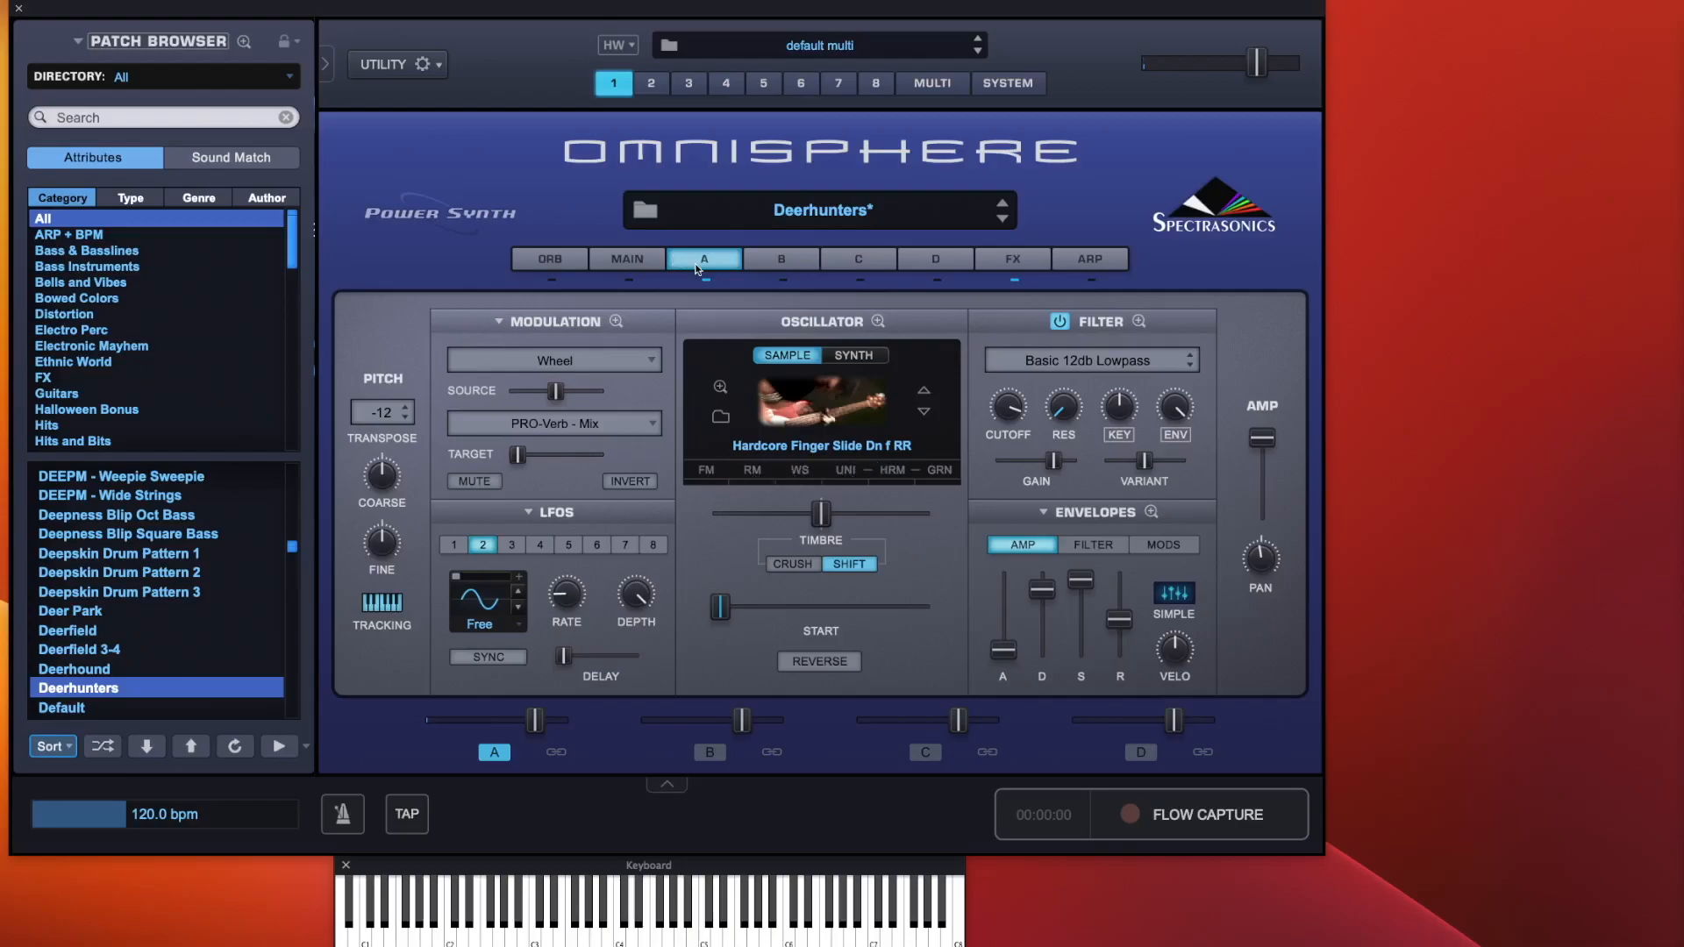
pyautogui.click(626, 260)
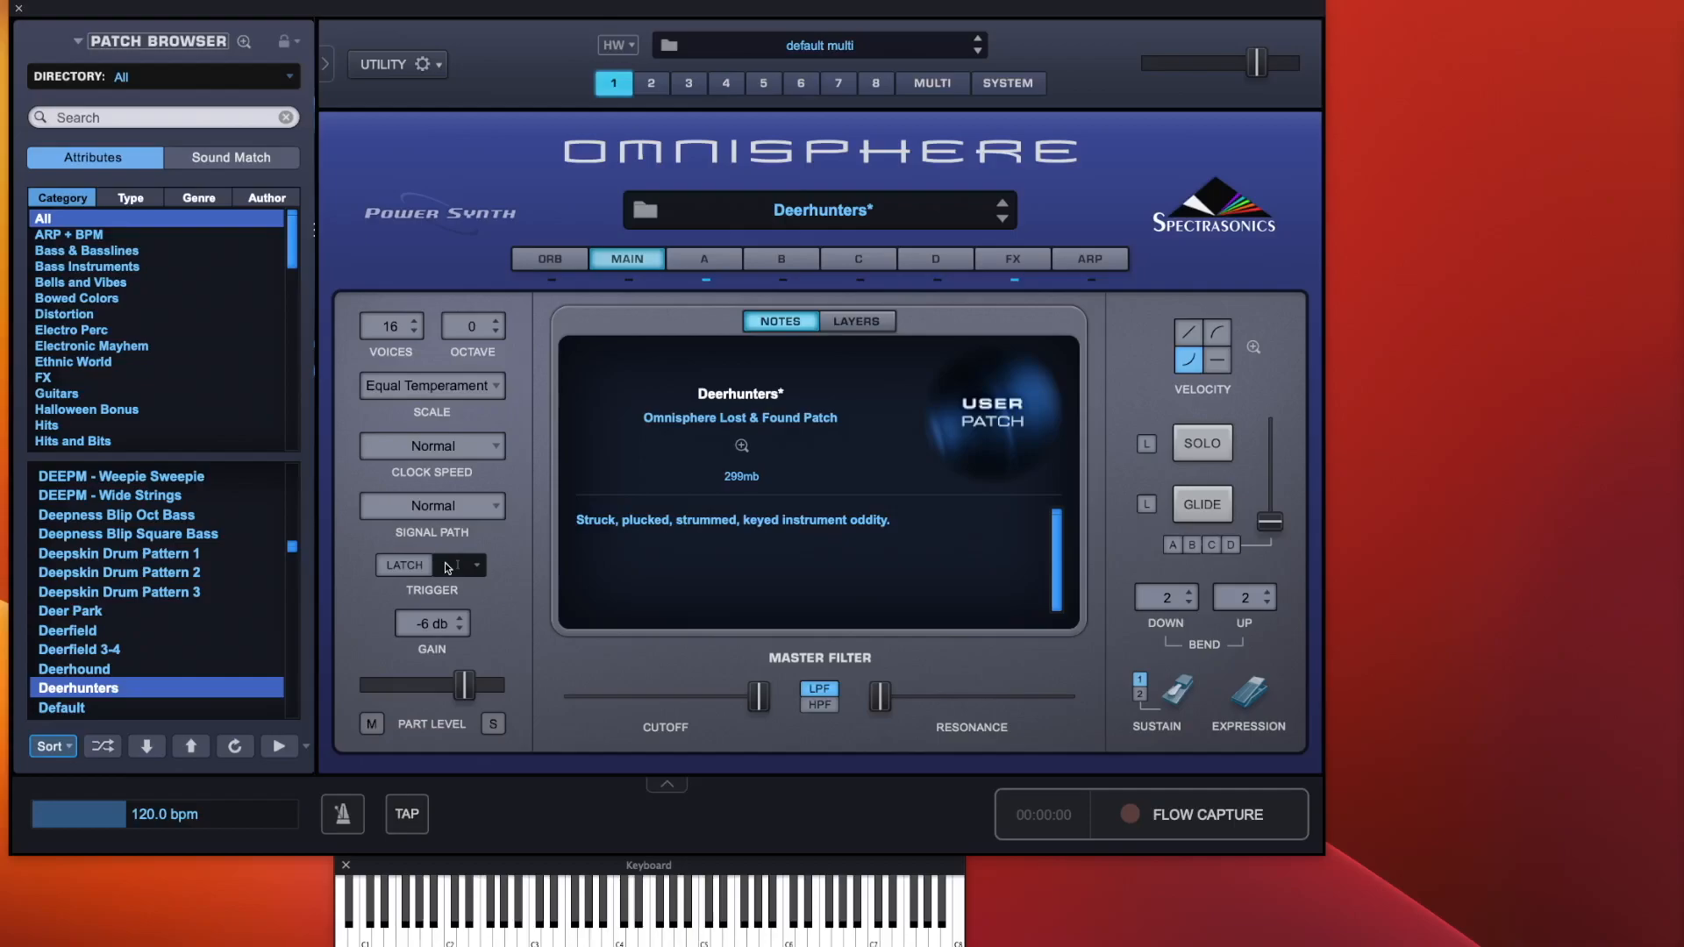
pyautogui.click(724, 259)
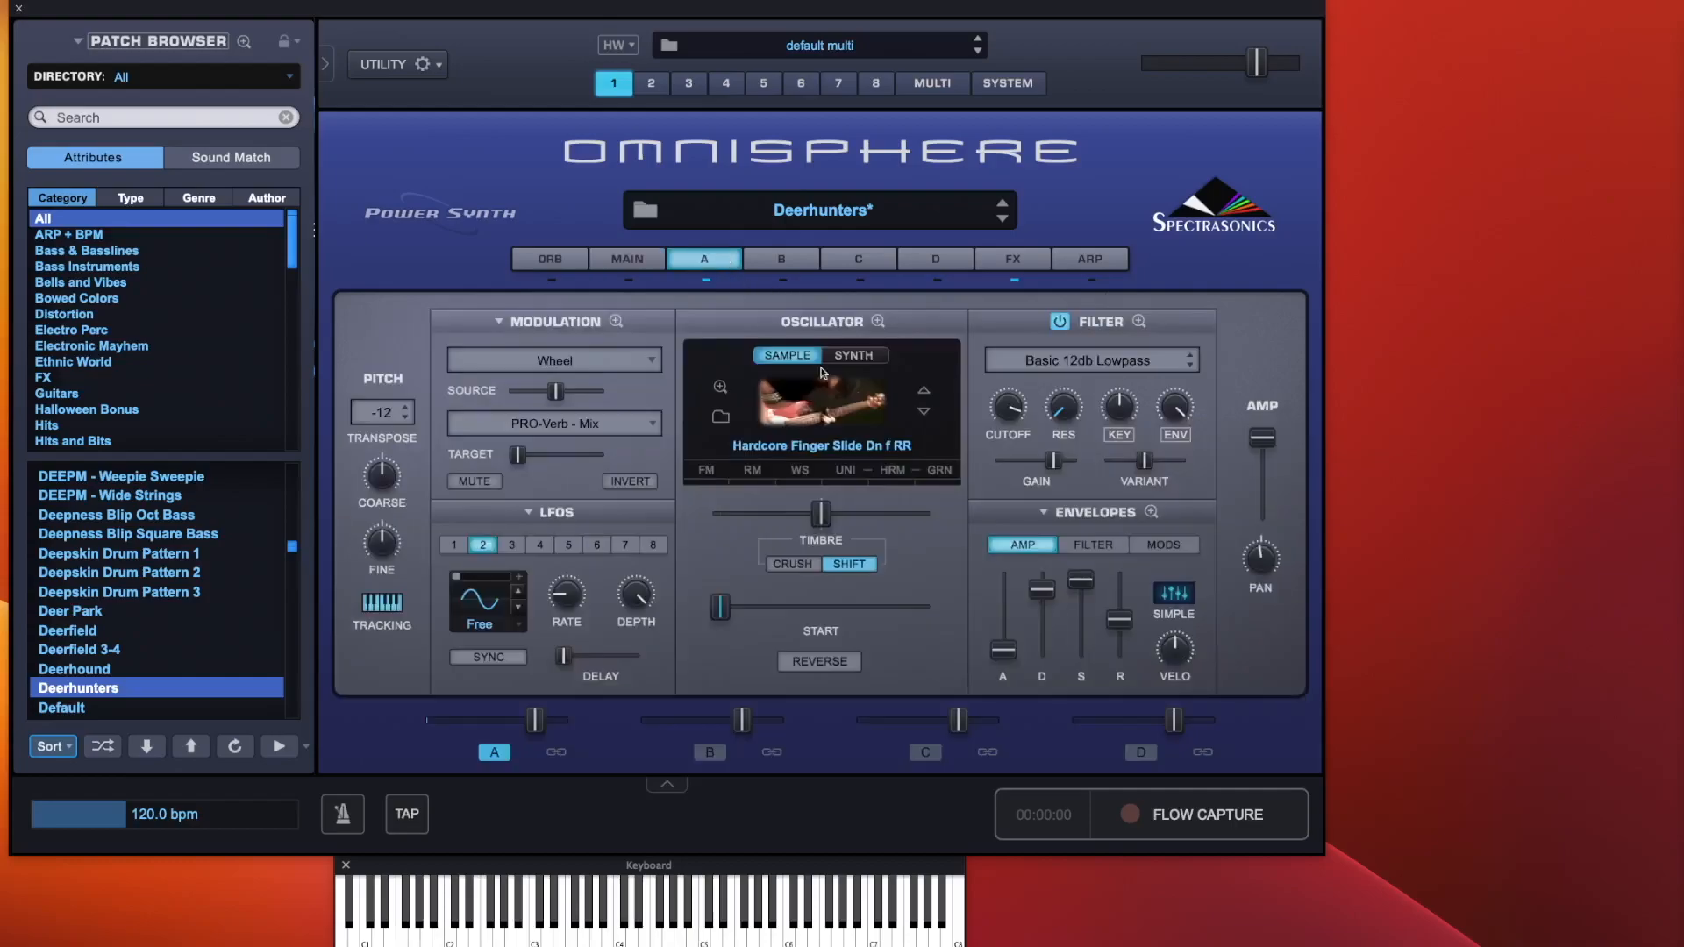
pyautogui.click(645, 263)
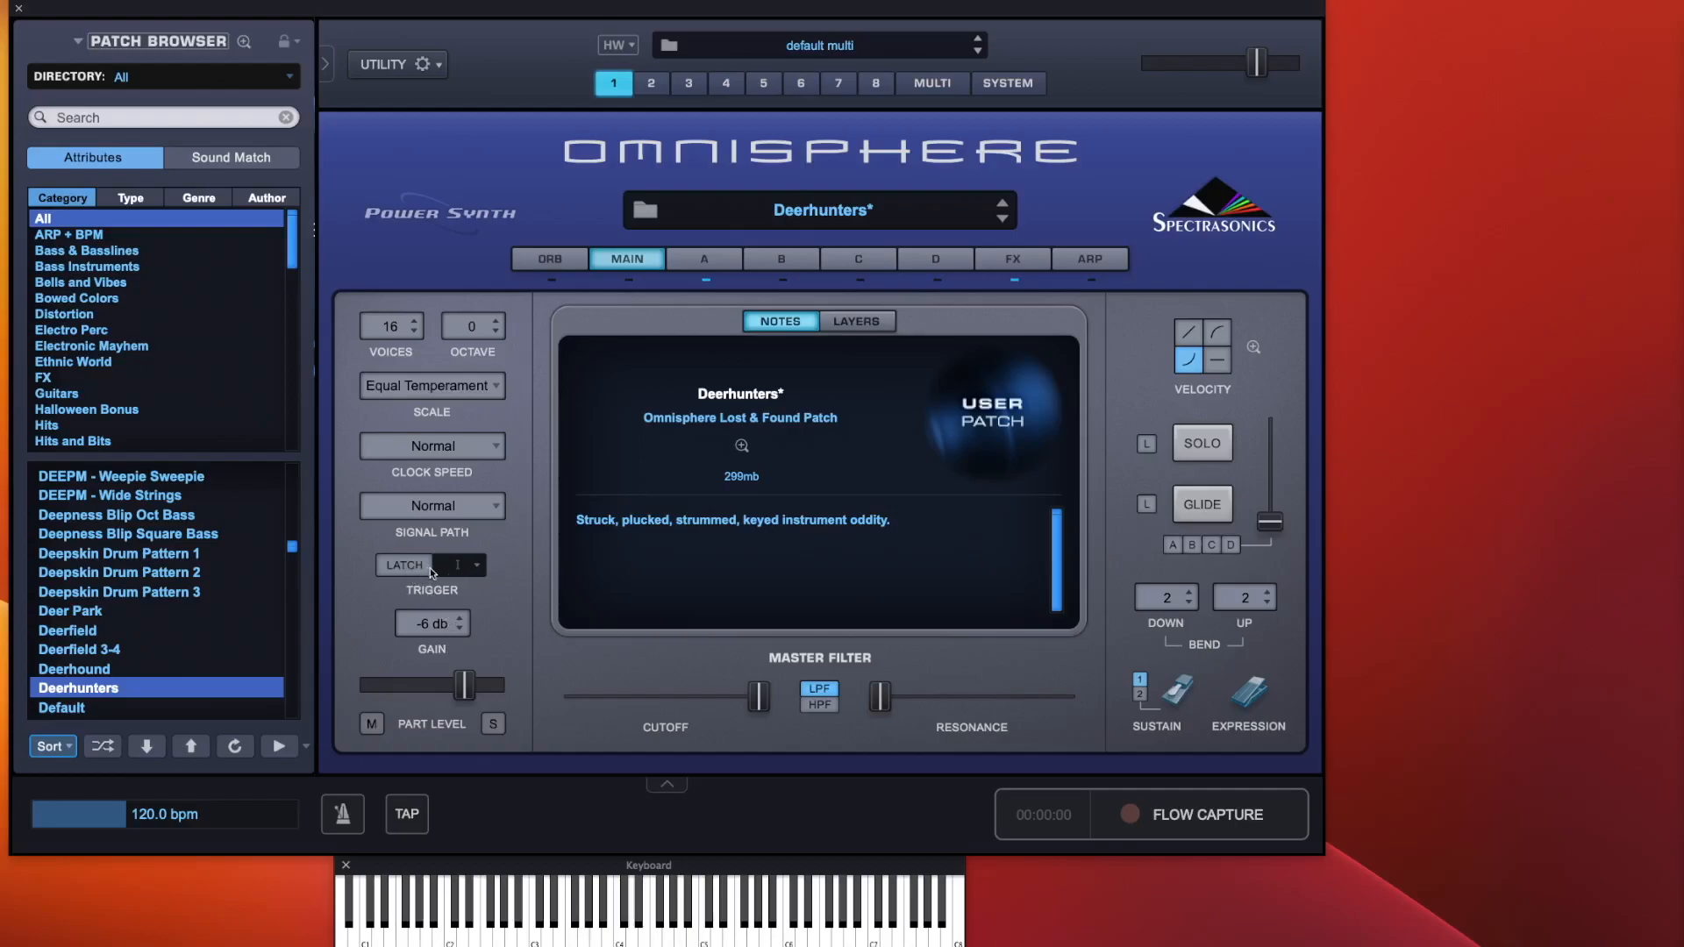
# Browse the trigger timing options, then try a gain of -15 db and set it back to -6 db
pyautogui.click(456, 565)
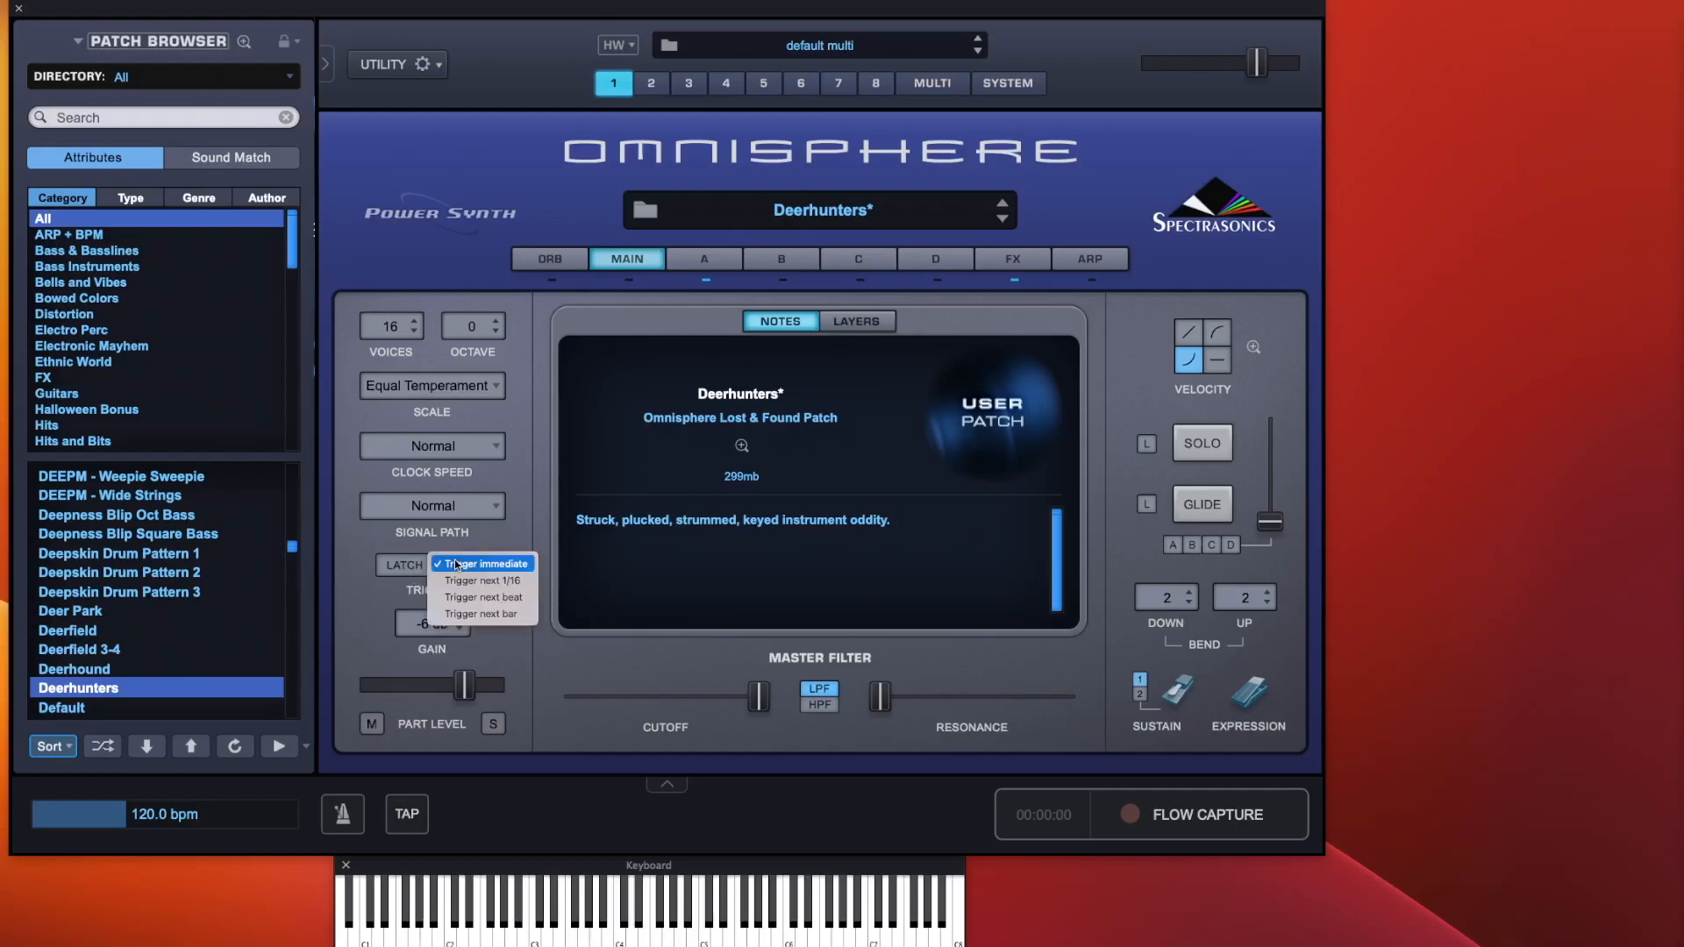
pyautogui.click(521, 540)
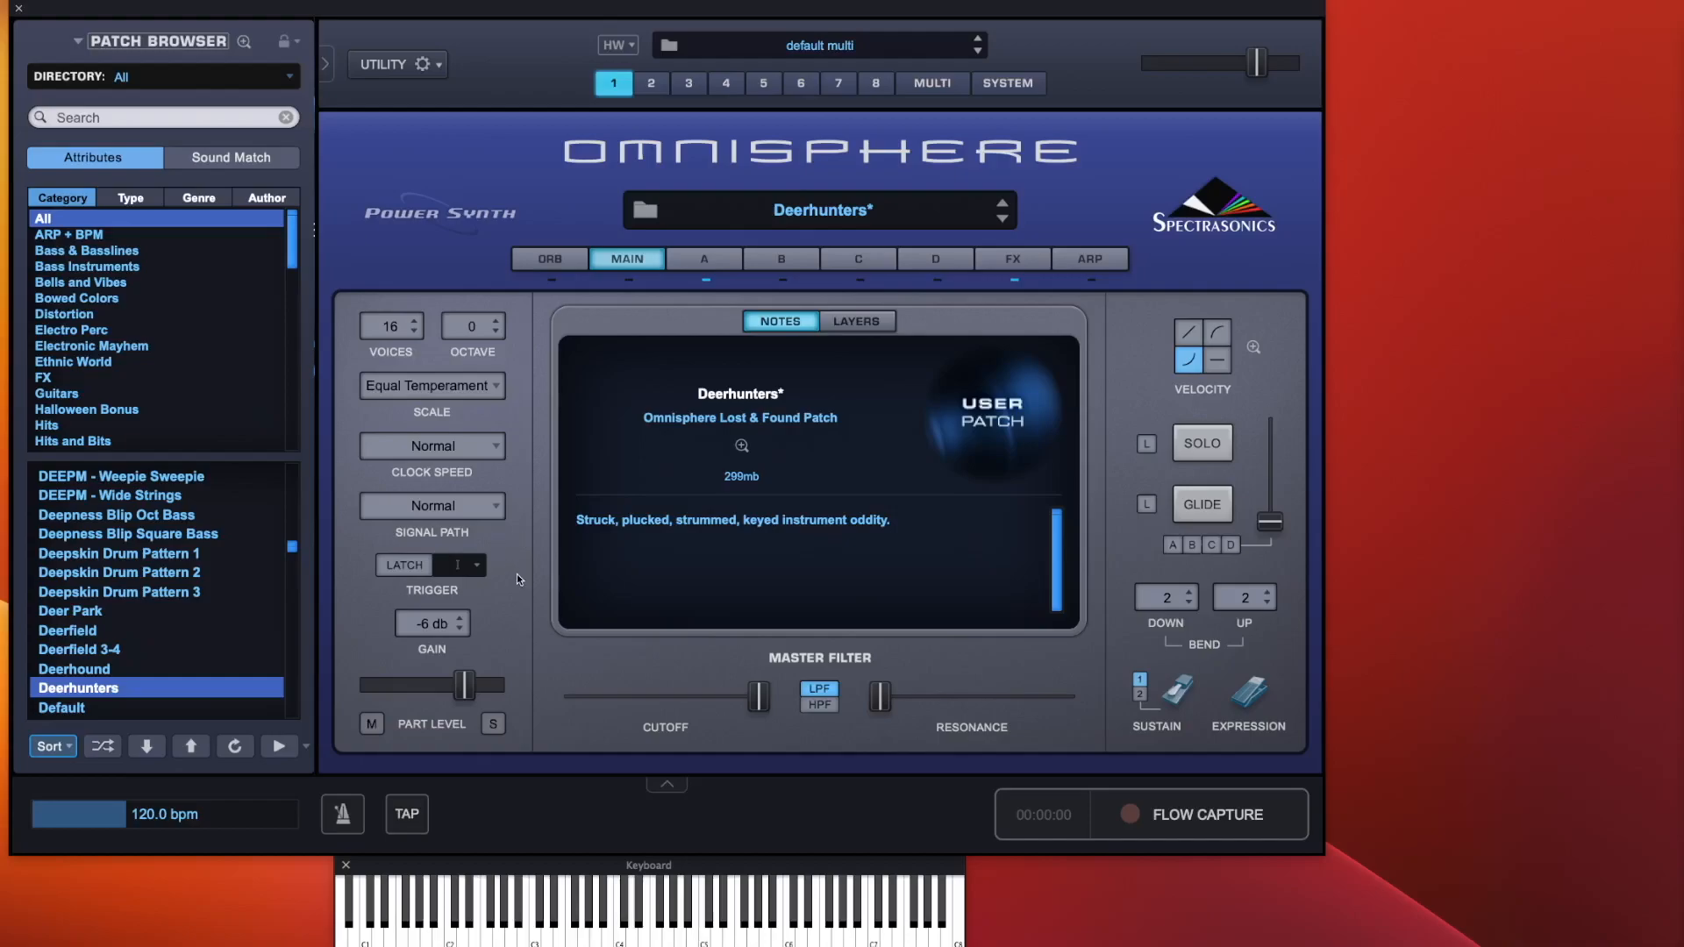
pyautogui.click(427, 625)
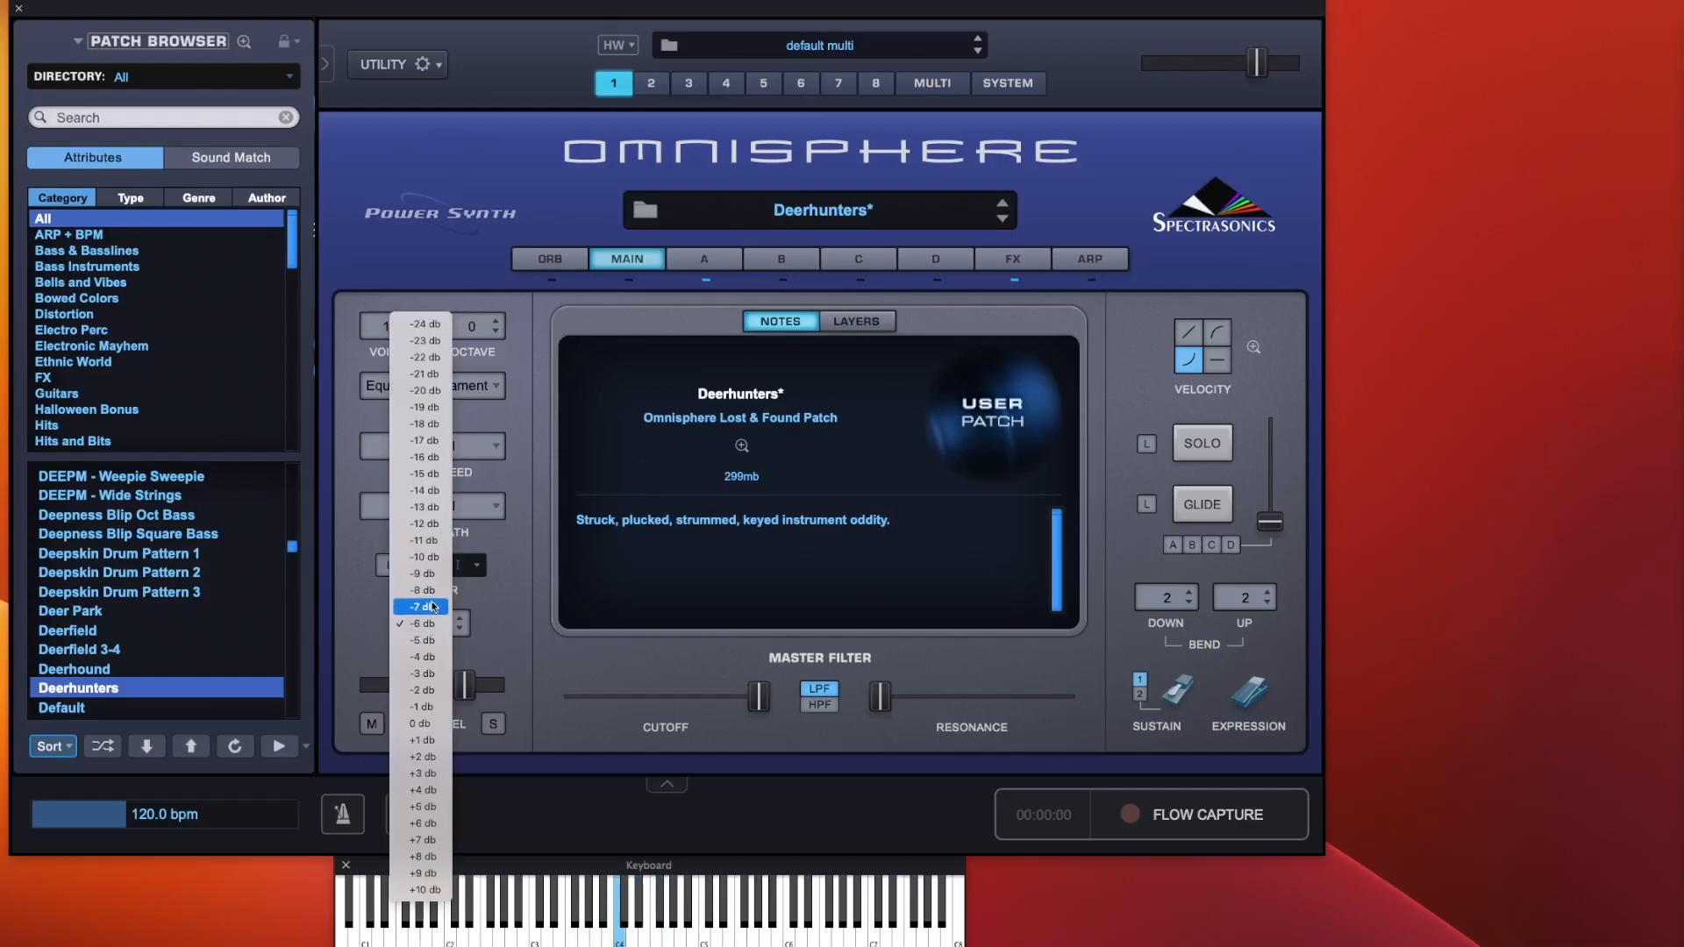
pyautogui.click(426, 475)
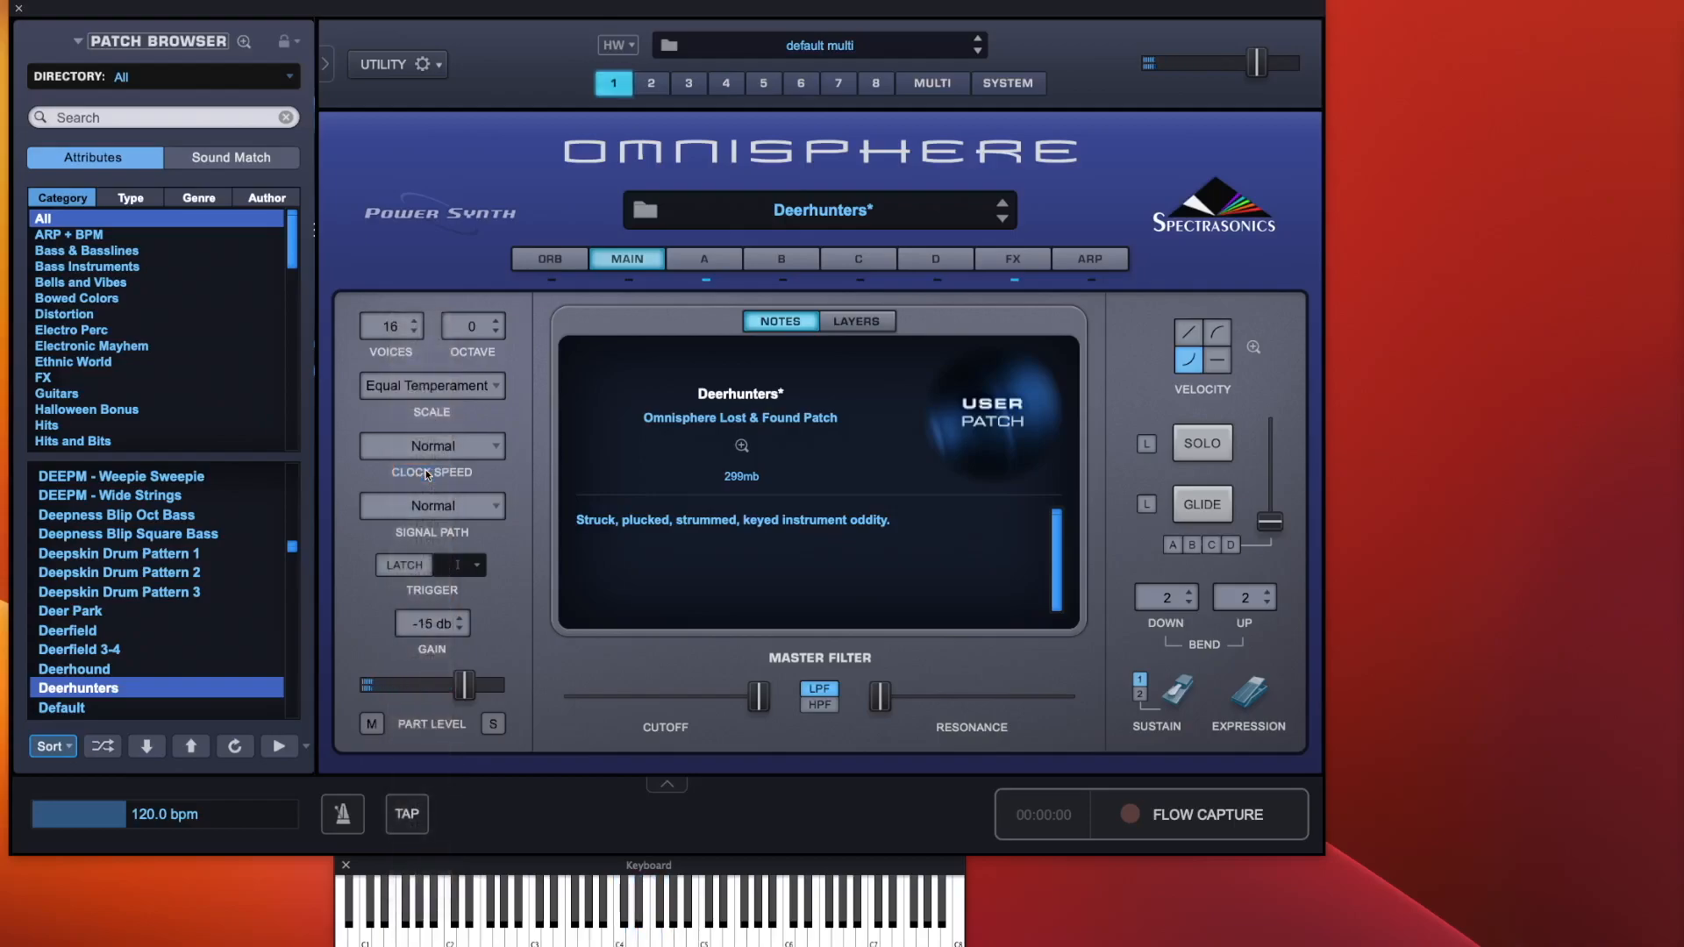
pyautogui.click(430, 624)
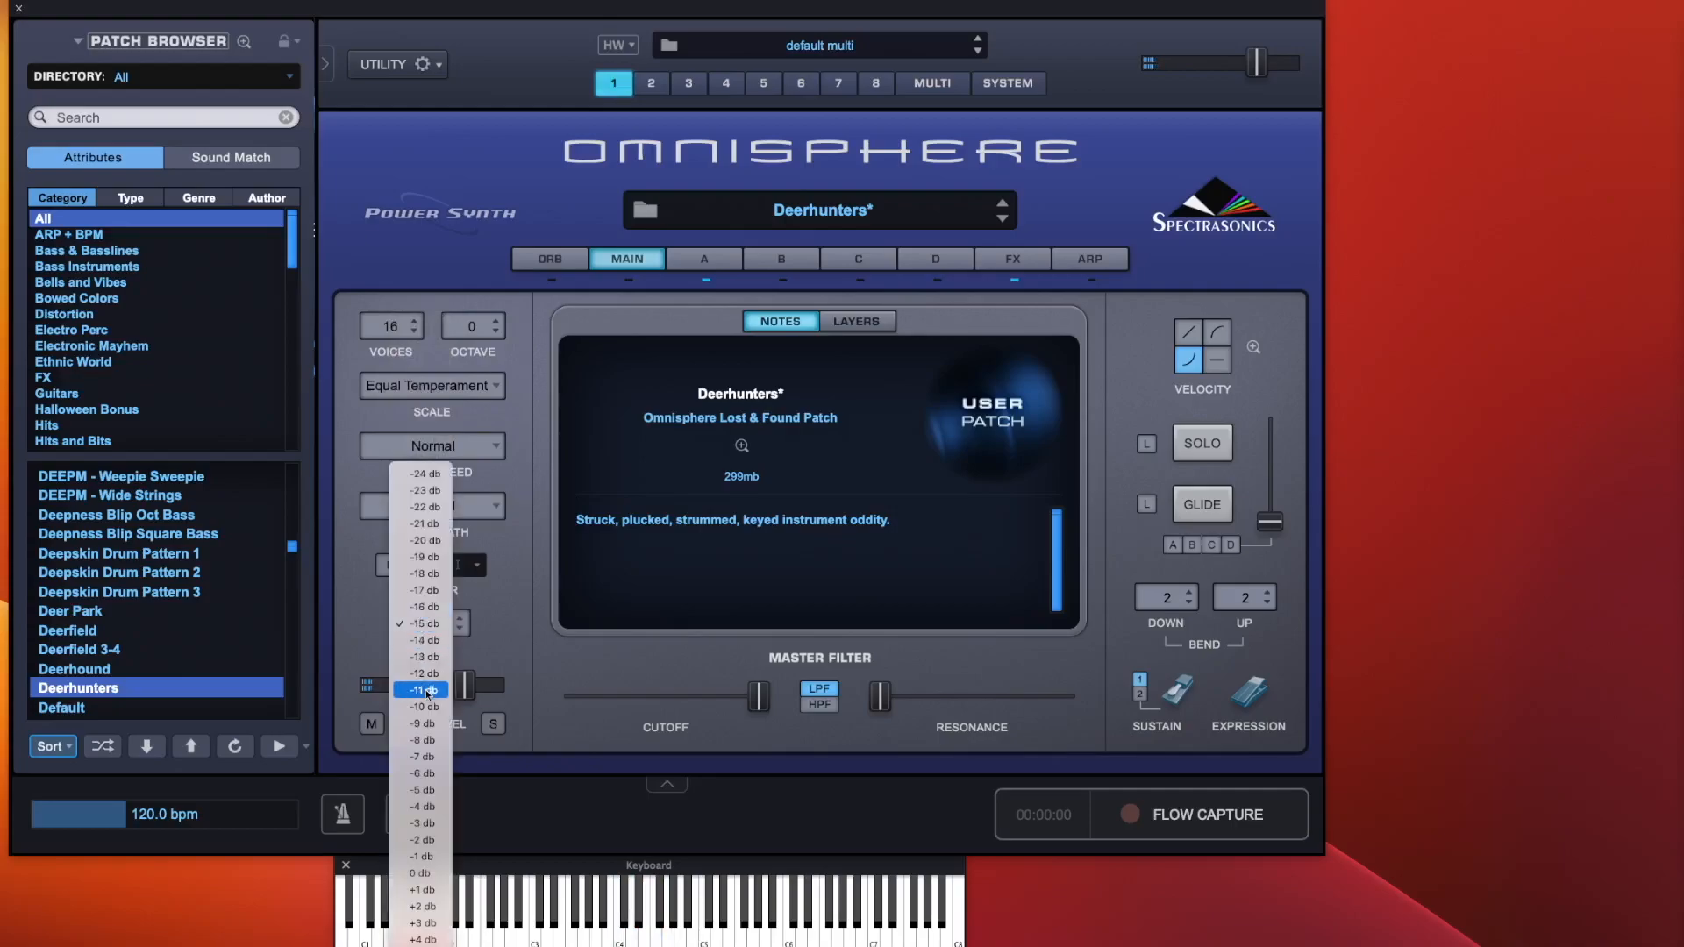
pyautogui.click(422, 774)
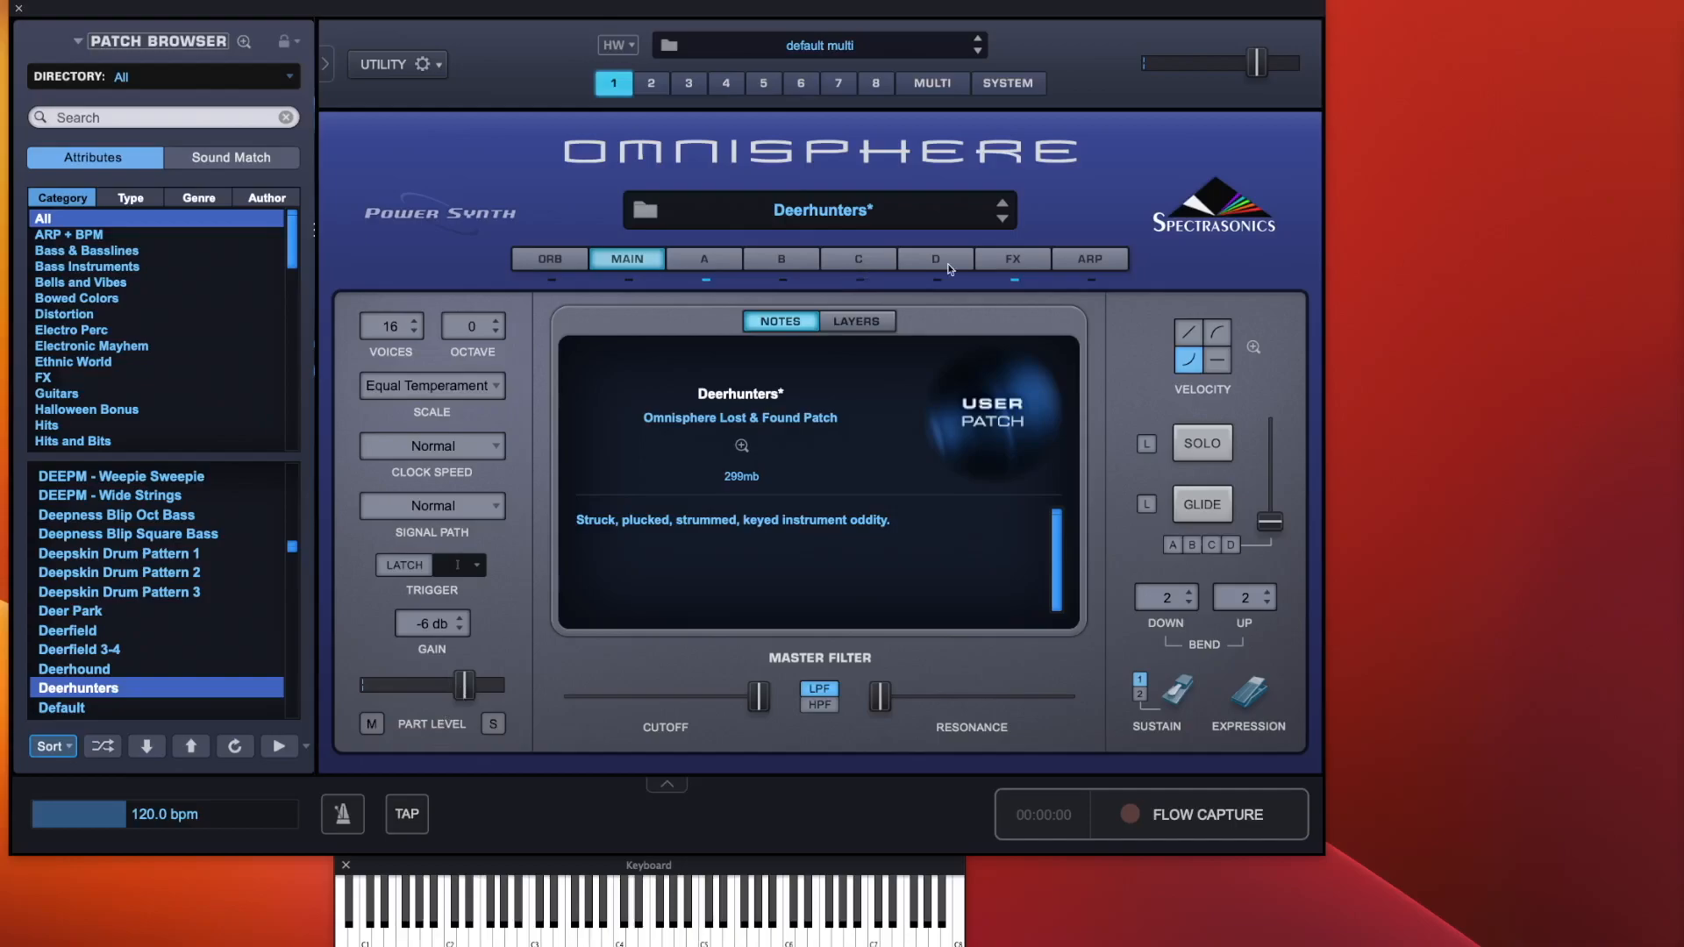
# Lower the part level to minimum, compare it with channel 1 in the multi mixer, then restore the part level
pyautogui.click(932, 82)
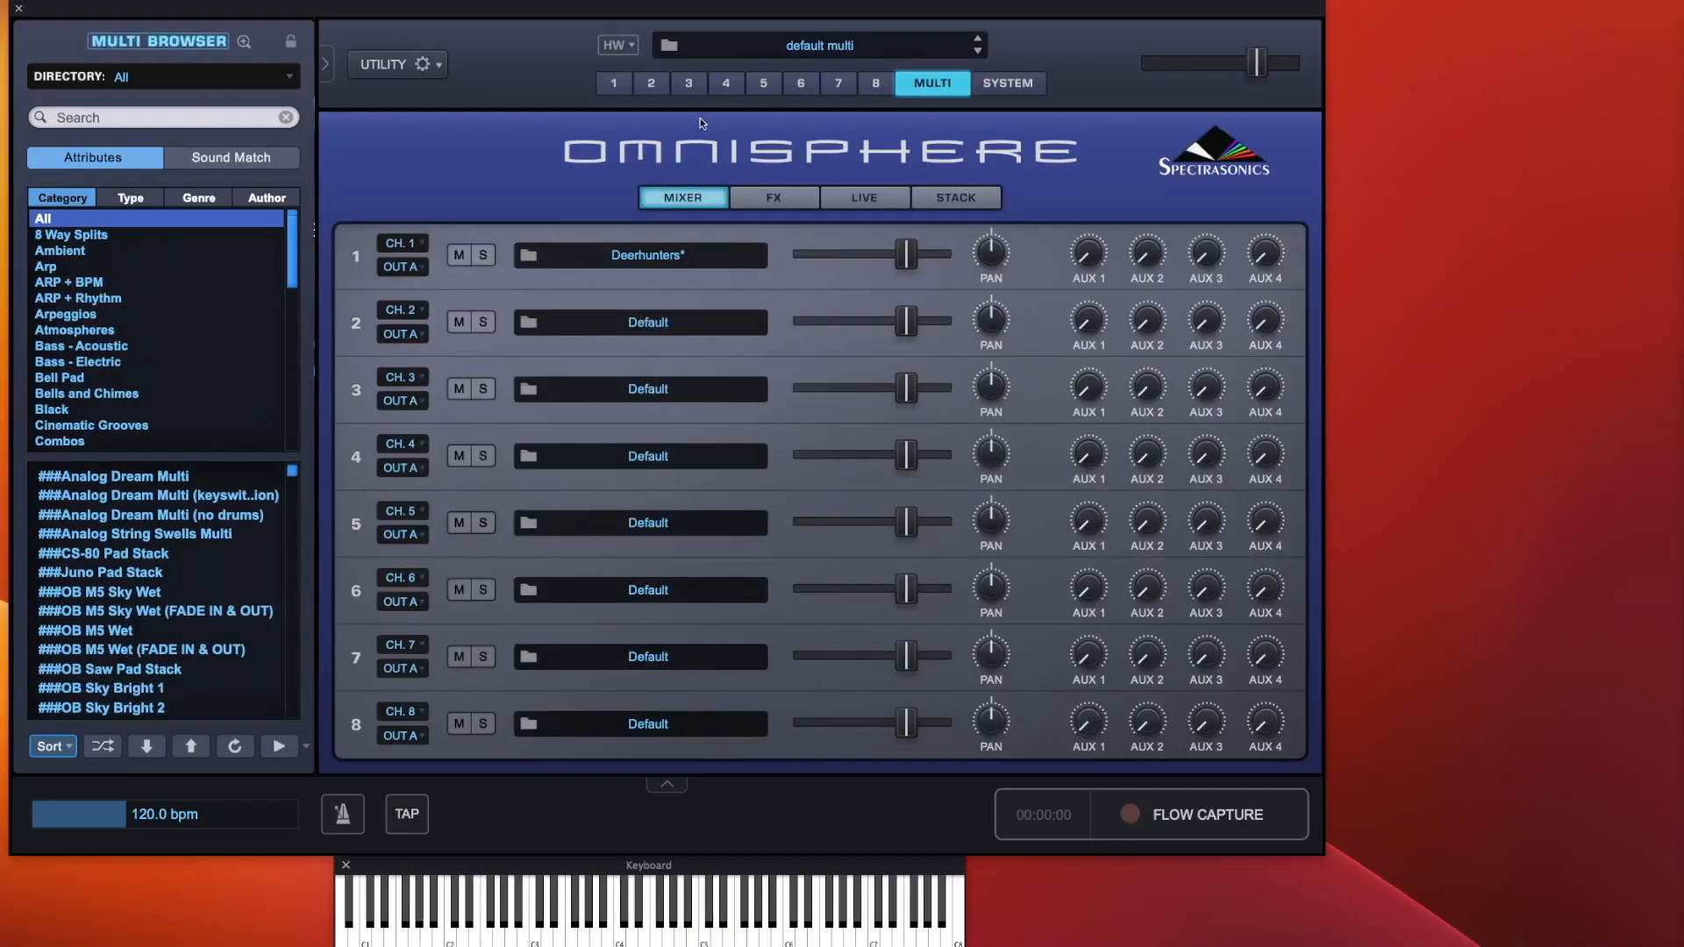
pyautogui.click(613, 84)
pyautogui.moveTo(463, 685); pyautogui.dragTo(368, 692)
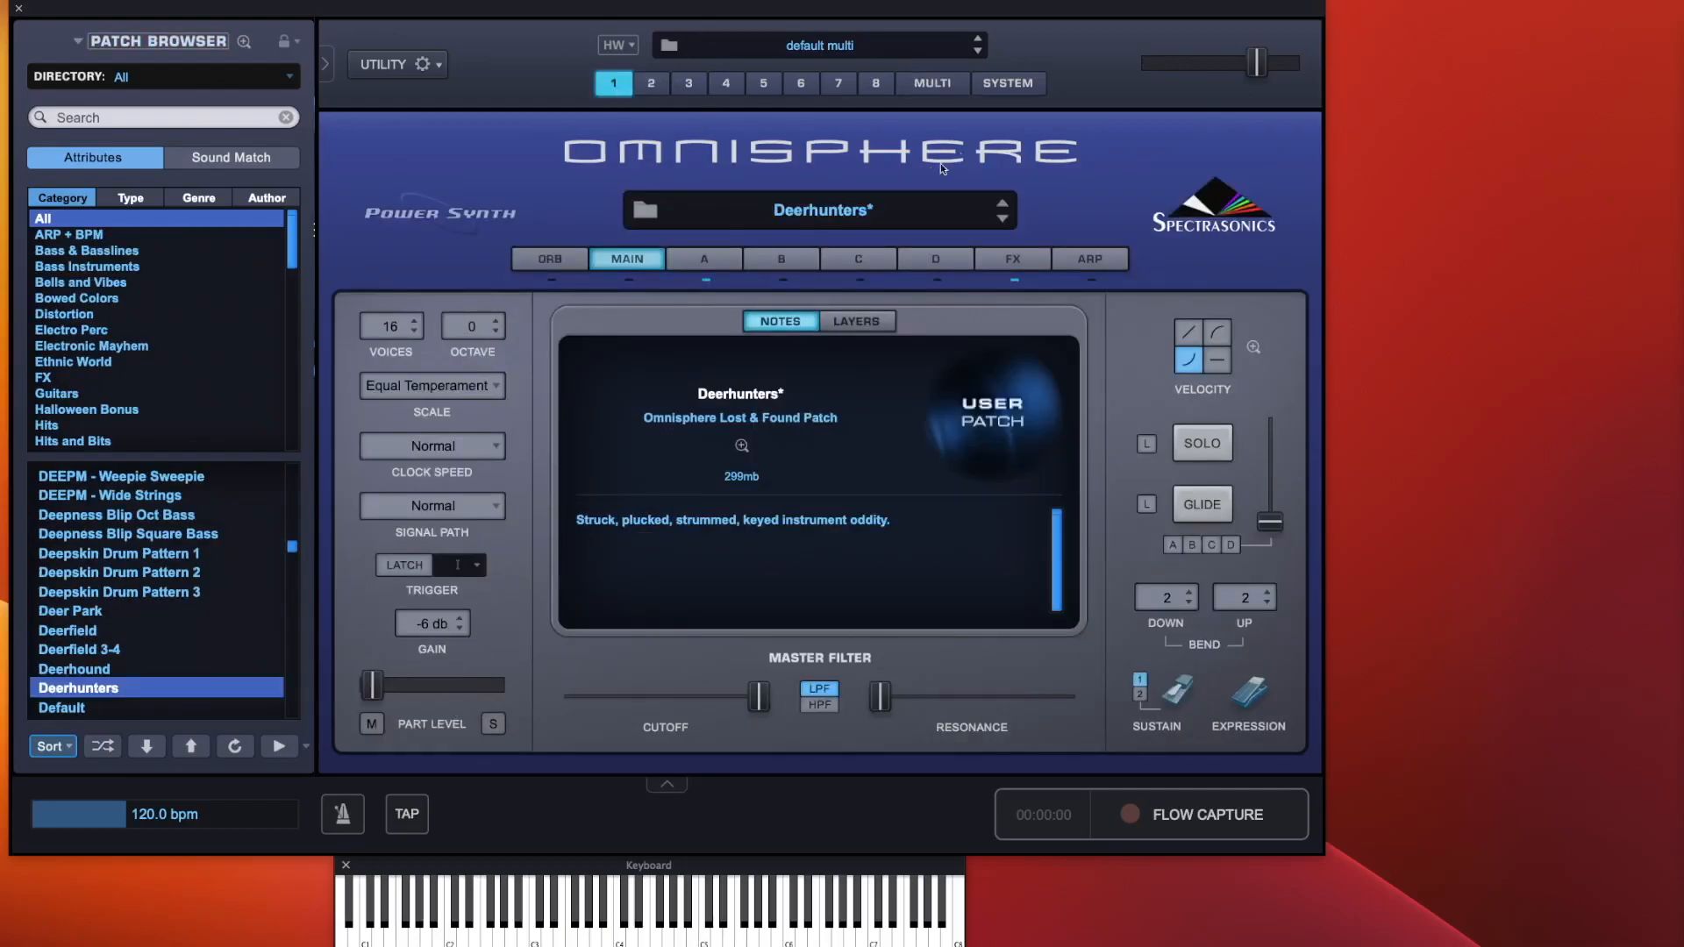
pyautogui.click(933, 80)
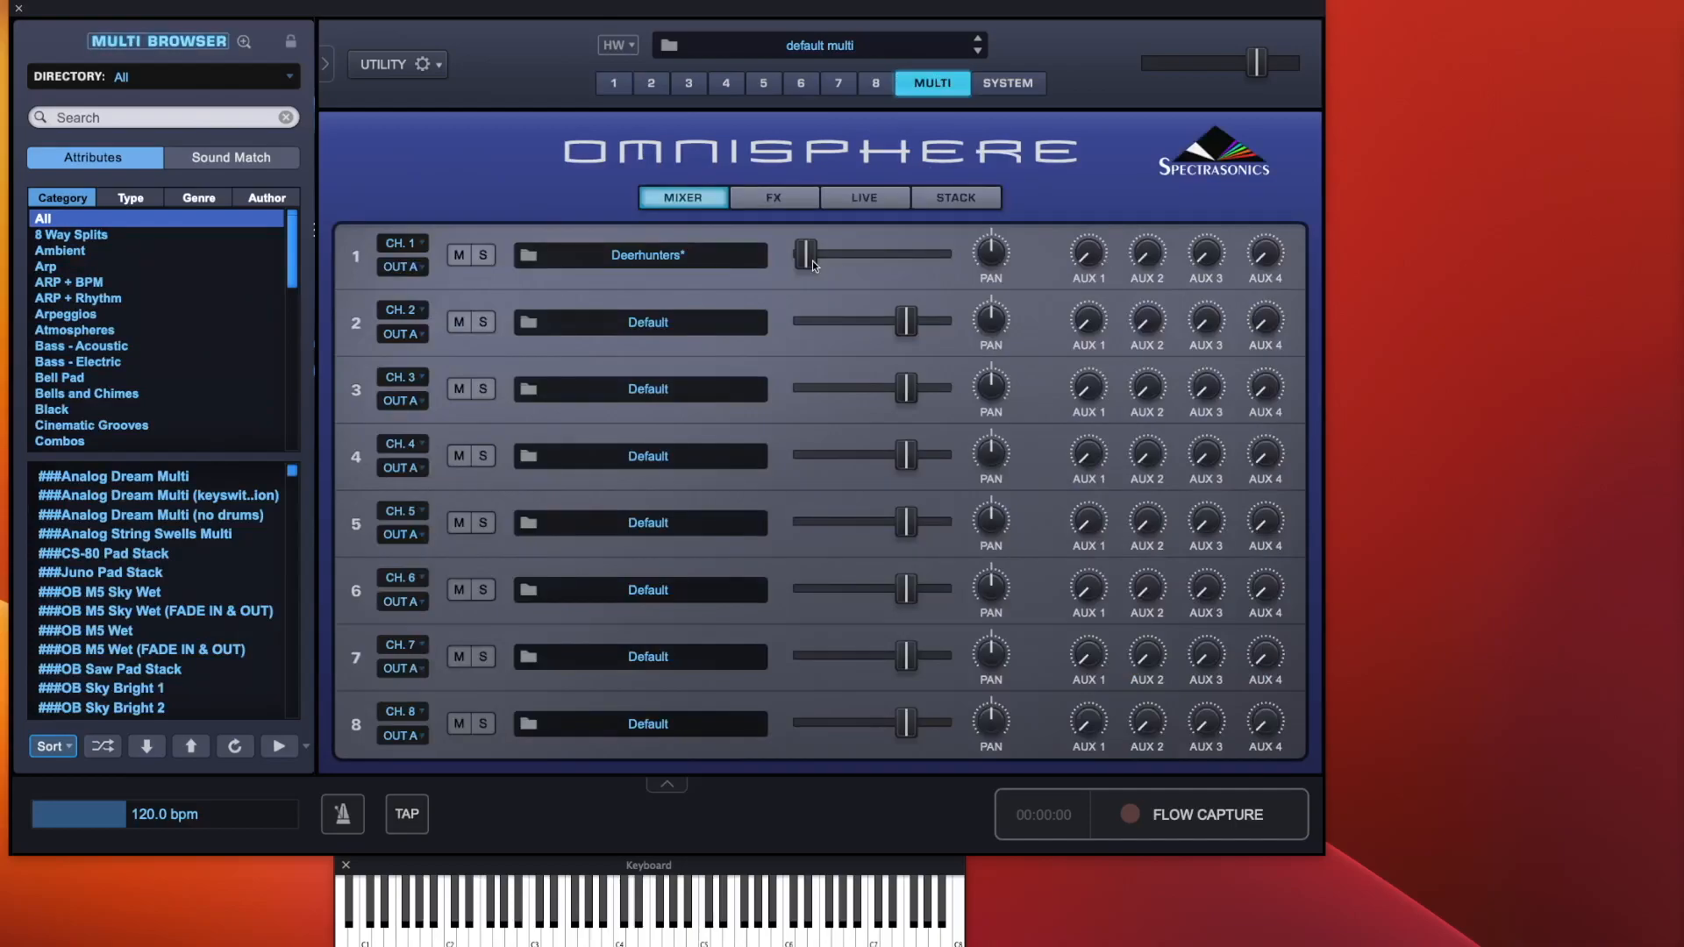
pyautogui.click(614, 86)
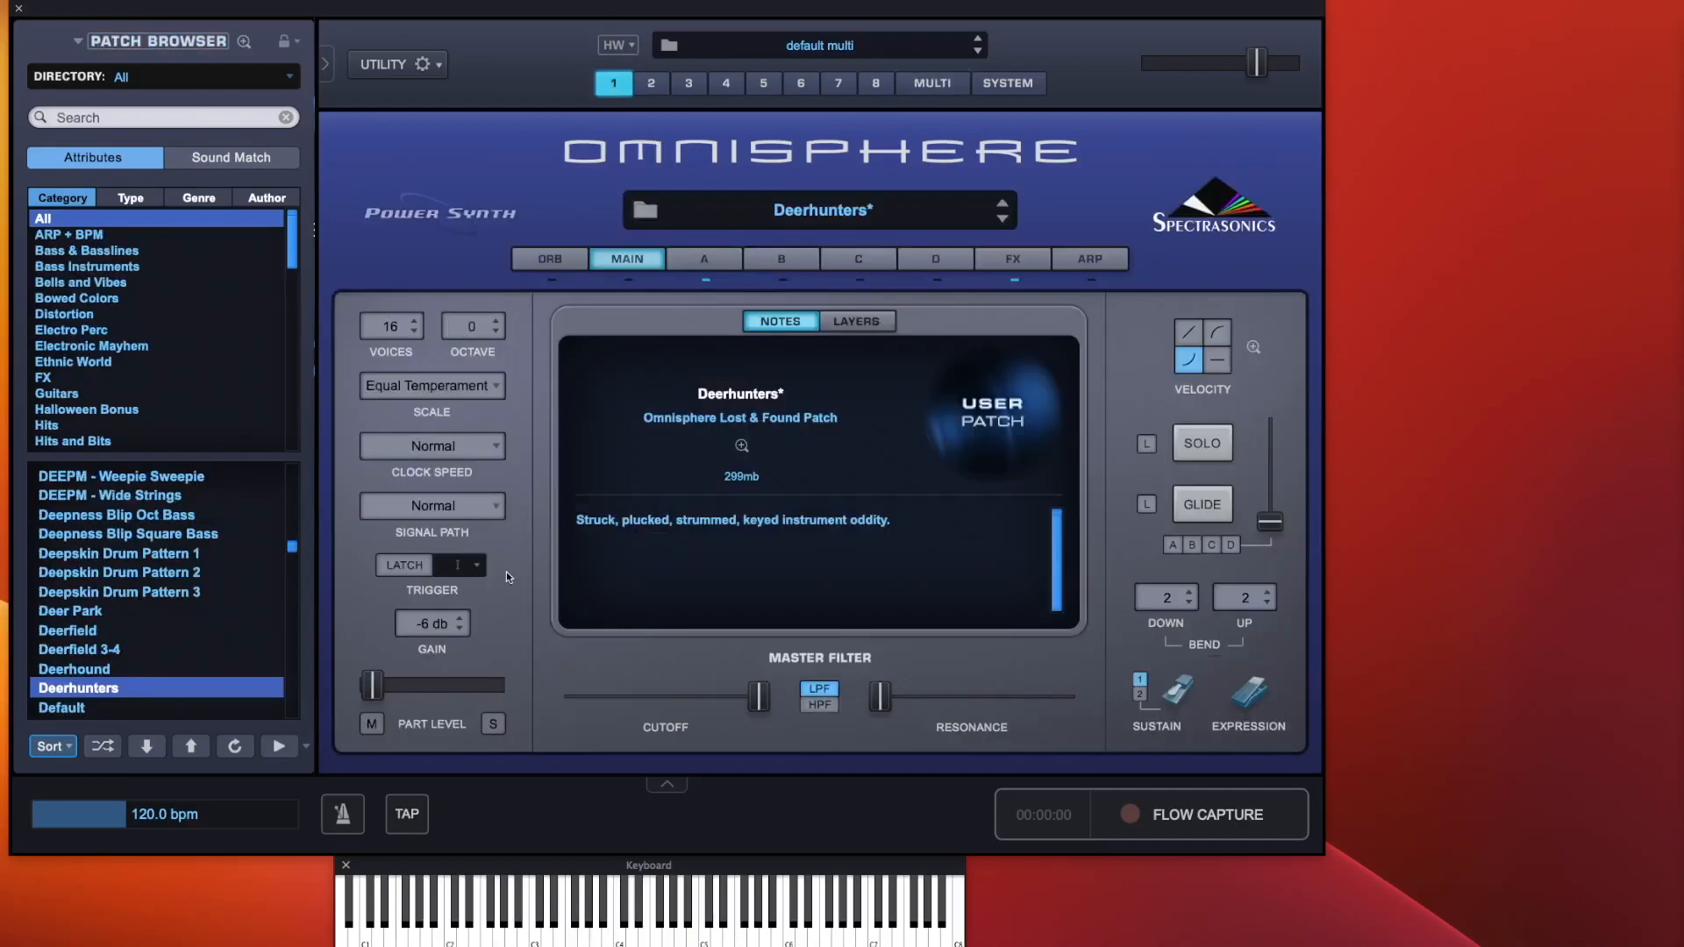
pyautogui.moveTo(372, 685); pyautogui.dragTo(461, 701)
pyautogui.keyDown('super'); pyautogui.click(461, 702); pyautogui.keyUp('super')
# Adjust the master filter cutoff and resonance, and switch the filter mode to HPF and back to LPF
pyautogui.click(372, 725)
pyautogui.rightClick(759, 698)
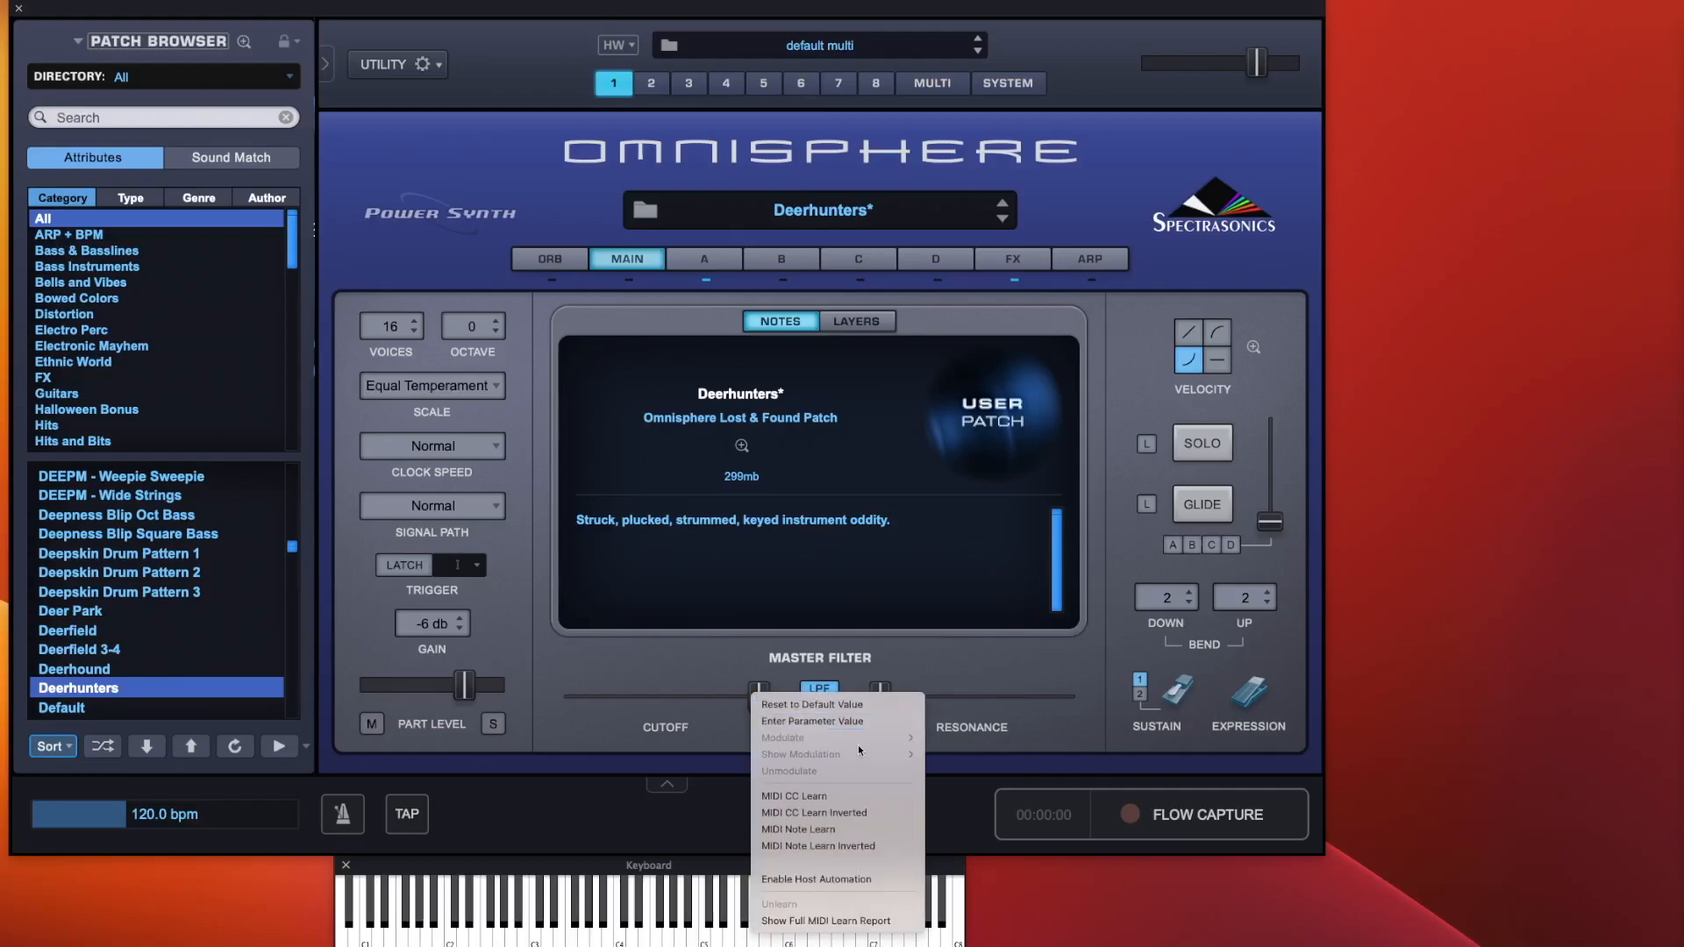
pyautogui.click(740, 664)
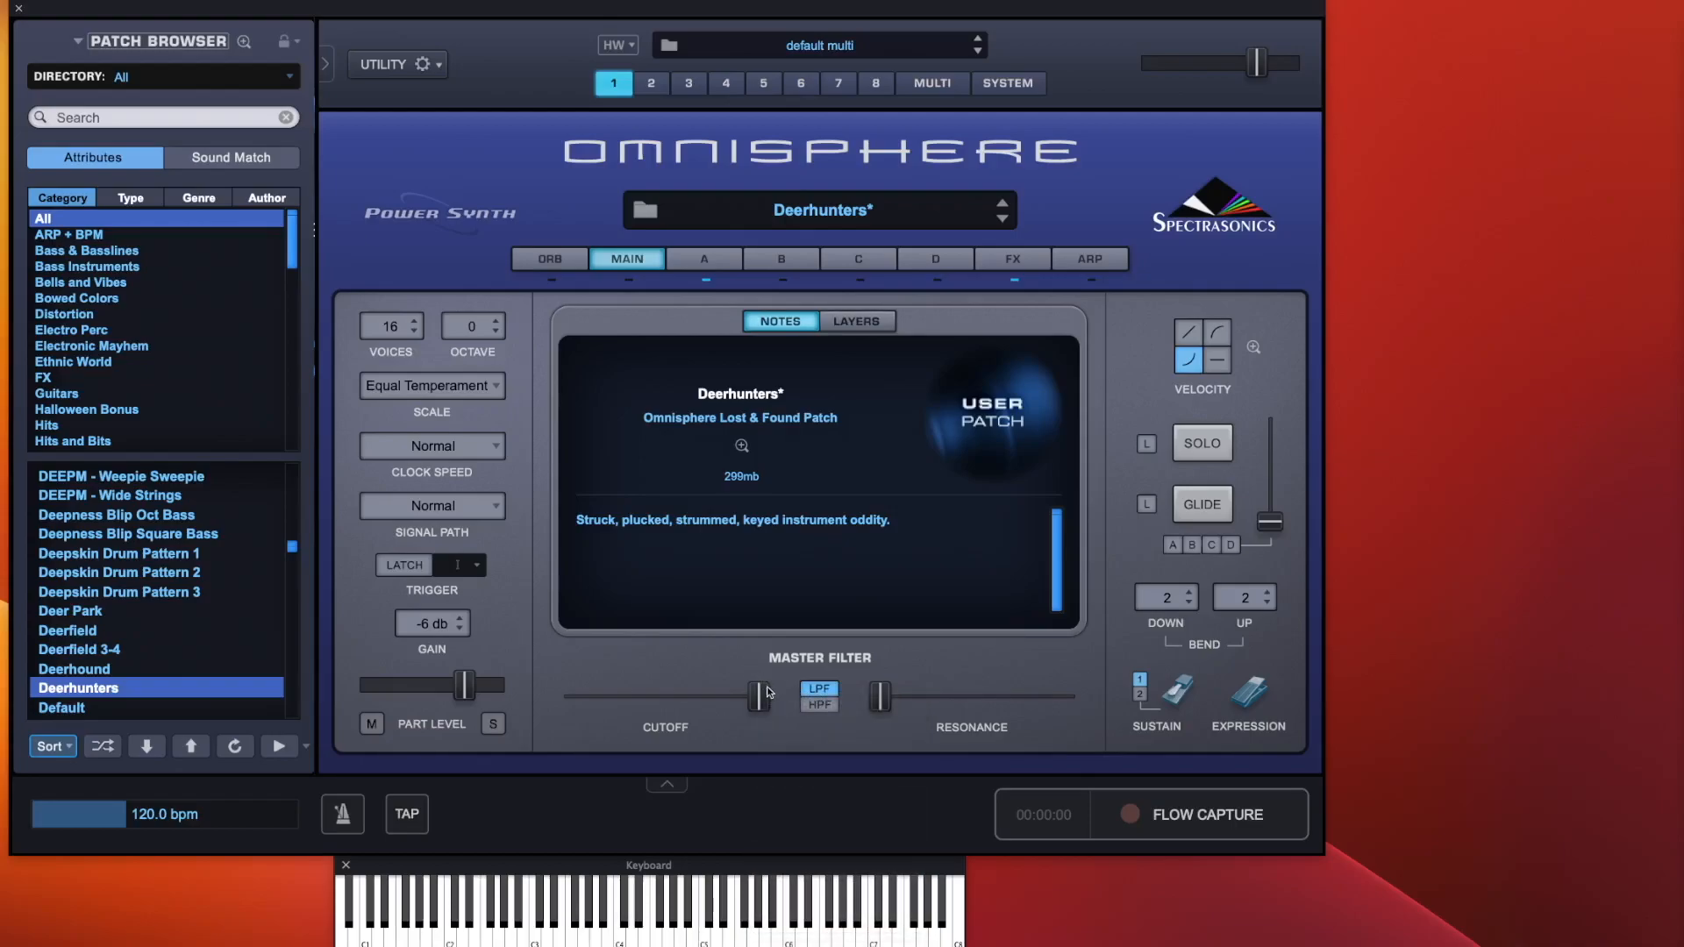
pyautogui.moveTo(767, 700); pyautogui.dragTo(724, 712)
pyautogui.moveTo(897, 693); pyautogui.dragTo(857, 707)
pyautogui.moveTo(727, 706); pyautogui.dragTo(740, 706)
pyautogui.click(828, 705)
pyautogui.click(827, 693)
# Toggle the expression control, then switch layer A's oscillator to Synth mode and return to the main page
pyautogui.click(1251, 698)
pyautogui.click(1252, 699)
pyautogui.click(1252, 699)
pyautogui.click(1251, 699)
pyautogui.click(710, 260)
pyautogui.click(852, 355)
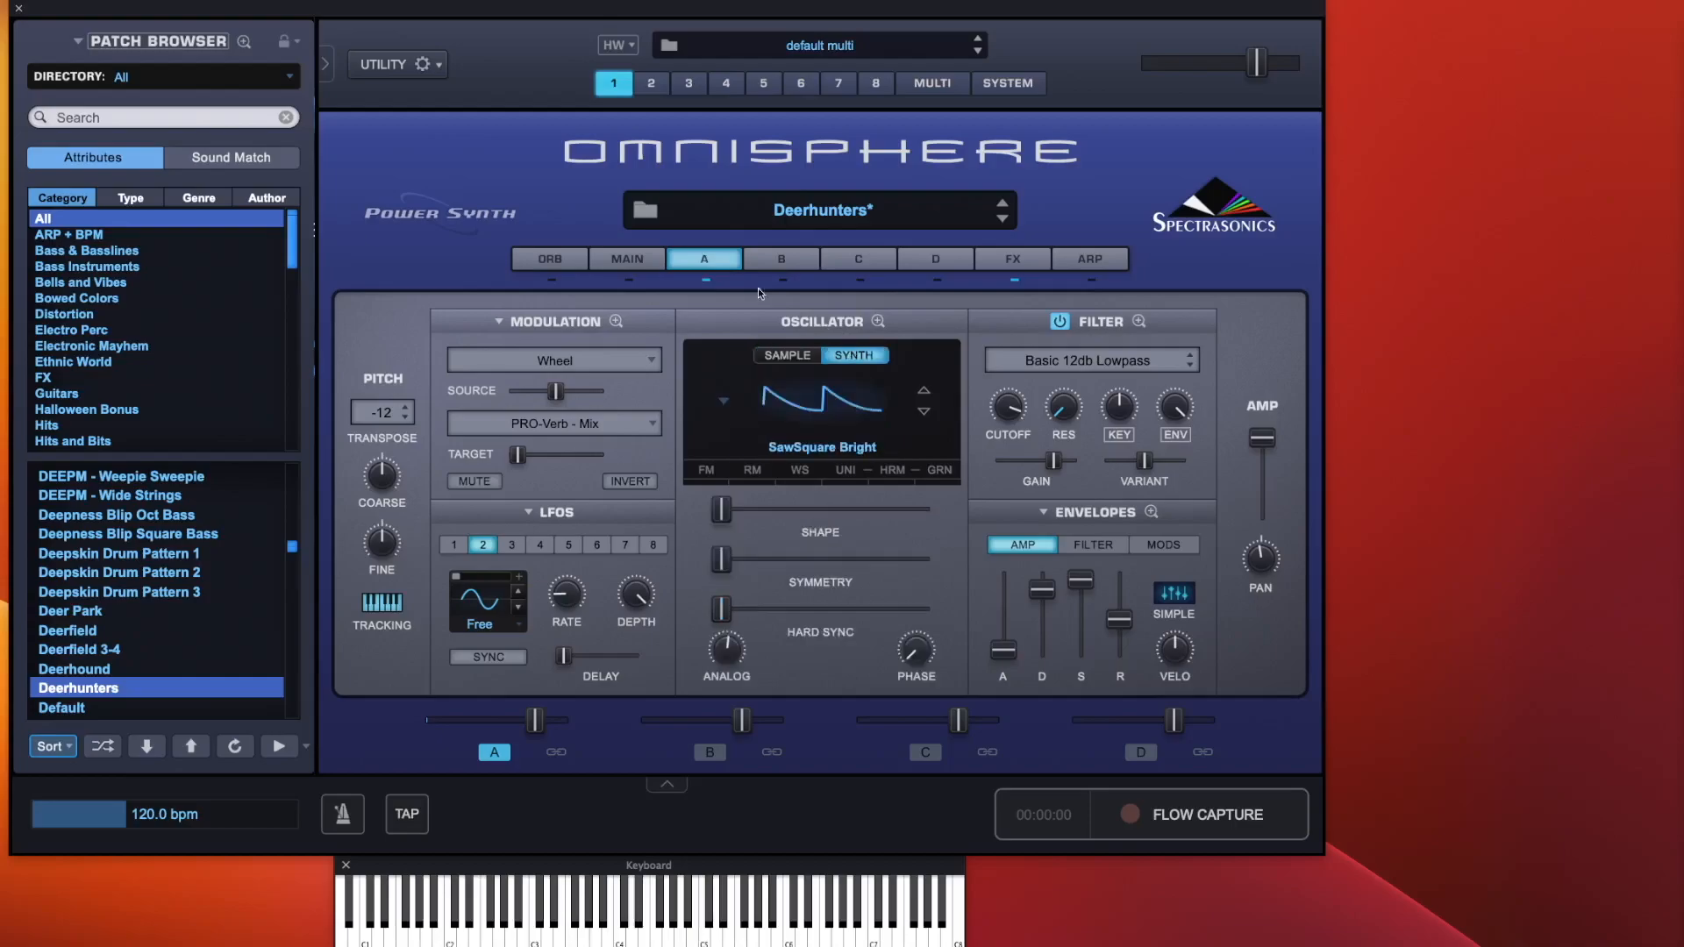
pyautogui.click(649, 261)
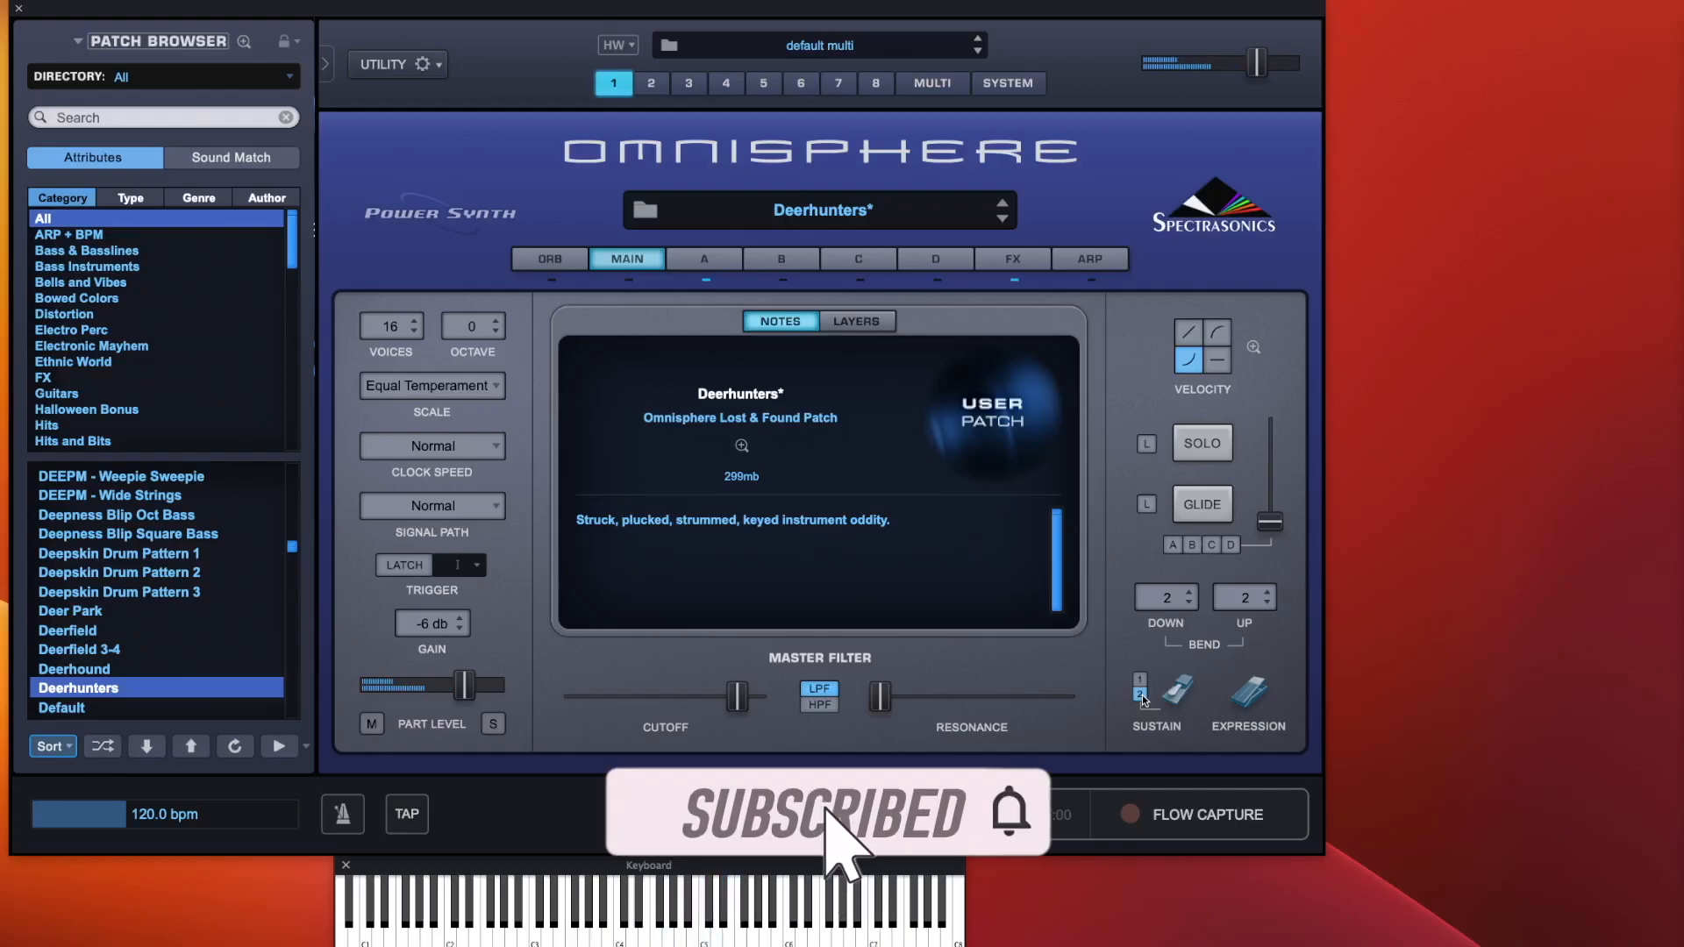
# Change the sustain pedal setting and turn on Glide together with its latch
pyautogui.click(1141, 679)
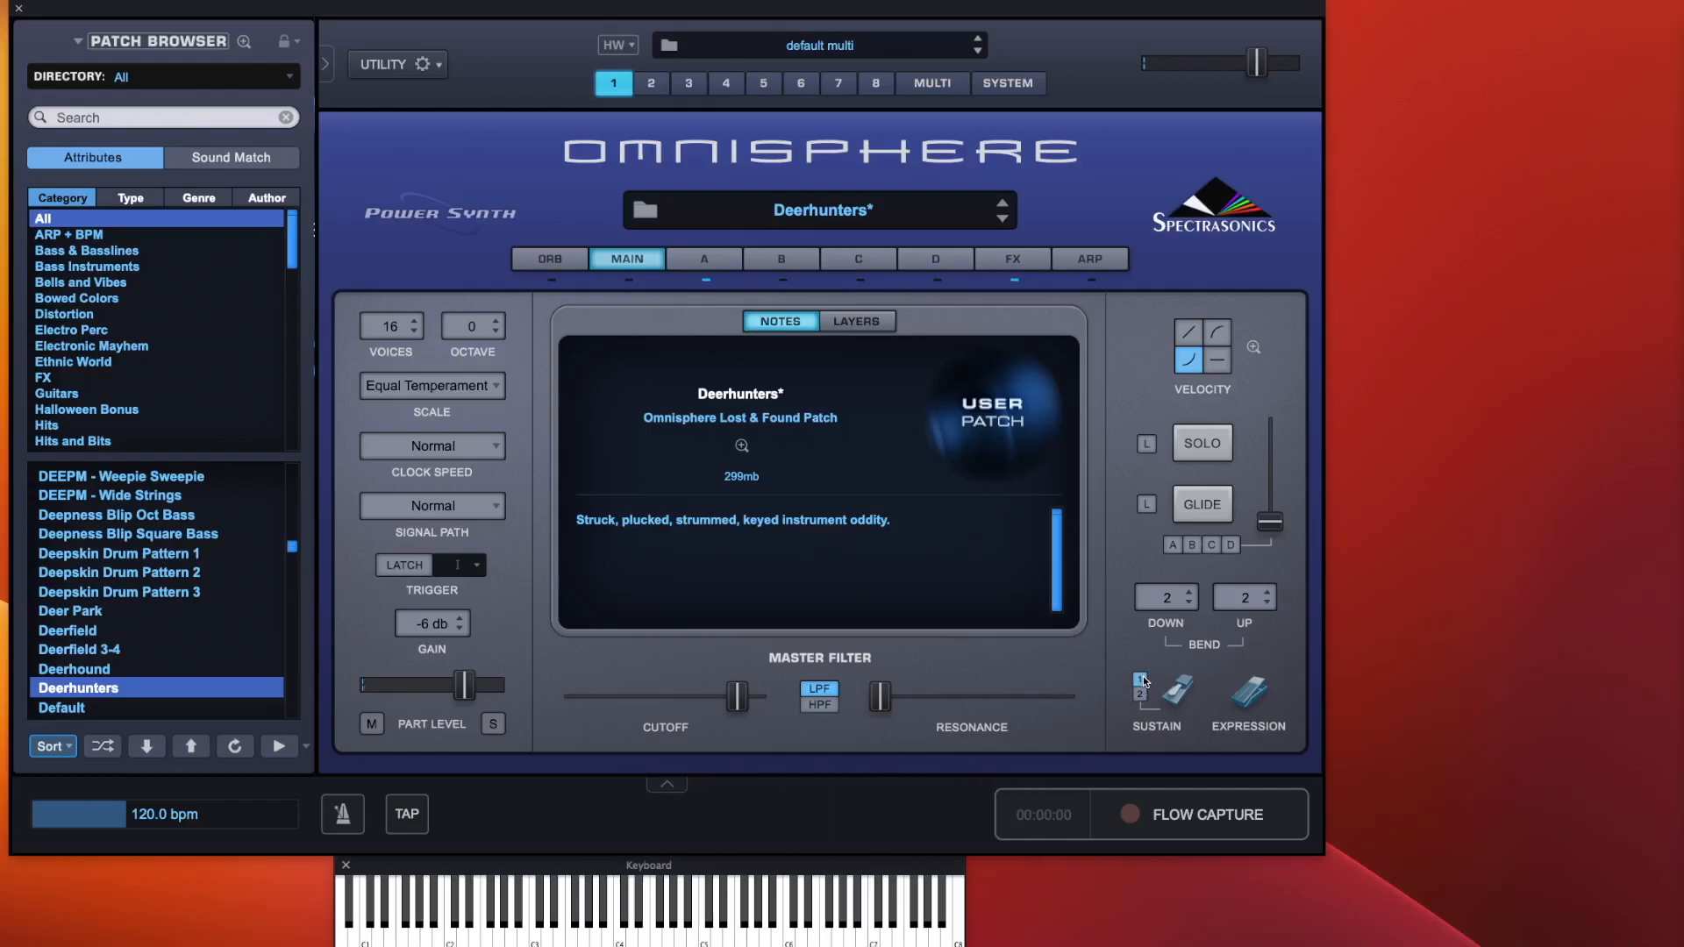
pyautogui.click(1204, 508)
pyautogui.click(1147, 505)
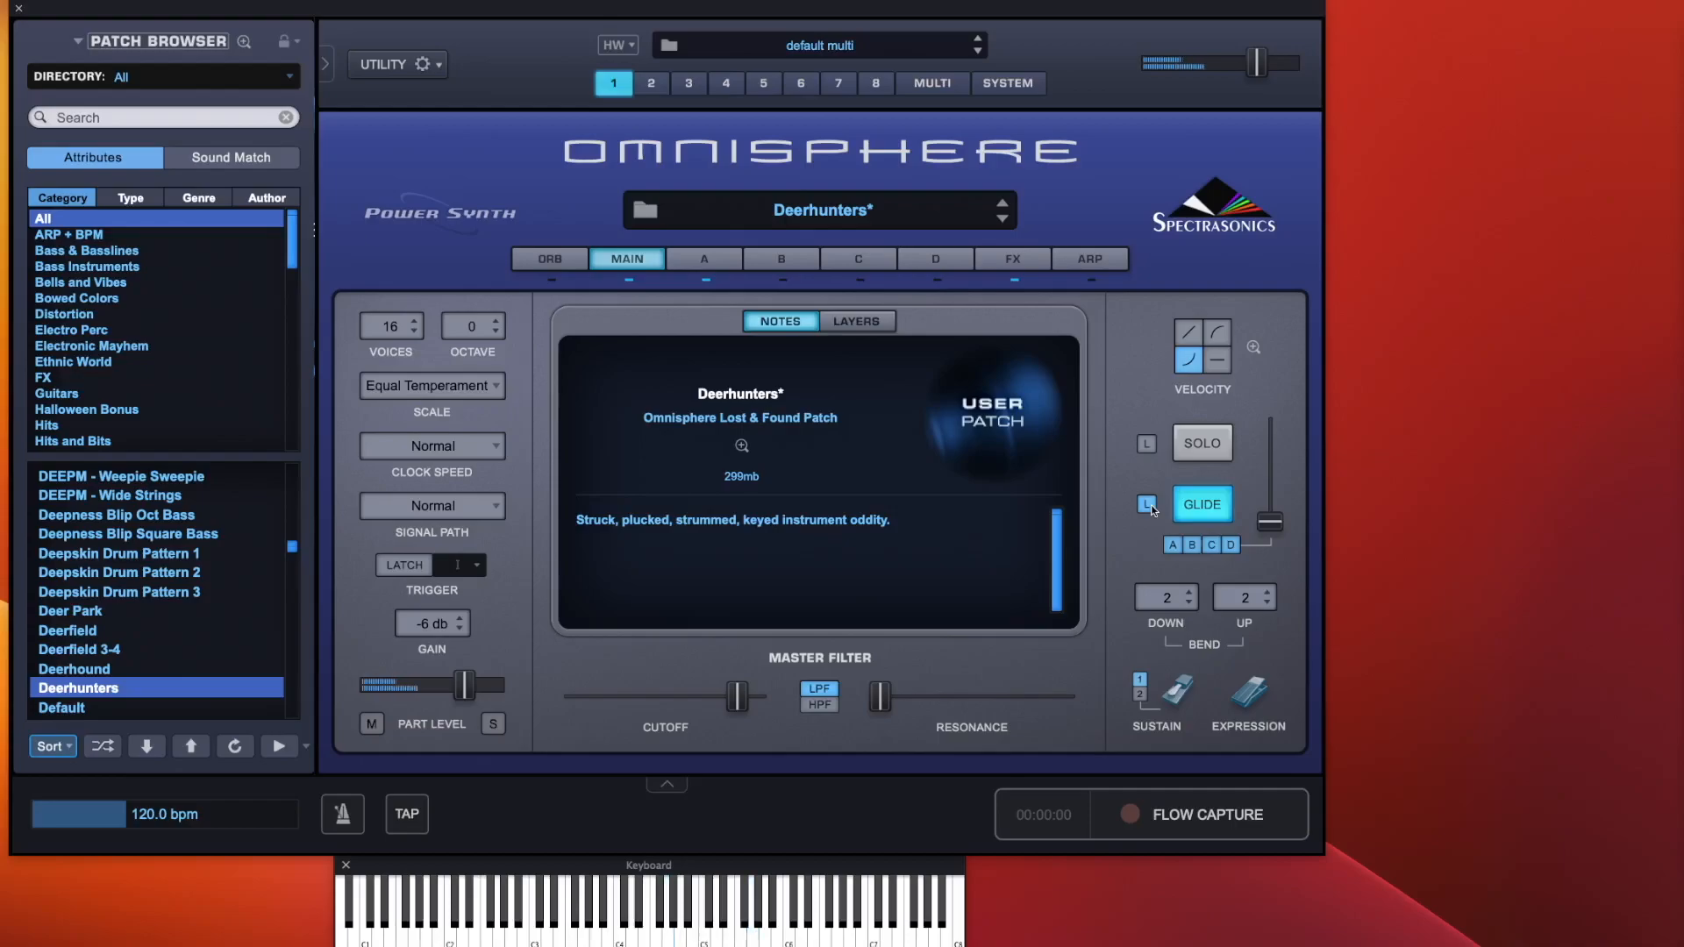
# Raise the glide slider, open its context menu, then turn Glide off and lower the slider again
pyautogui.moveTo(1270, 524)
pyautogui.moveTo(1270, 525); pyautogui.dragTo(1273, 508)
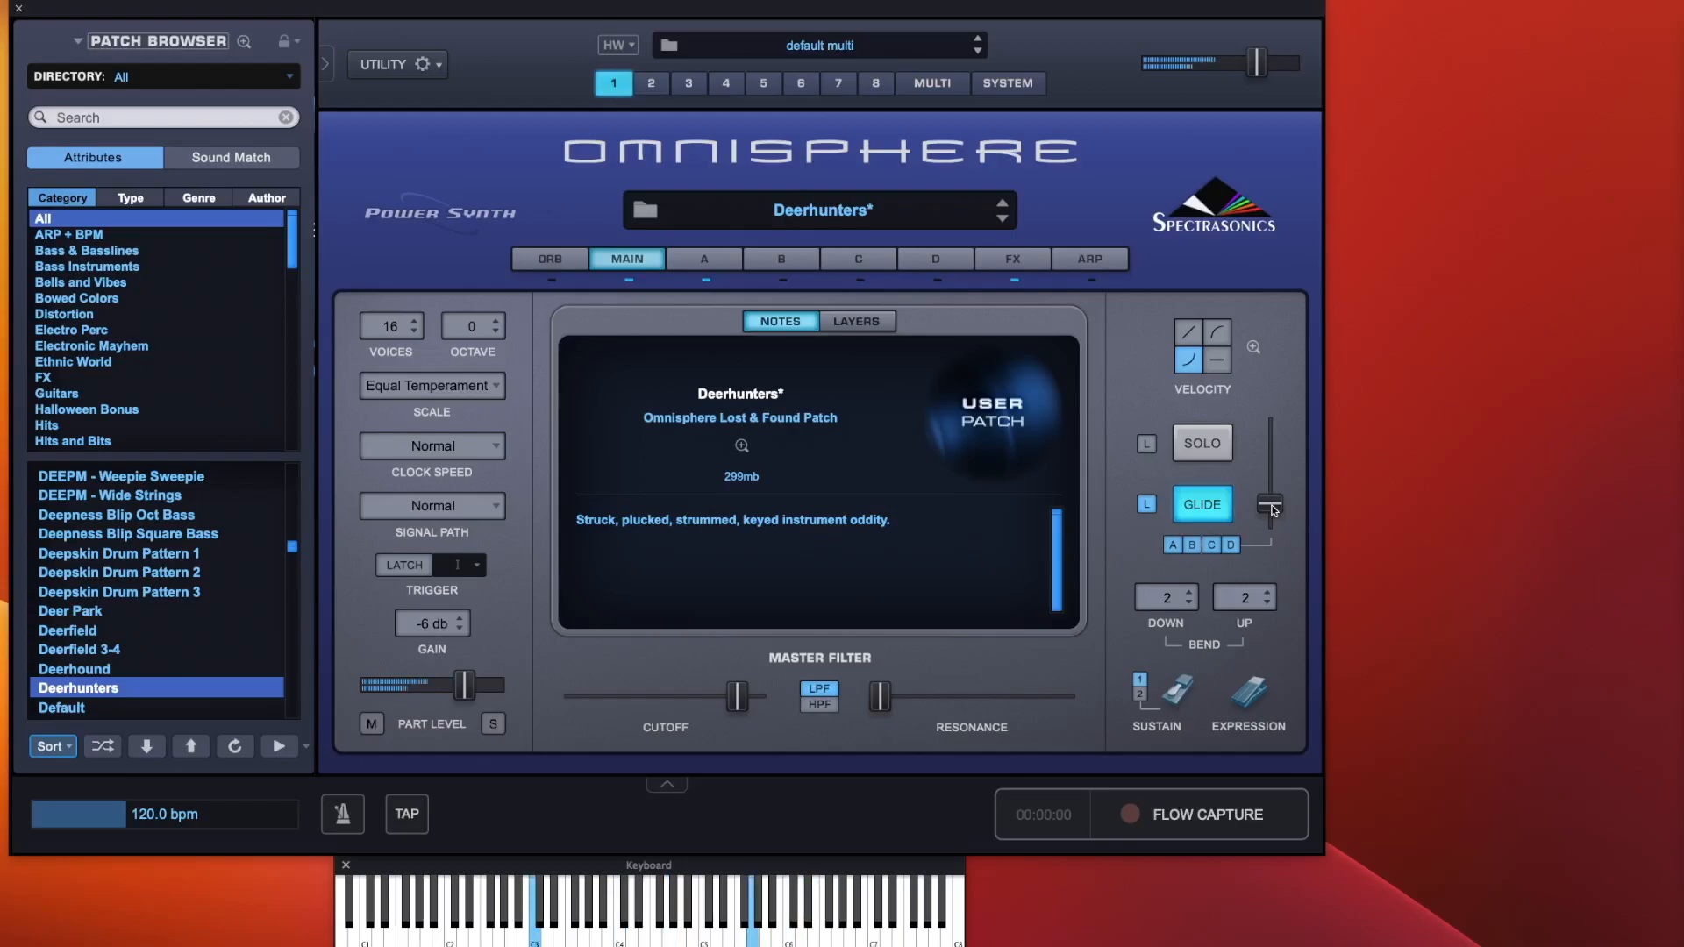
pyautogui.rightClick(1273, 511)
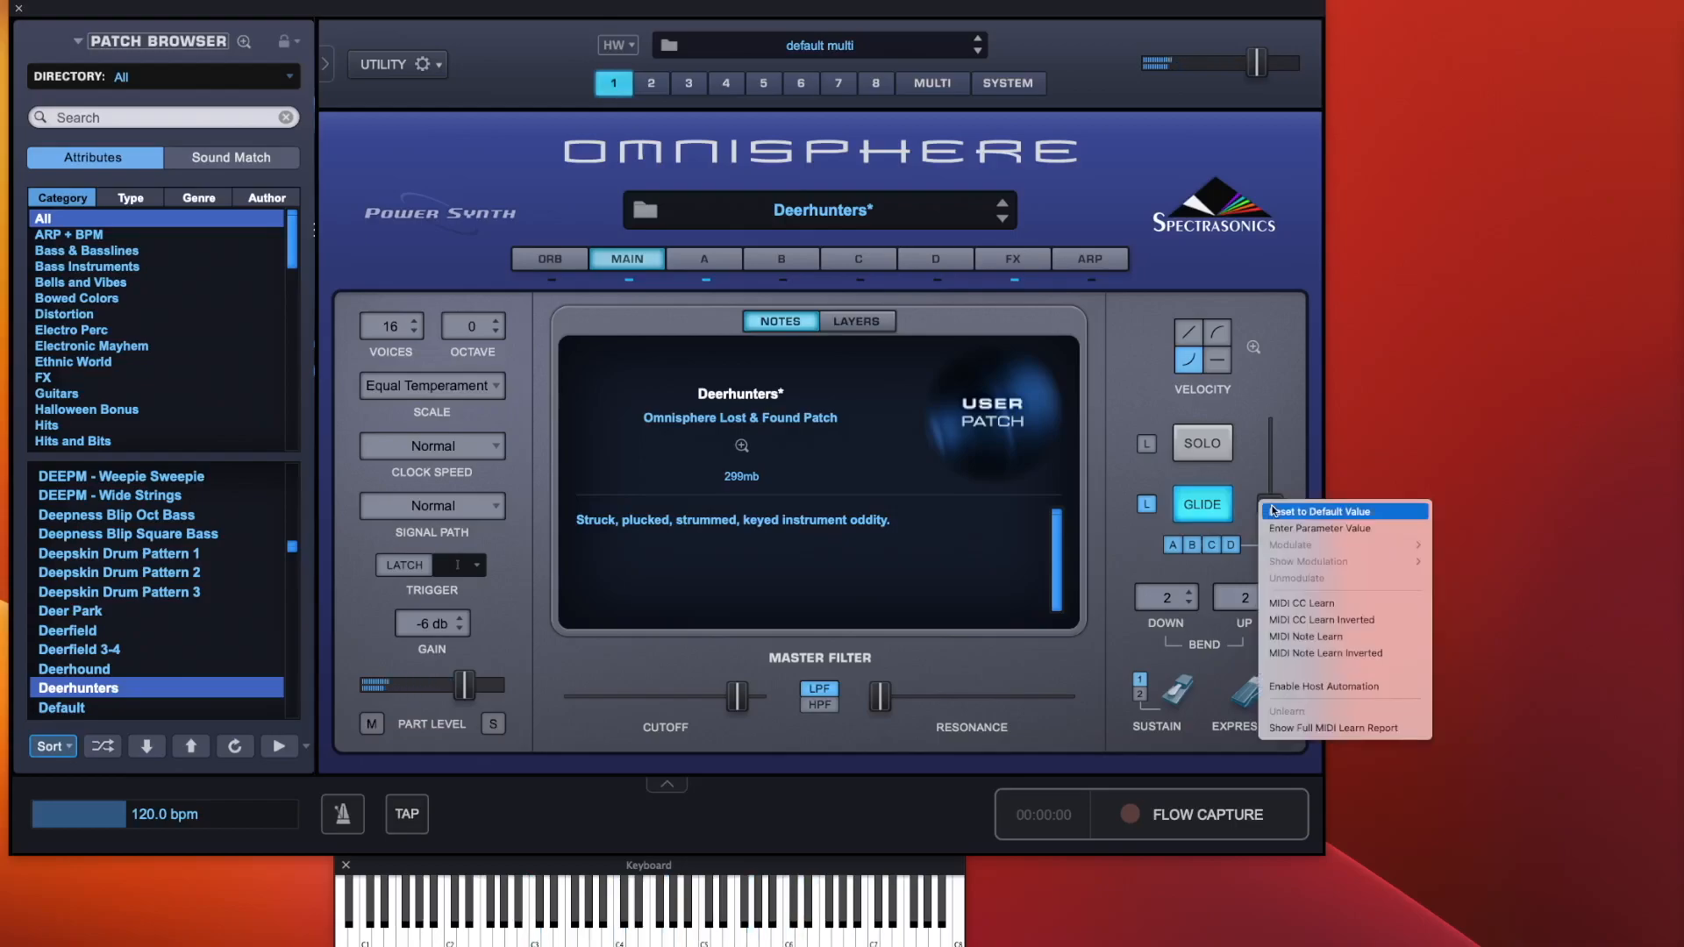
pyautogui.click(1294, 454)
pyautogui.click(1208, 506)
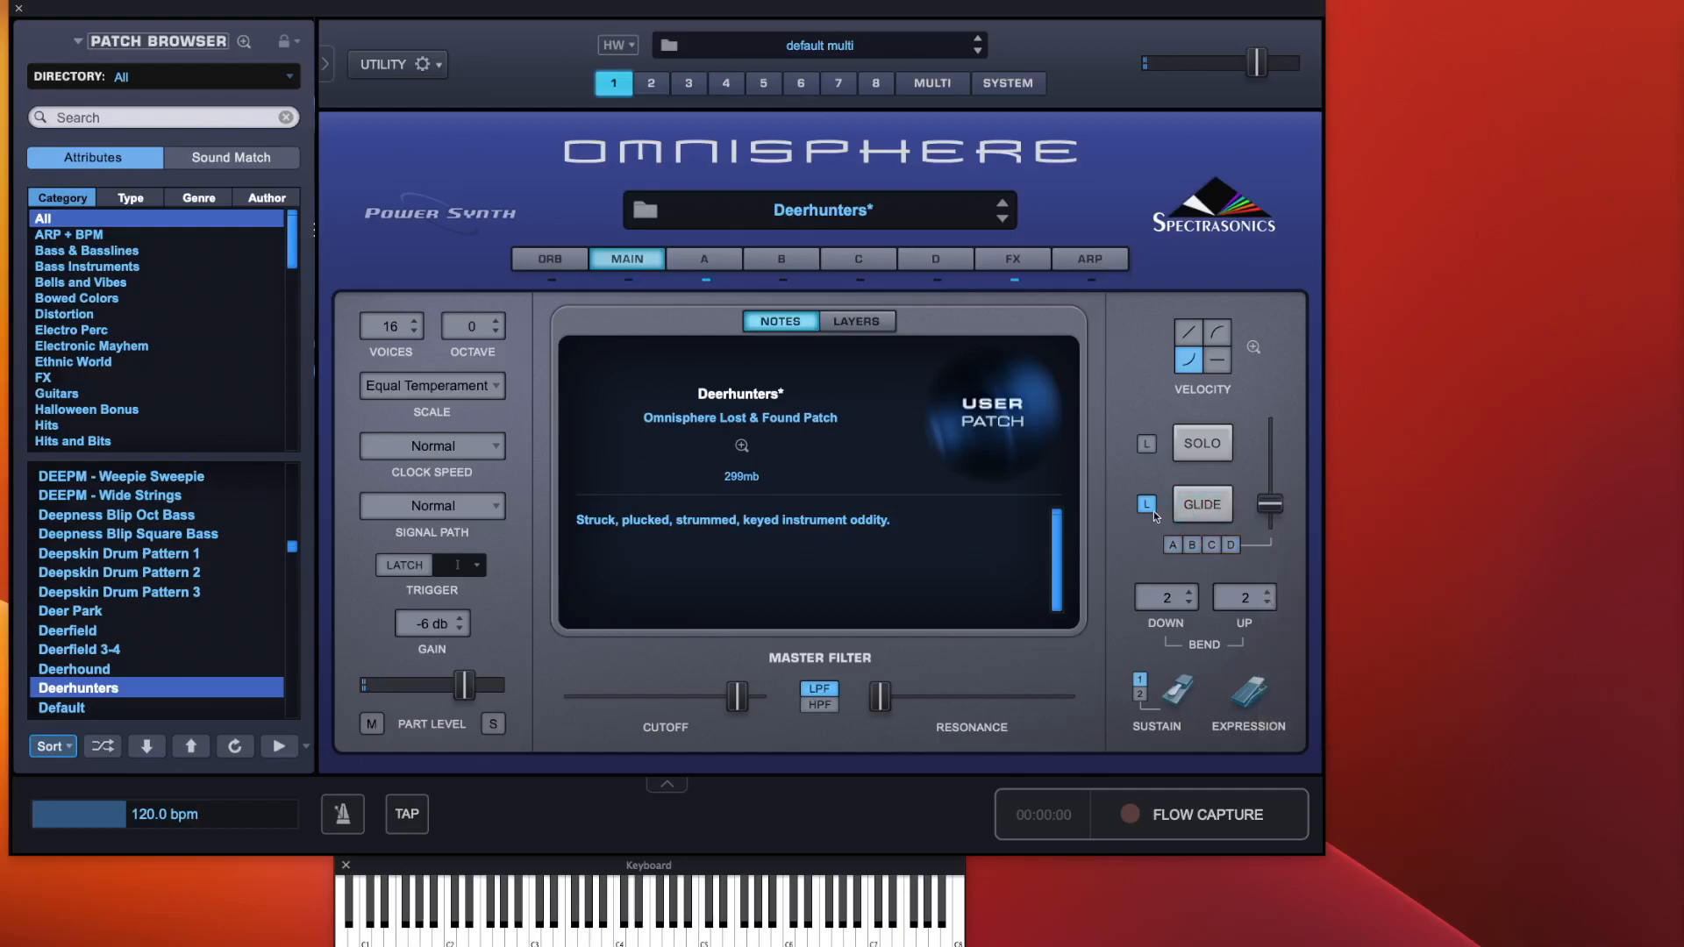
pyautogui.moveTo(1270, 507); pyautogui.dragTo(1277, 604)
# Toggle Solo on and off, and switch layer A's oscillator back to Sample mode
pyautogui.click(1204, 446)
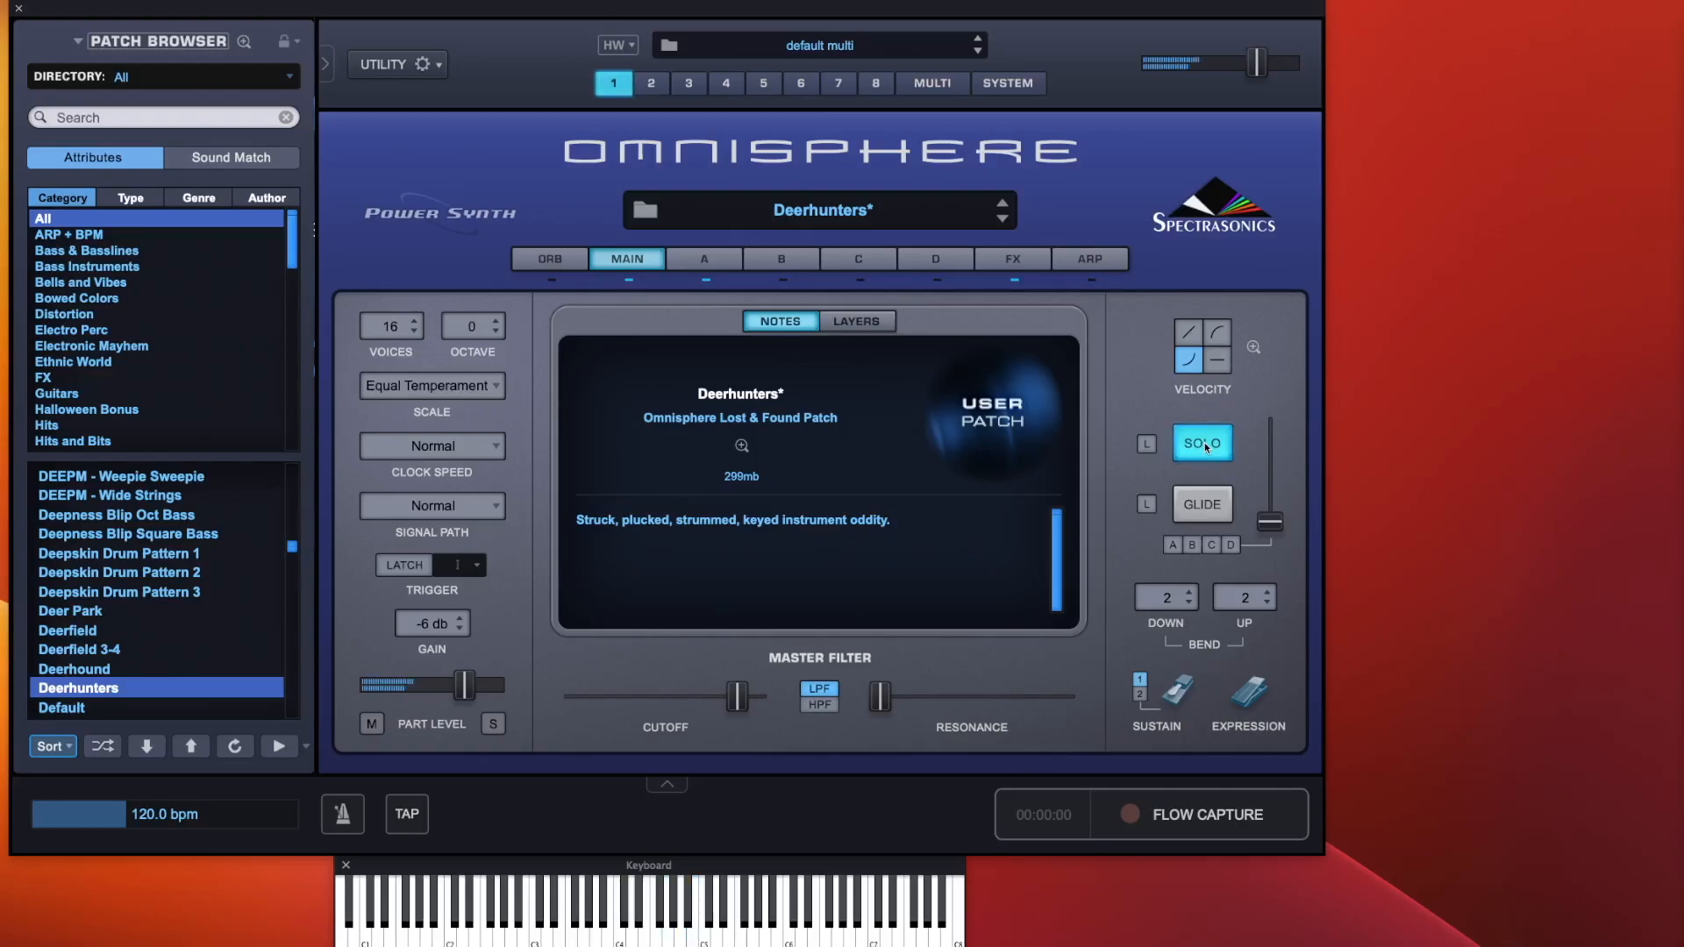
pyautogui.click(1204, 446)
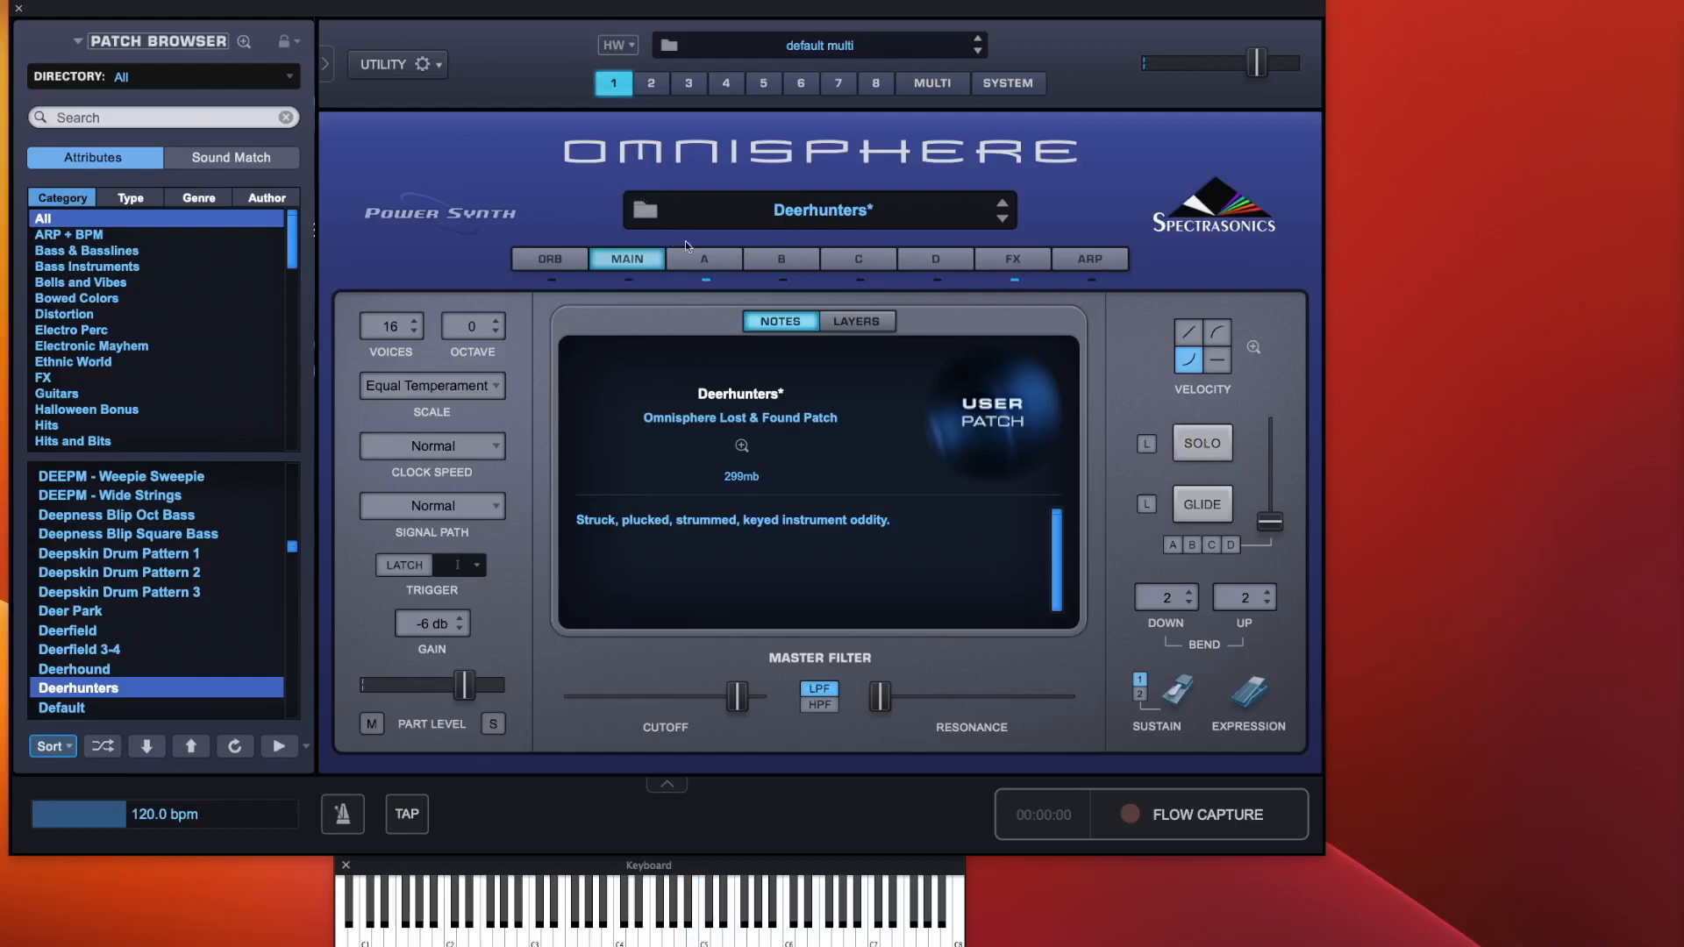
pyautogui.click(702, 258)
pyautogui.click(781, 355)
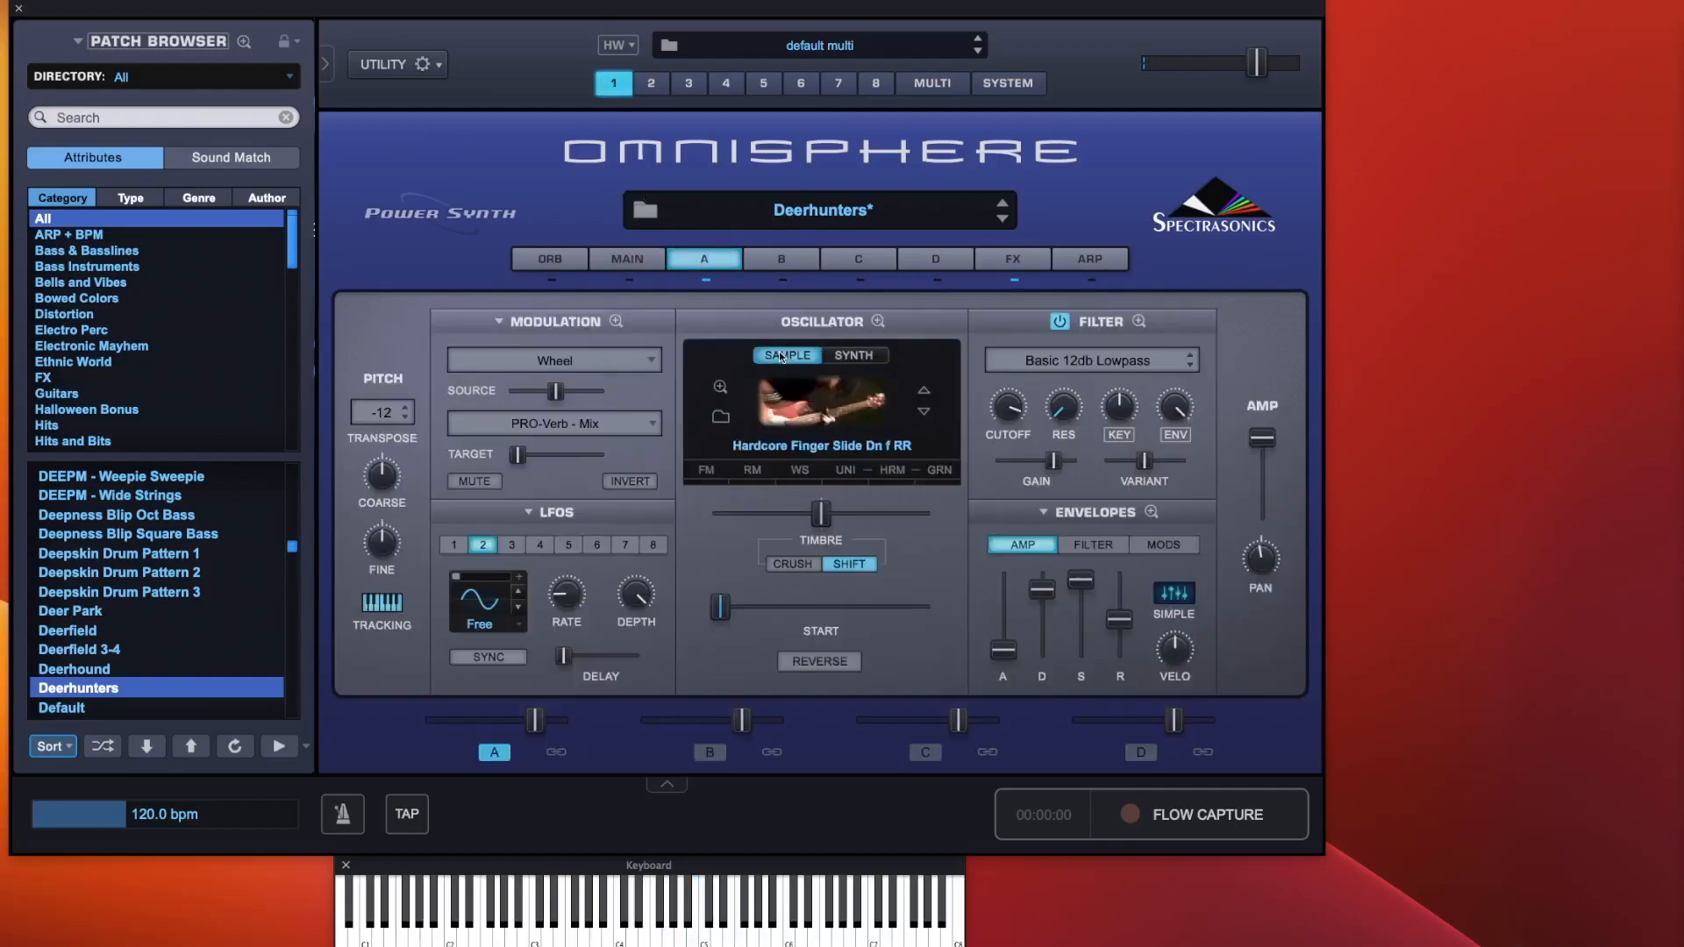
pyautogui.click(638, 260)
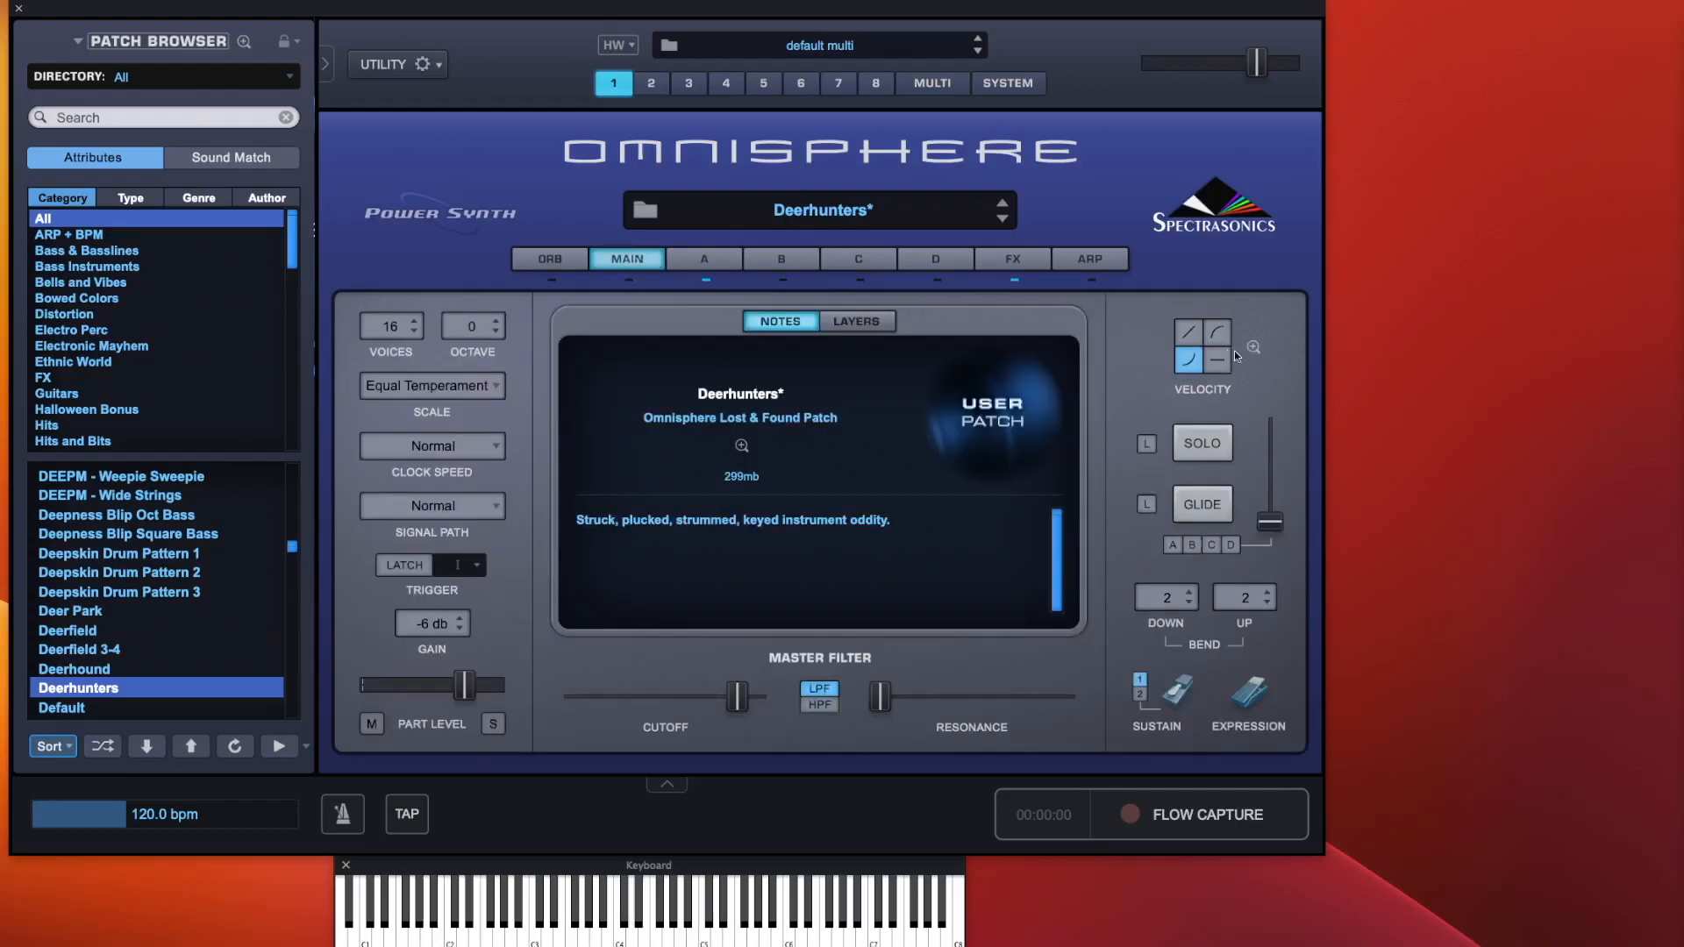
# Try the different velocity curve presets, ending on the concave curve
pyautogui.click(1215, 362)
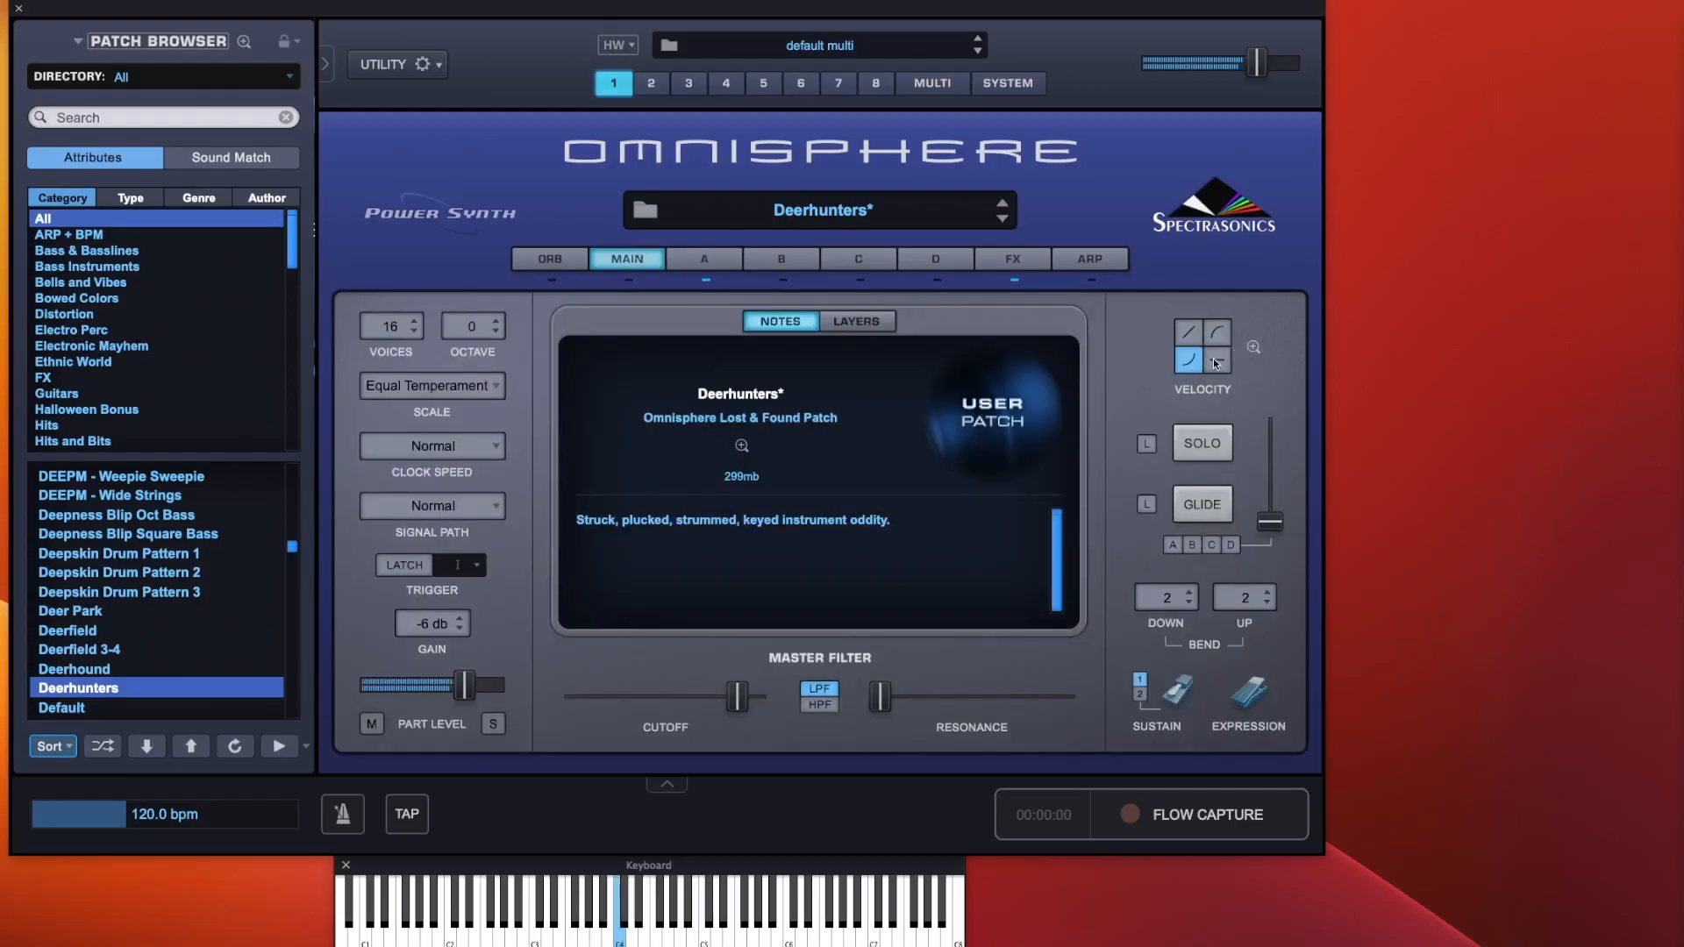
pyautogui.click(1223, 333)
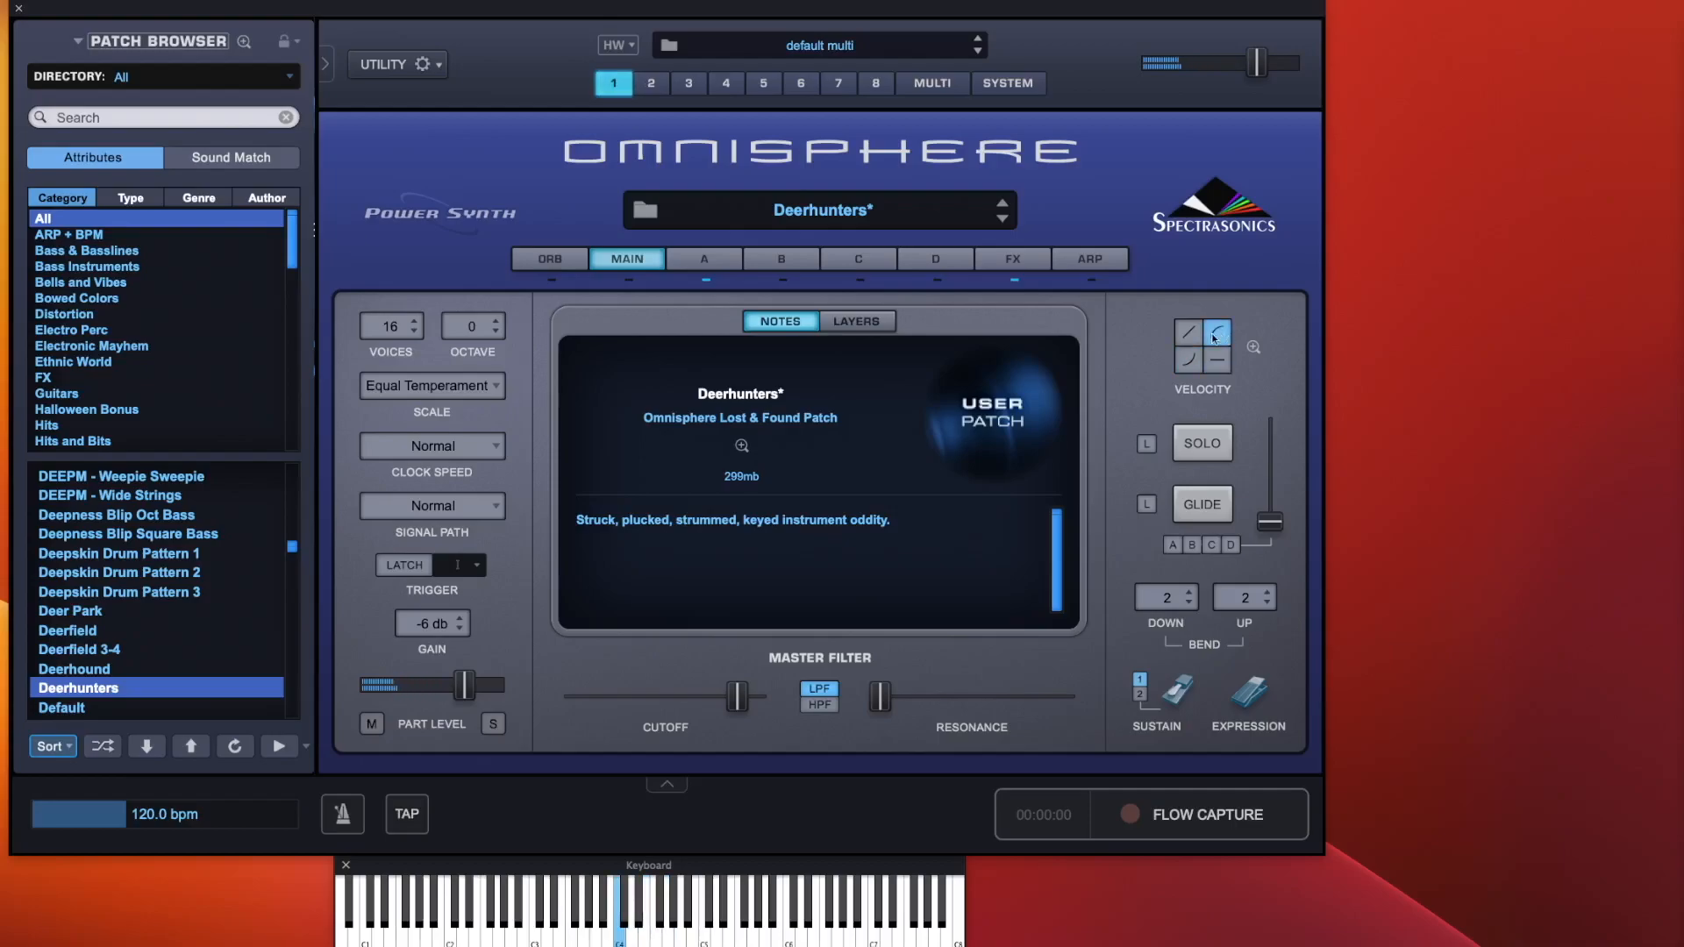
pyautogui.click(1190, 335)
pyautogui.click(1189, 362)
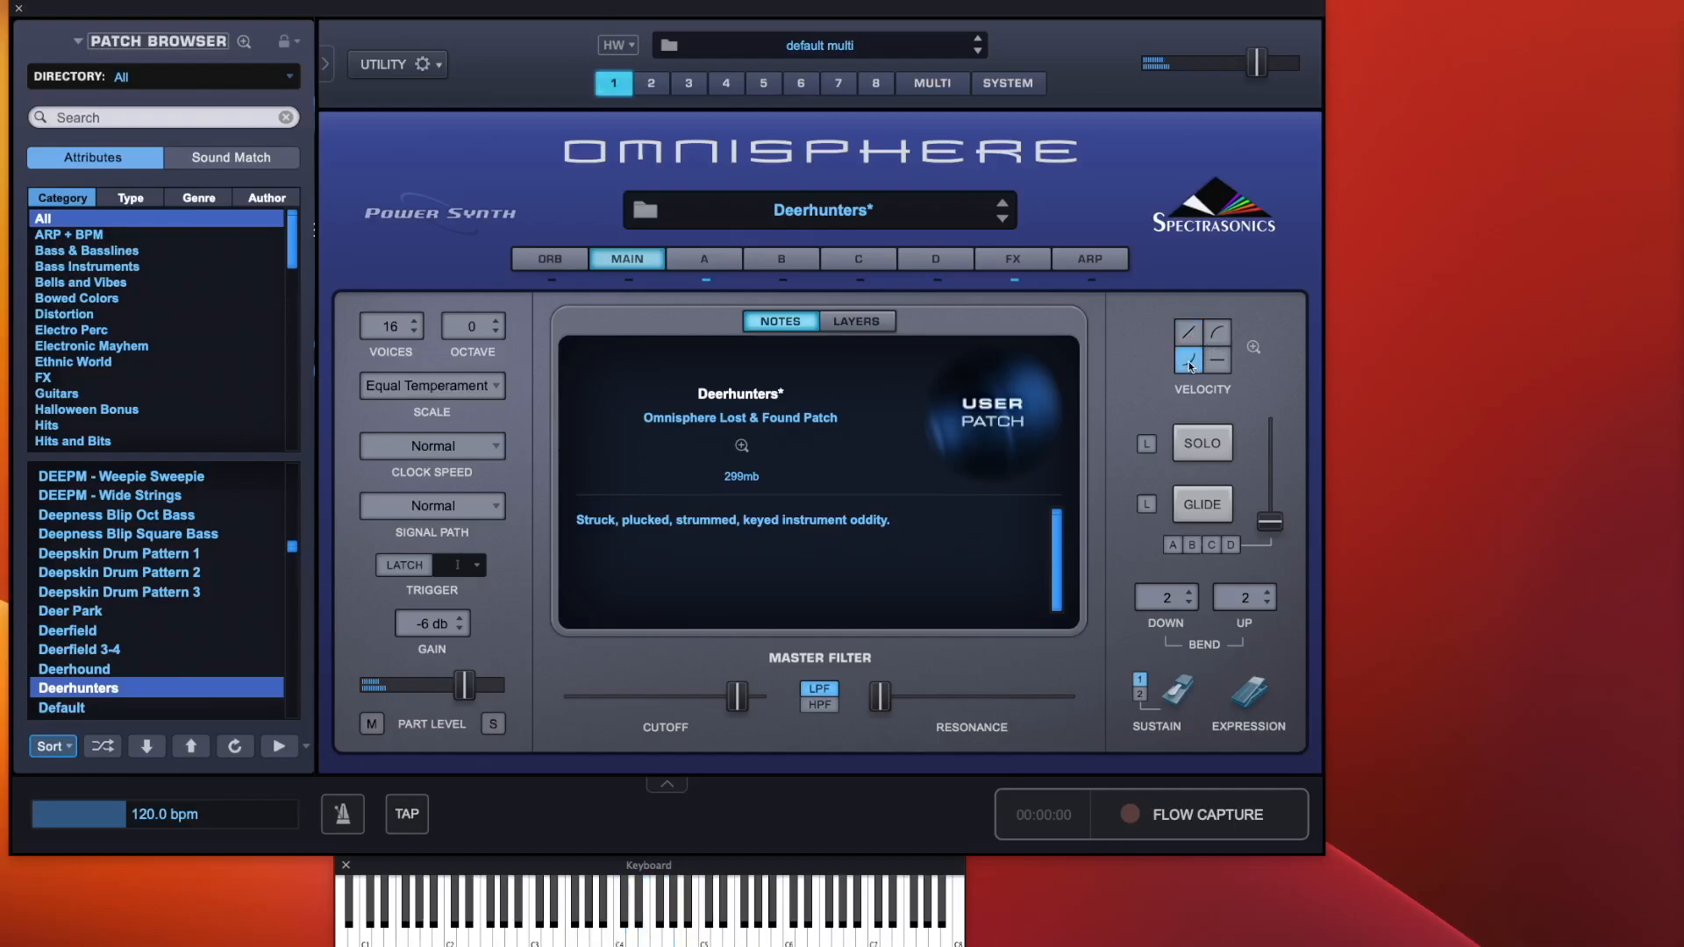
# Open the velocity curve zoom and reshape the curve by dragging its control point
pyautogui.click(1253, 347)
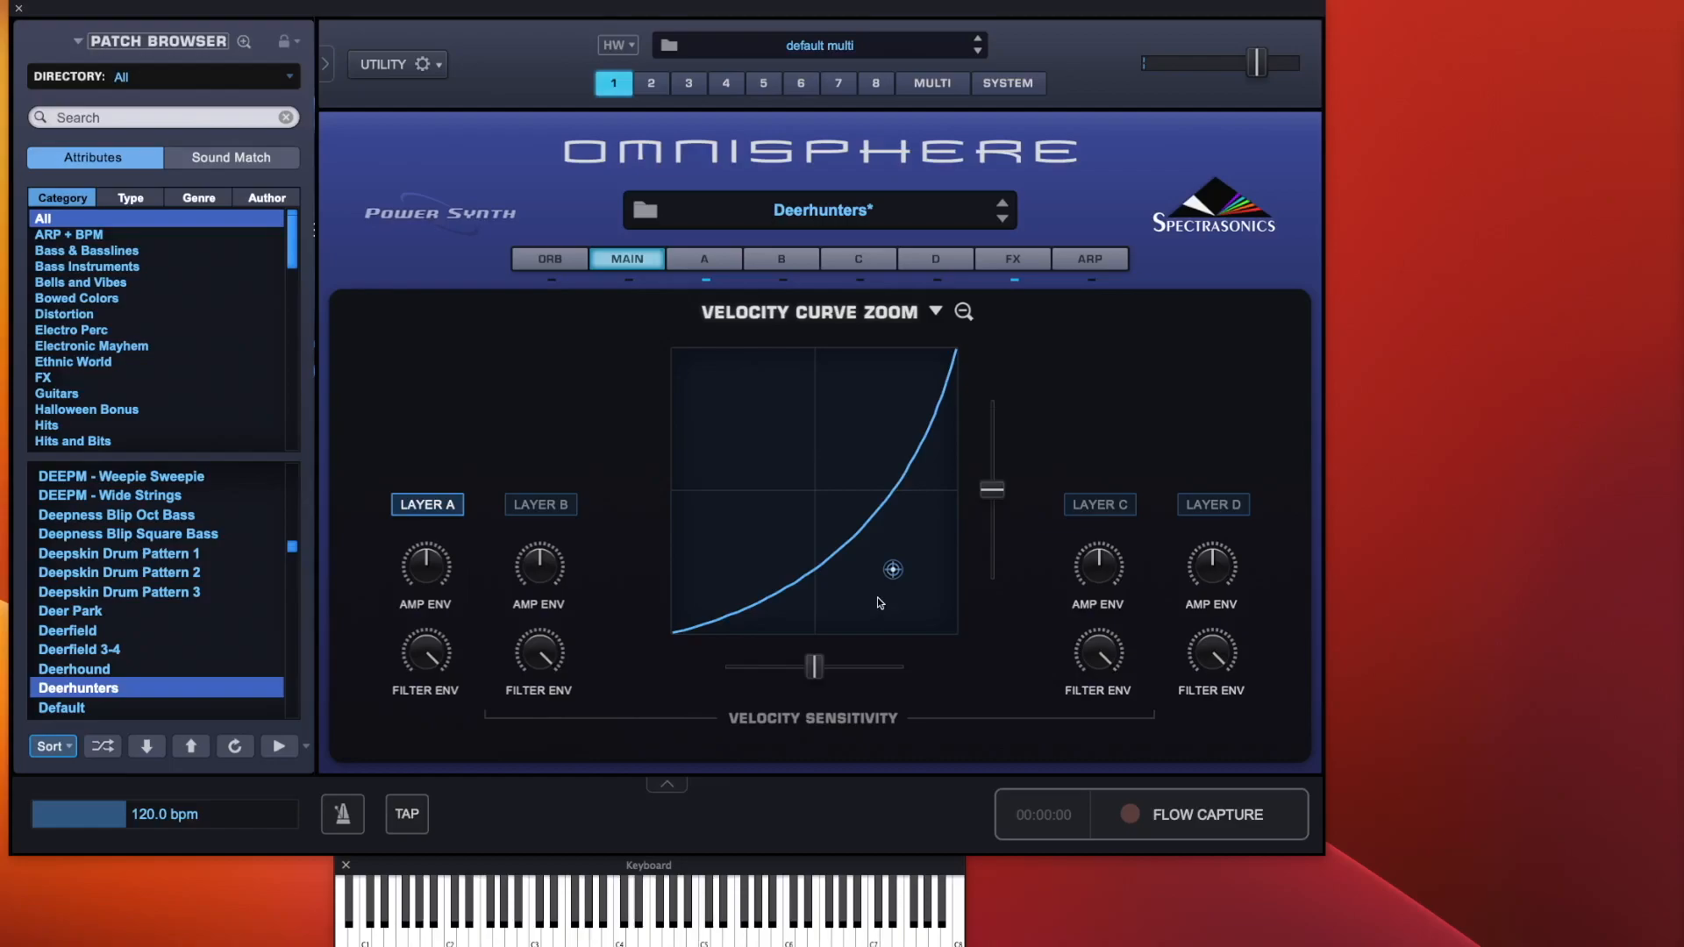
pyautogui.moveTo(893, 569); pyautogui.dragTo(816, 492)
pyautogui.click(714, 253)
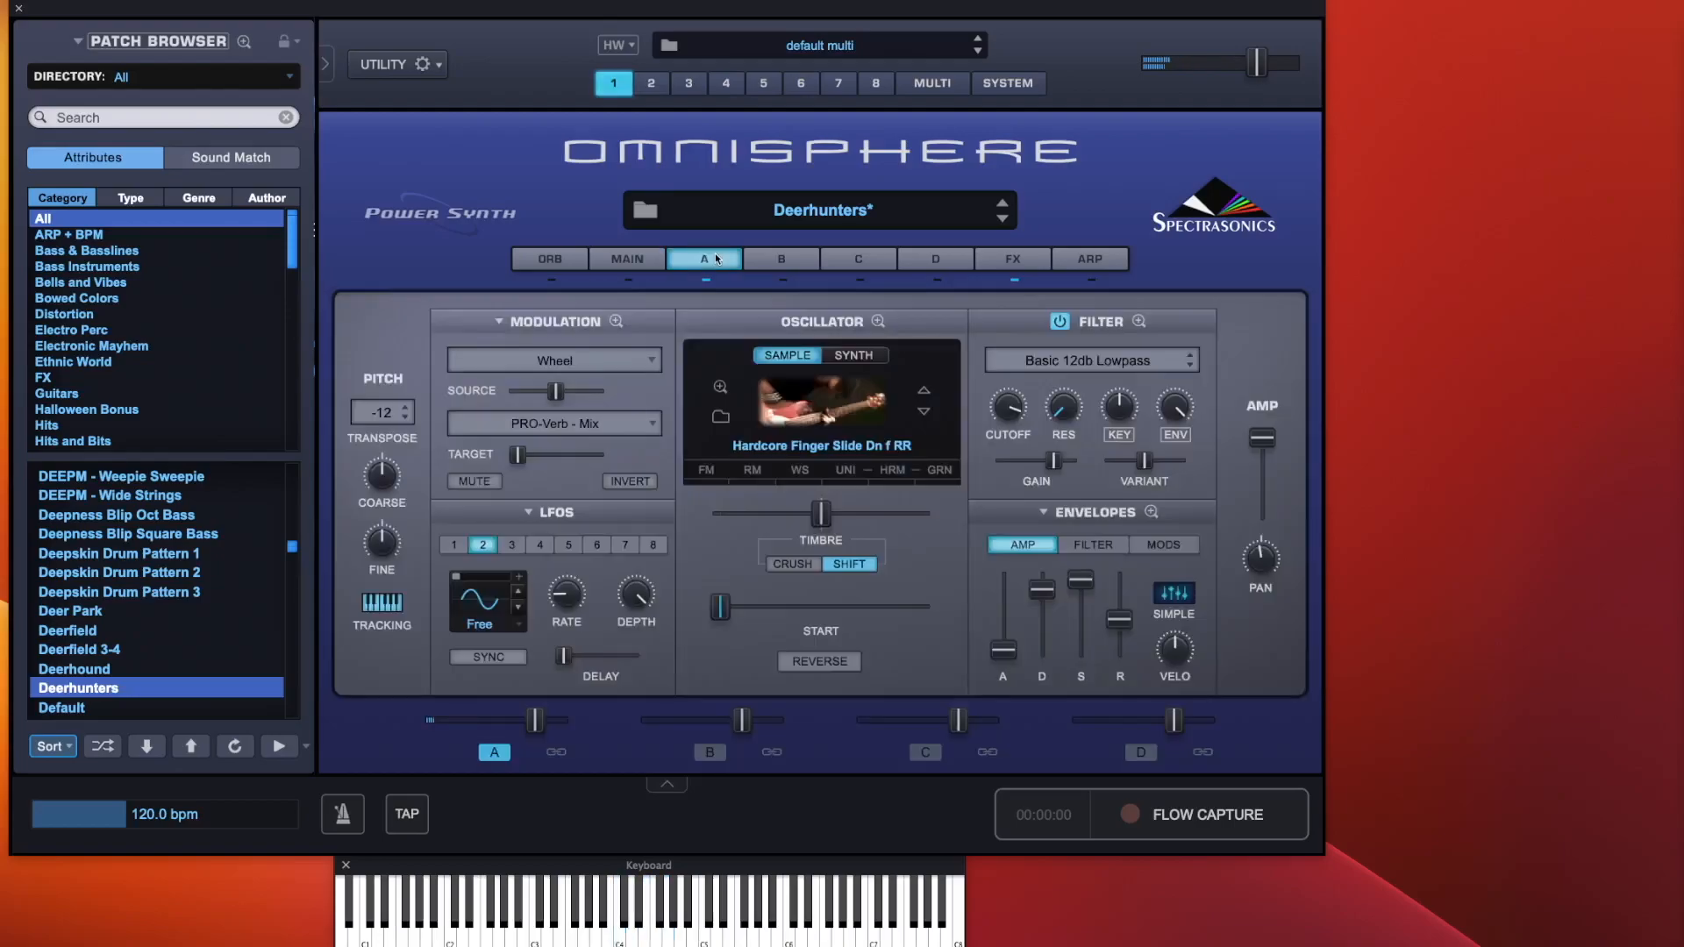
# Inspect layers B and A, then show the layers overview on the main page
pyautogui.click(787, 260)
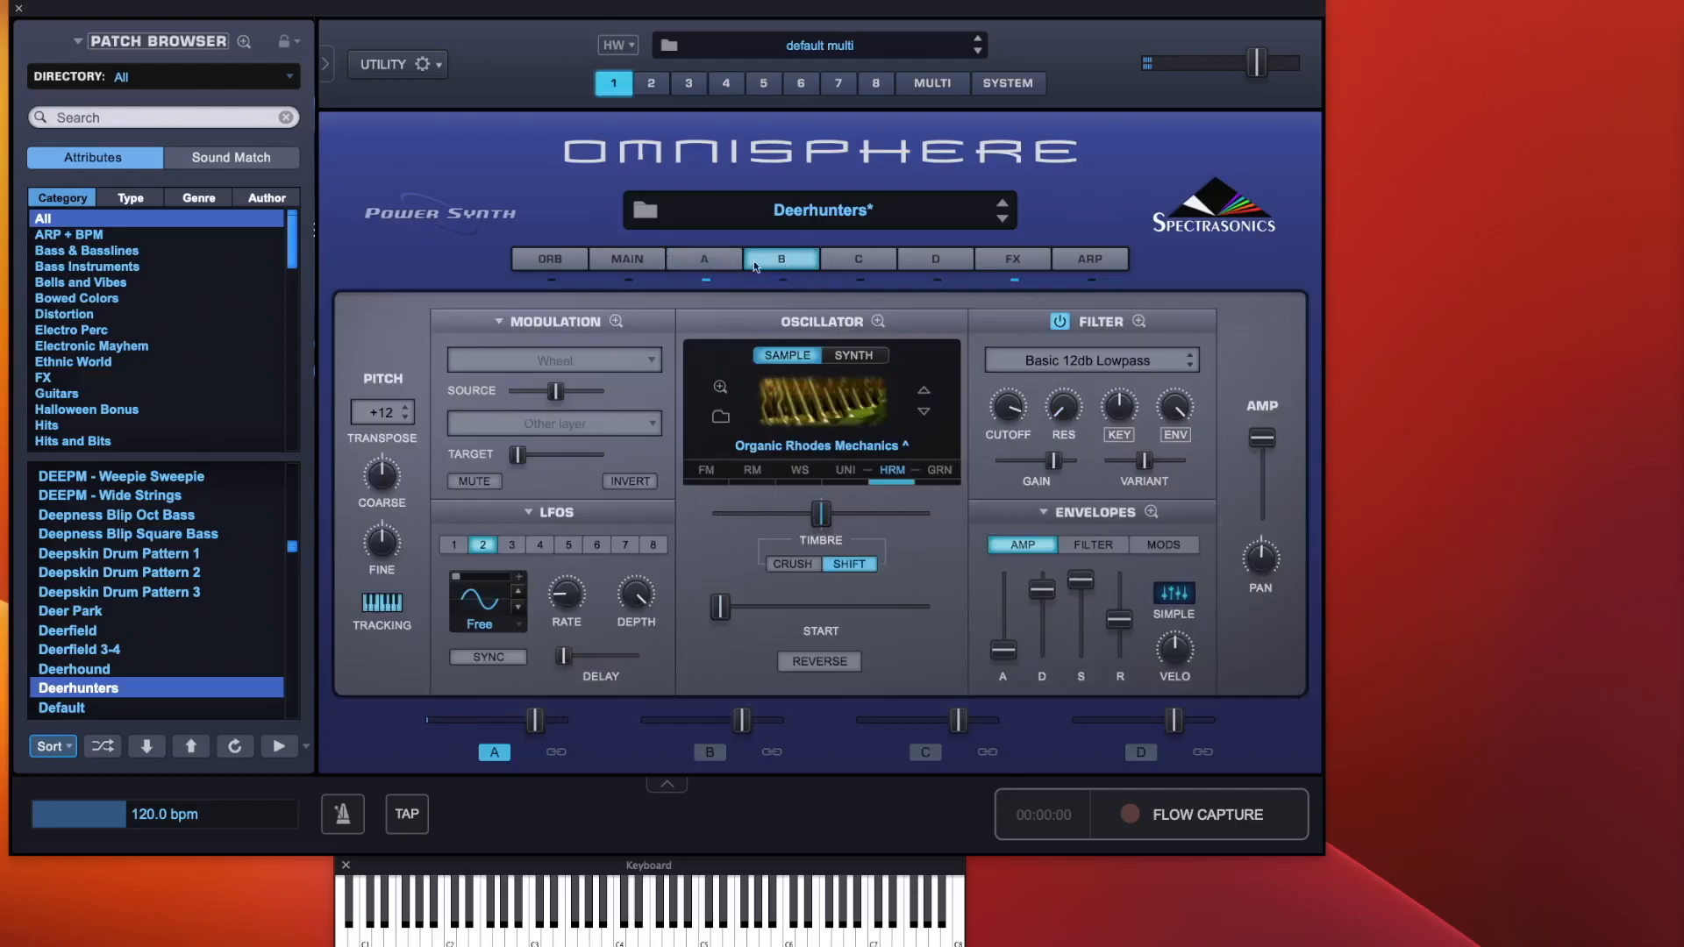
pyautogui.click(710, 259)
pyautogui.click(757, 259)
pyautogui.click(647, 262)
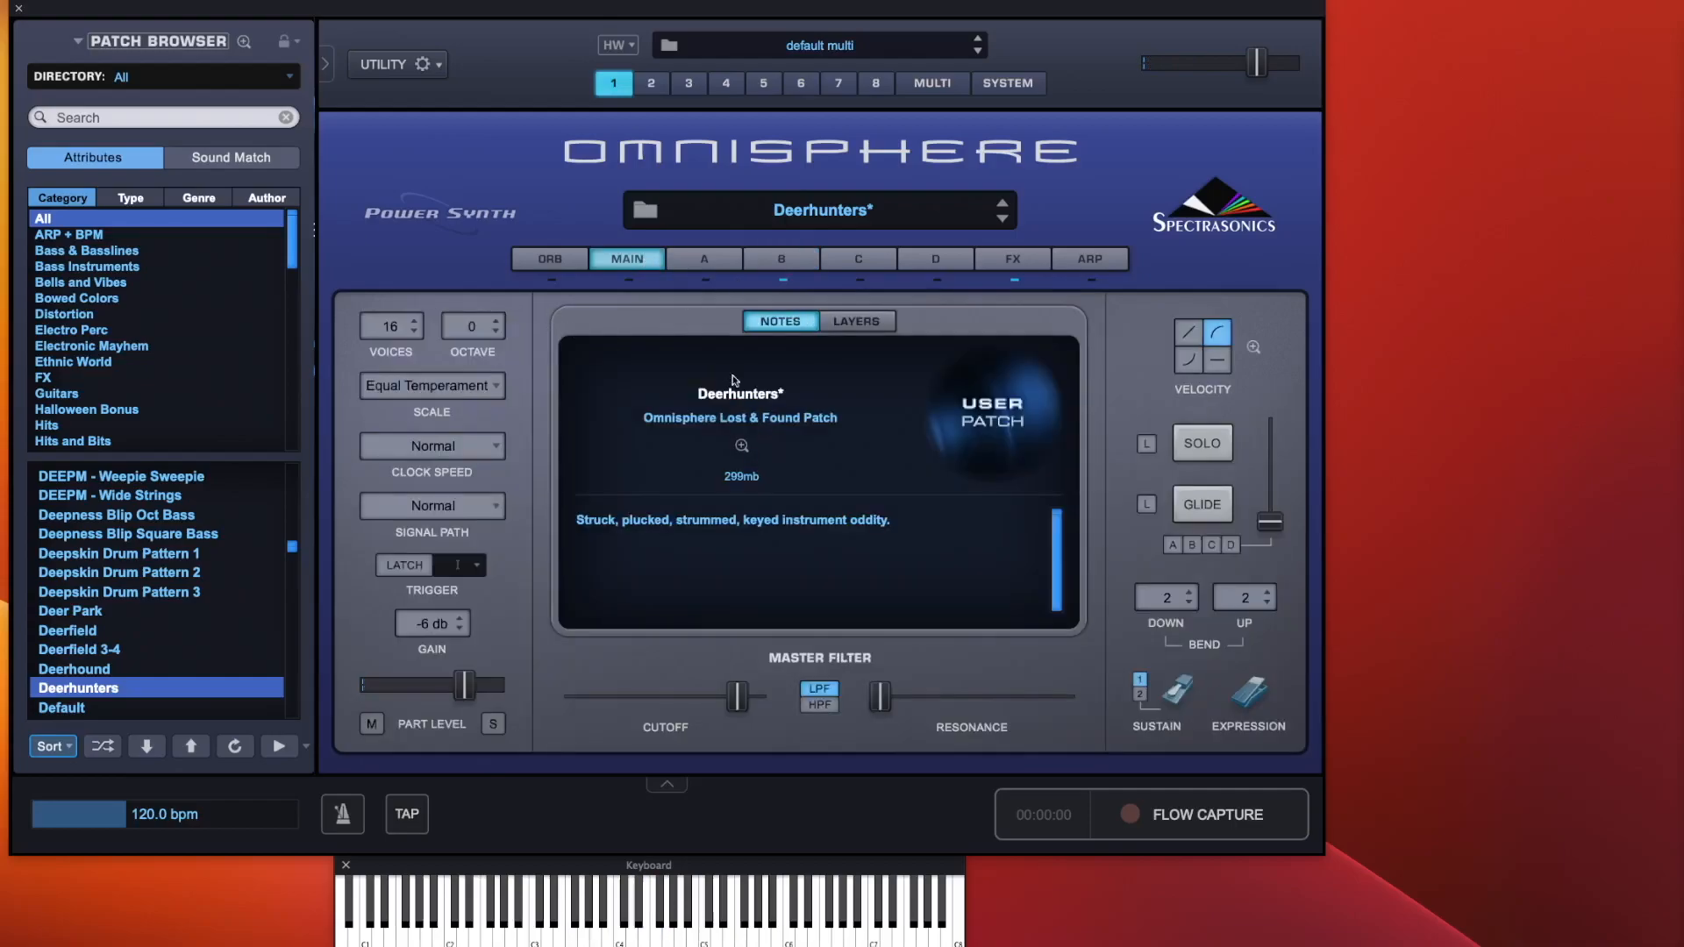
pyautogui.click(872, 324)
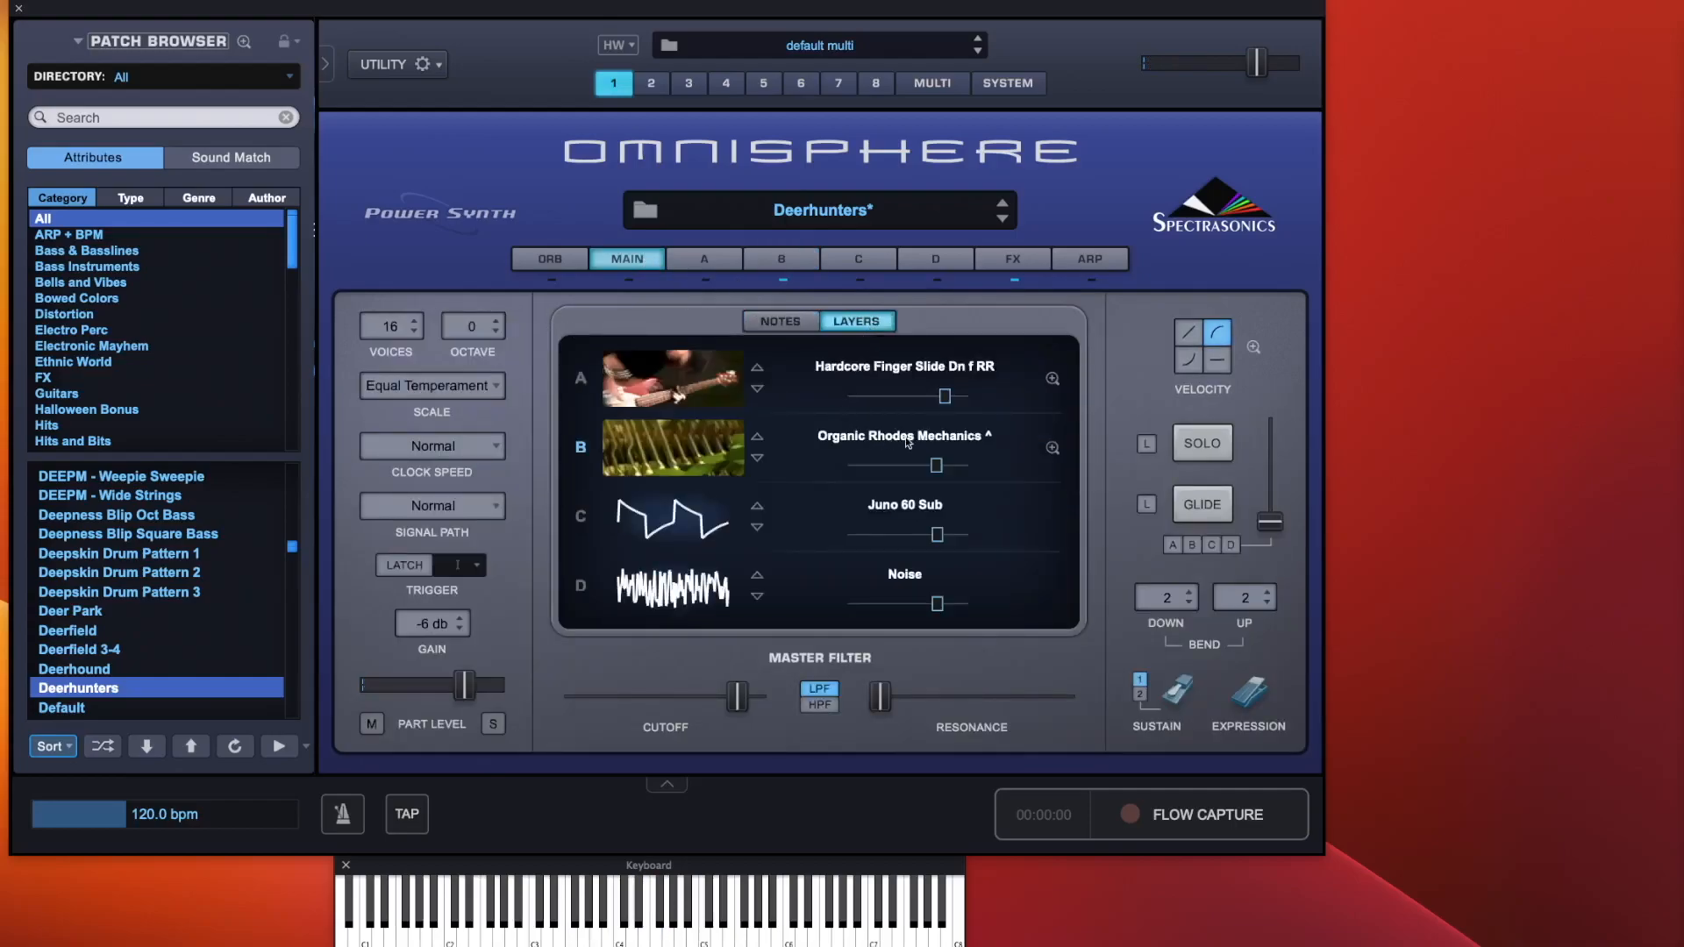
# Open layer B's soundsource zoom and close it again
pyautogui.click(1052, 448)
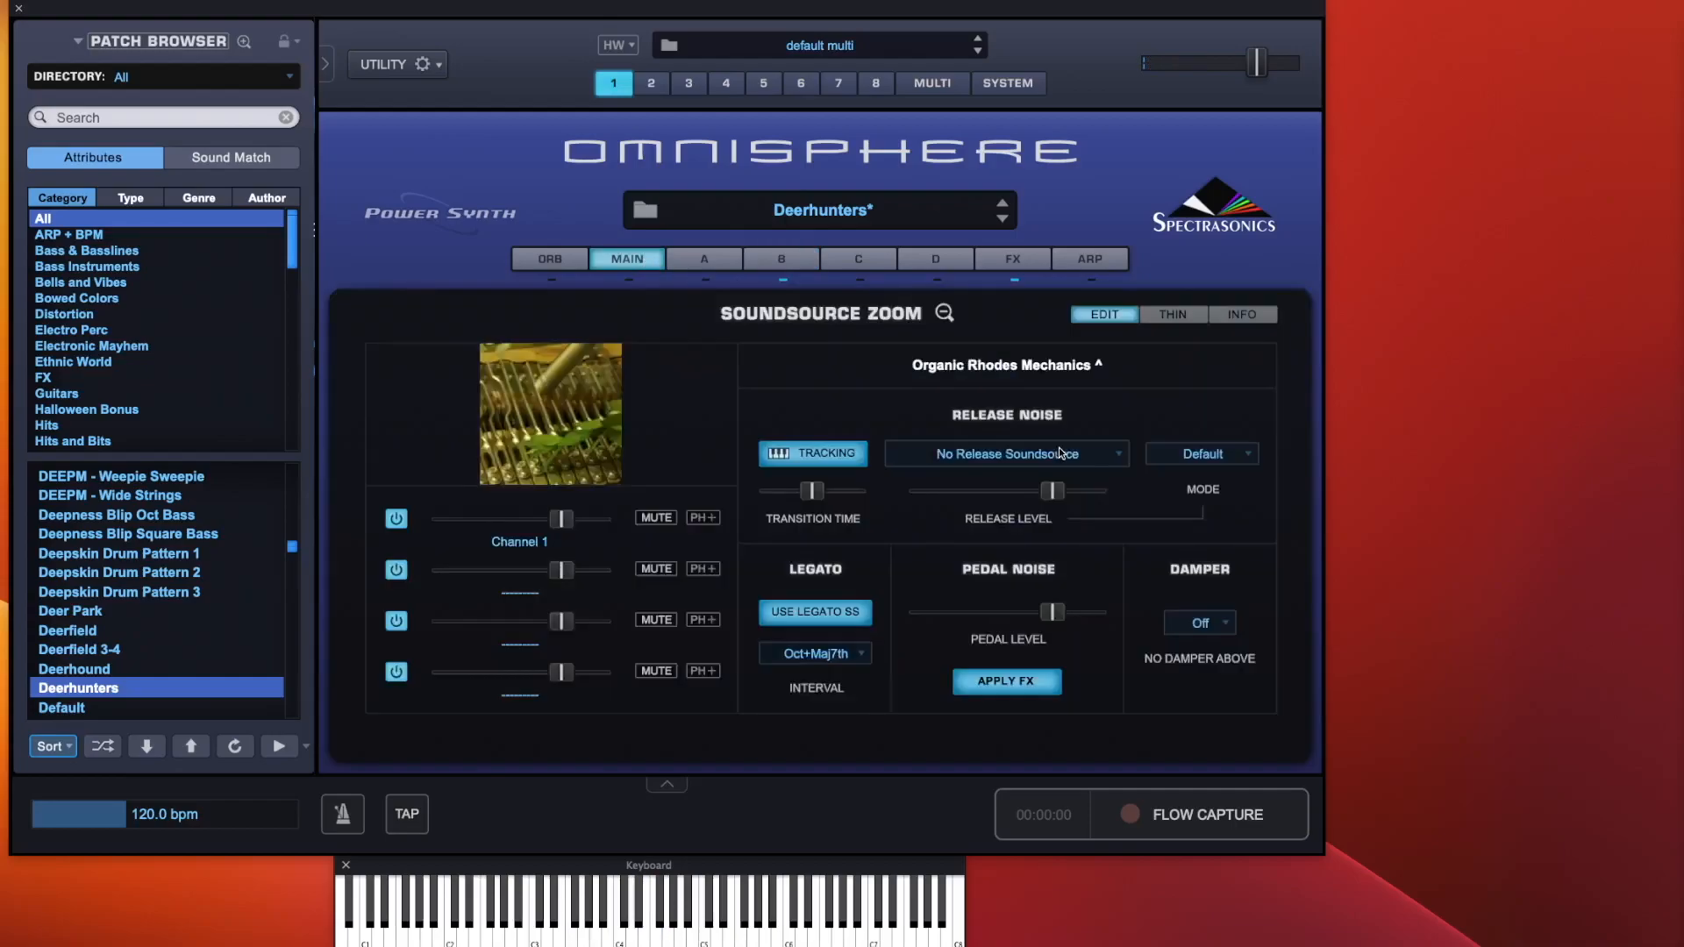
pyautogui.click(943, 313)
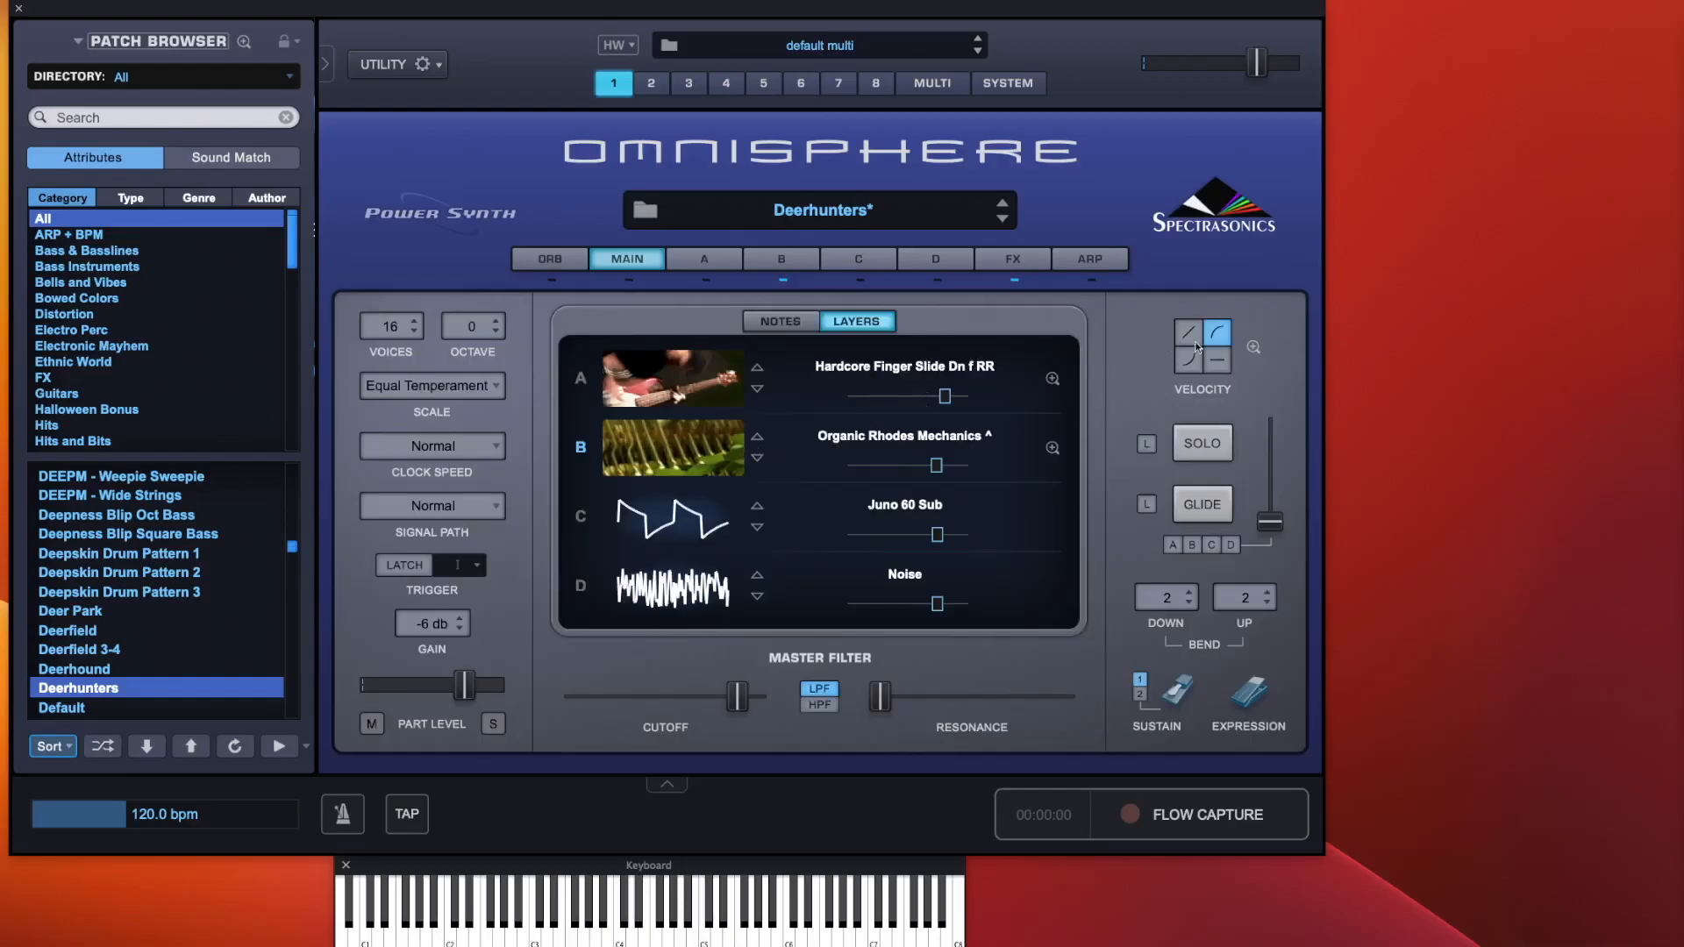
# Open the velocity curve zoom for layer B and bend its curve steeply upward by dragging the control point
pyautogui.click(1252, 348)
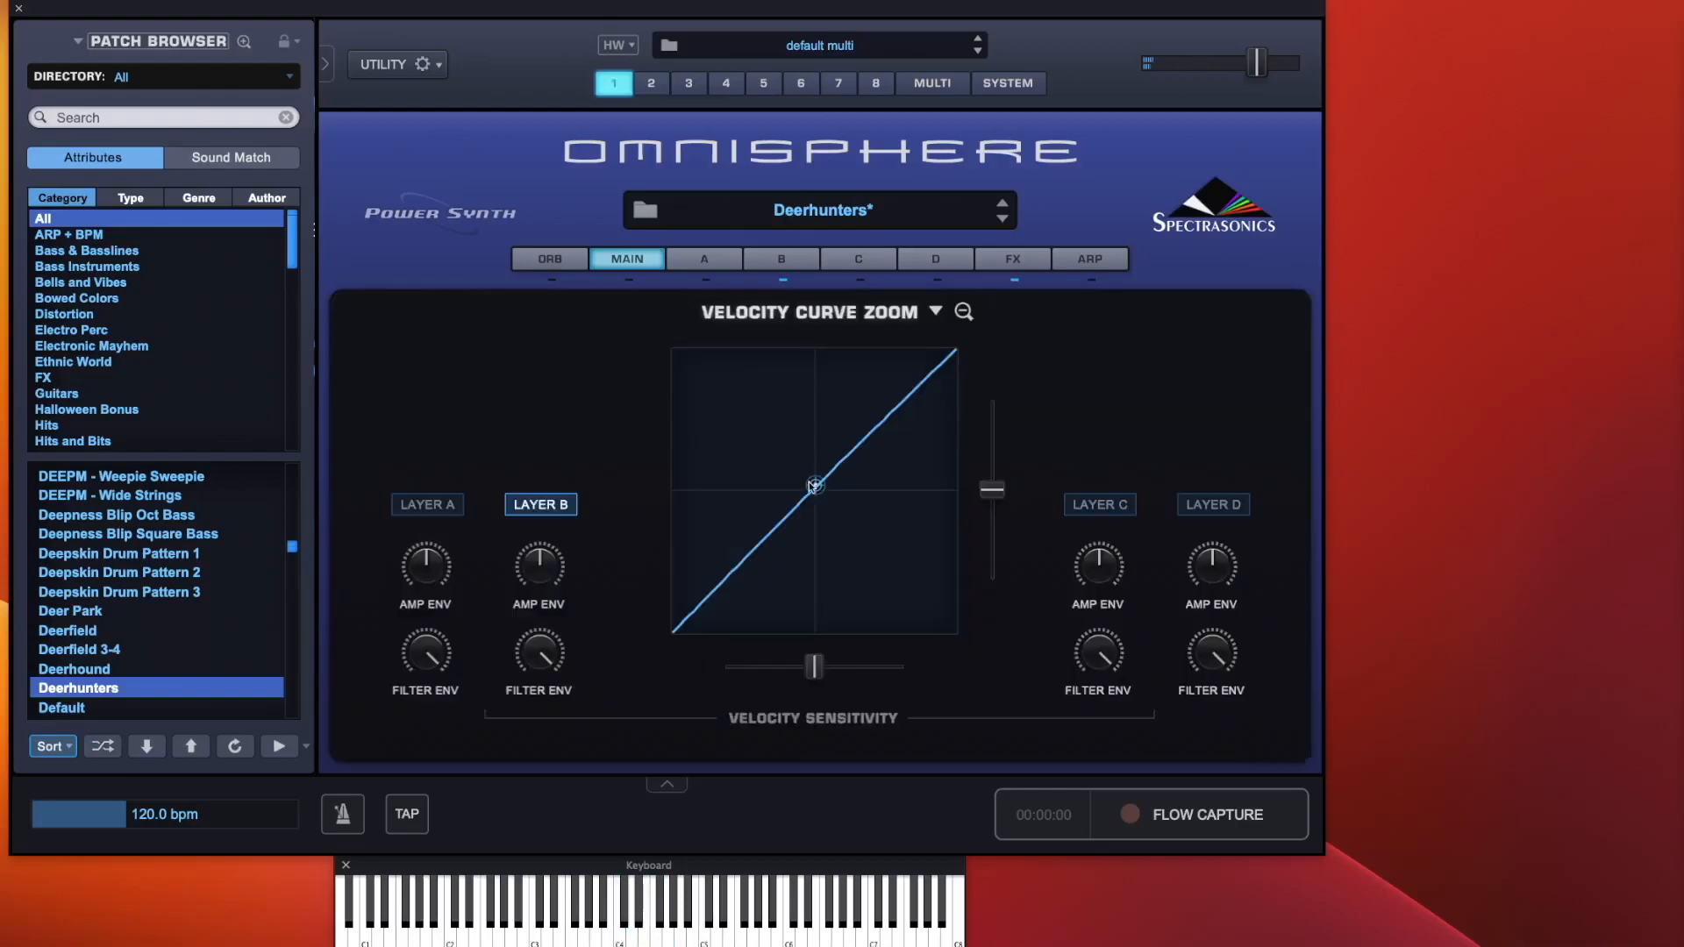
pyautogui.moveTo(815, 489); pyautogui.dragTo(671, 343)
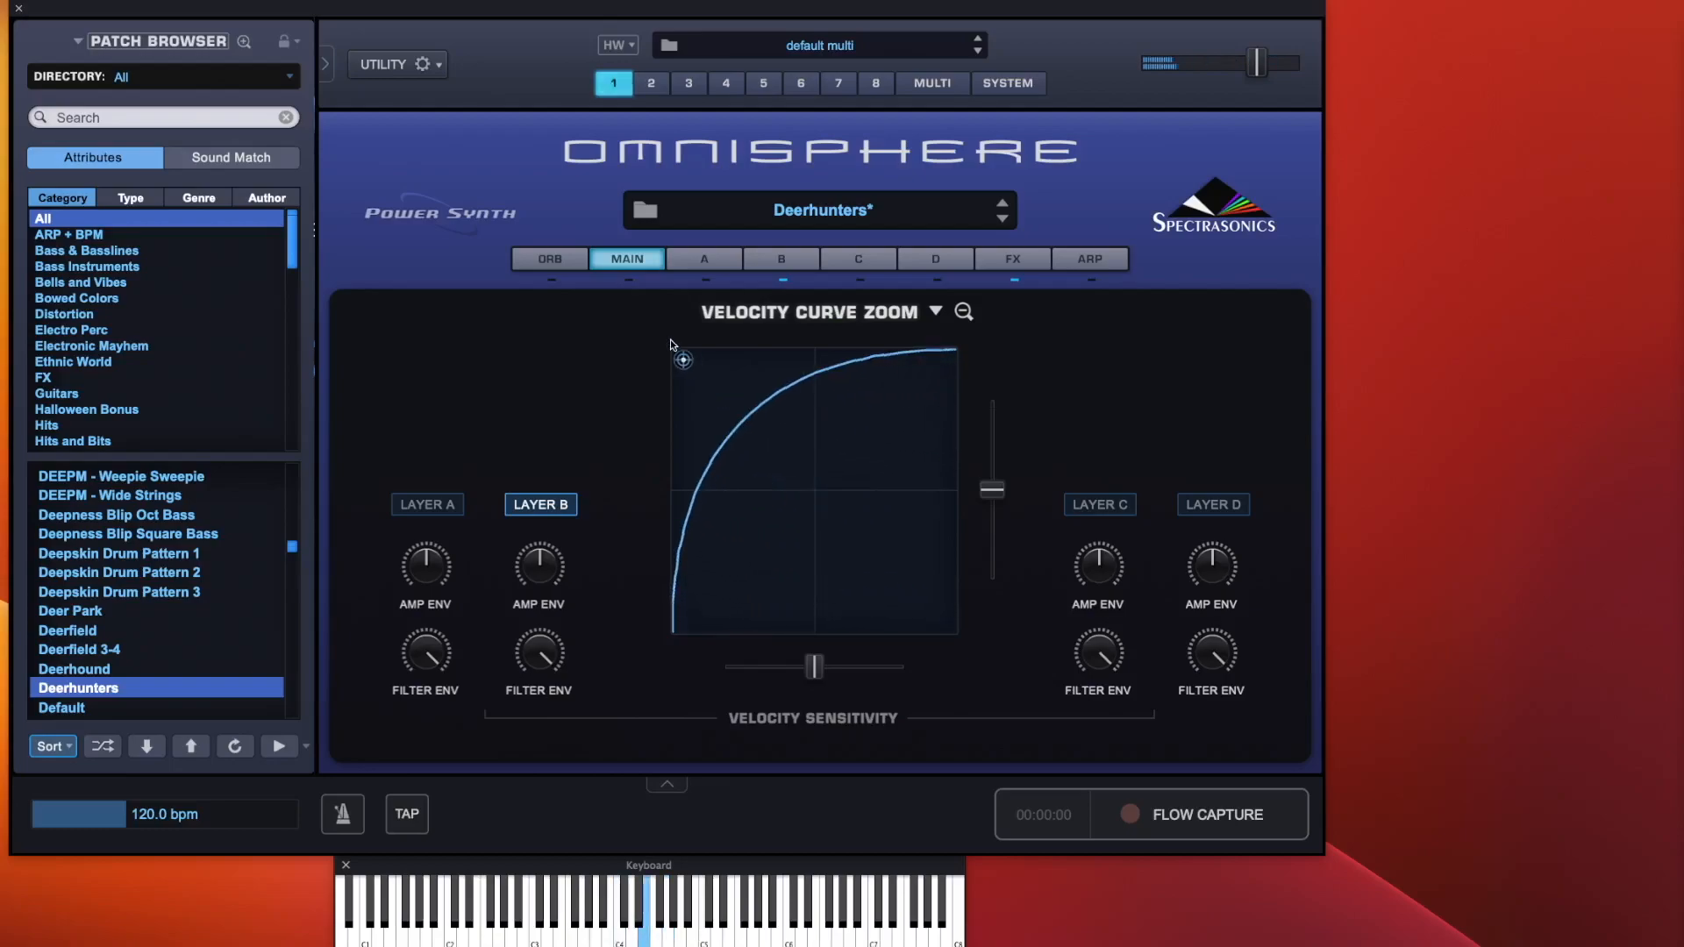
pyautogui.moveTo(671, 343); pyautogui.dragTo(809, 368)
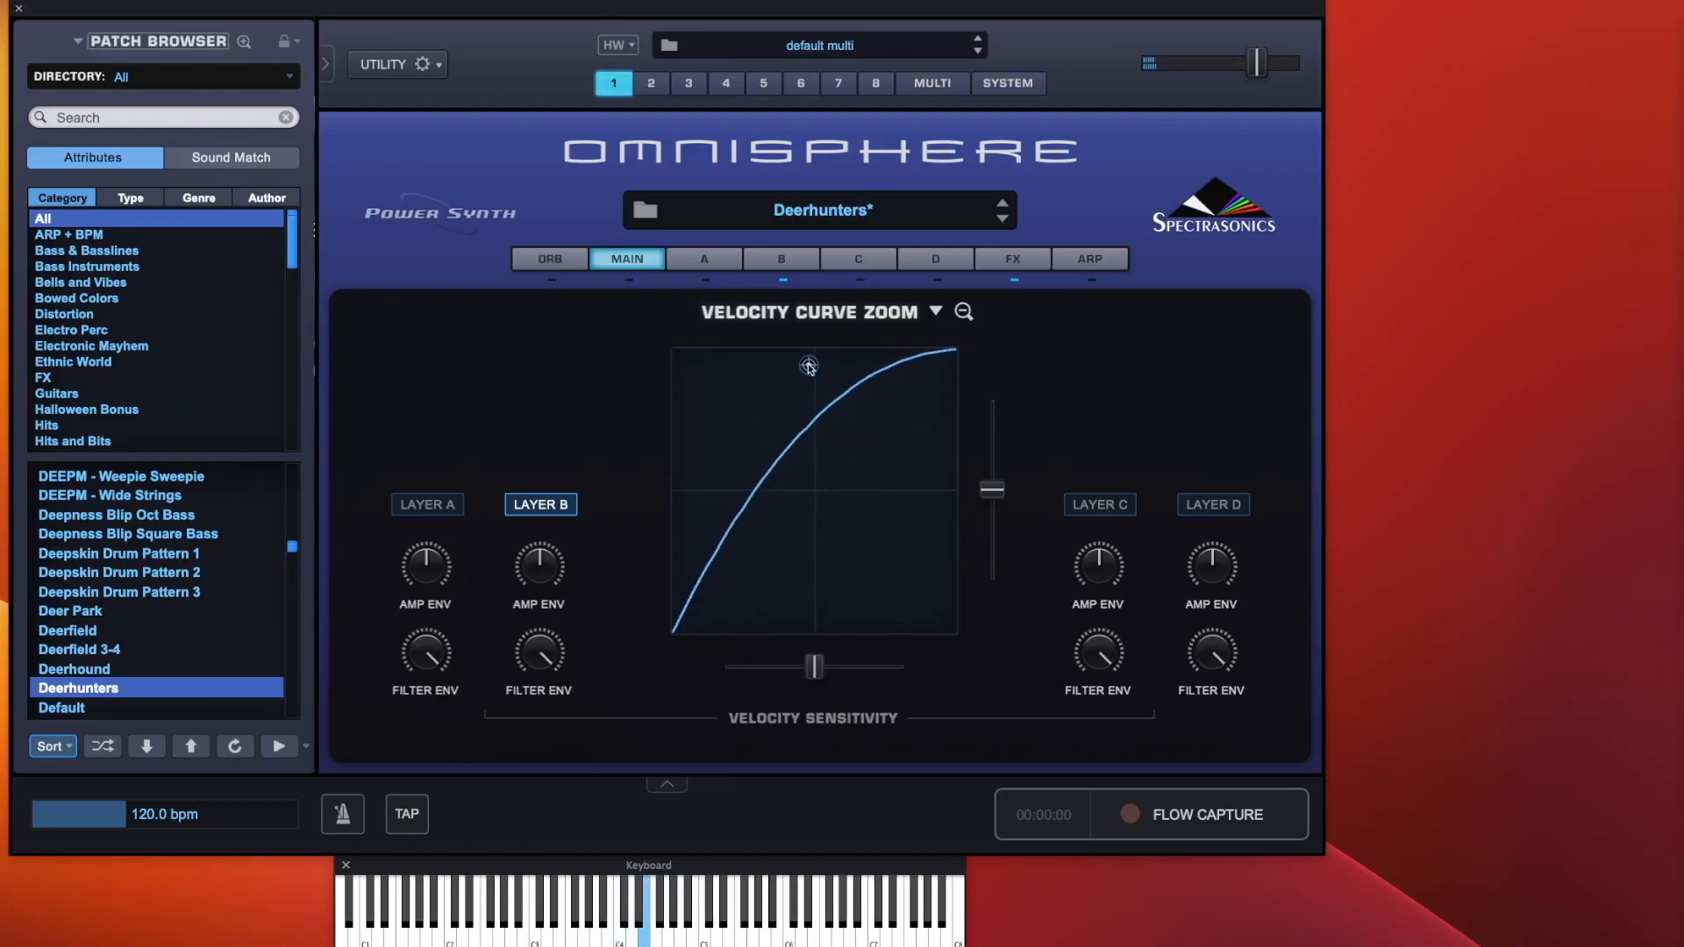
pyautogui.moveTo(808, 367); pyautogui.dragTo(772, 391)
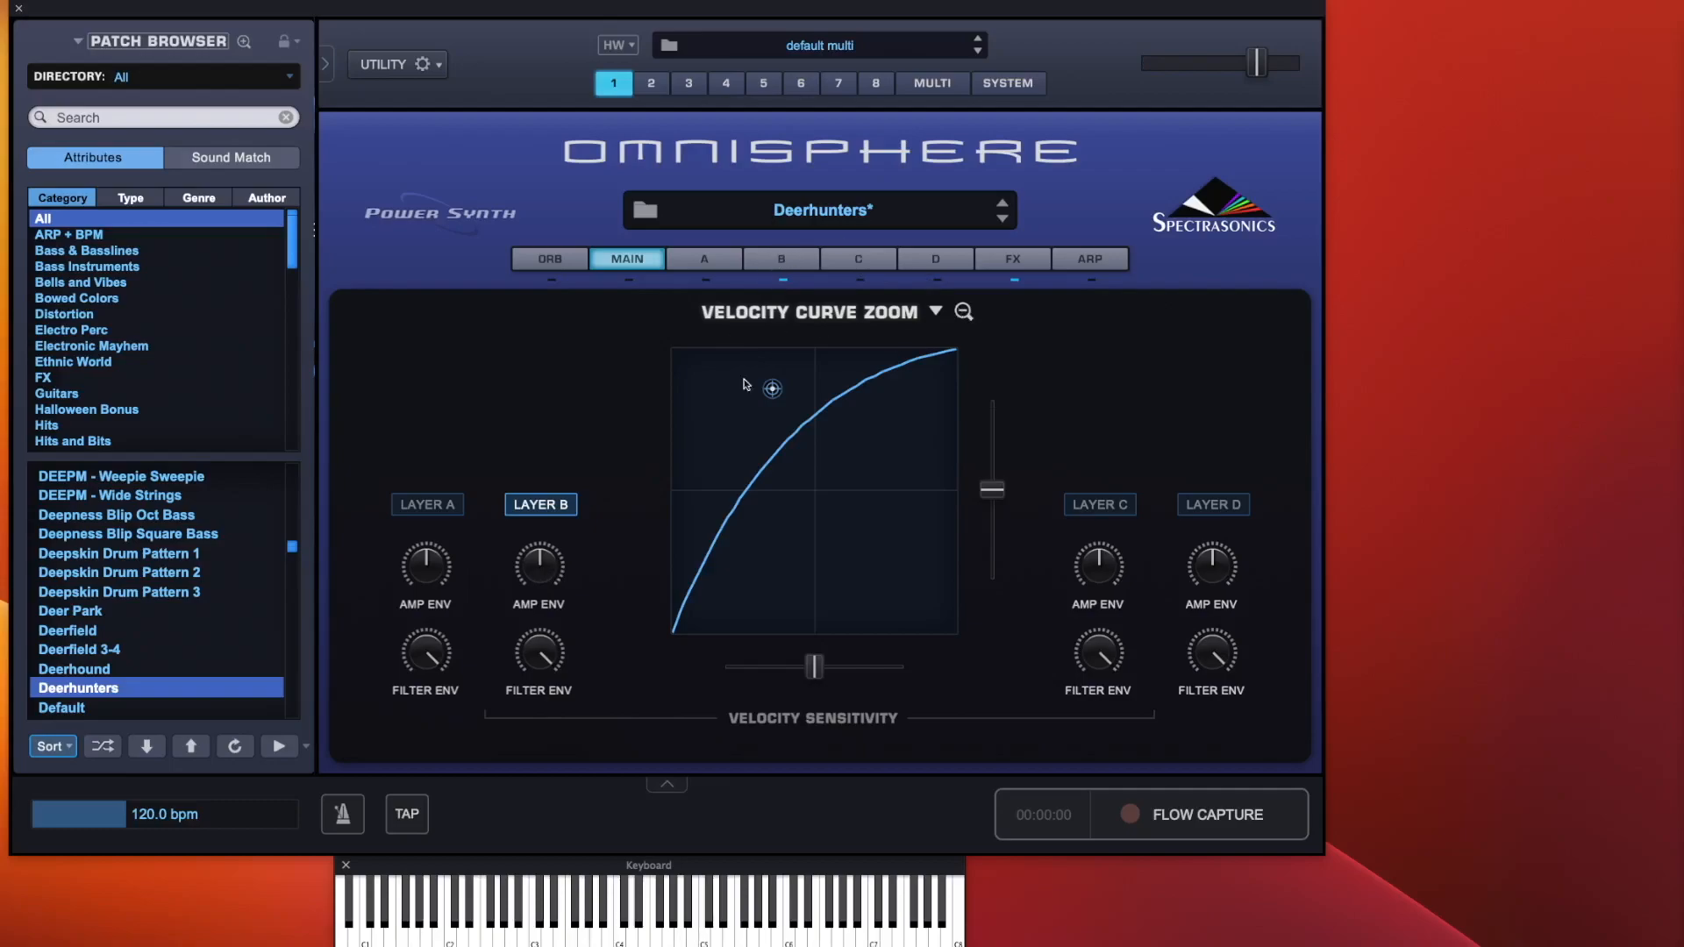
pyautogui.moveTo(776, 396); pyautogui.dragTo(731, 370)
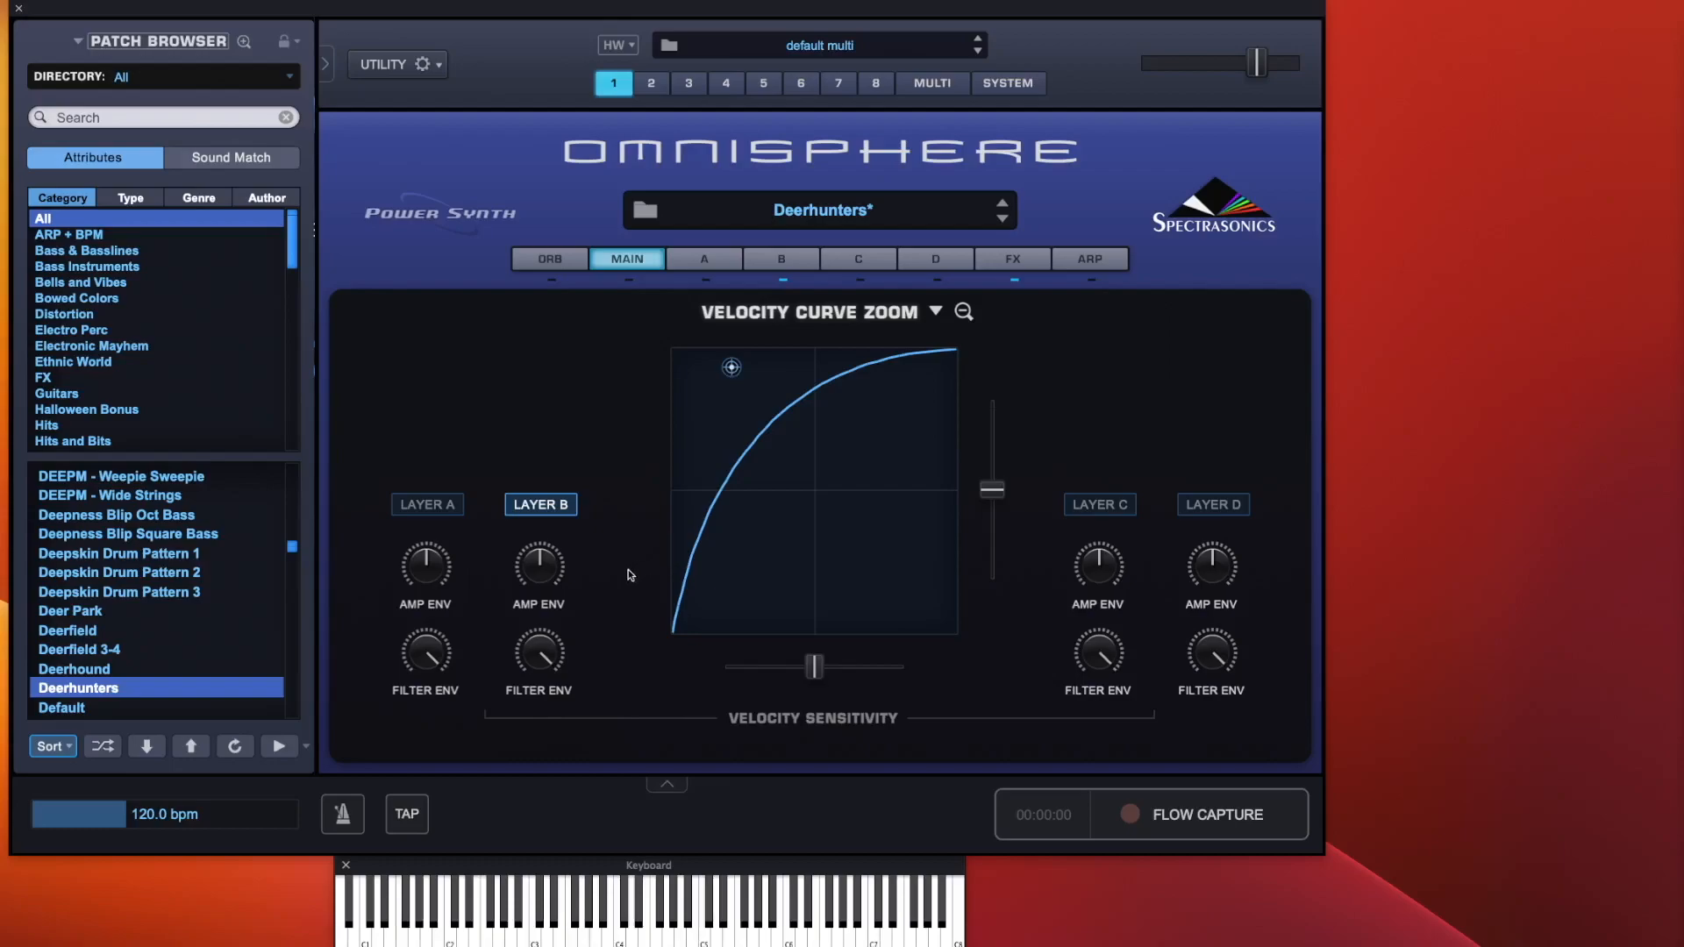
# Adjust layer B's amp and filter envelope velocity sensitivity knobs, then close the velocity curve zoom
pyautogui.moveTo(539, 569); pyautogui.dragTo(564, 646)
pyautogui.moveTo(568, 704); pyautogui.dragTo(635, 61)
pyautogui.moveTo(539, 568); pyautogui.dragTo(561, 769)
pyautogui.click(963, 311)
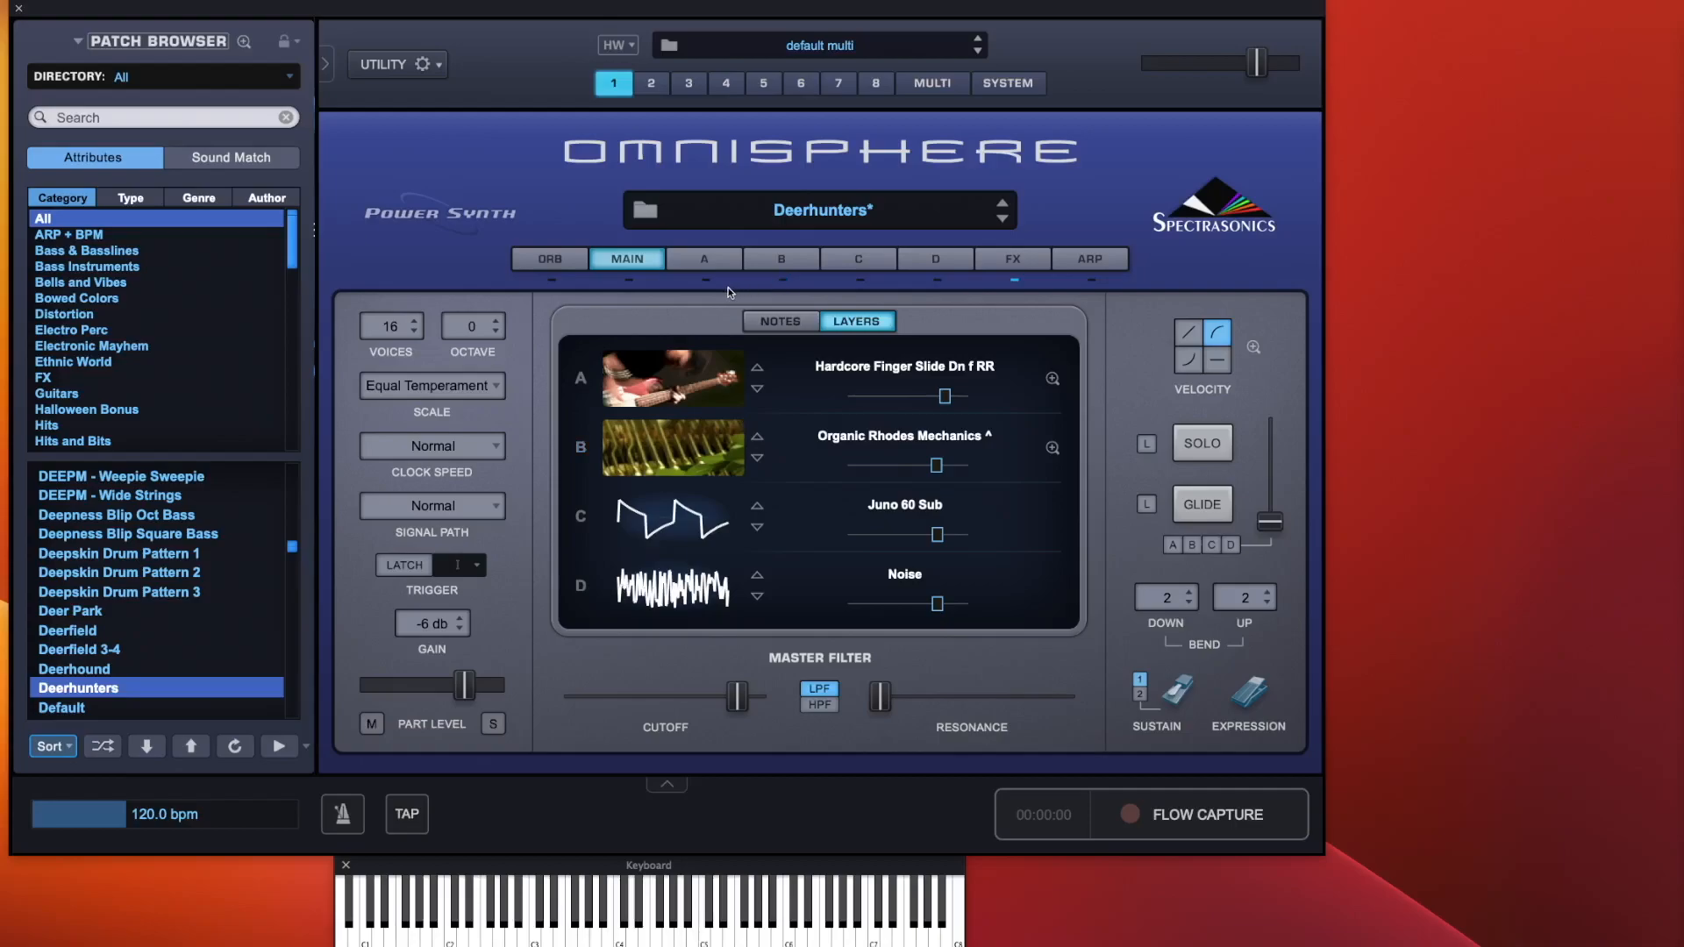
# Check layer A's edit page and soundsource zoom, returning to the main page
pyautogui.click(705, 262)
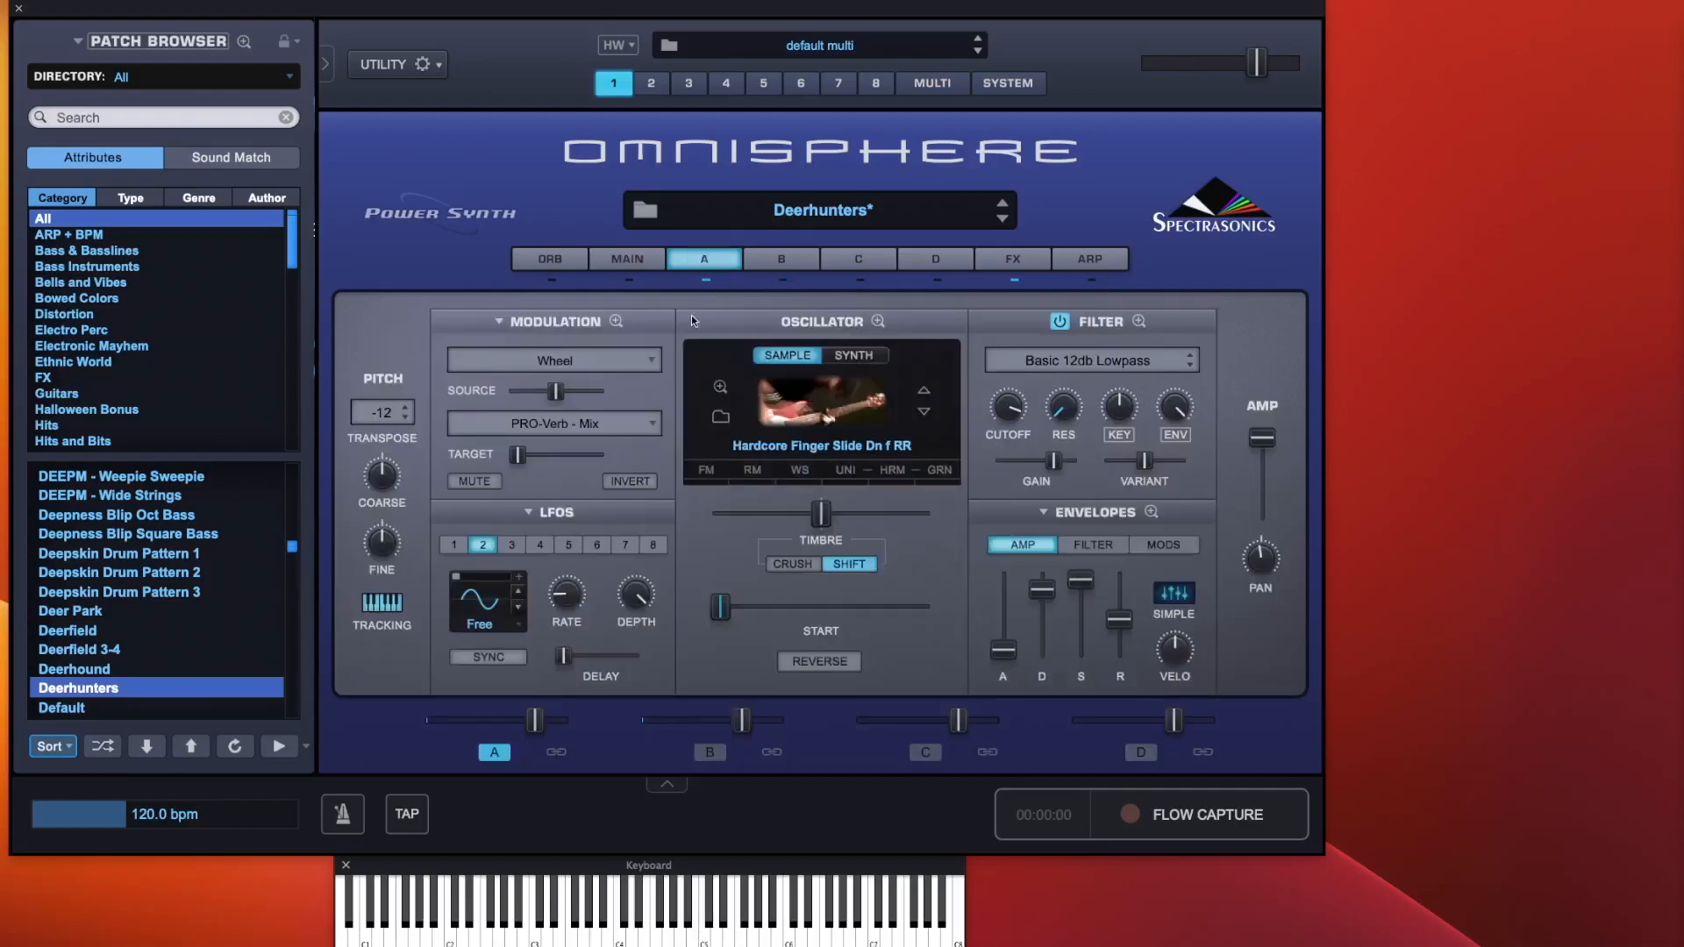
pyautogui.click(649, 262)
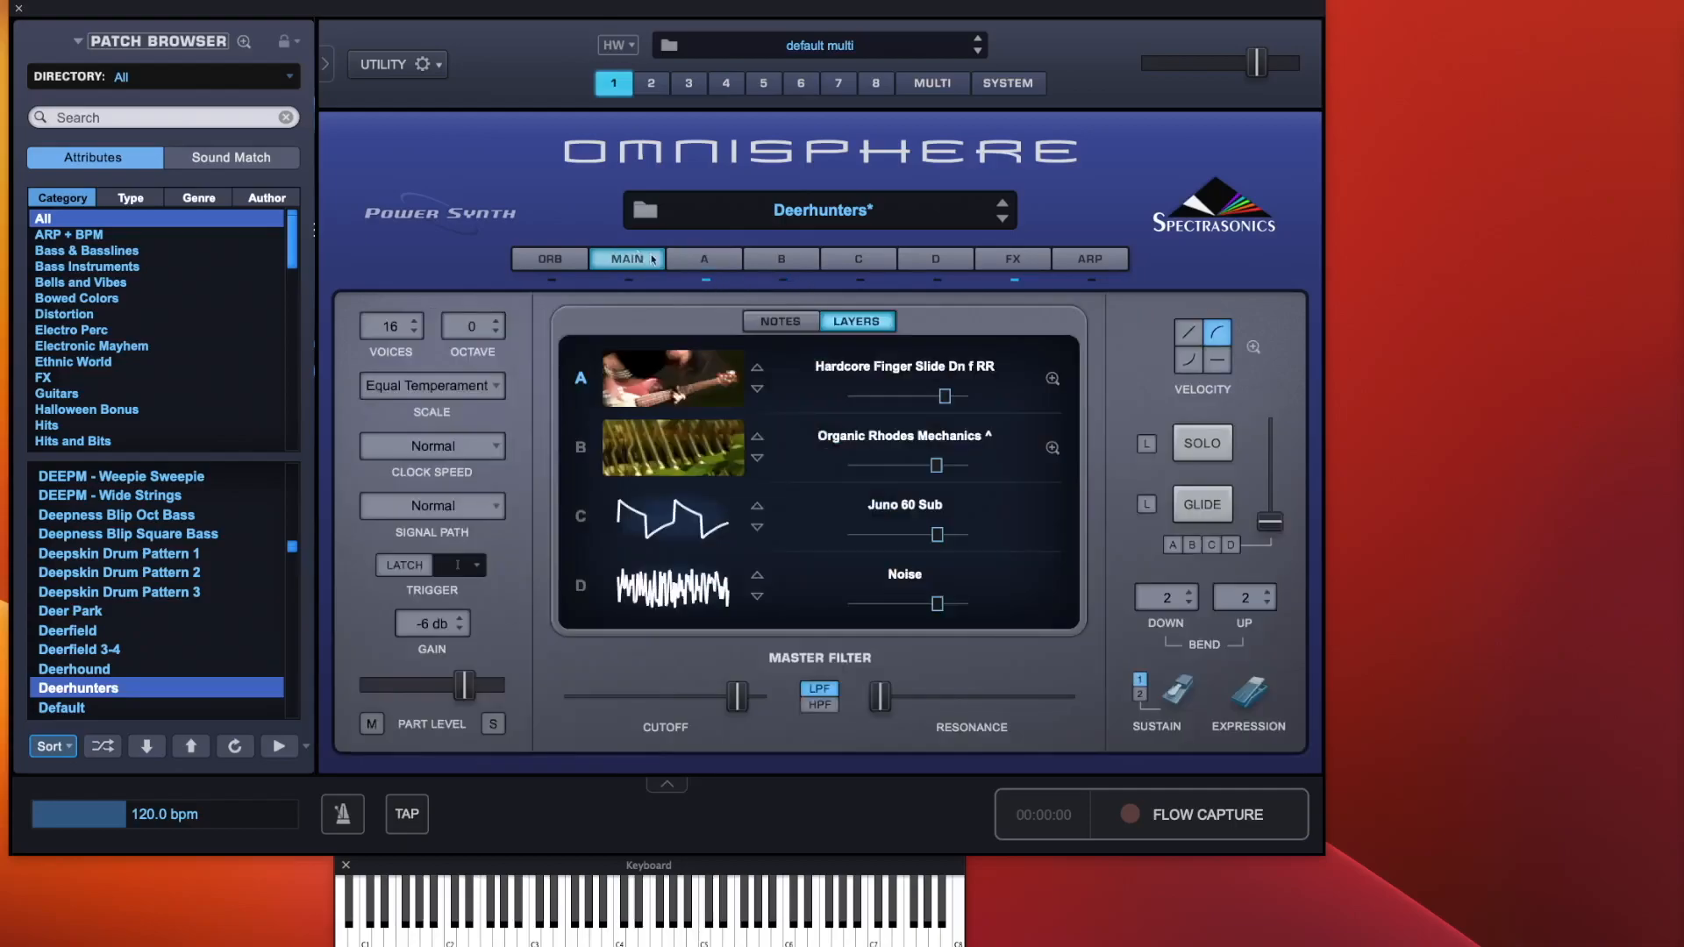
pyautogui.click(1055, 382)
pyautogui.click(944, 312)
# Open layer A's velocity curve zoom, drag its control point toward the middle, and load the Kawai M8000 velocity preset
pyautogui.click(1254, 347)
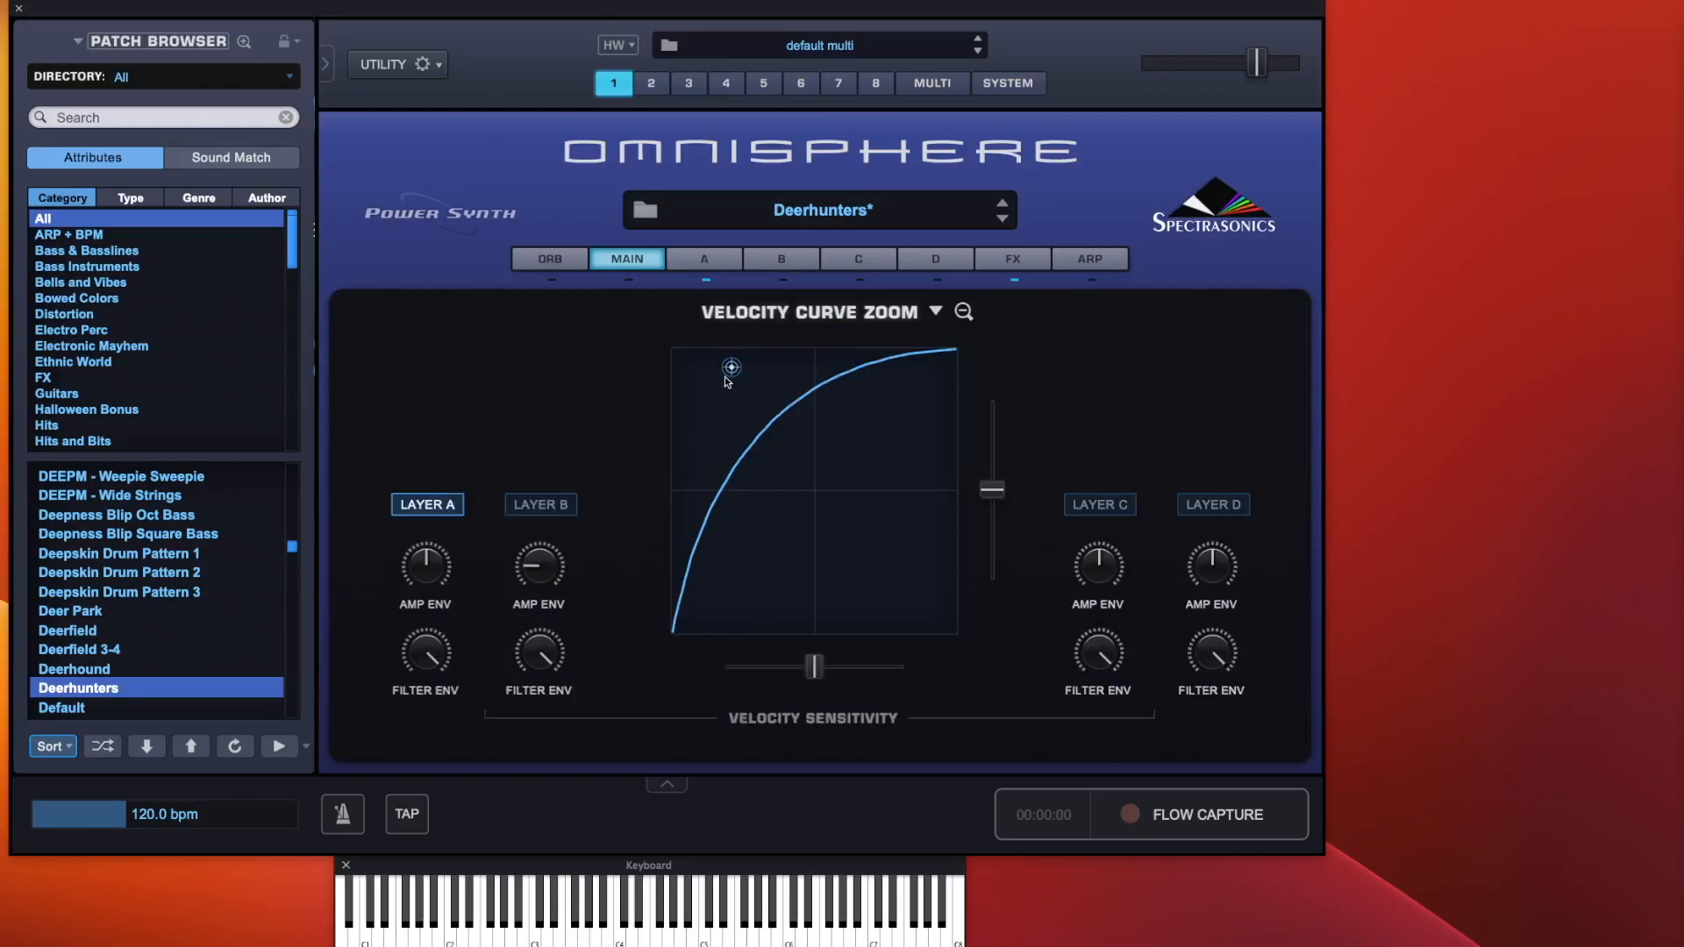
pyautogui.moveTo(730, 370); pyautogui.dragTo(839, 500)
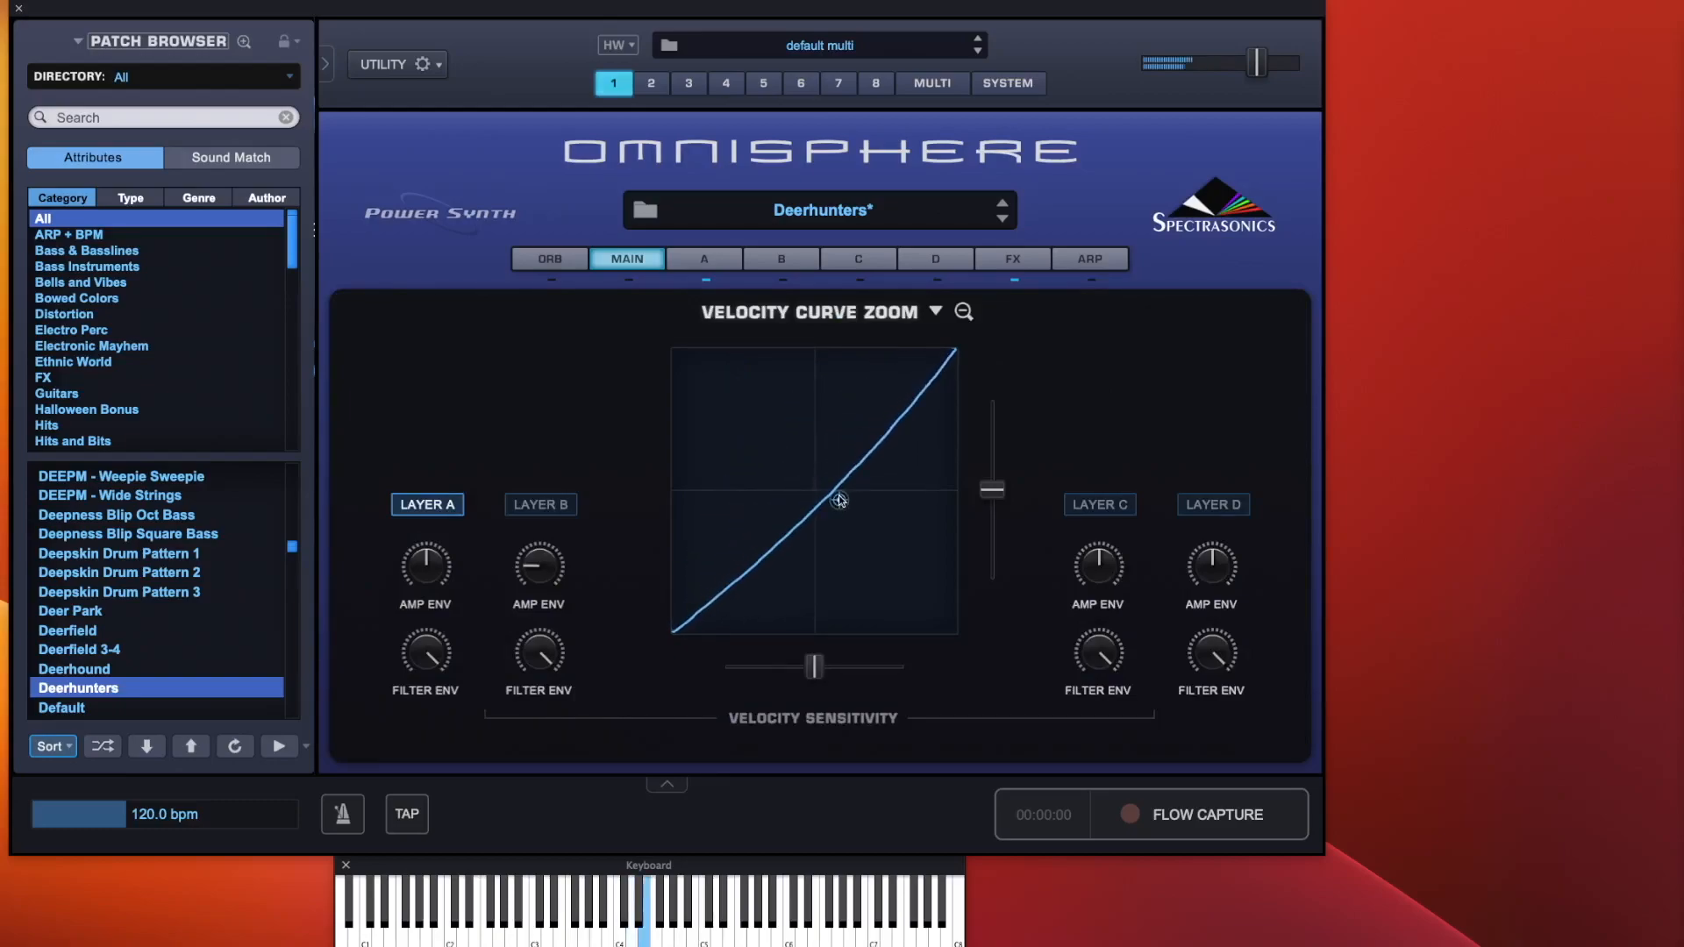
pyautogui.click(936, 313)
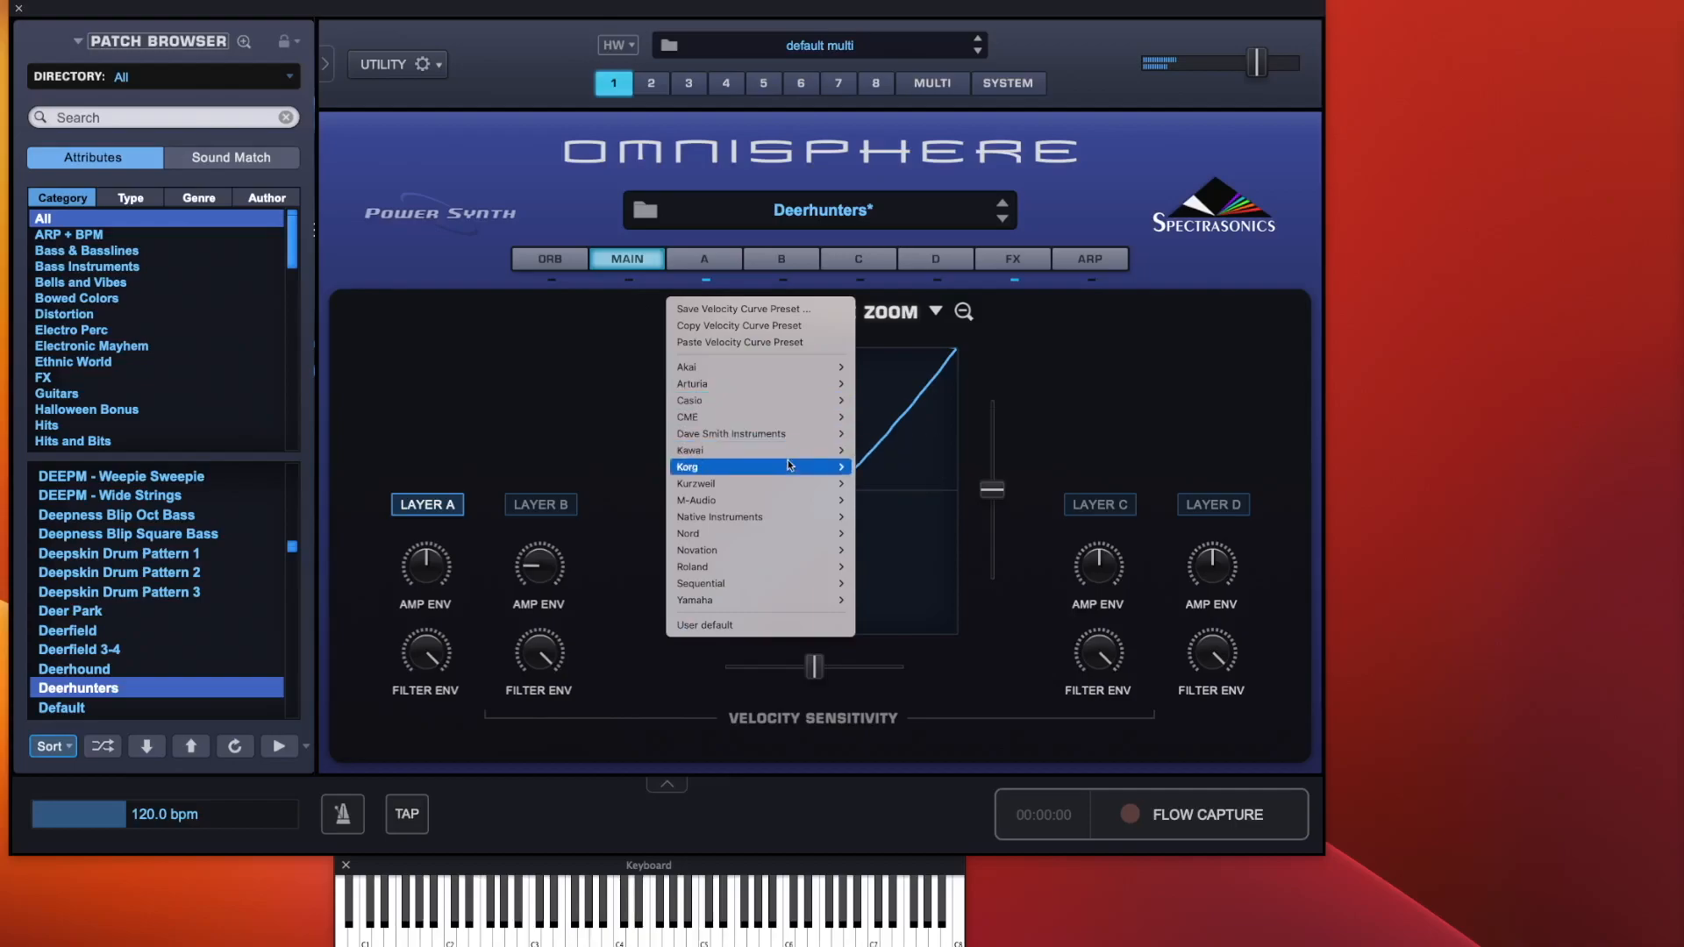
pyautogui.moveTo(785, 517)
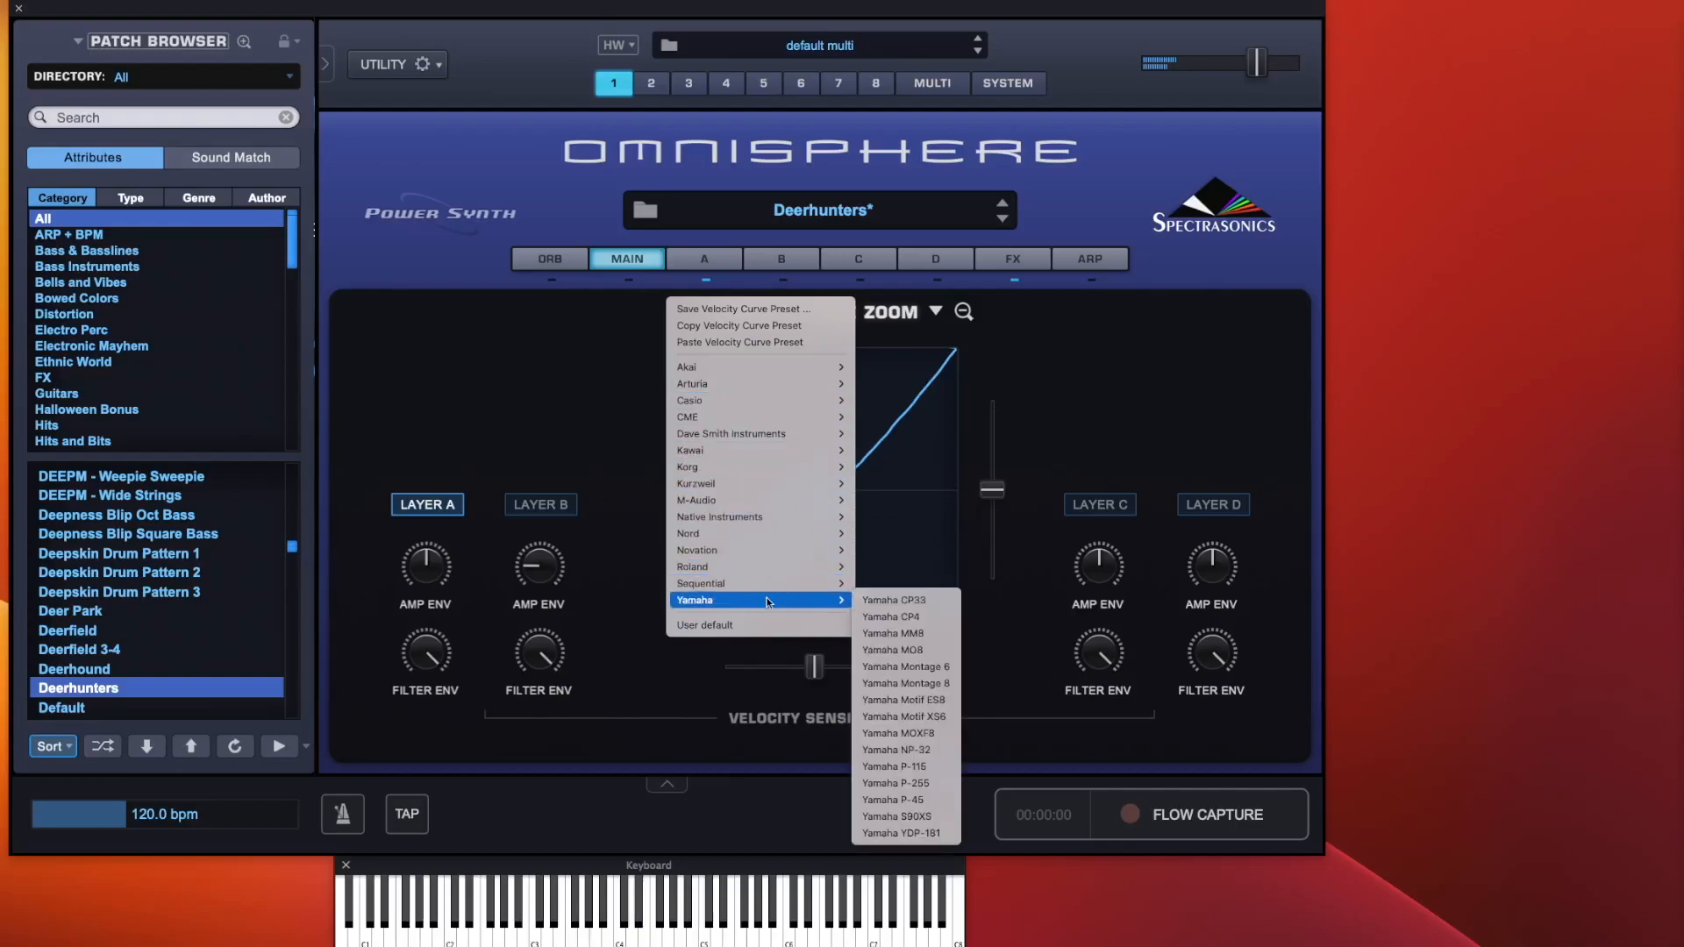
pyautogui.moveTo(776, 384)
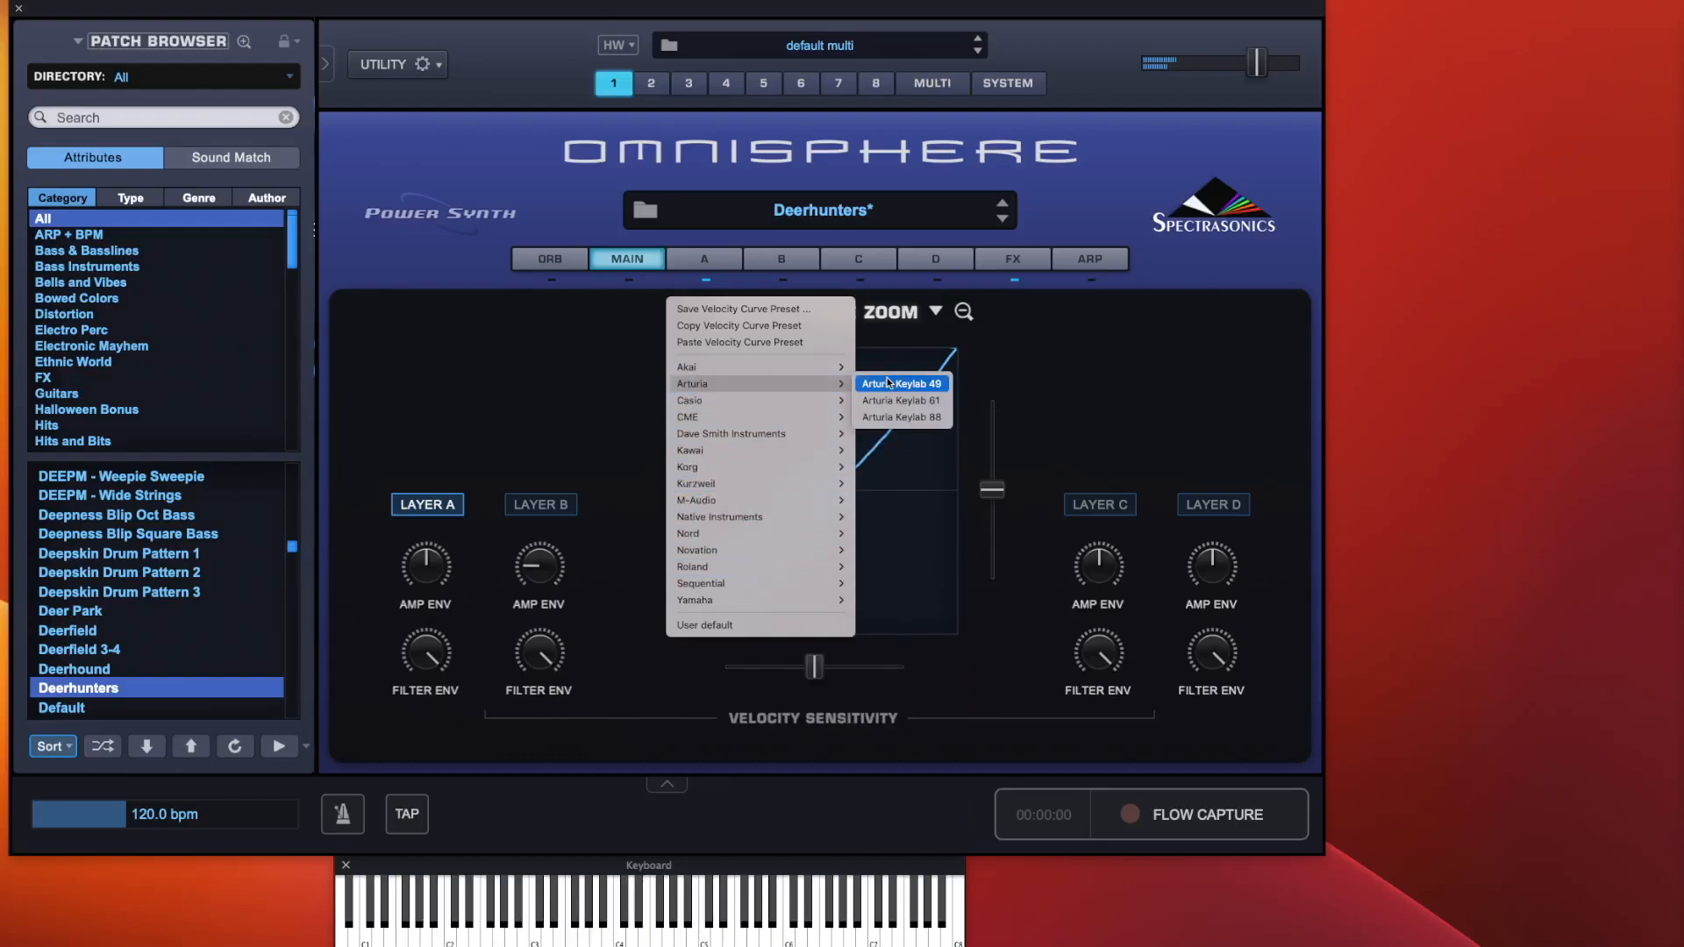
pyautogui.moveTo(827, 456)
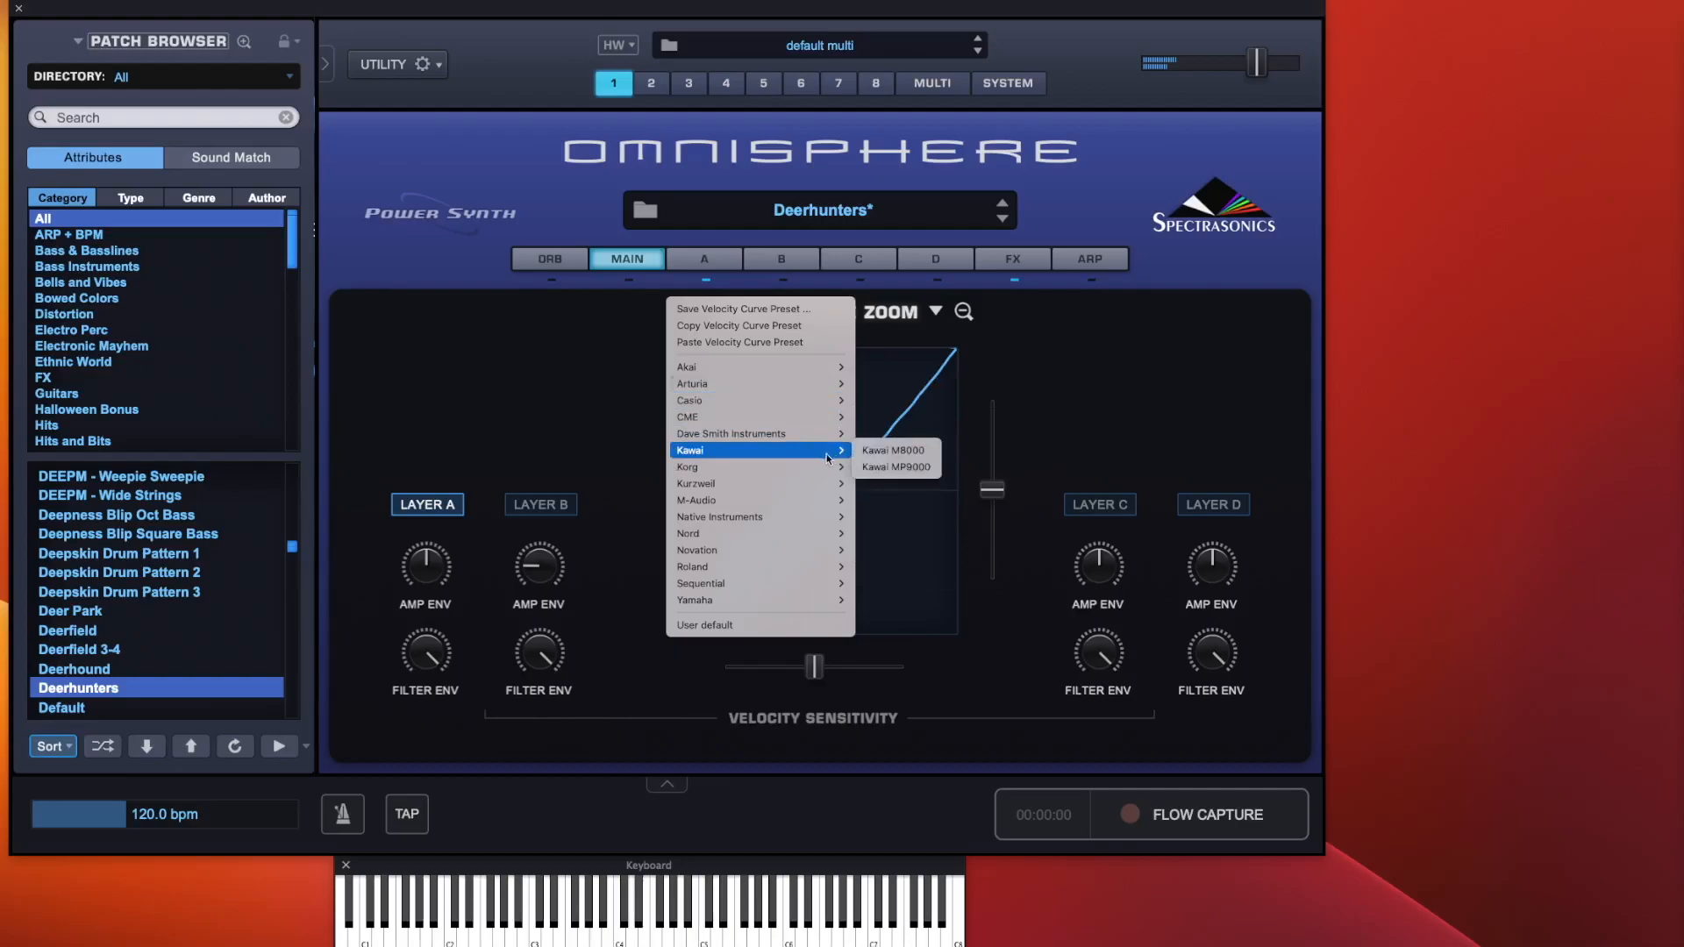
pyautogui.click(878, 450)
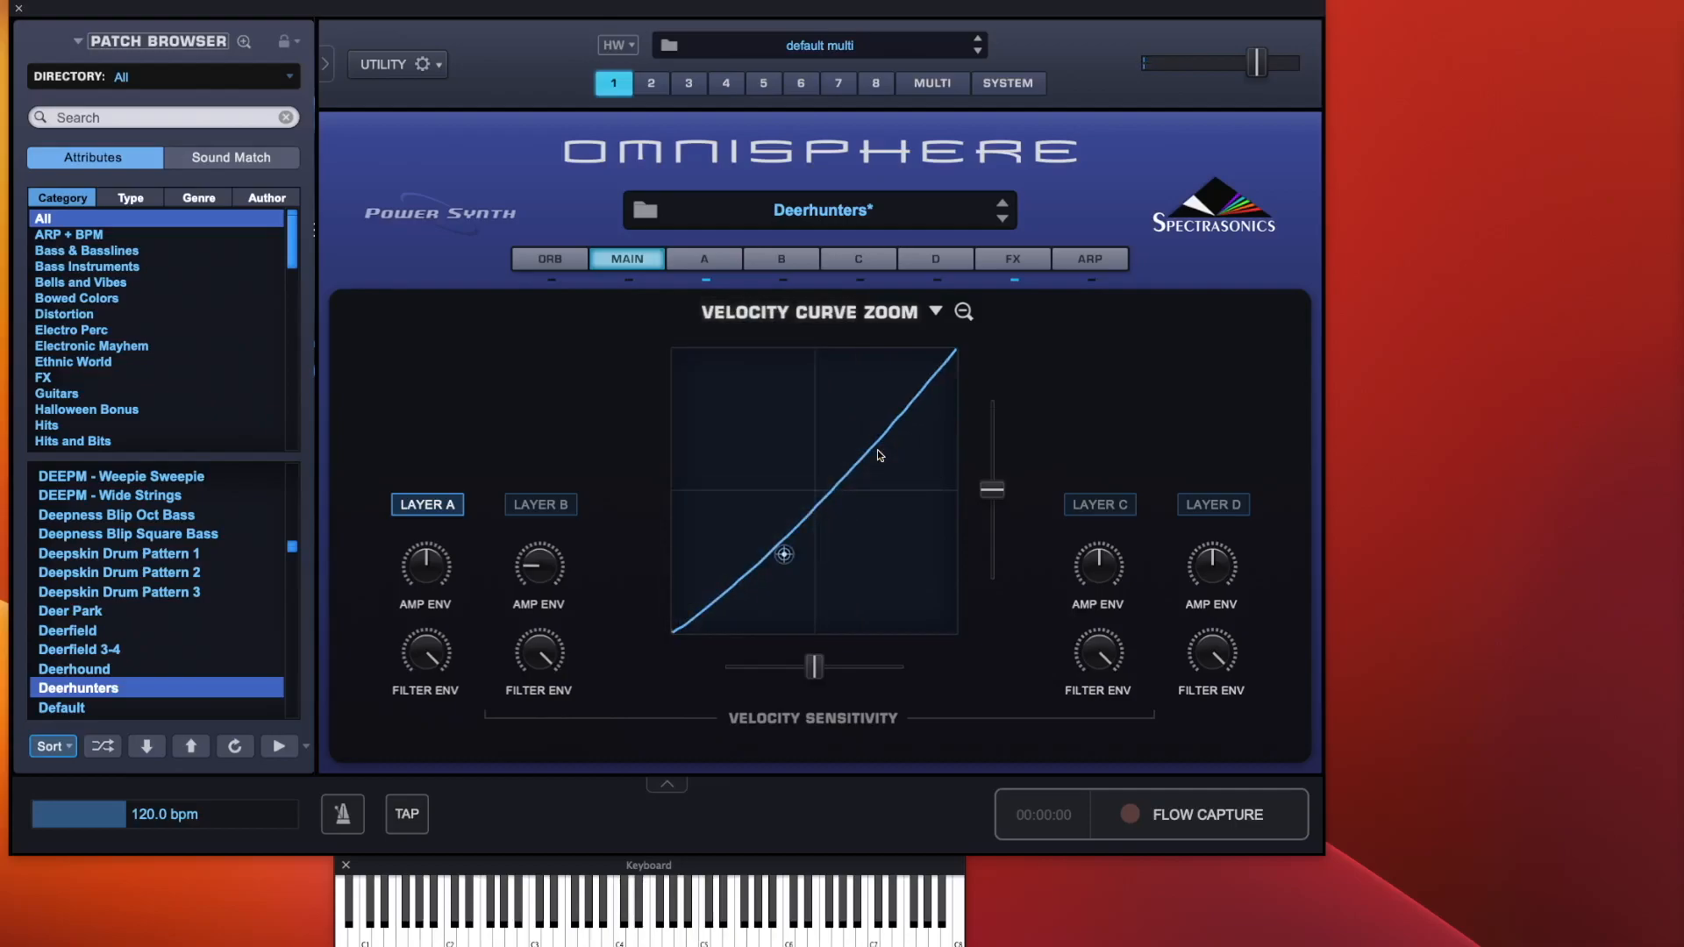
# Load the Casio Privia PX-330BK velocity curve preset for layer A
pyautogui.click(937, 311)
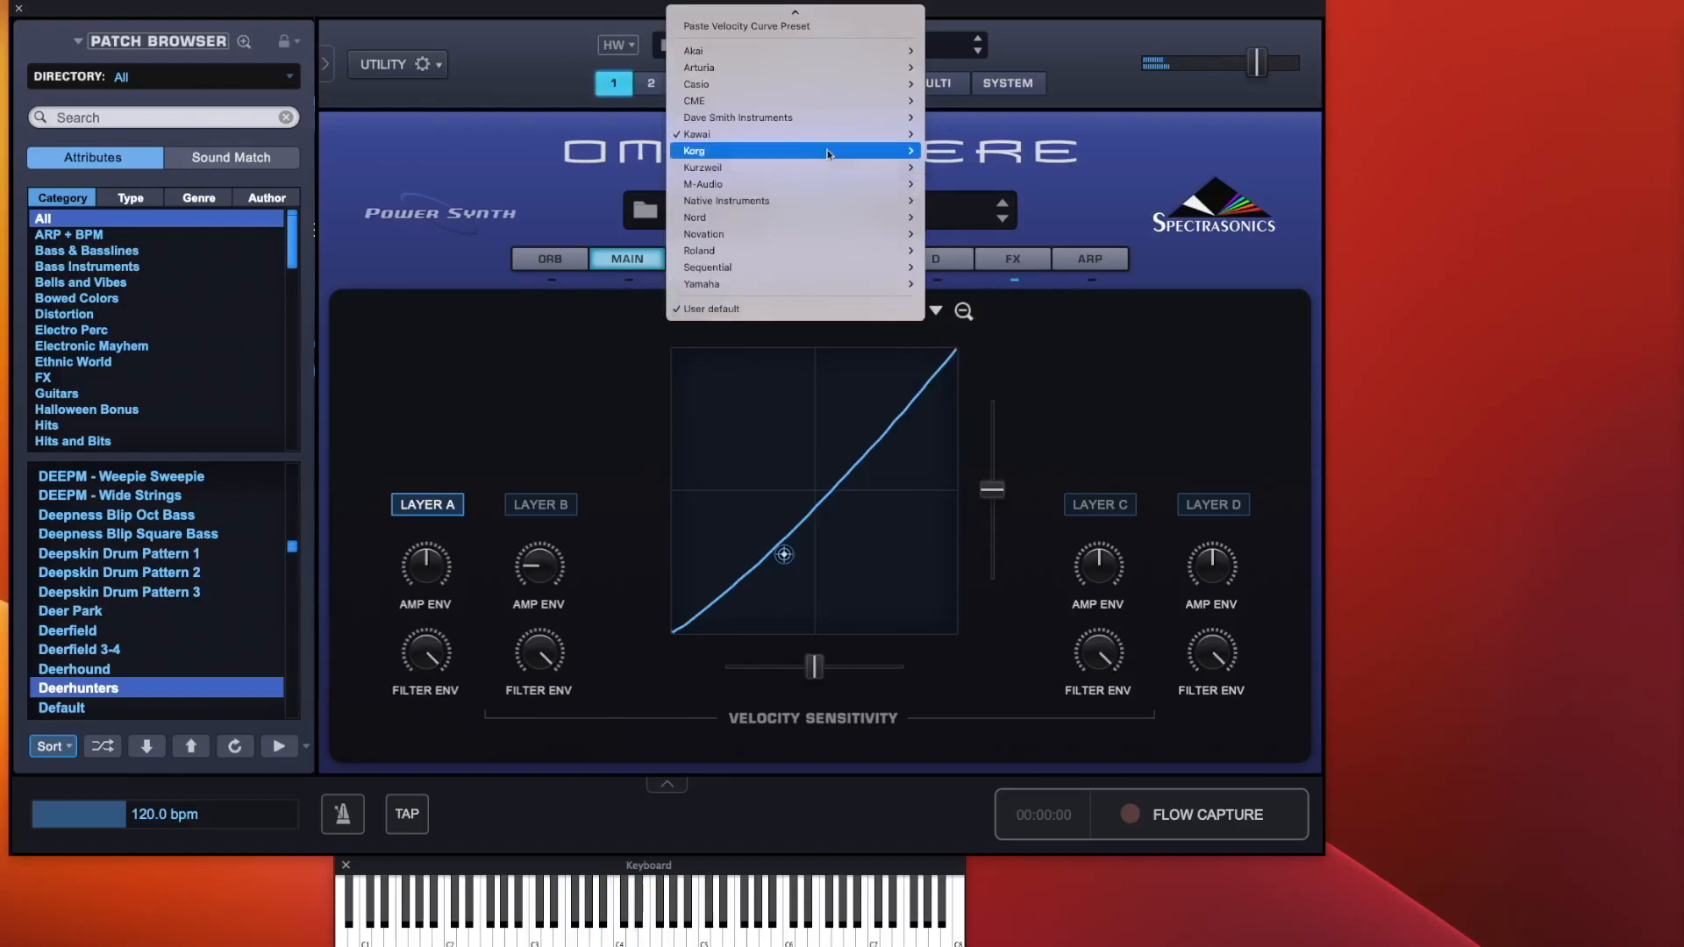
pyautogui.moveTo(829, 139)
pyautogui.scroll(1, 828, 138)
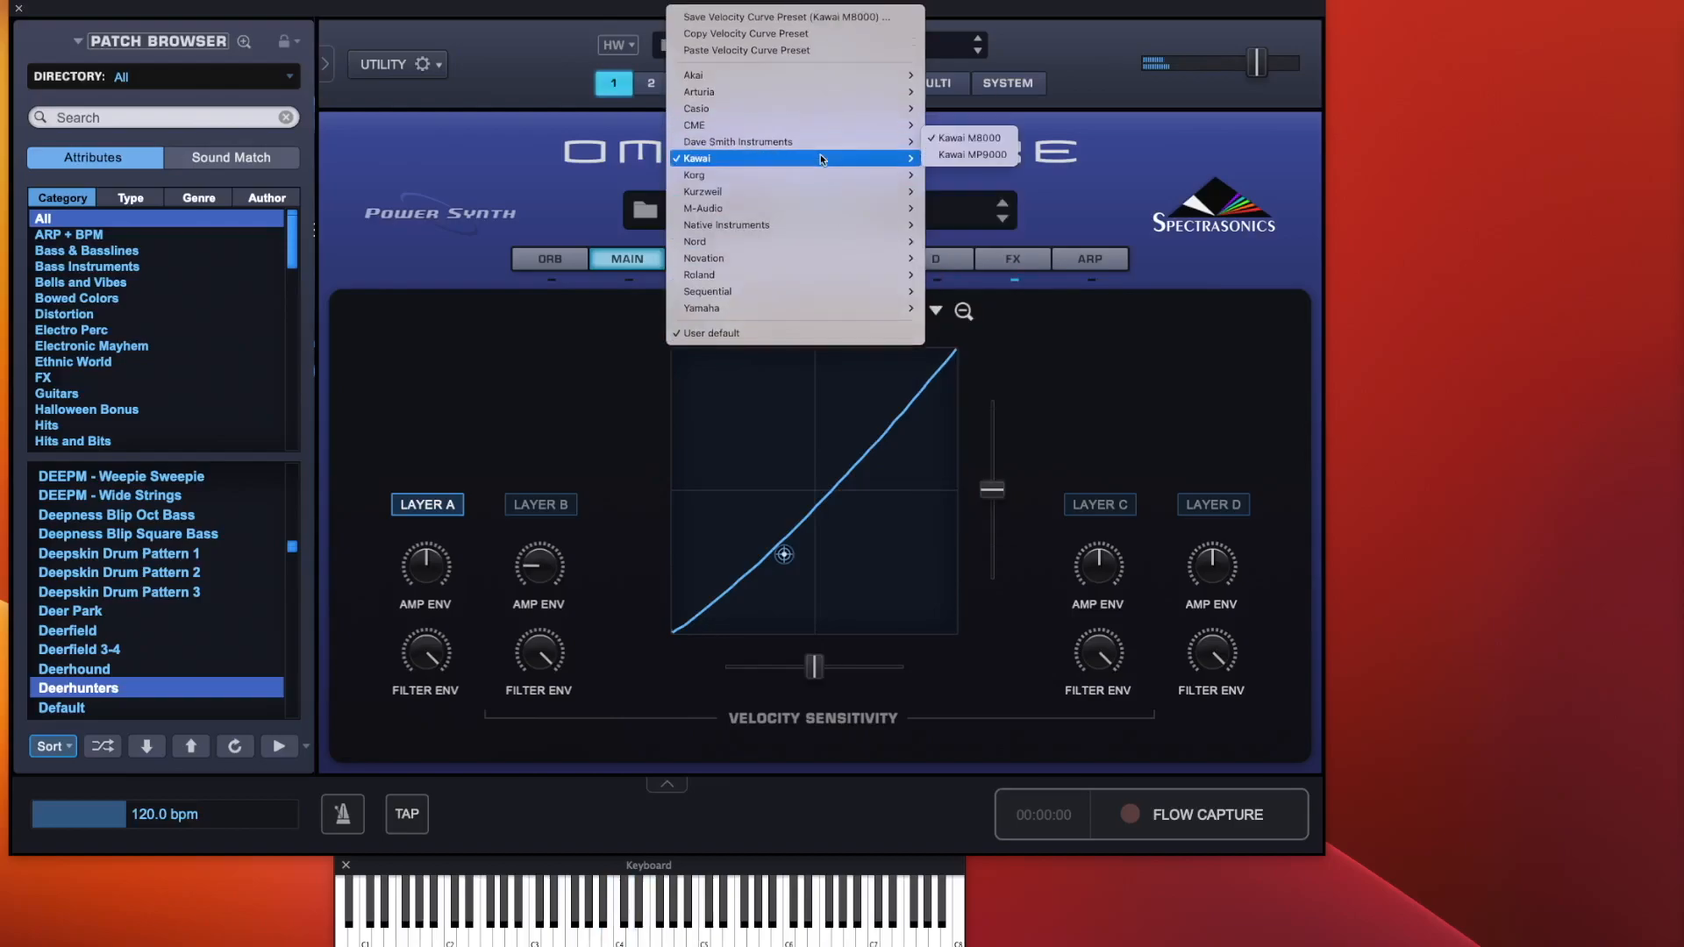
pyautogui.moveTo(832, 110)
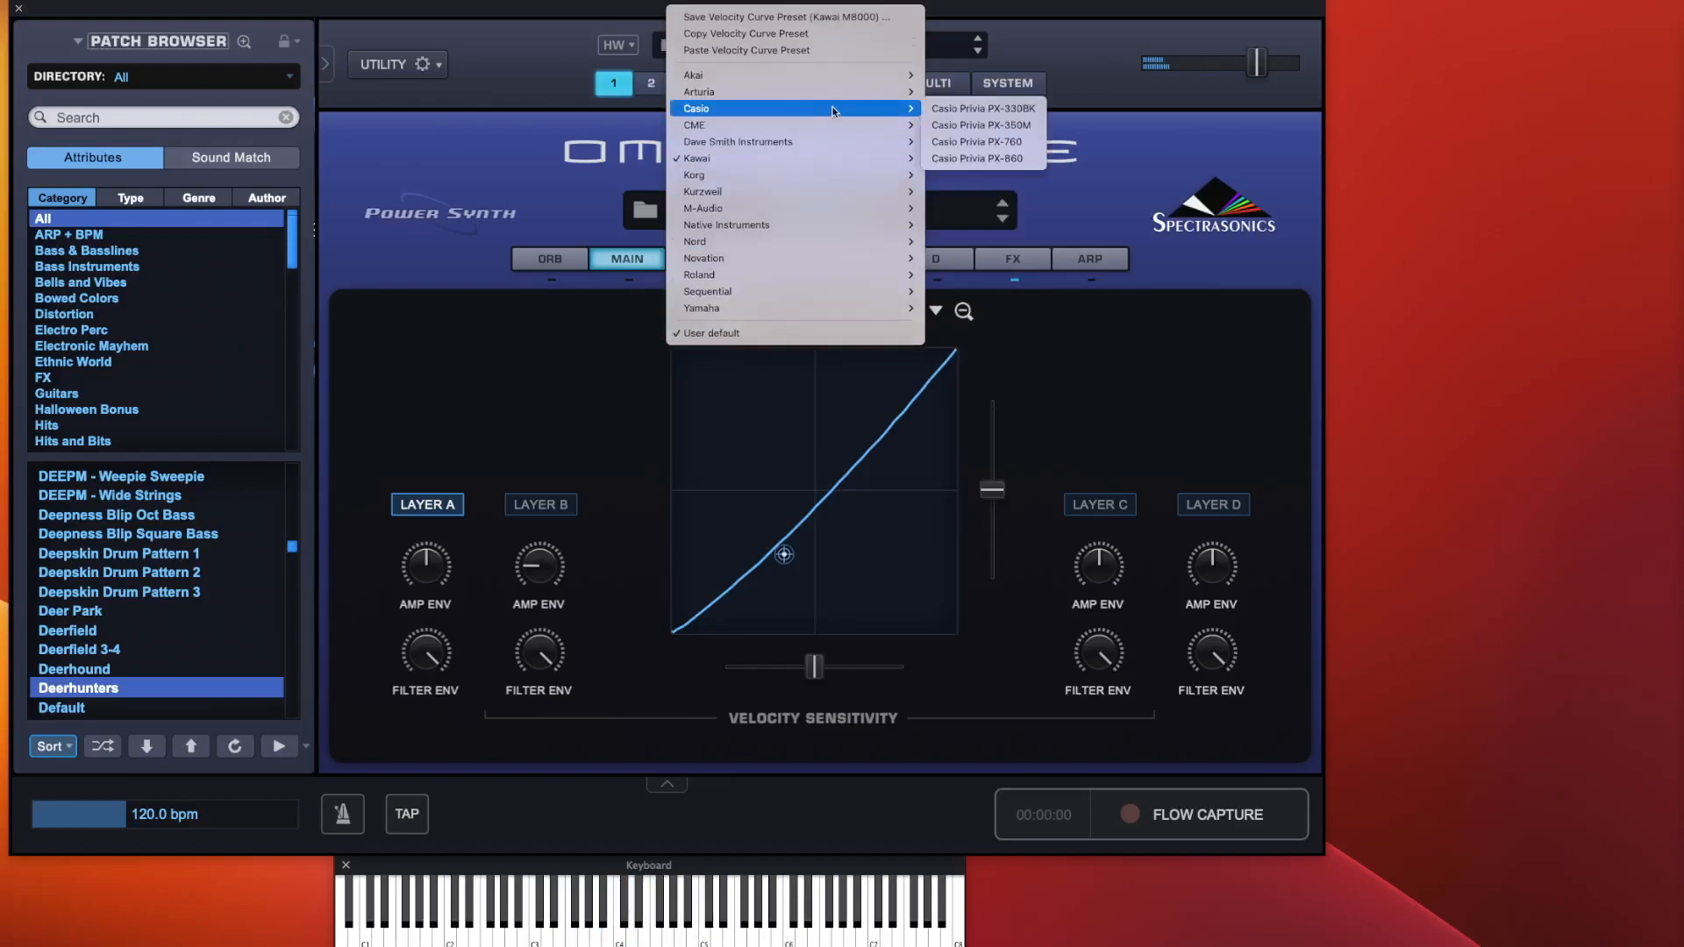
pyautogui.click(991, 106)
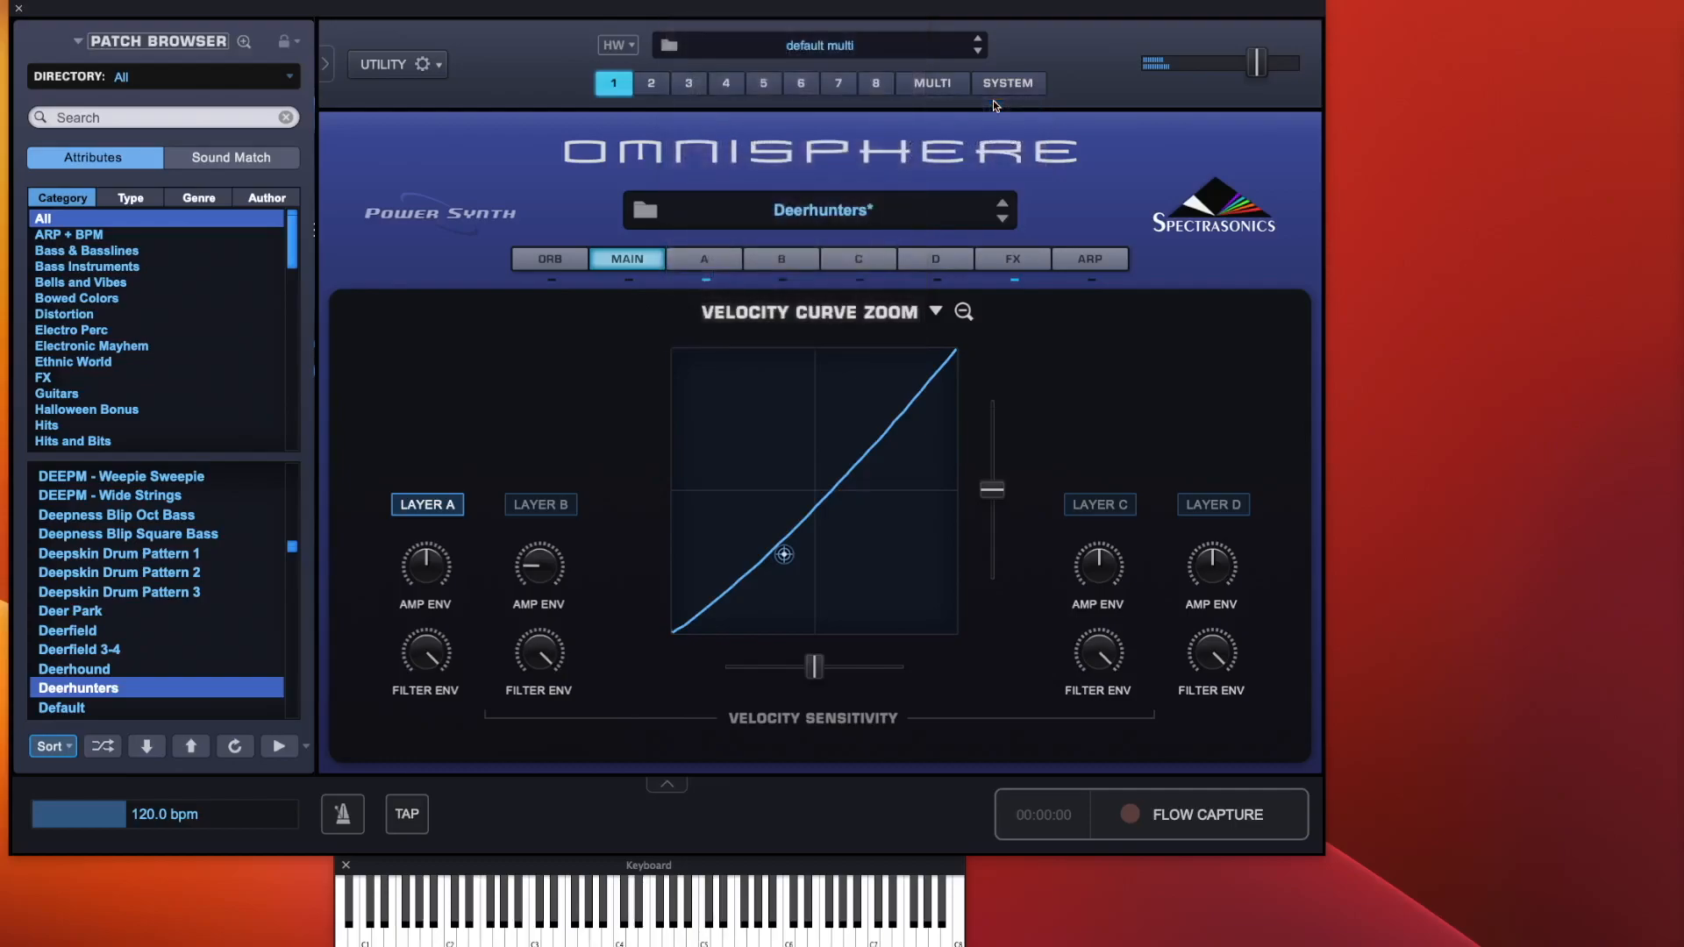
# Reset layer A's velocity curve to the User default linear curve and close the velocity curve zoom
pyautogui.click(936, 311)
pyautogui.moveTo(833, 319)
pyautogui.click(786, 418)
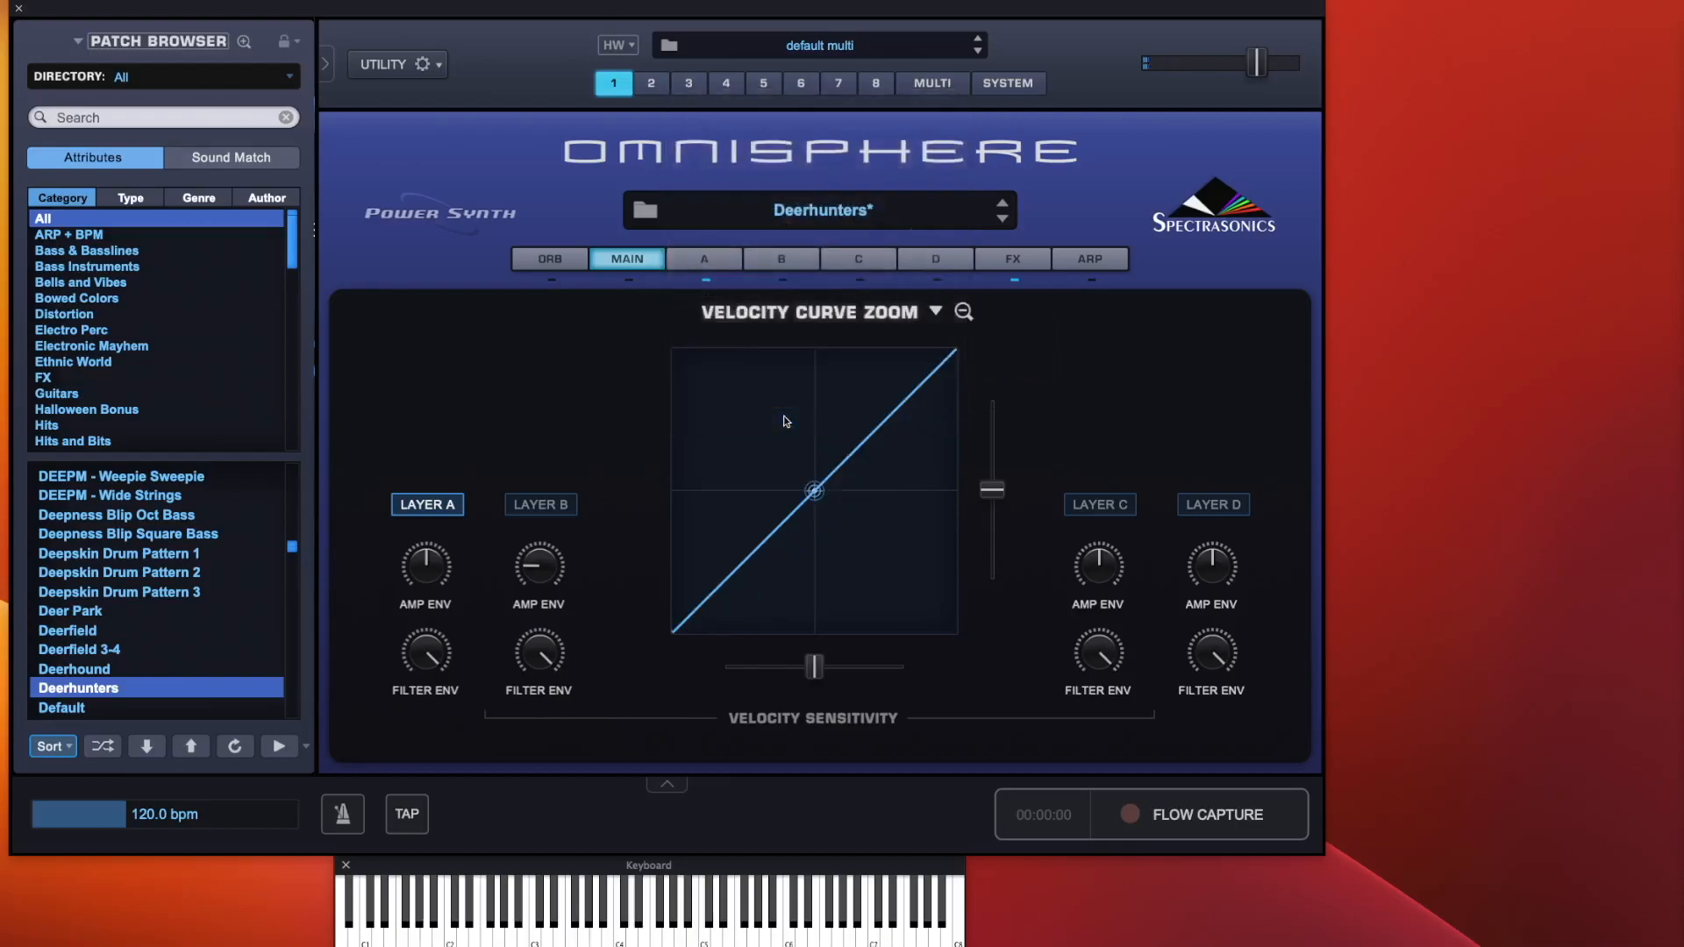
pyautogui.click(964, 310)
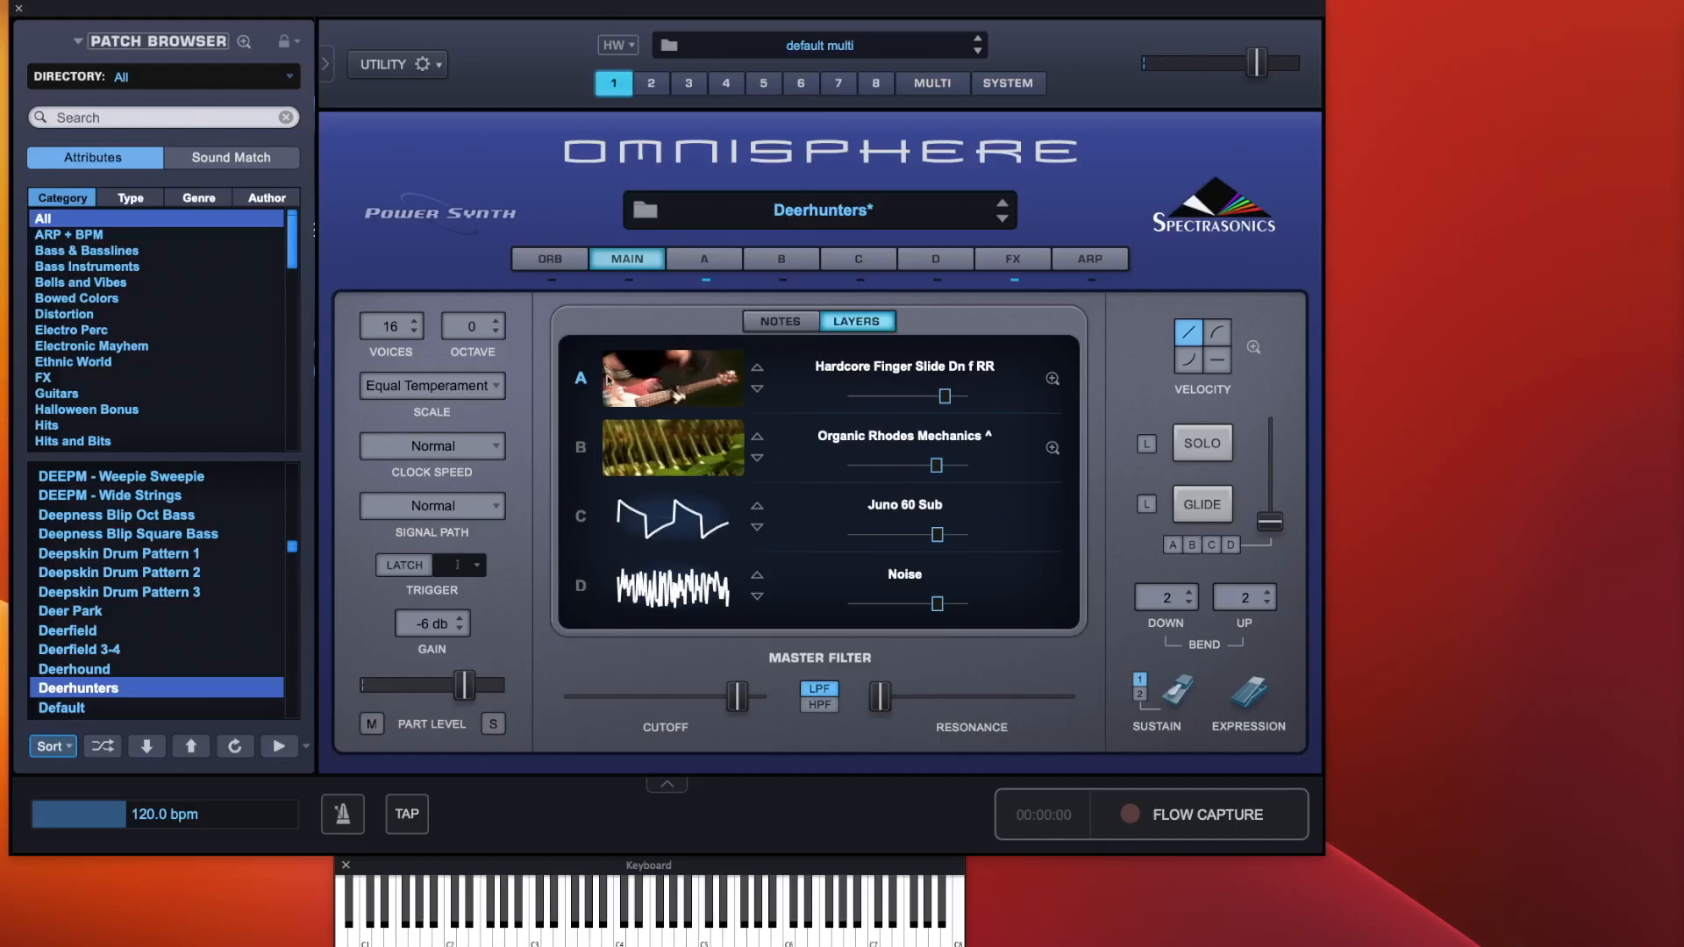
# Switch to the Notes view and back to Layers, then select layers A, D, A, C and D in turn
pyautogui.click(785, 320)
pyautogui.click(866, 324)
pyautogui.click(581, 449)
pyautogui.click(581, 584)
pyautogui.click(581, 448)
pyautogui.click(581, 516)
pyautogui.click(581, 586)
# View layer A's edit page, return to the main page, and open and close layer A's soundsource browser
pyautogui.click(706, 265)
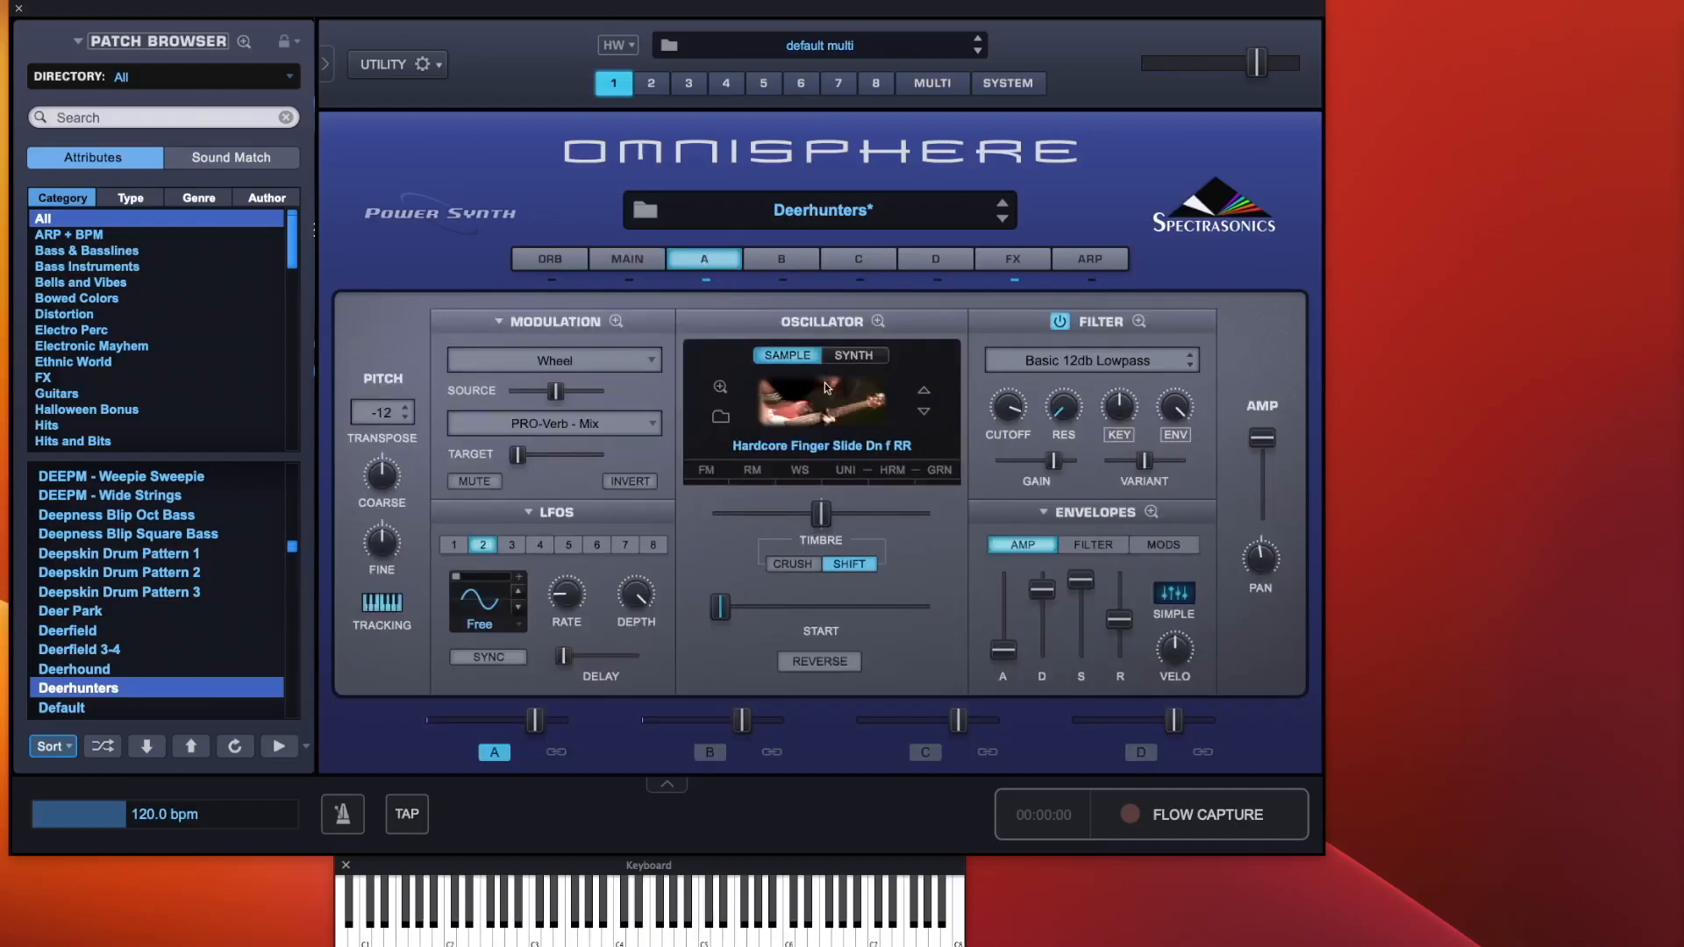
pyautogui.click(651, 265)
pyautogui.click(700, 384)
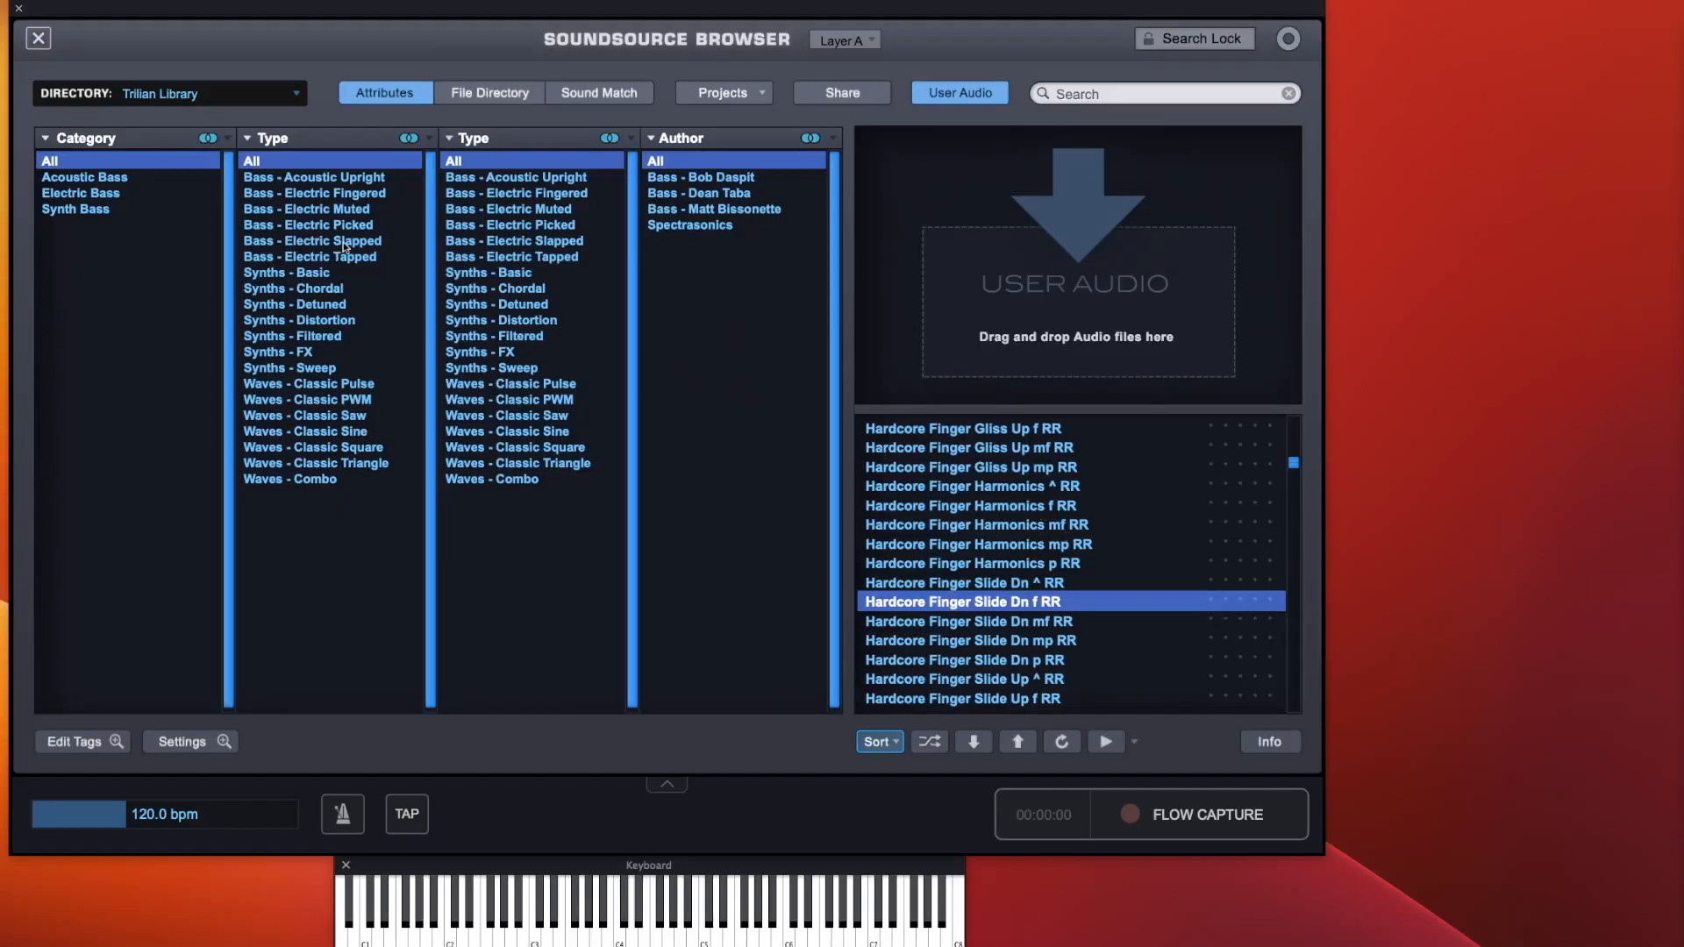
pyautogui.click(31, 42)
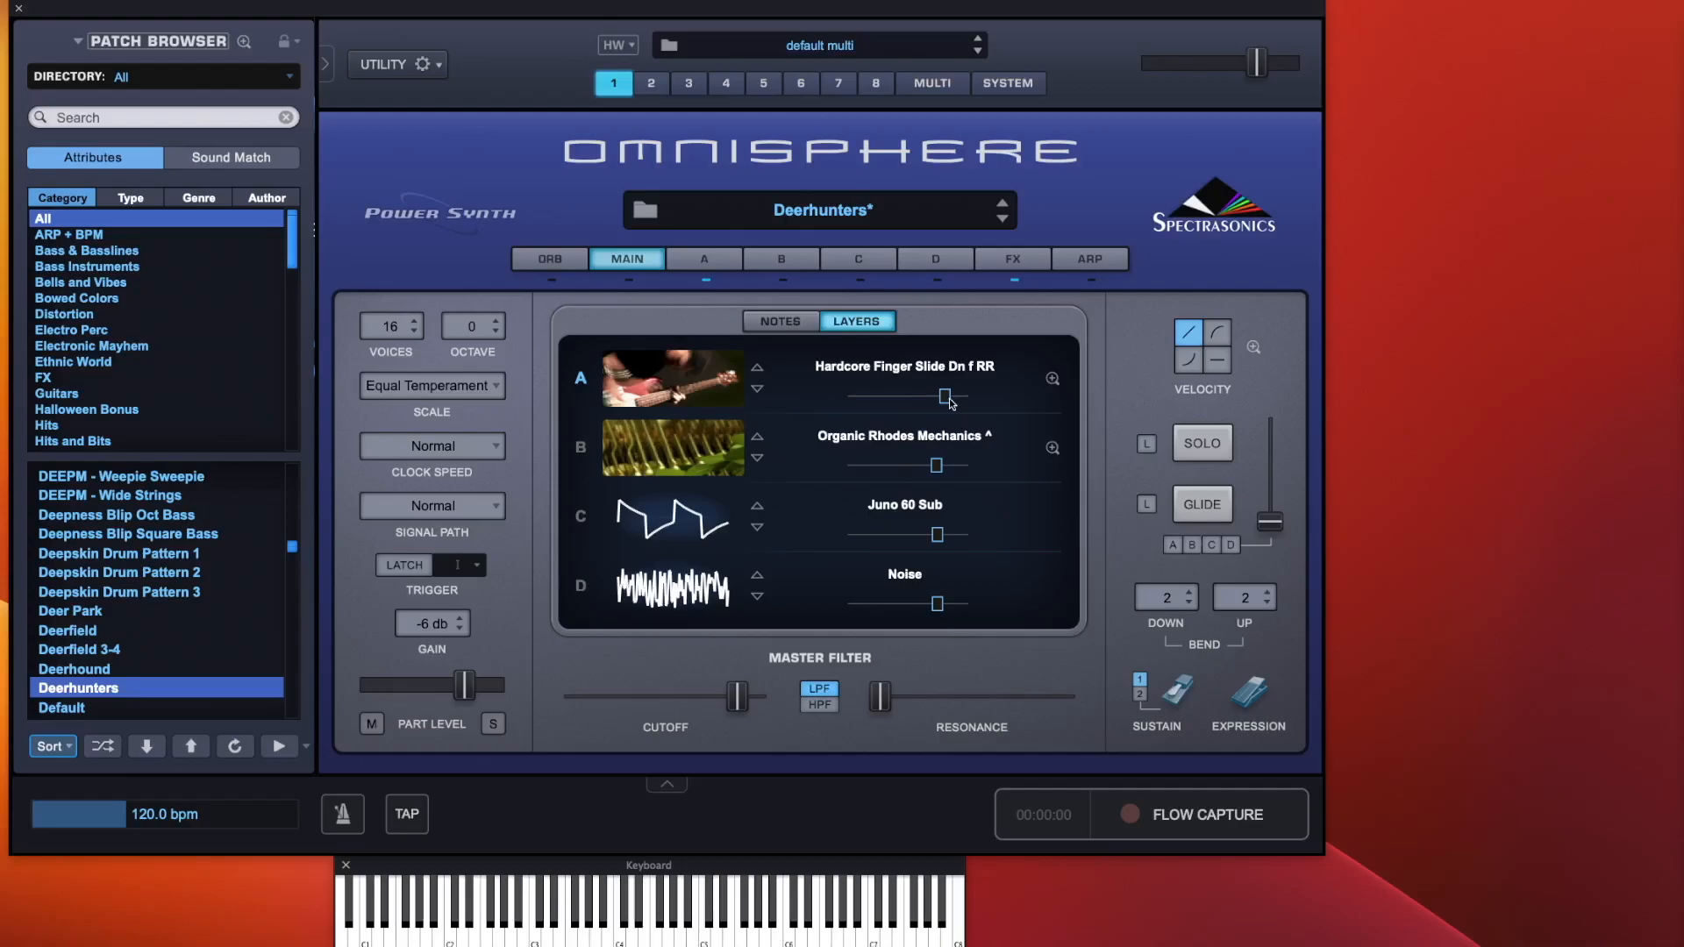
# Open layer A's soundsource zoom and rebalance the Ampeg Amp and Direct Pickup channel levels, lowering Direct Pickup
pyautogui.click(1054, 379)
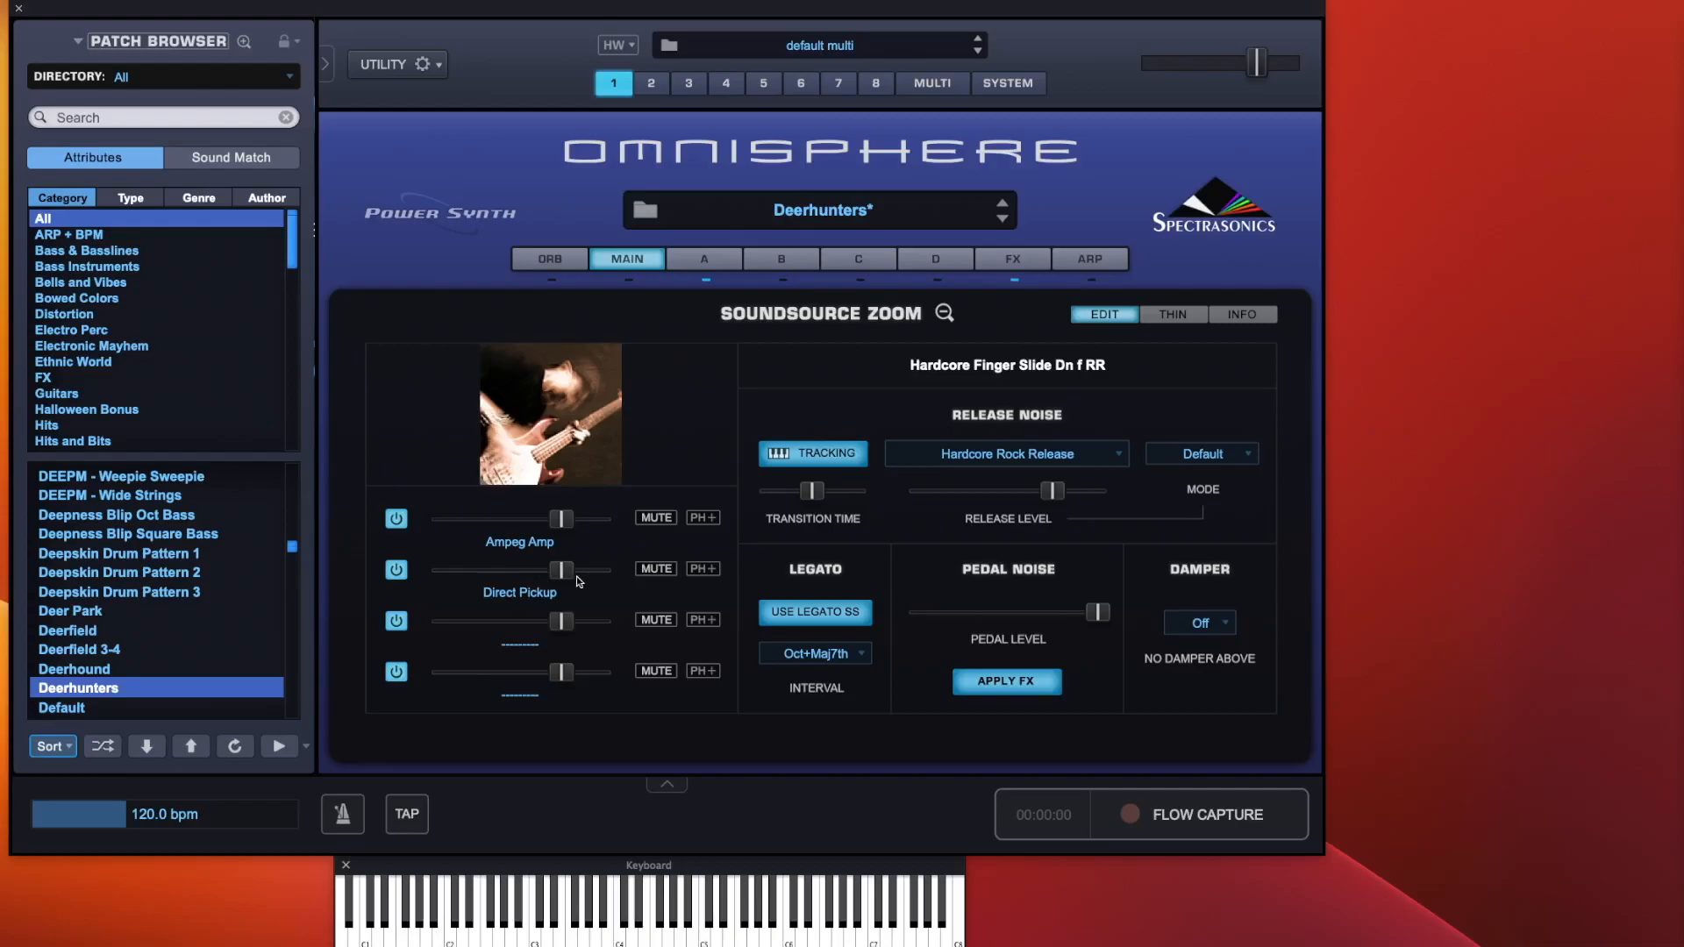
pyautogui.moveTo(567, 569); pyautogui.dragTo(439, 571)
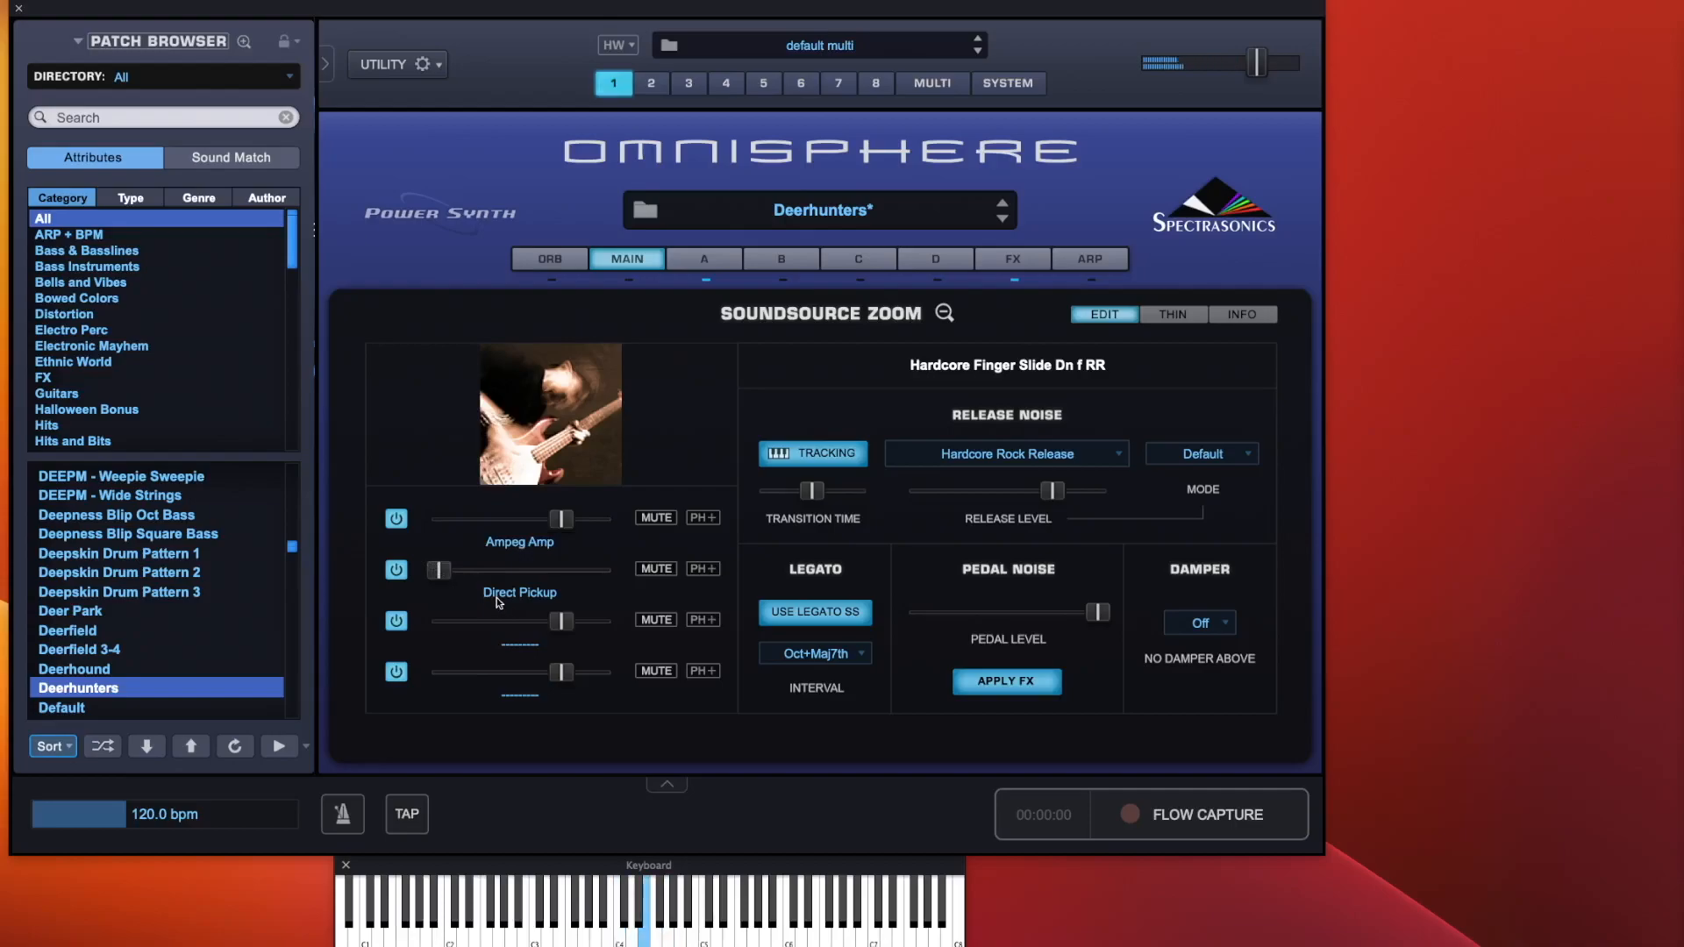
pyautogui.moveTo(440, 571); pyautogui.dragTo(630, 587)
pyautogui.moveTo(562, 520); pyautogui.dragTo(361, 523)
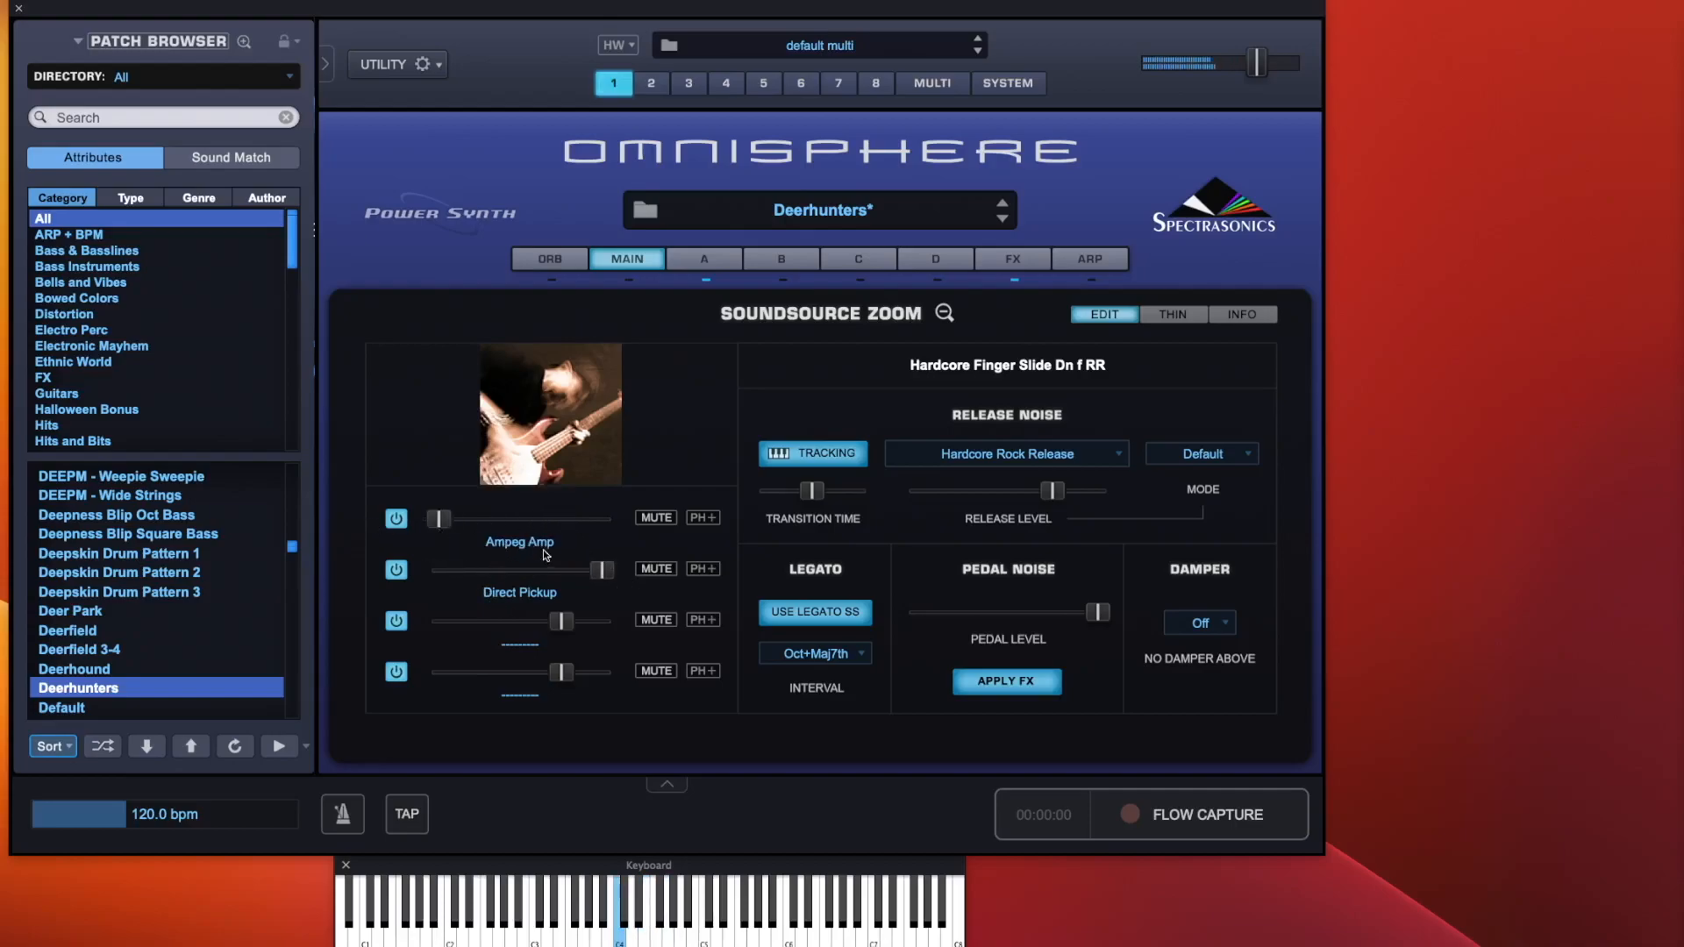
pyautogui.moveTo(594, 570); pyautogui.dragTo(553, 571)
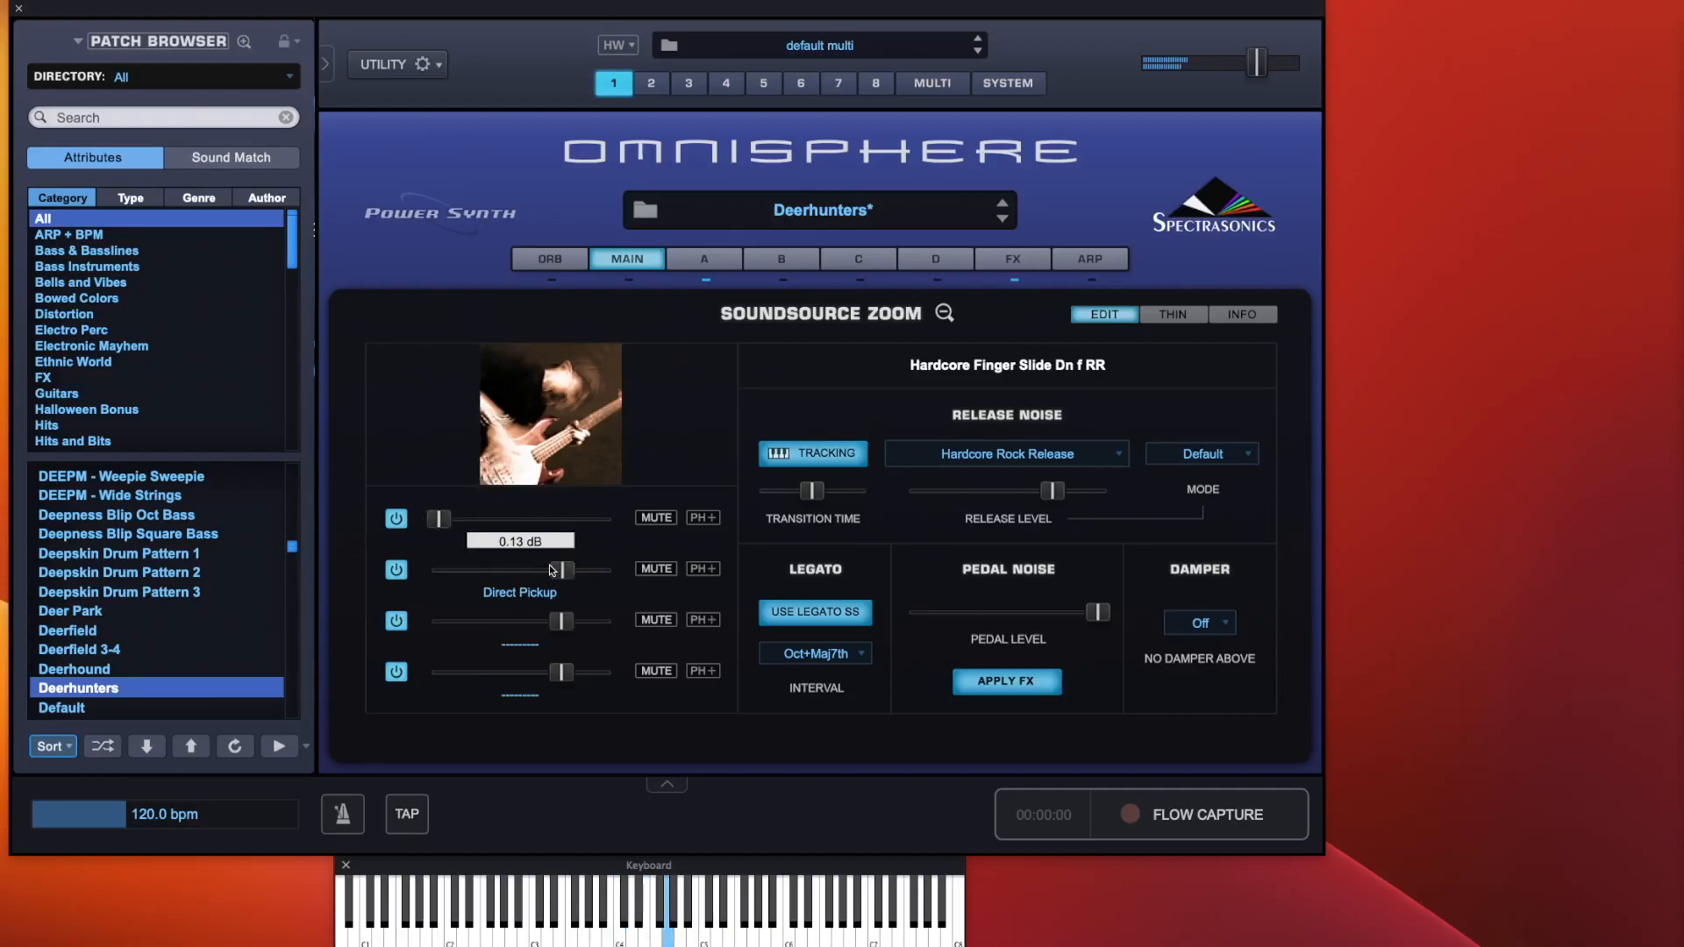
pyautogui.moveTo(450, 516); pyautogui.dragTo(511, 572)
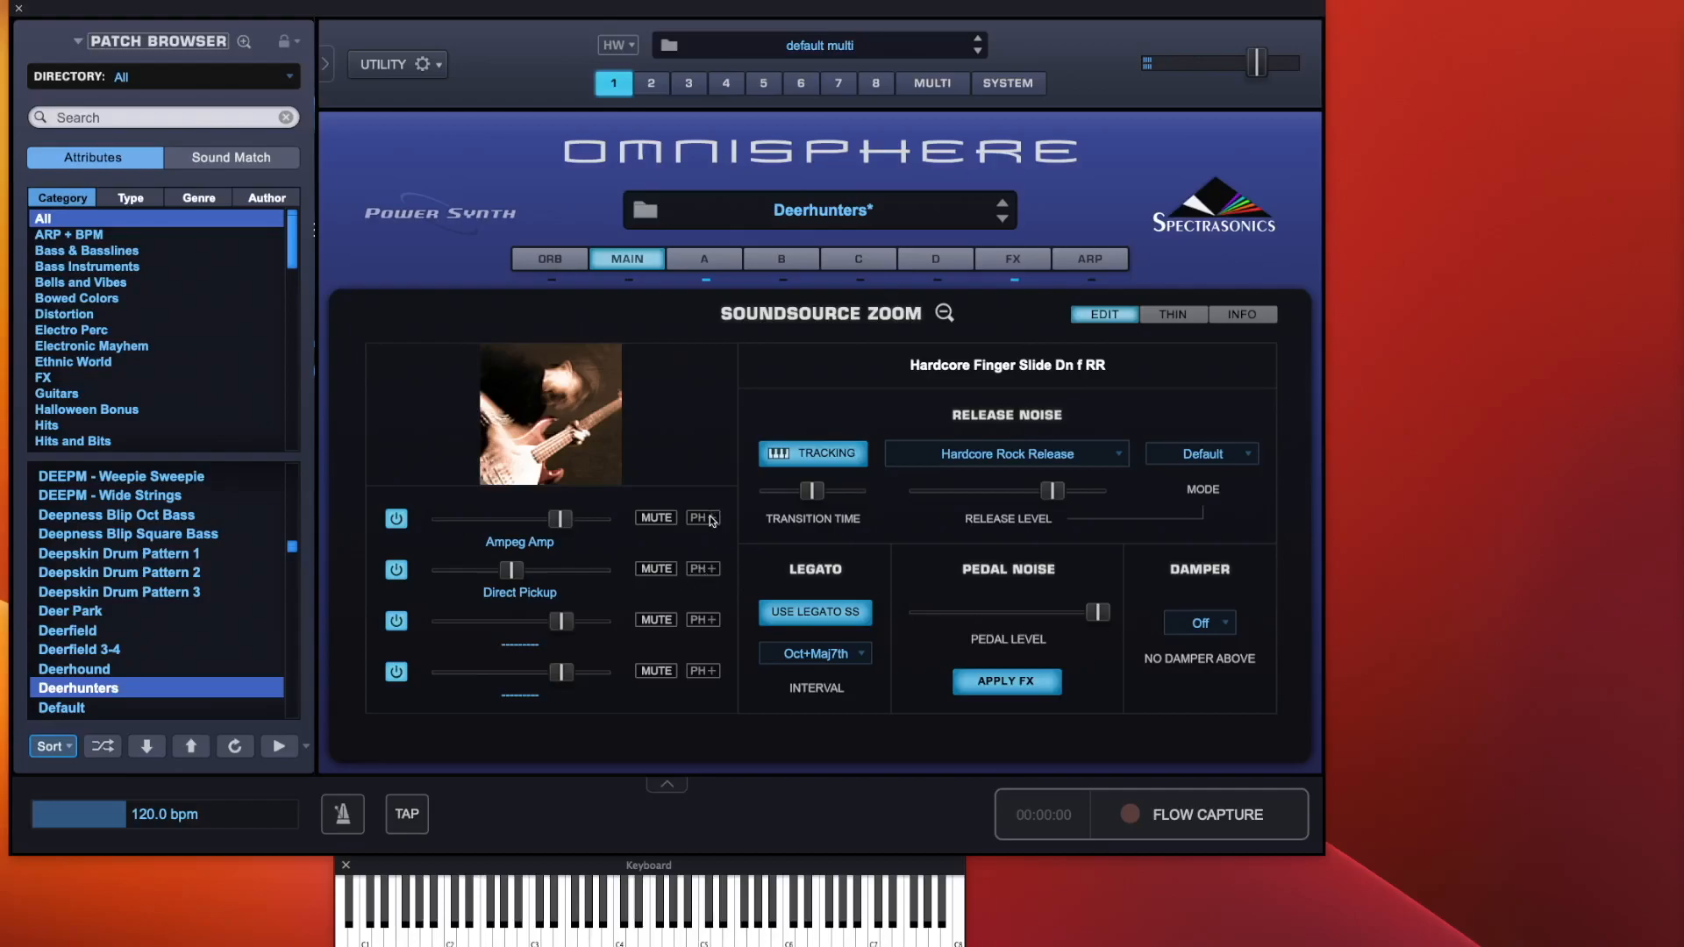
# Toggle phase inversion on the Direct Pickup channel several times, then on the Ampeg Amp channel
pyautogui.click(709, 569)
pyautogui.click(709, 570)
pyautogui.click(708, 569)
pyautogui.click(708, 569)
pyautogui.click(705, 518)
# Toggle release noise tracking off and on, and set the release noise soundsource to Blue Nile Release
pyautogui.click(831, 454)
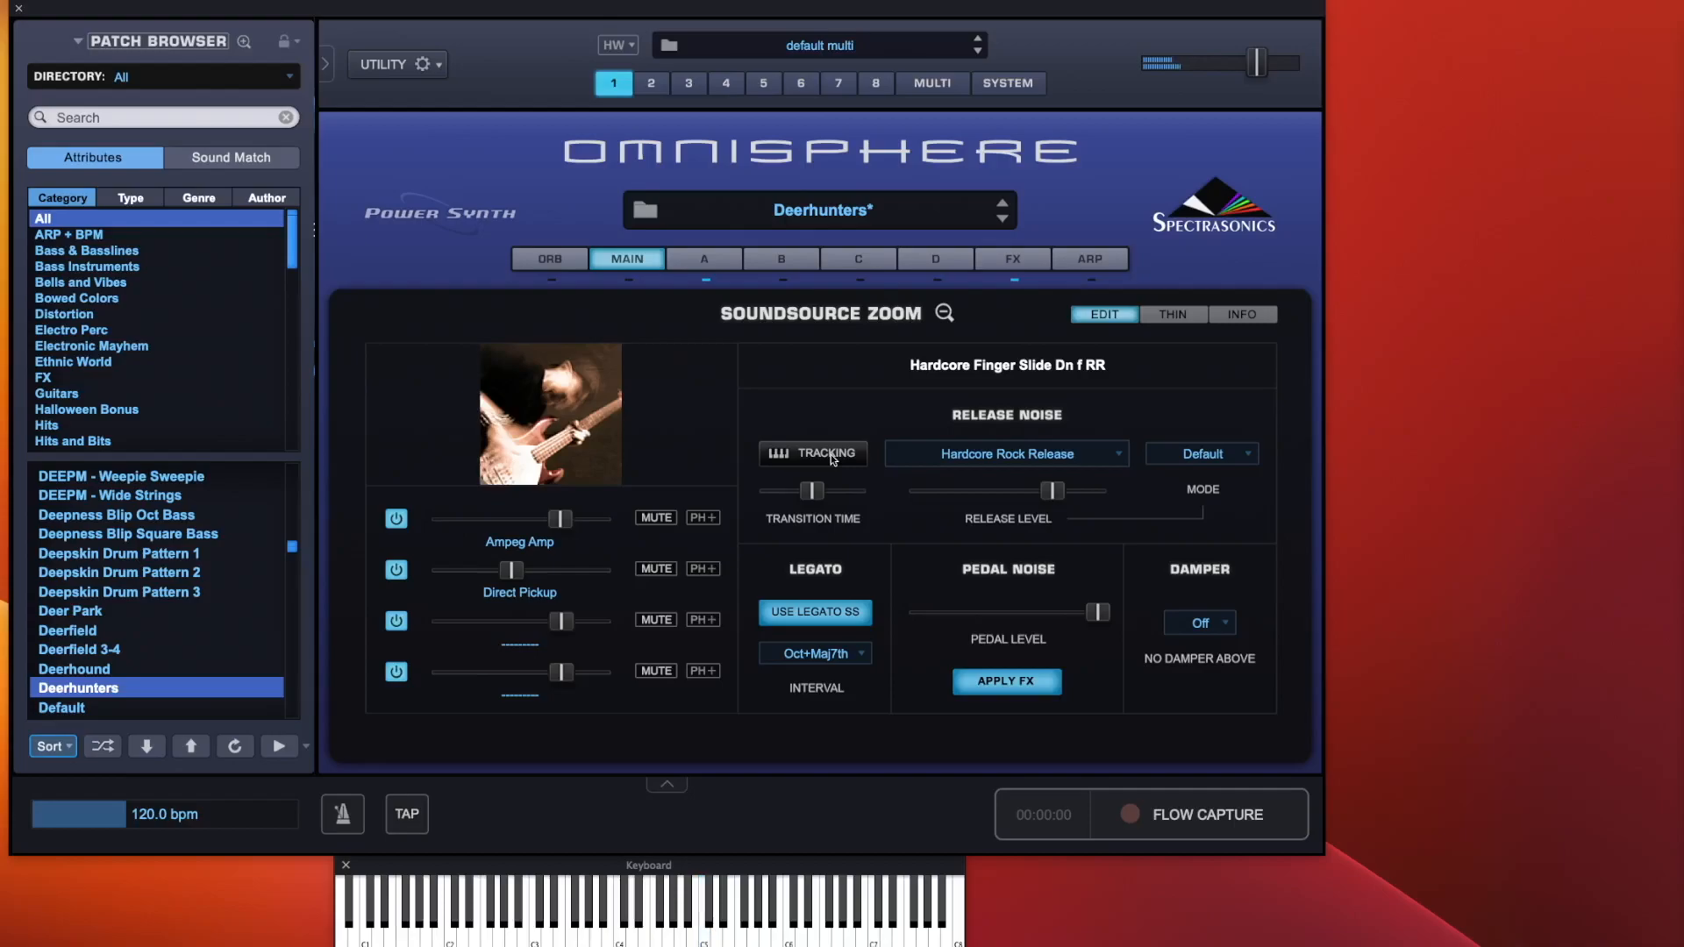
pyautogui.click(829, 455)
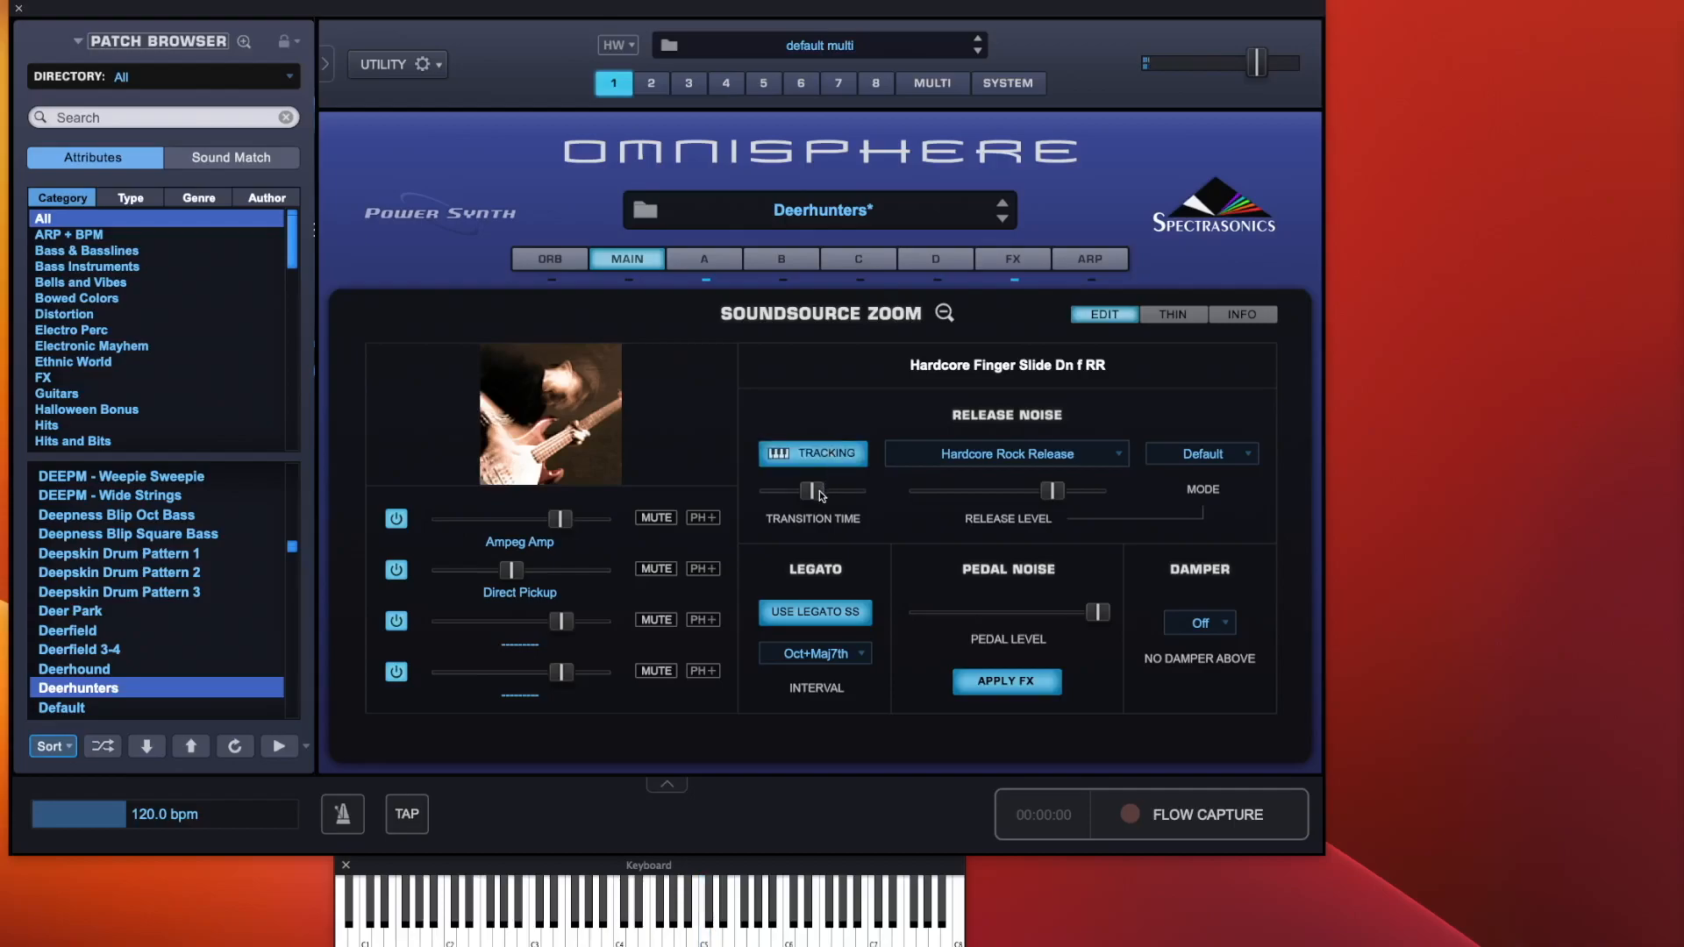
pyautogui.click(1070, 458)
pyautogui.scroll(15, 1057, 268)
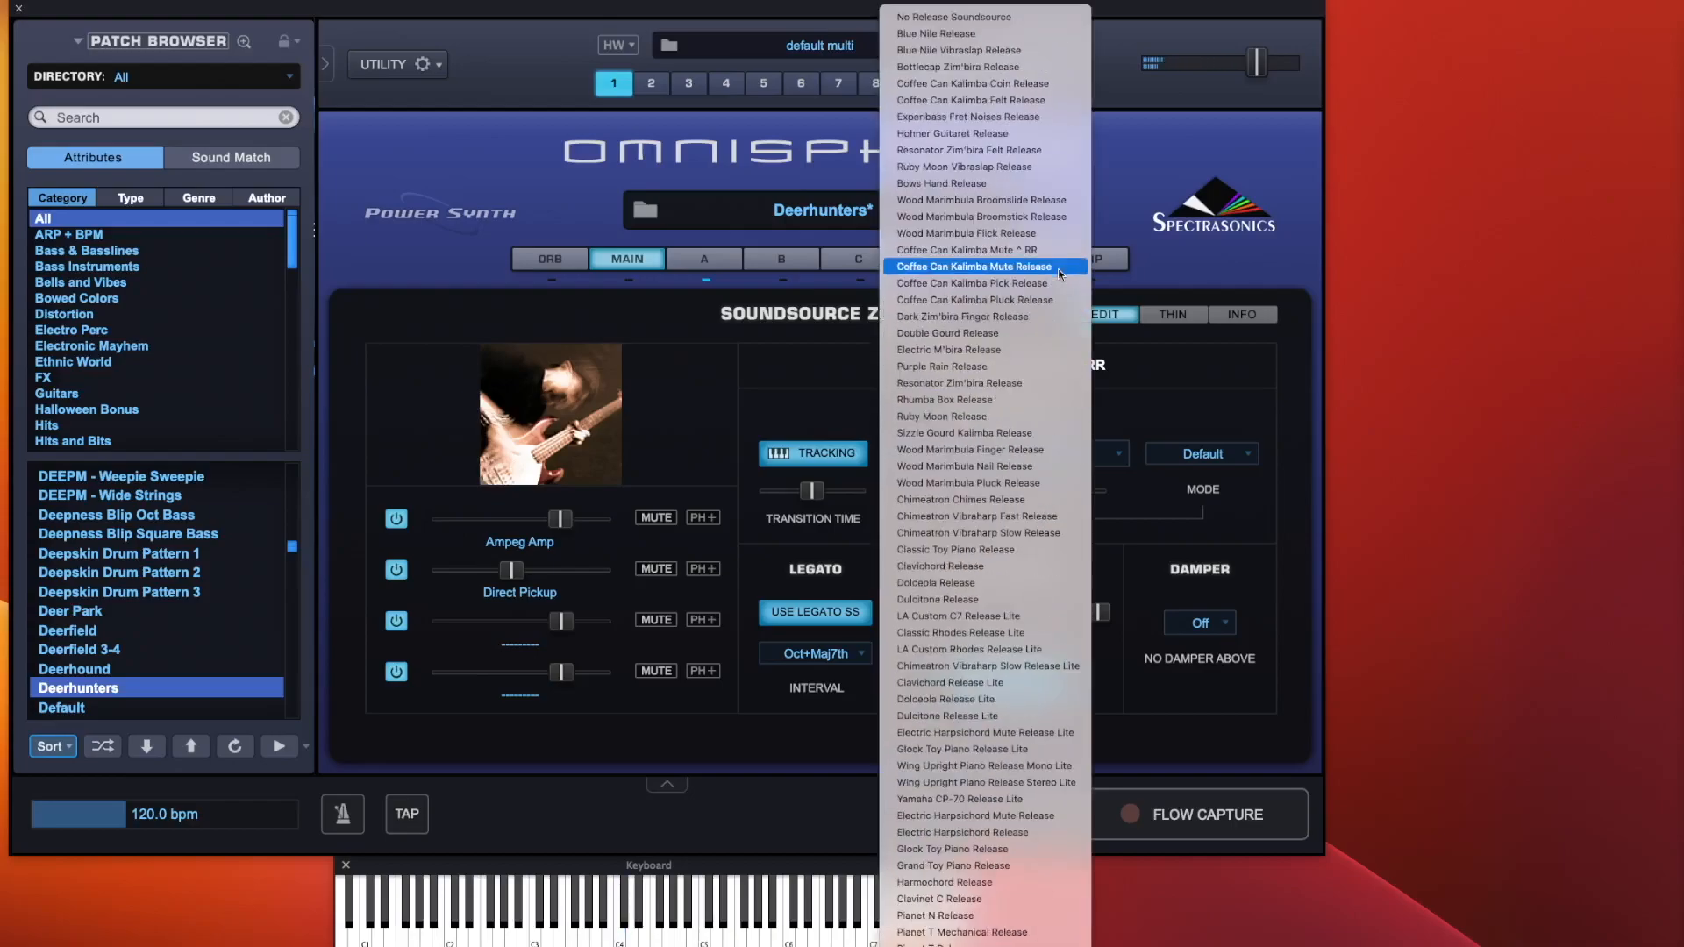
pyautogui.click(1019, 31)
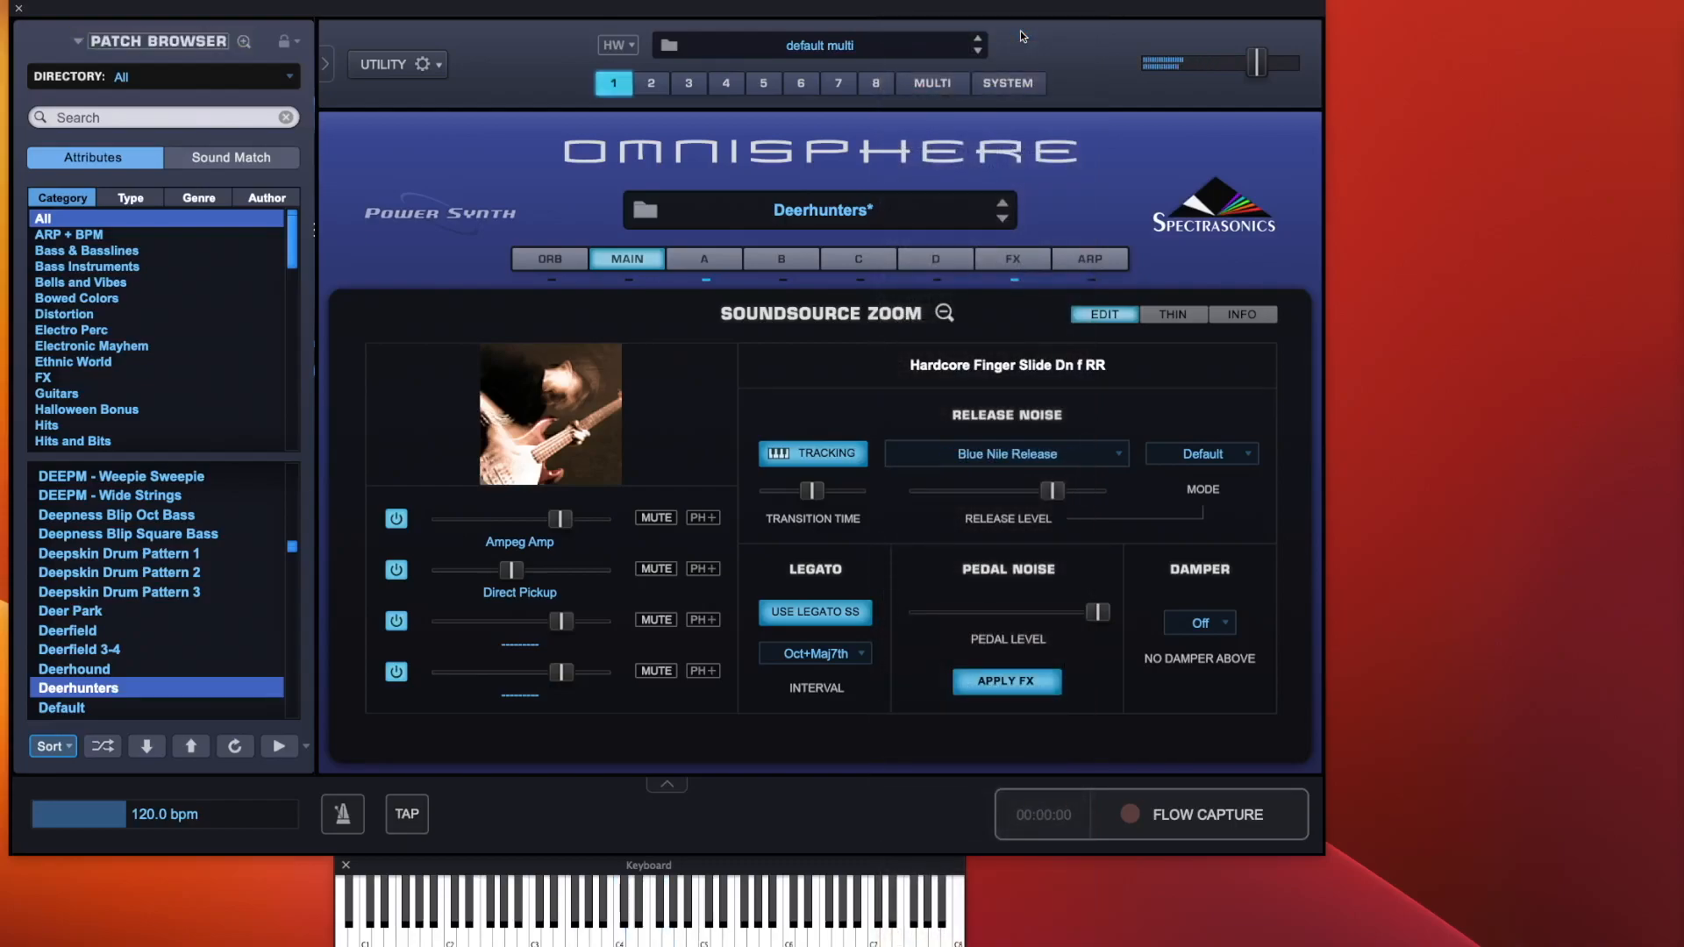
# Set the release noise soundsource to Bows Hand Release and cycle its mode through presets, ending on Trilogy
pyautogui.click(1007, 452)
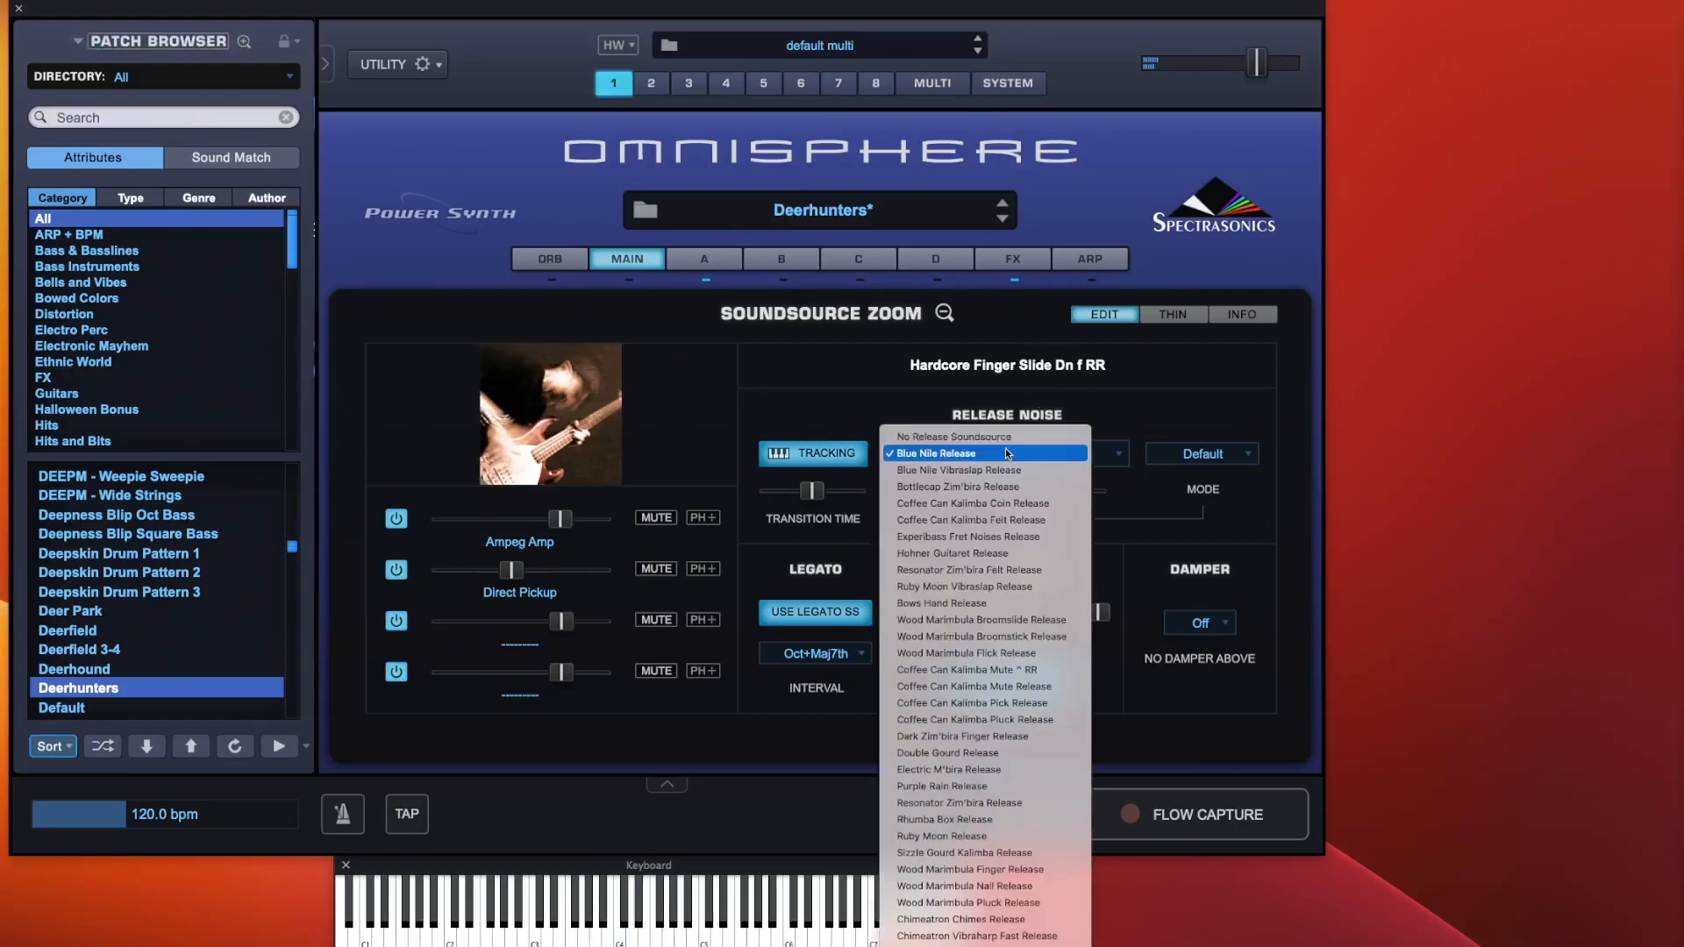
pyautogui.click(988, 603)
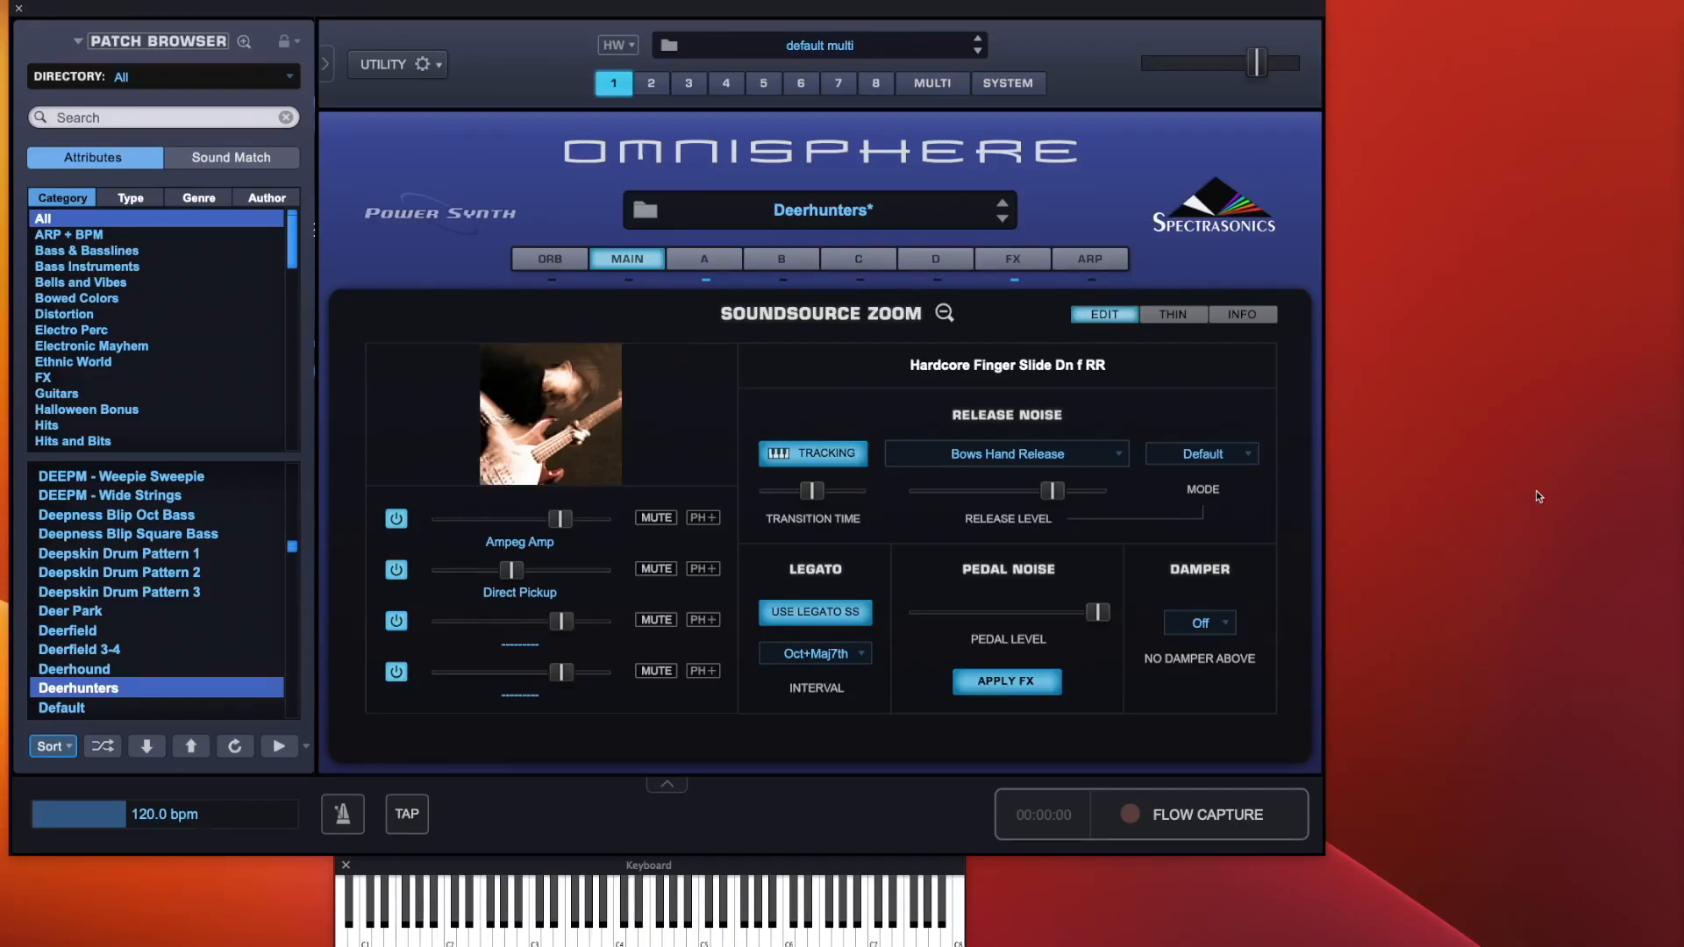
pyautogui.click(1225, 459)
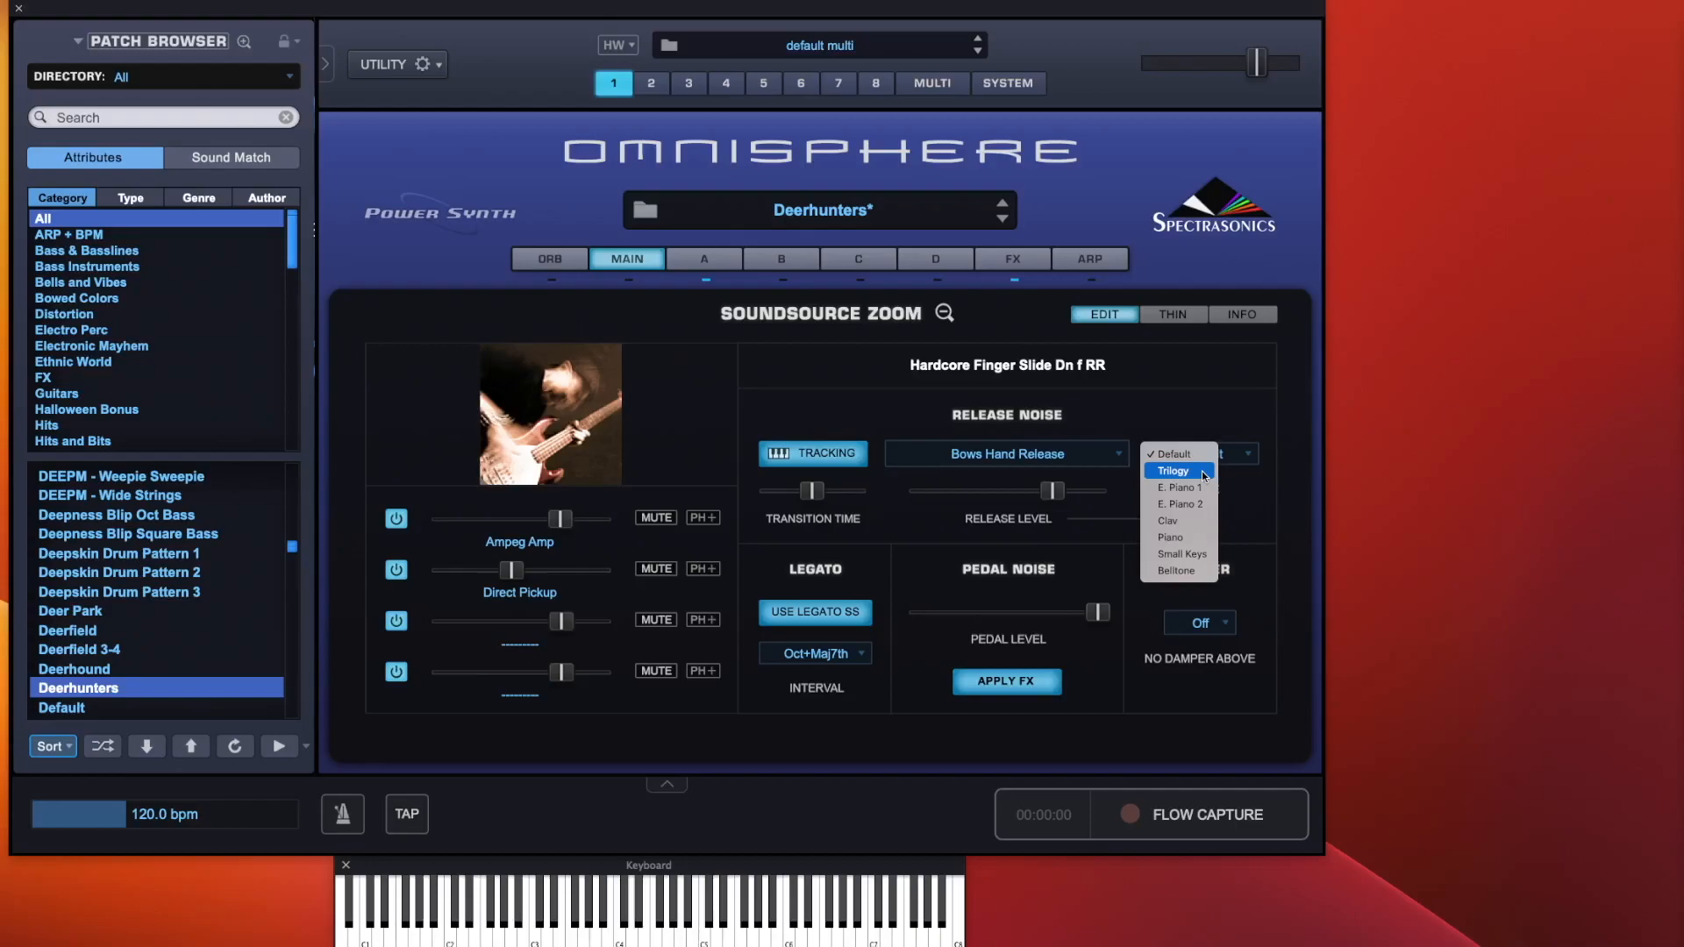
pyautogui.click(1199, 487)
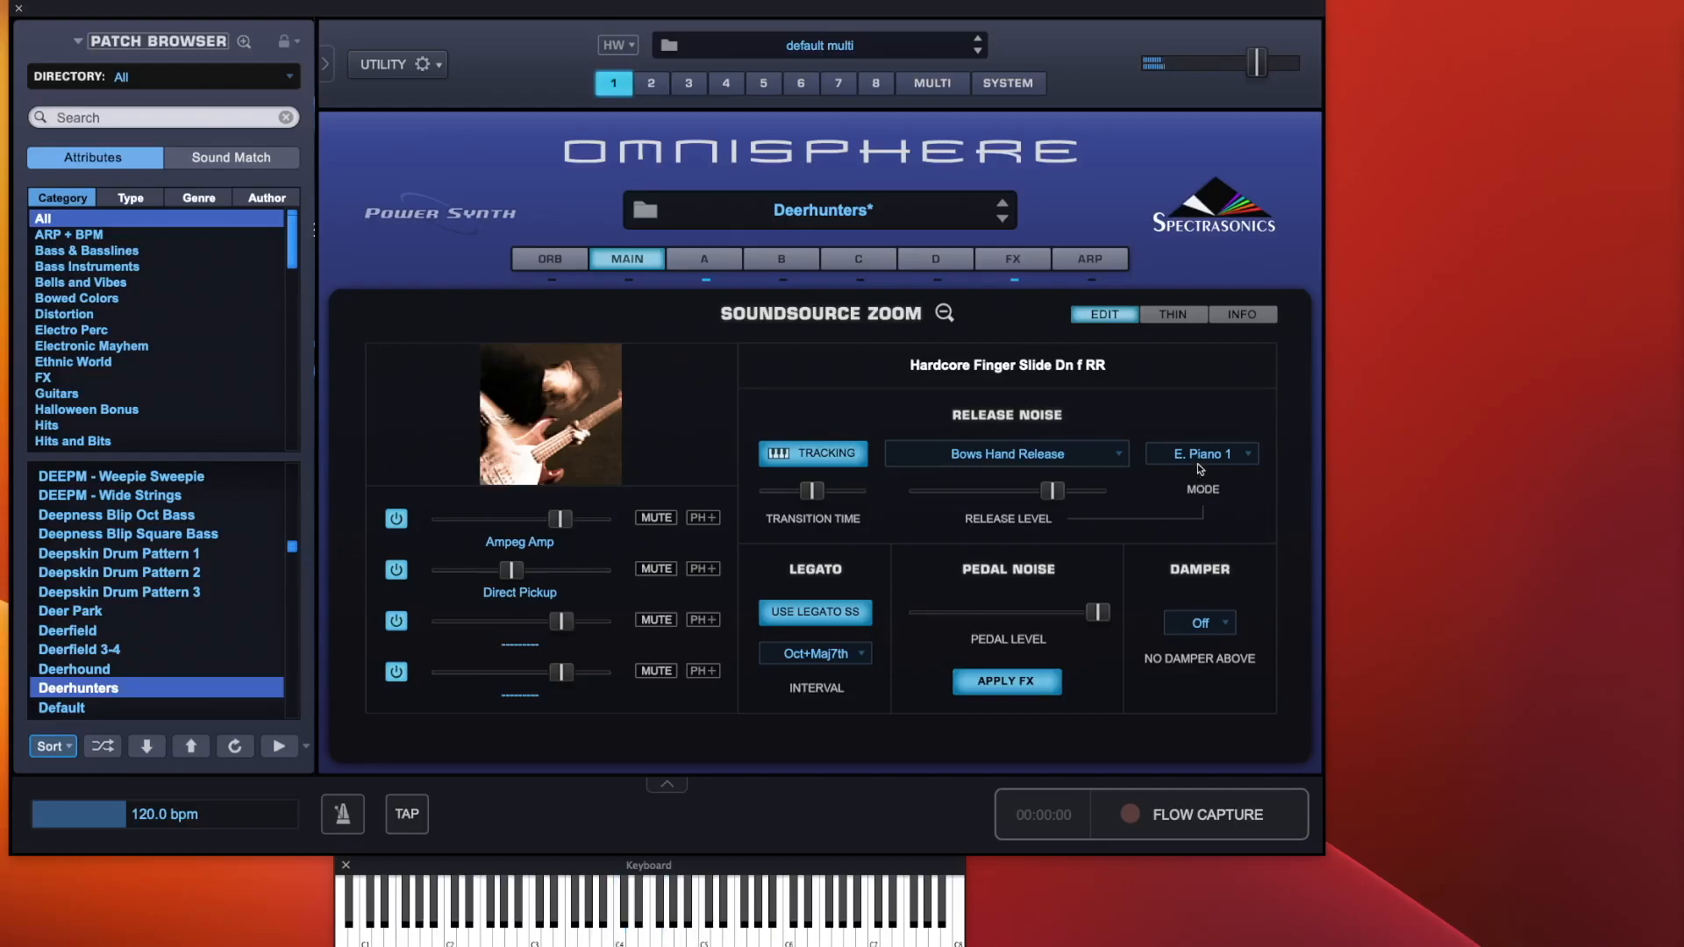
pyautogui.click(1197, 463)
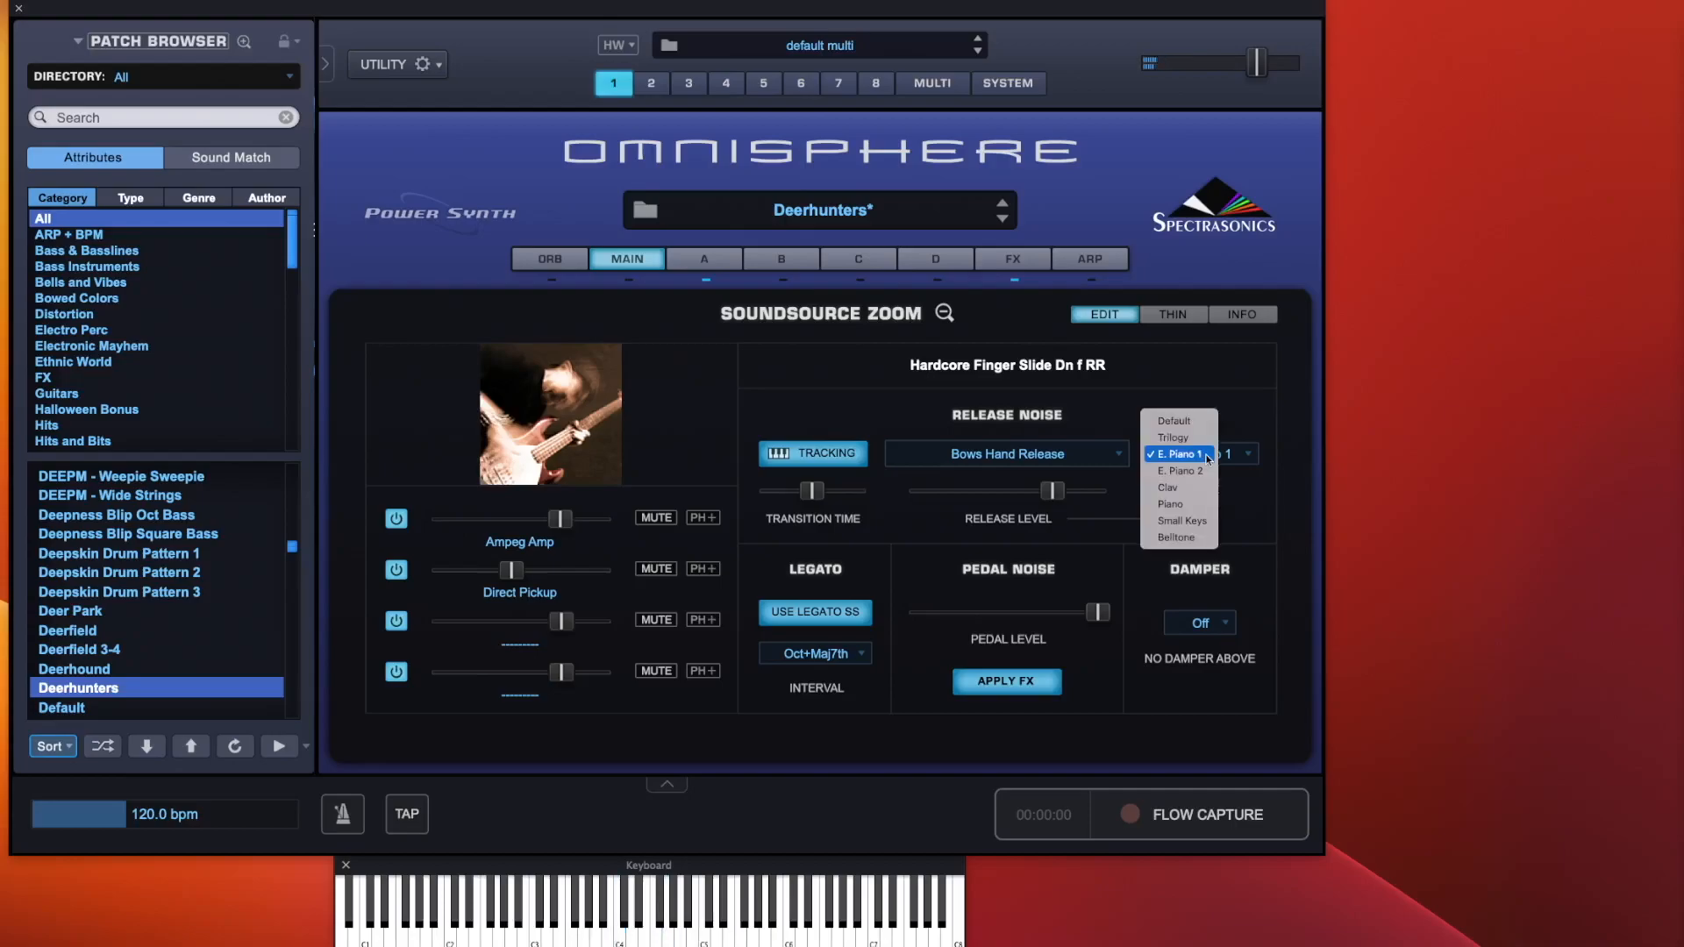
pyautogui.click(1189, 538)
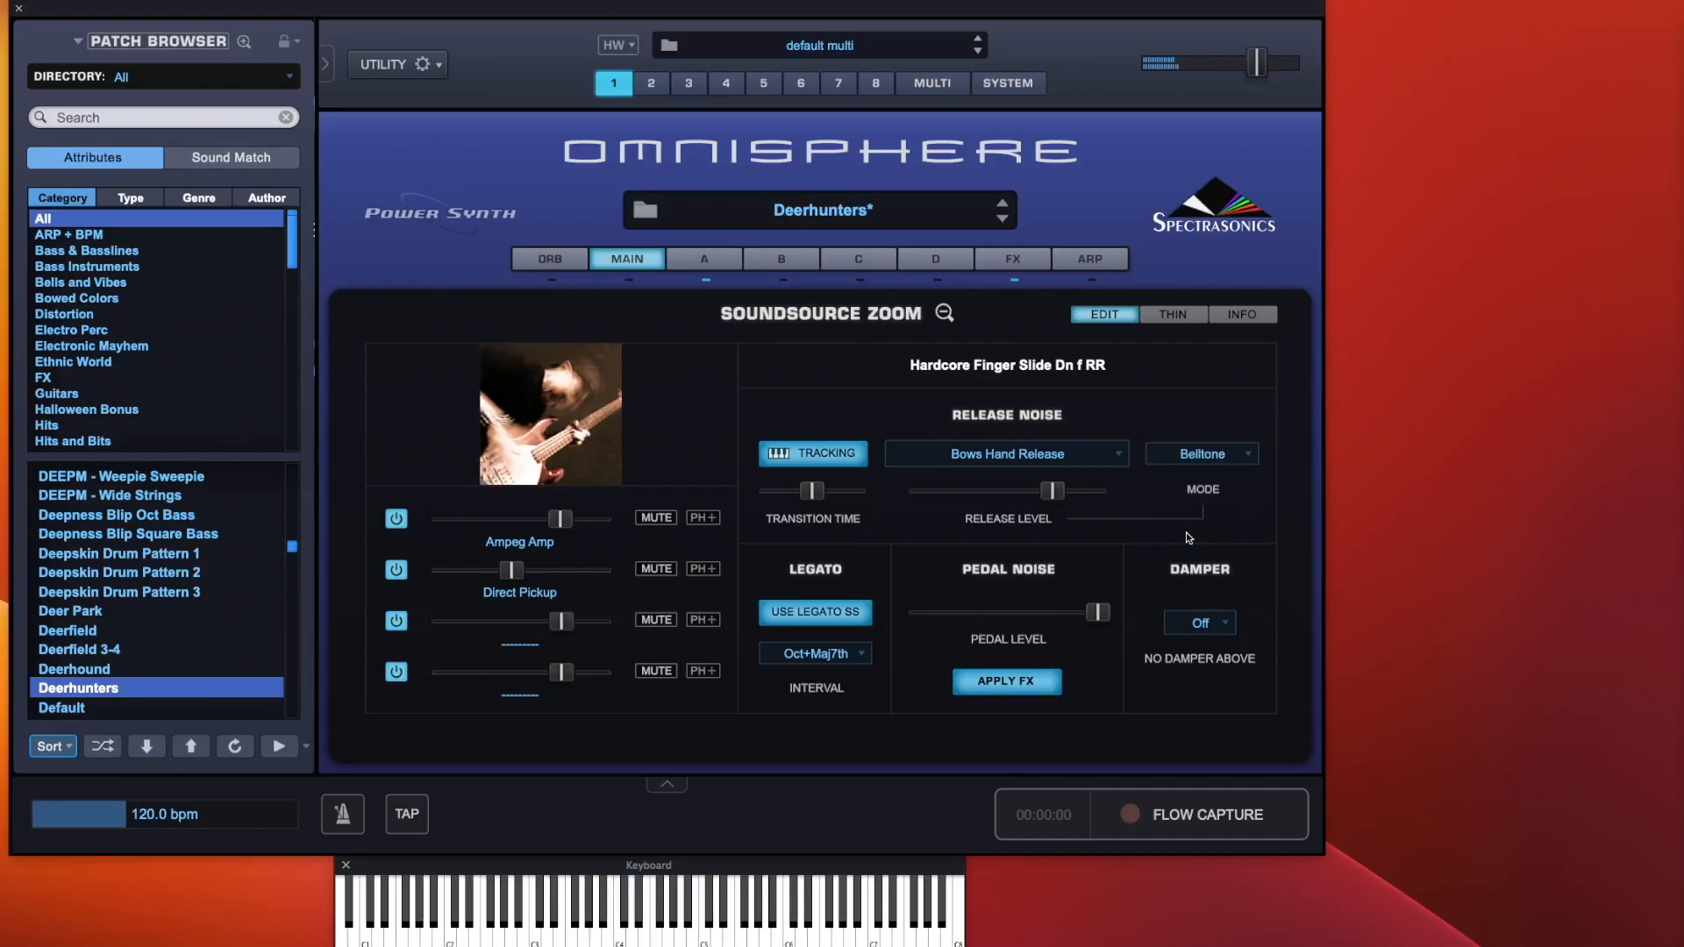
pyautogui.click(1221, 456)
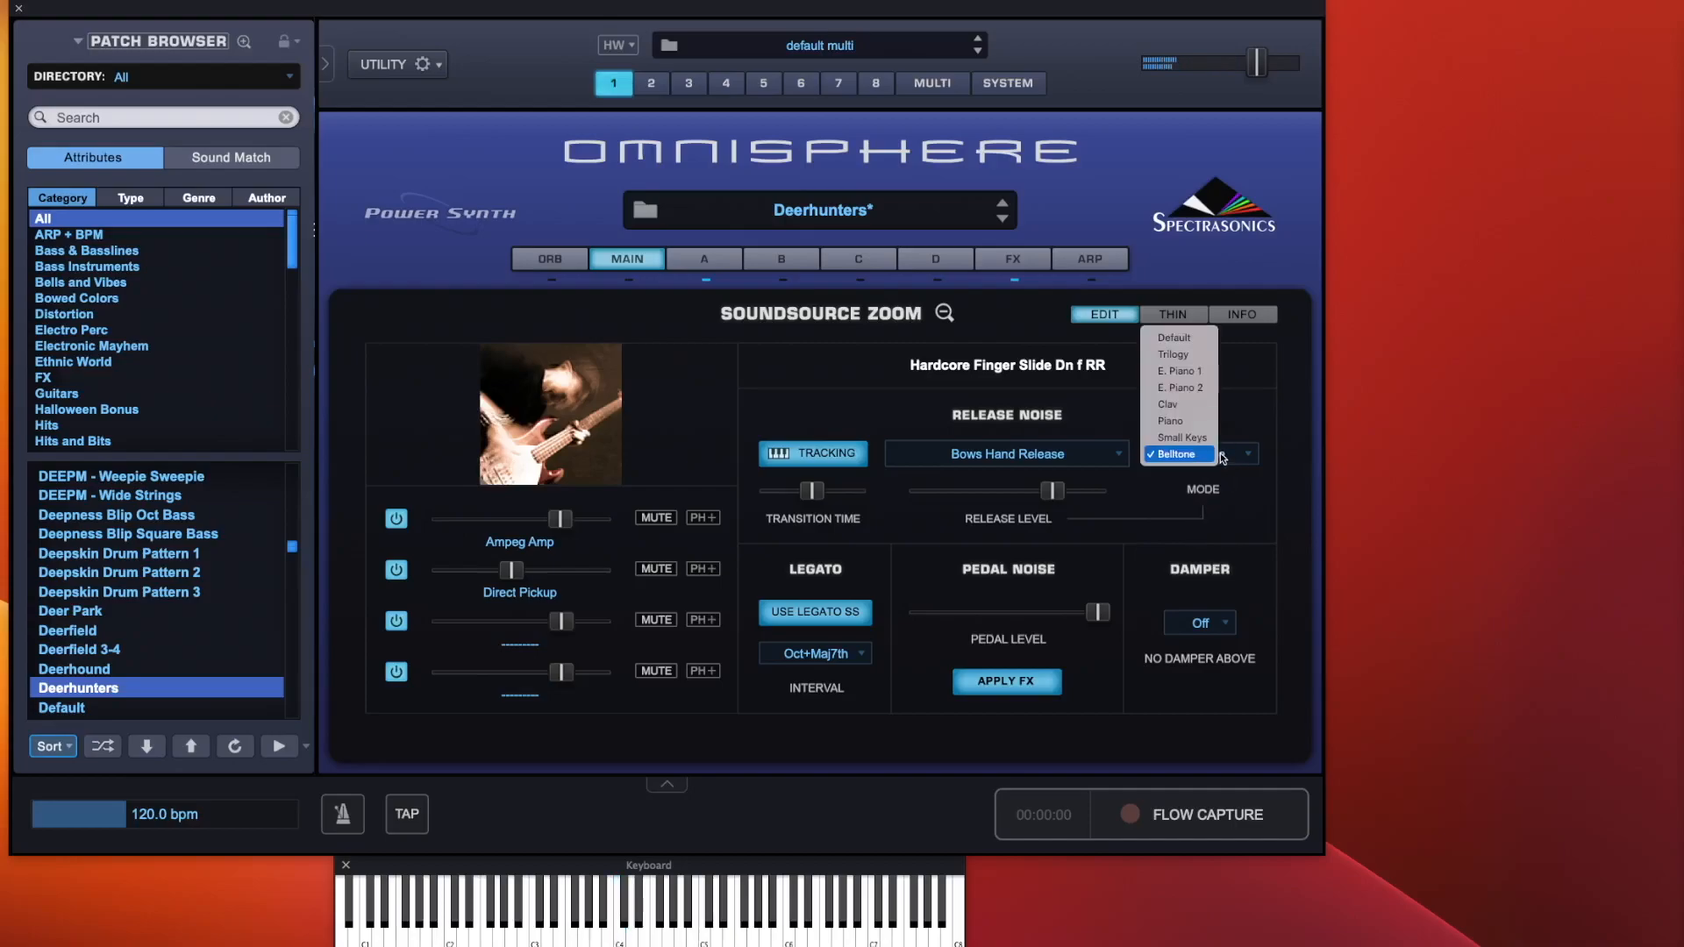
pyautogui.click(1190, 421)
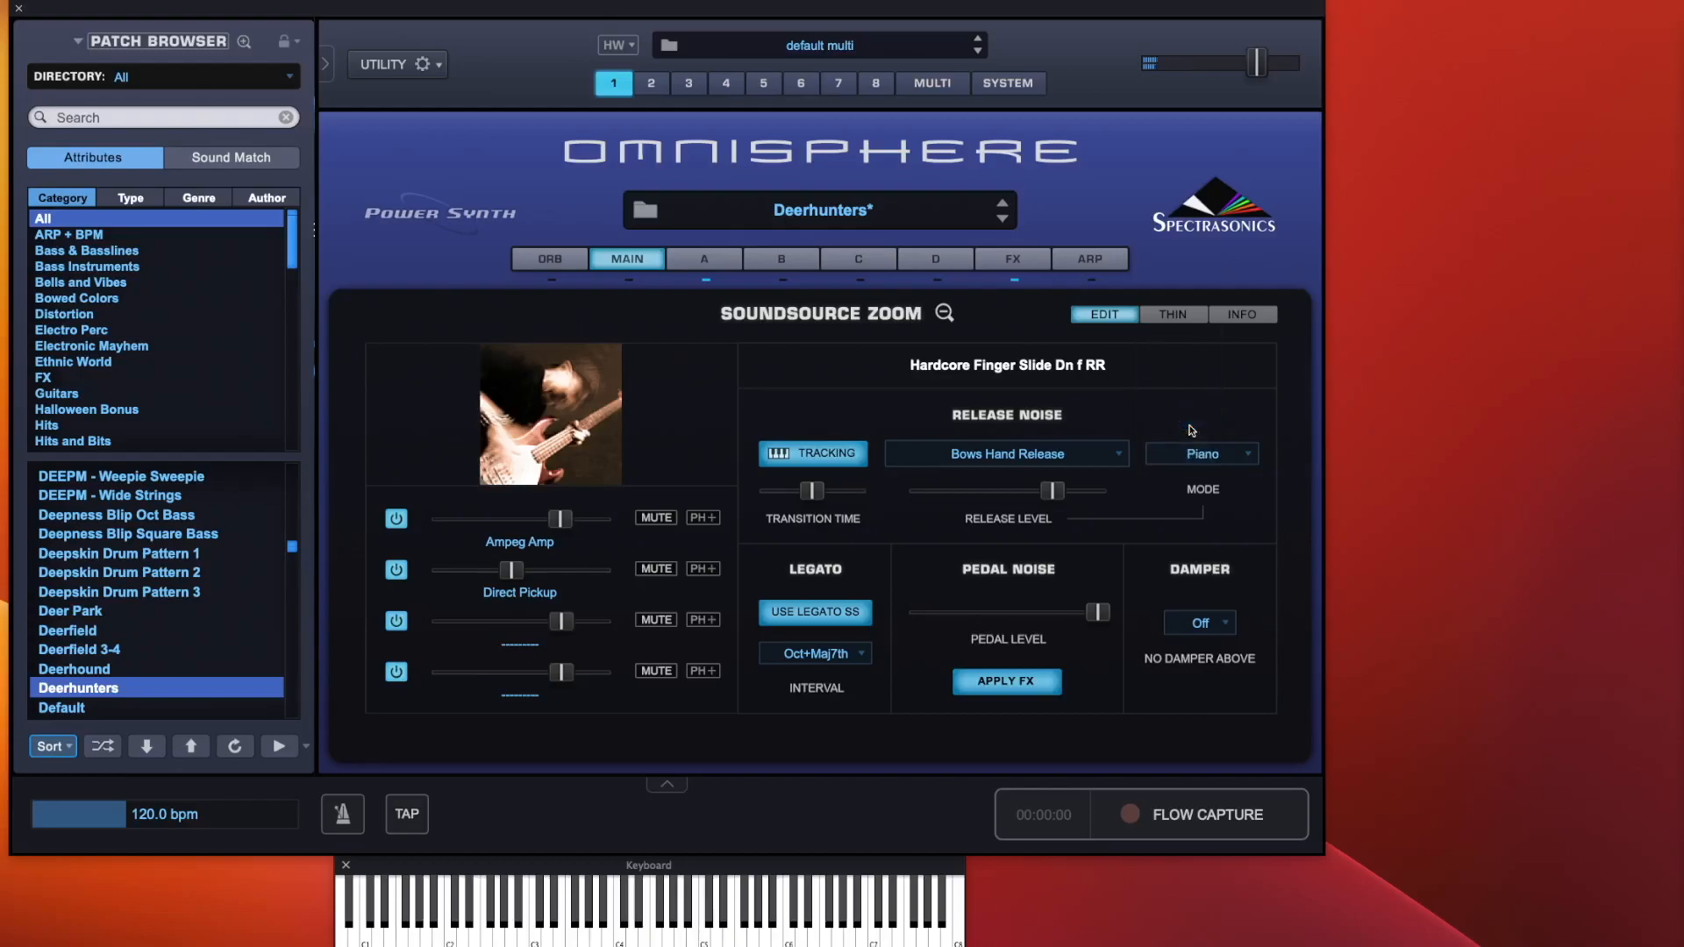
pyautogui.click(1203, 452)
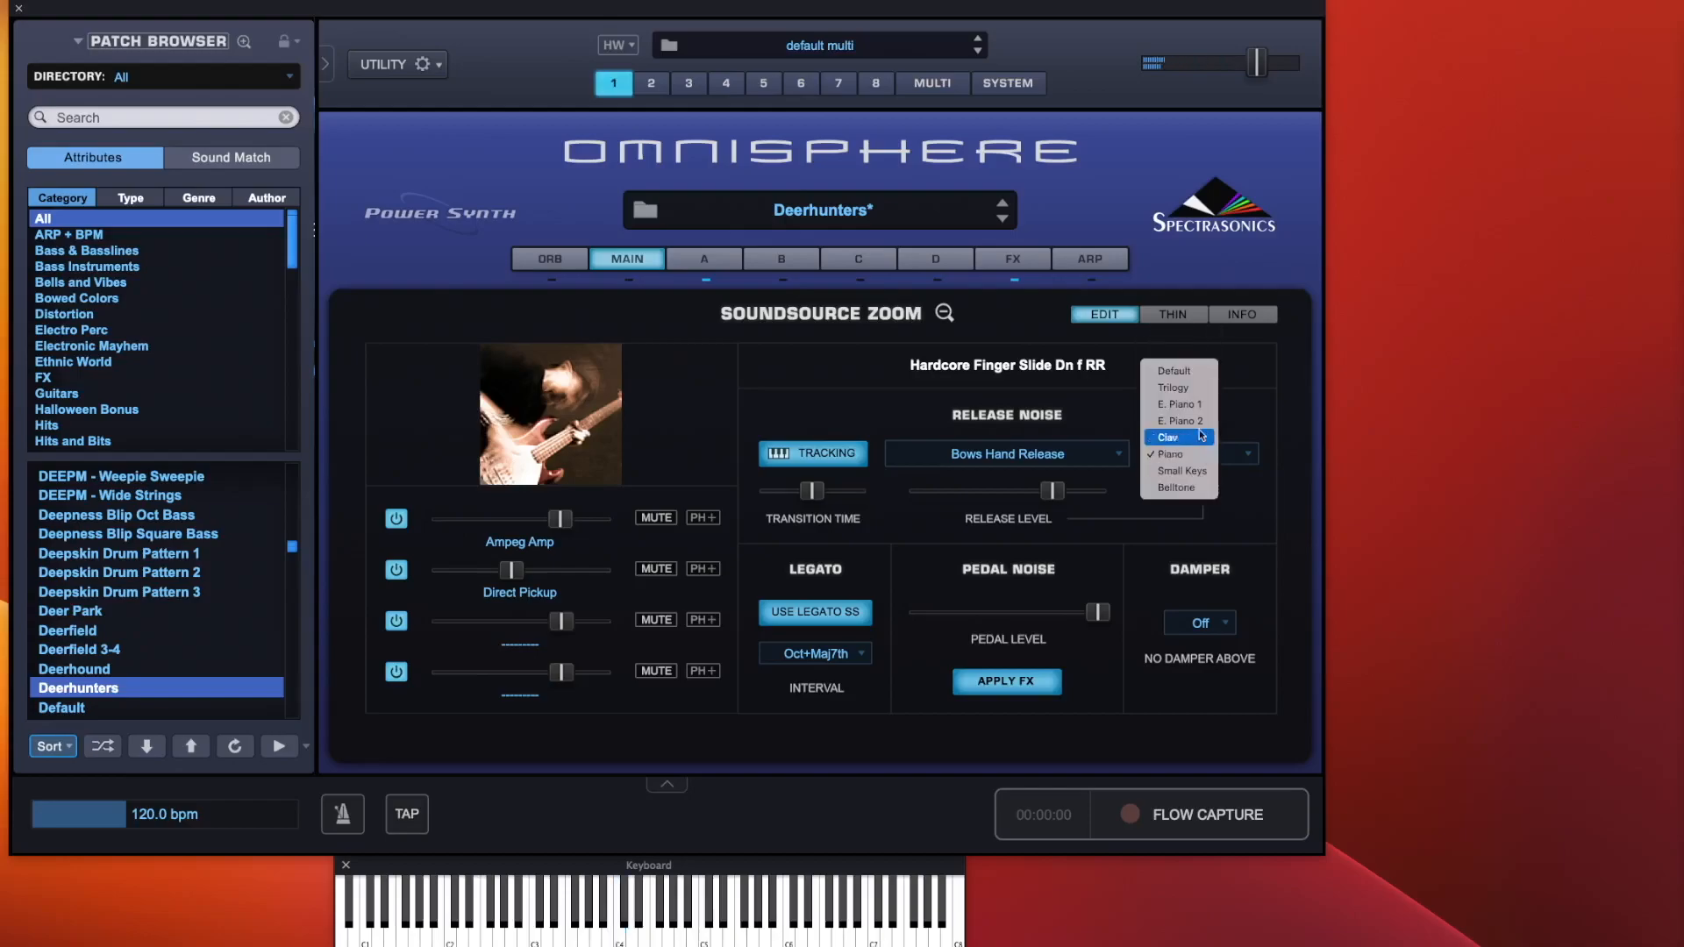
pyautogui.click(1175, 387)
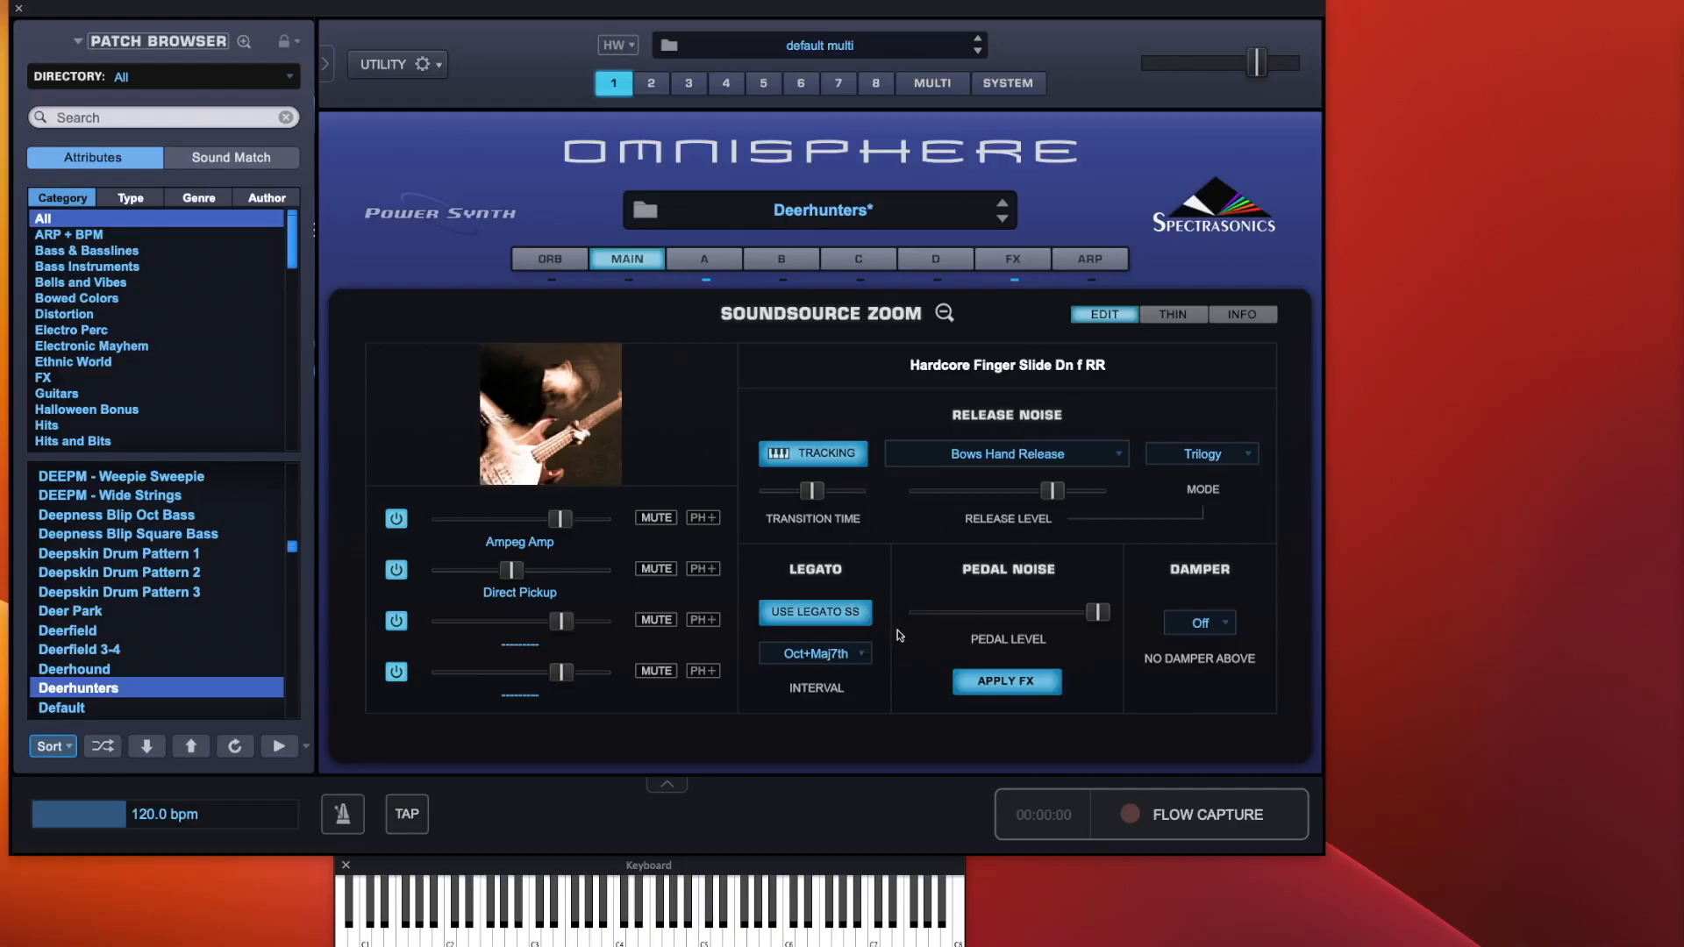
# Set the legato interval to Tritone
pyautogui.click(822, 657)
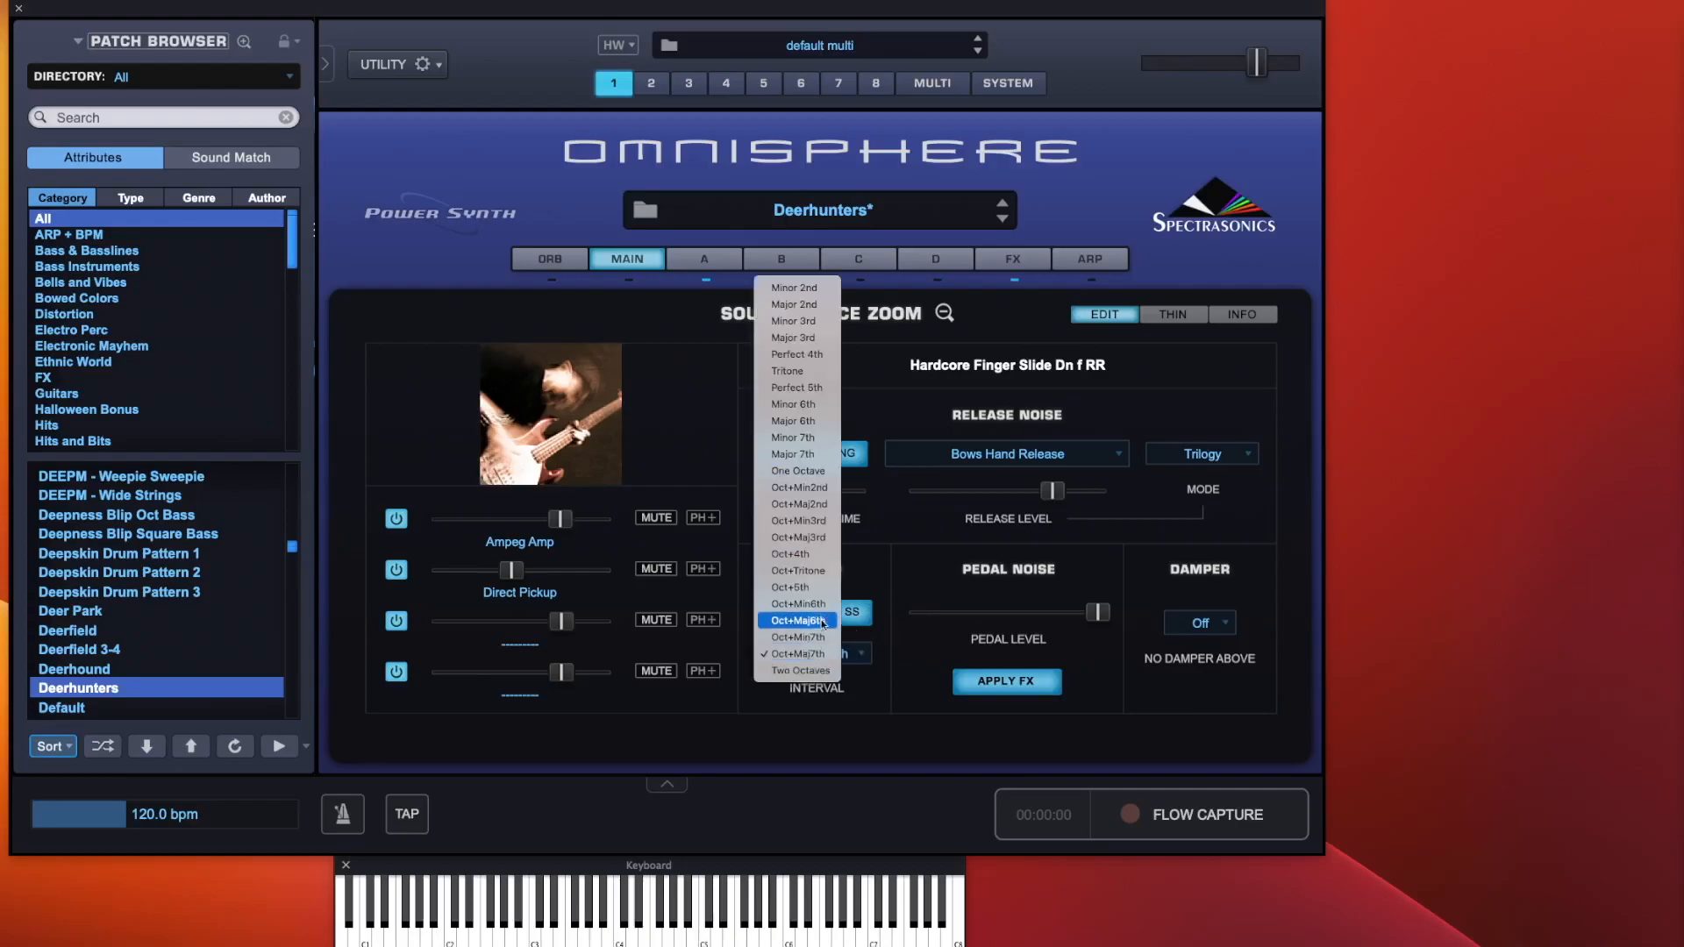
pyautogui.click(808, 373)
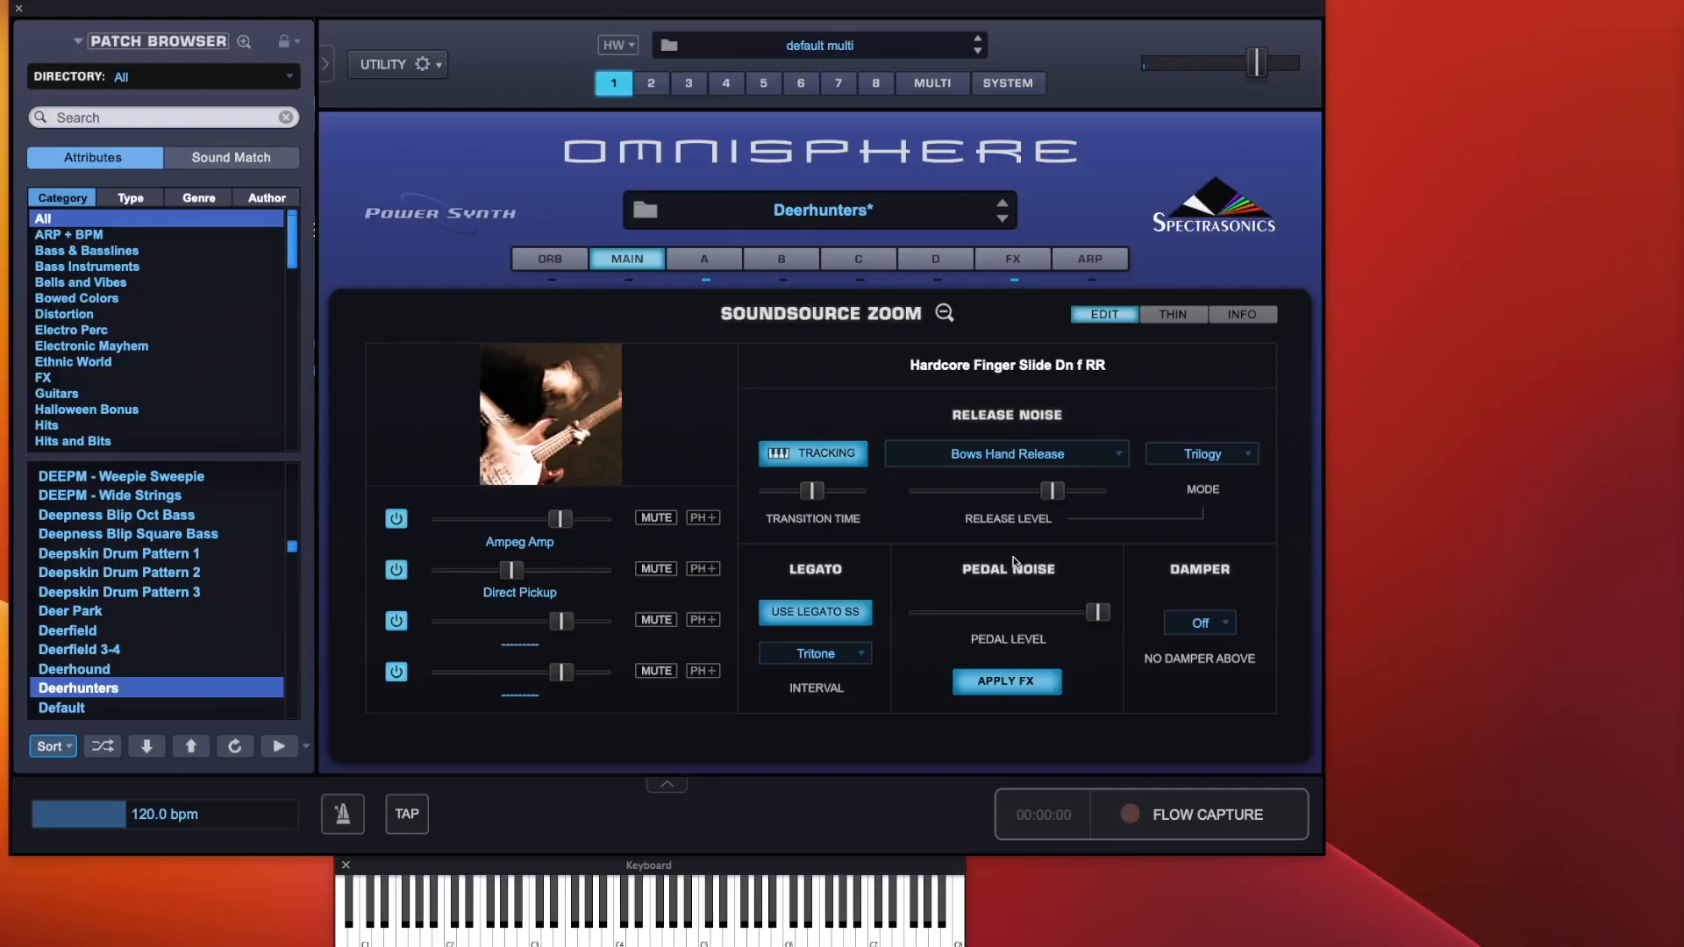
# Switch off pedal noise Apply FX and raise the Ampeg Amp channel level
pyautogui.click(1017, 683)
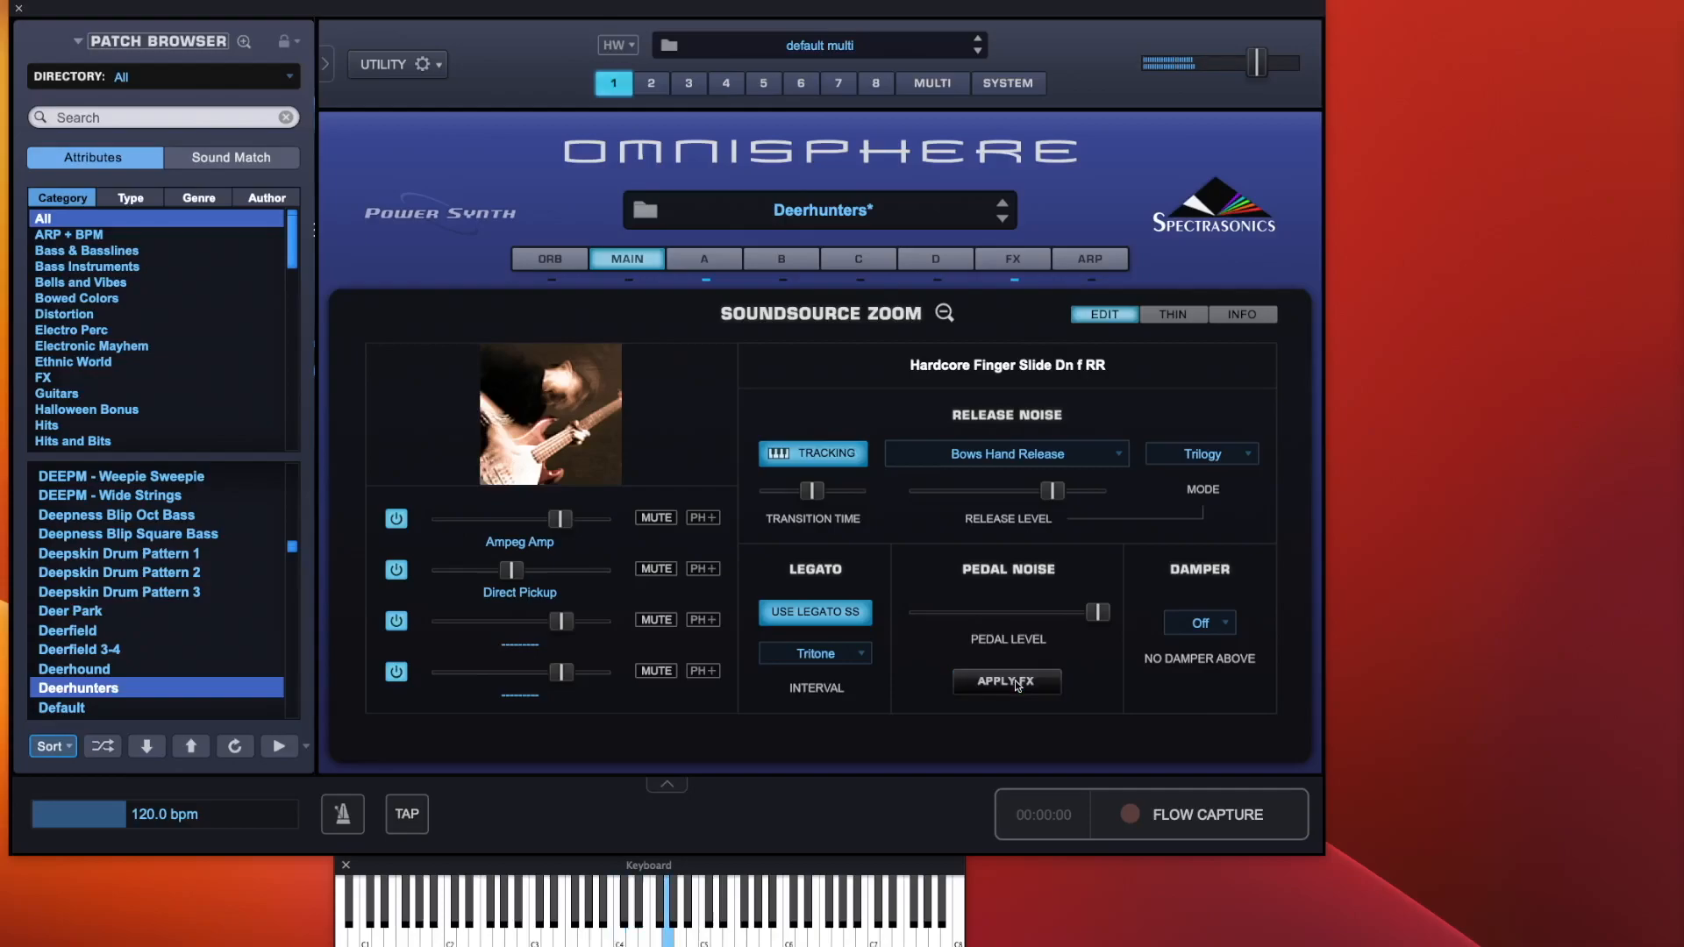
pyautogui.moveTo(559, 518); pyautogui.dragTo(587, 519)
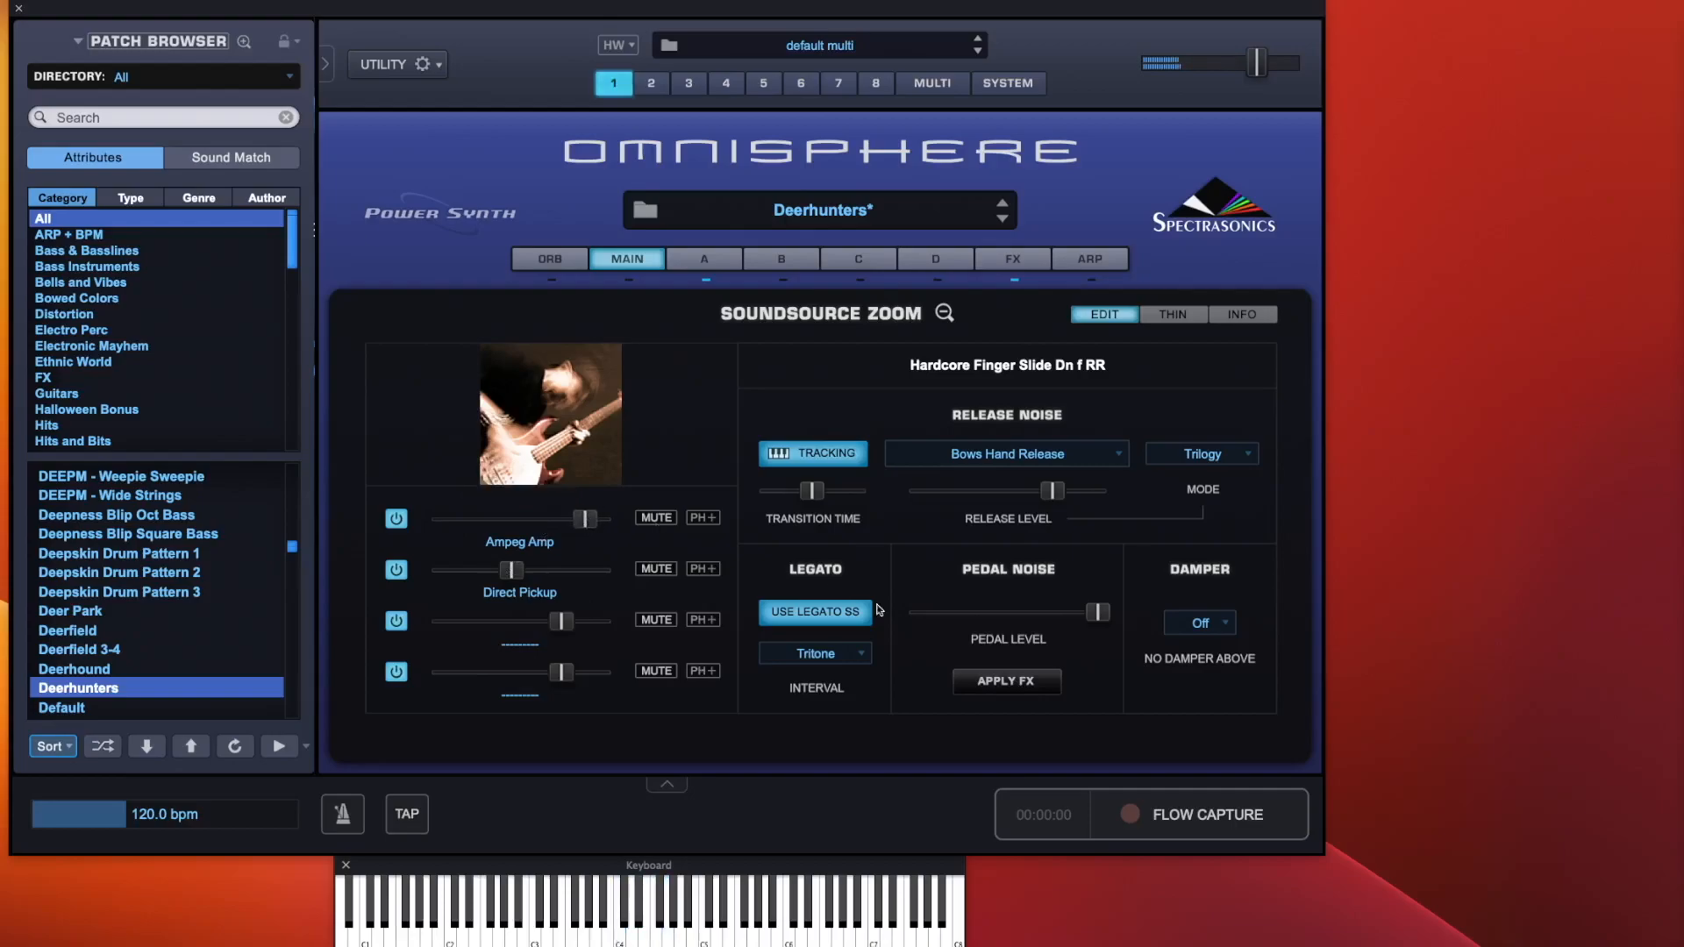
# Re-enable pedal noise Apply FX and lower the pedal level slightly
pyautogui.click(1024, 677)
pyautogui.moveTo(1101, 612); pyautogui.dragTo(1054, 614)
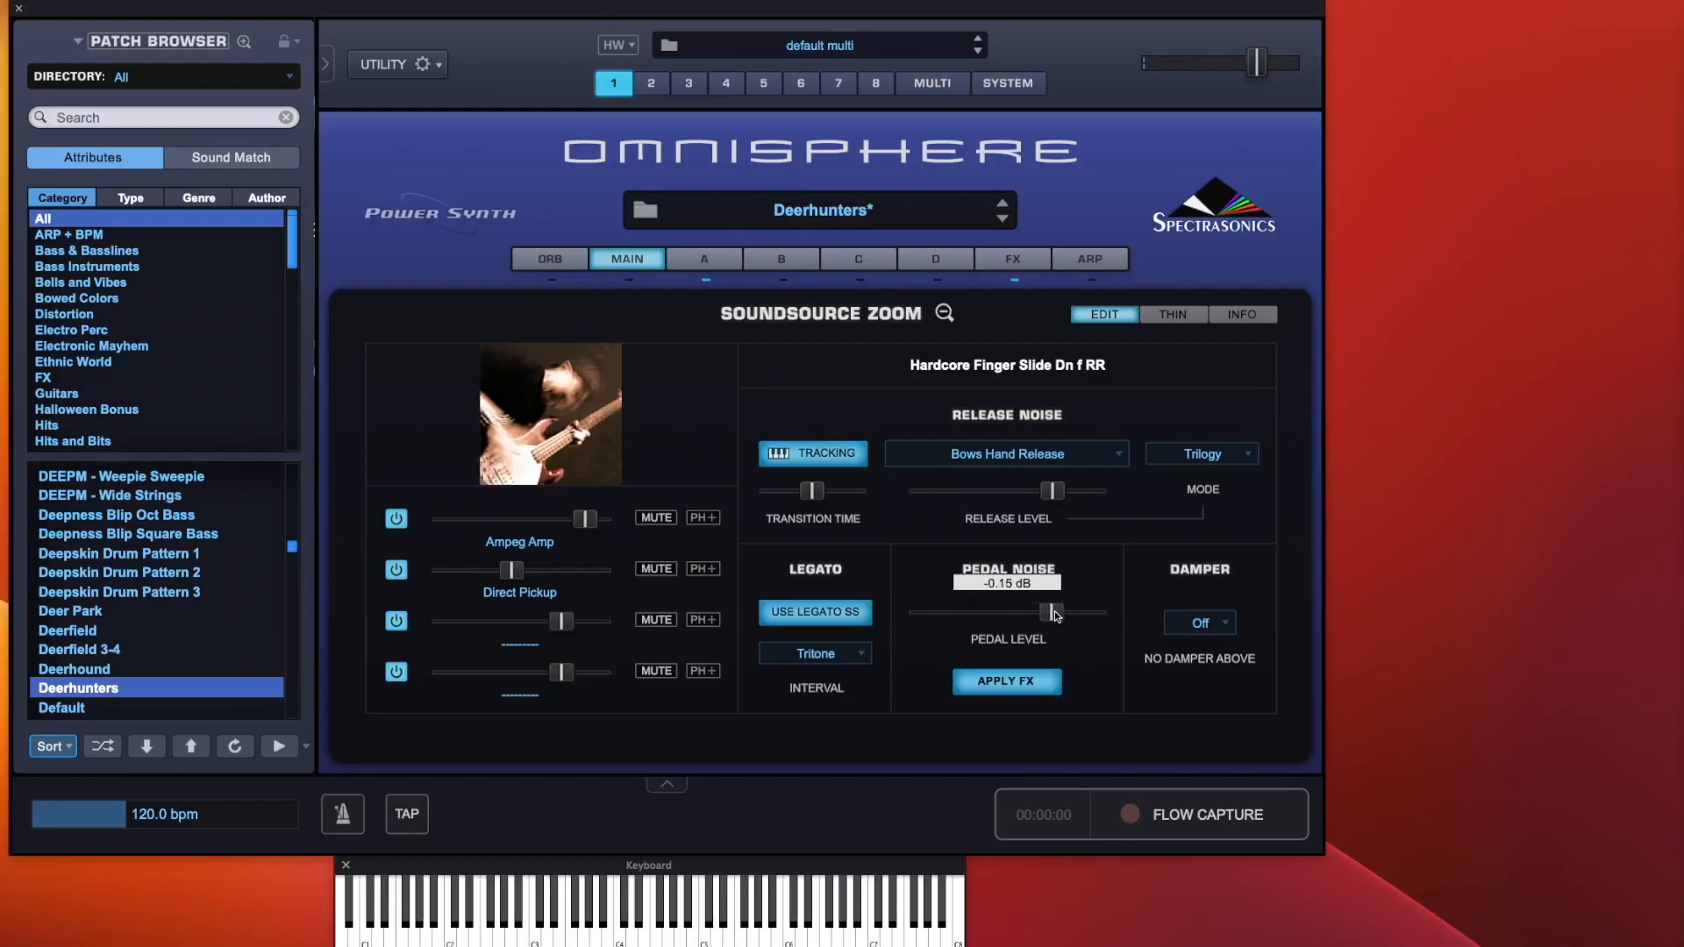
pyautogui.moveTo(1054, 614); pyautogui.dragTo(1045, 621)
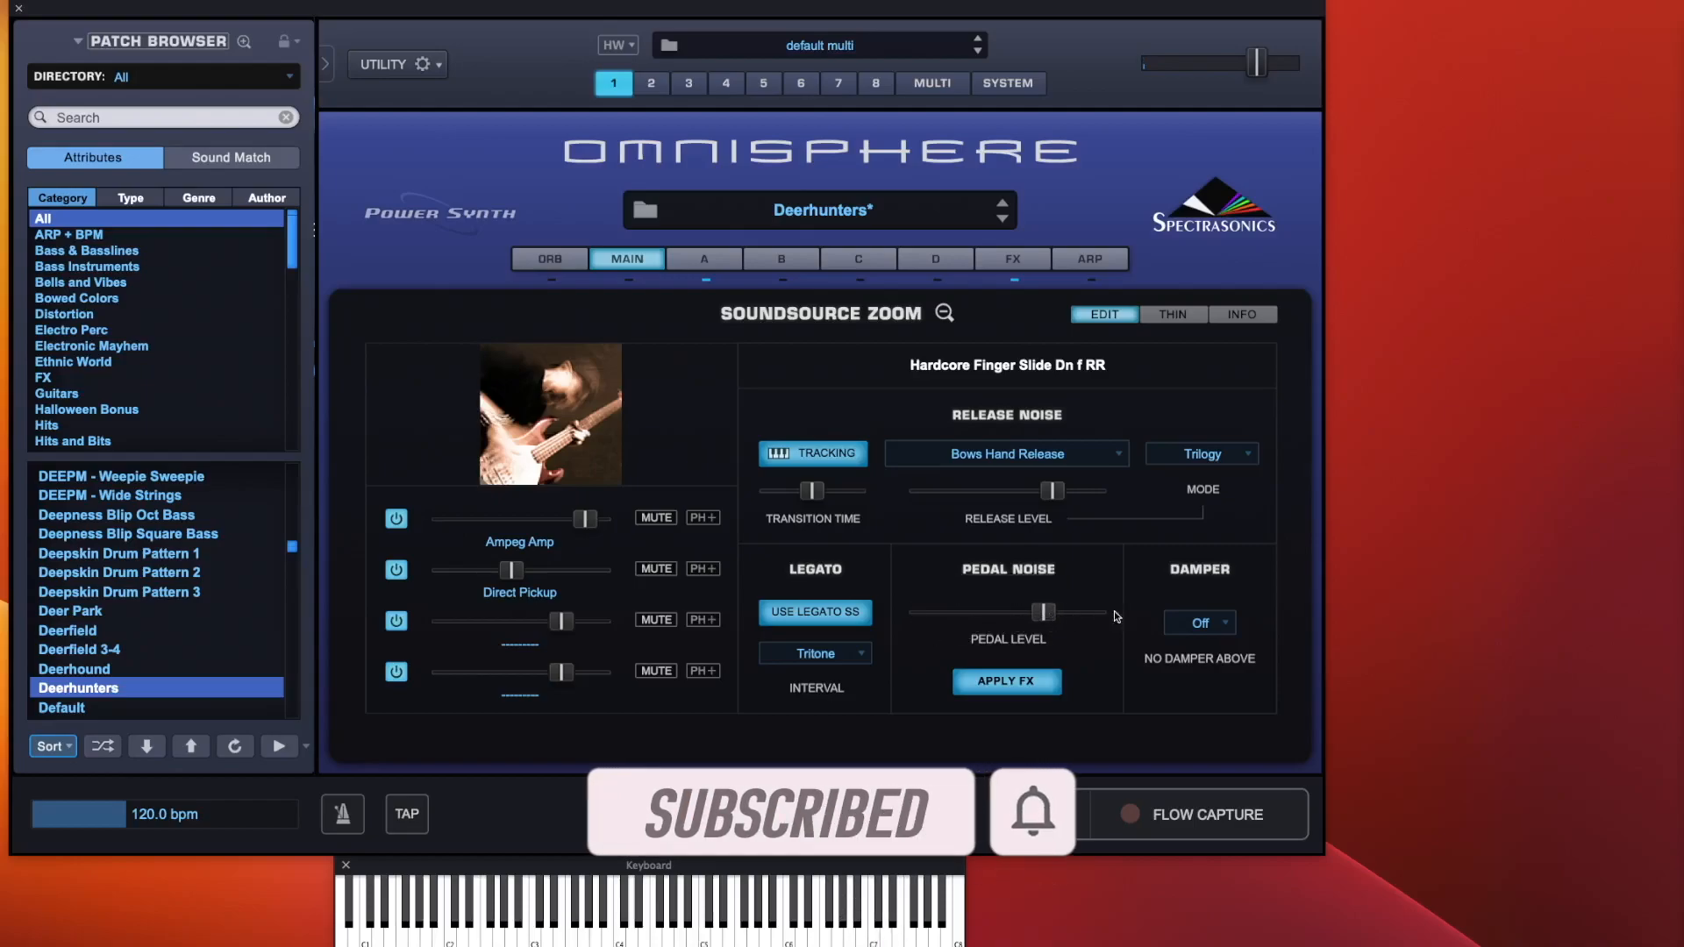
pyautogui.click(1205, 624)
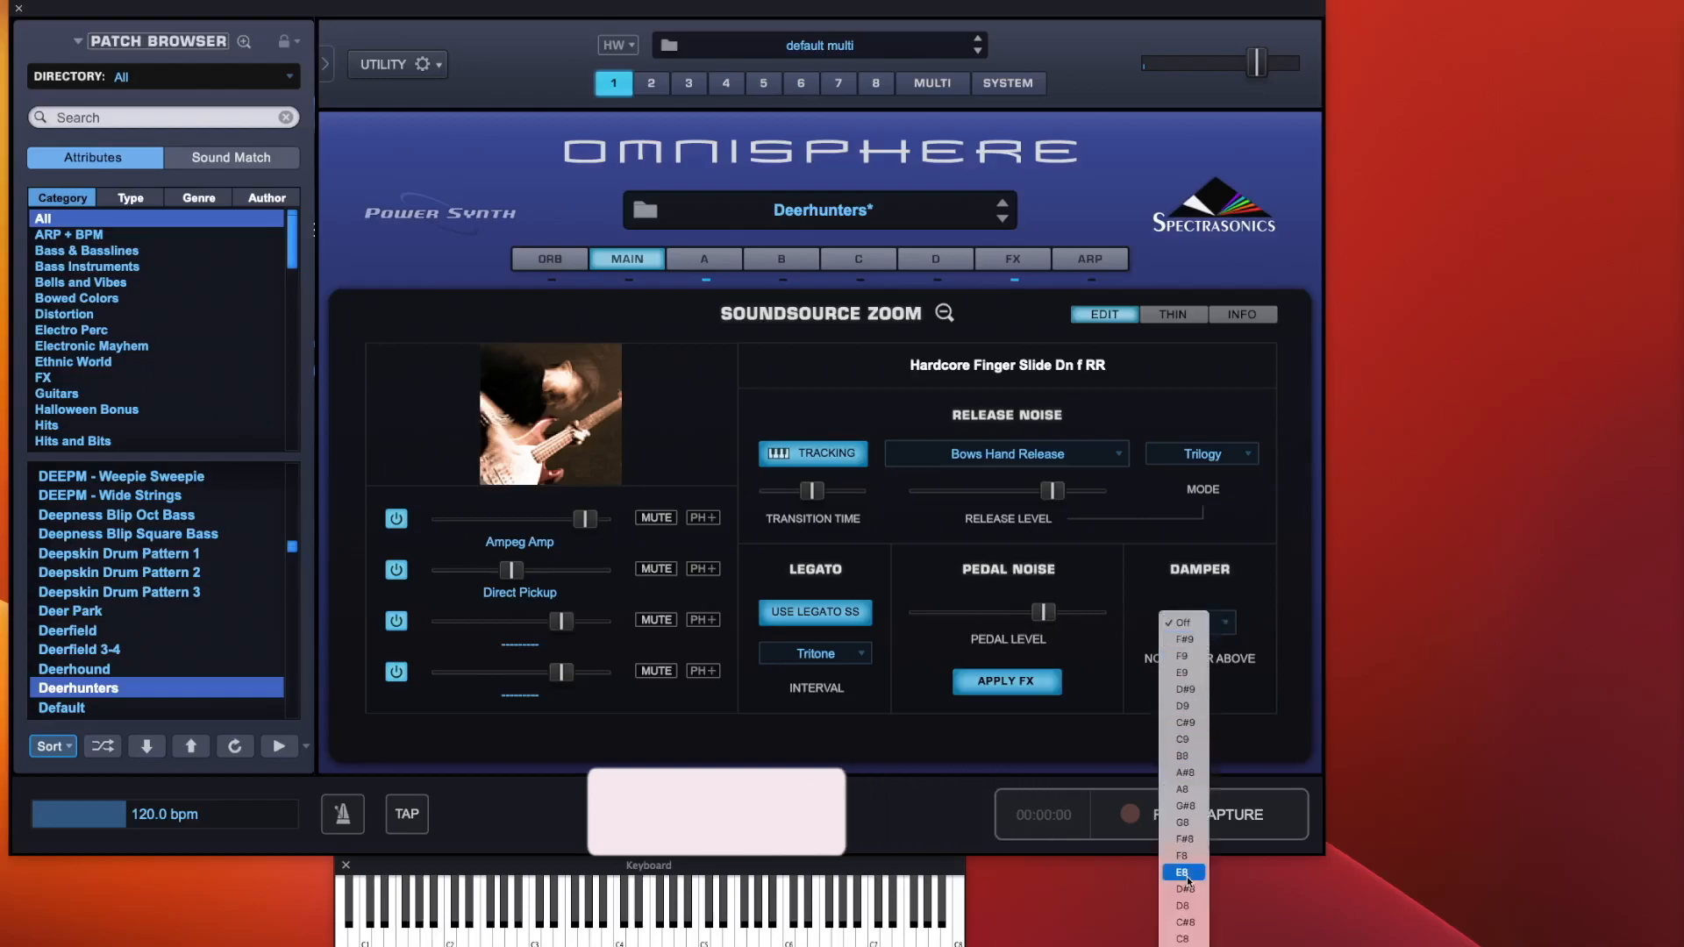
pyautogui.scroll(-5, 1184, 934)
pyautogui.scroll(-3, 1184, 933)
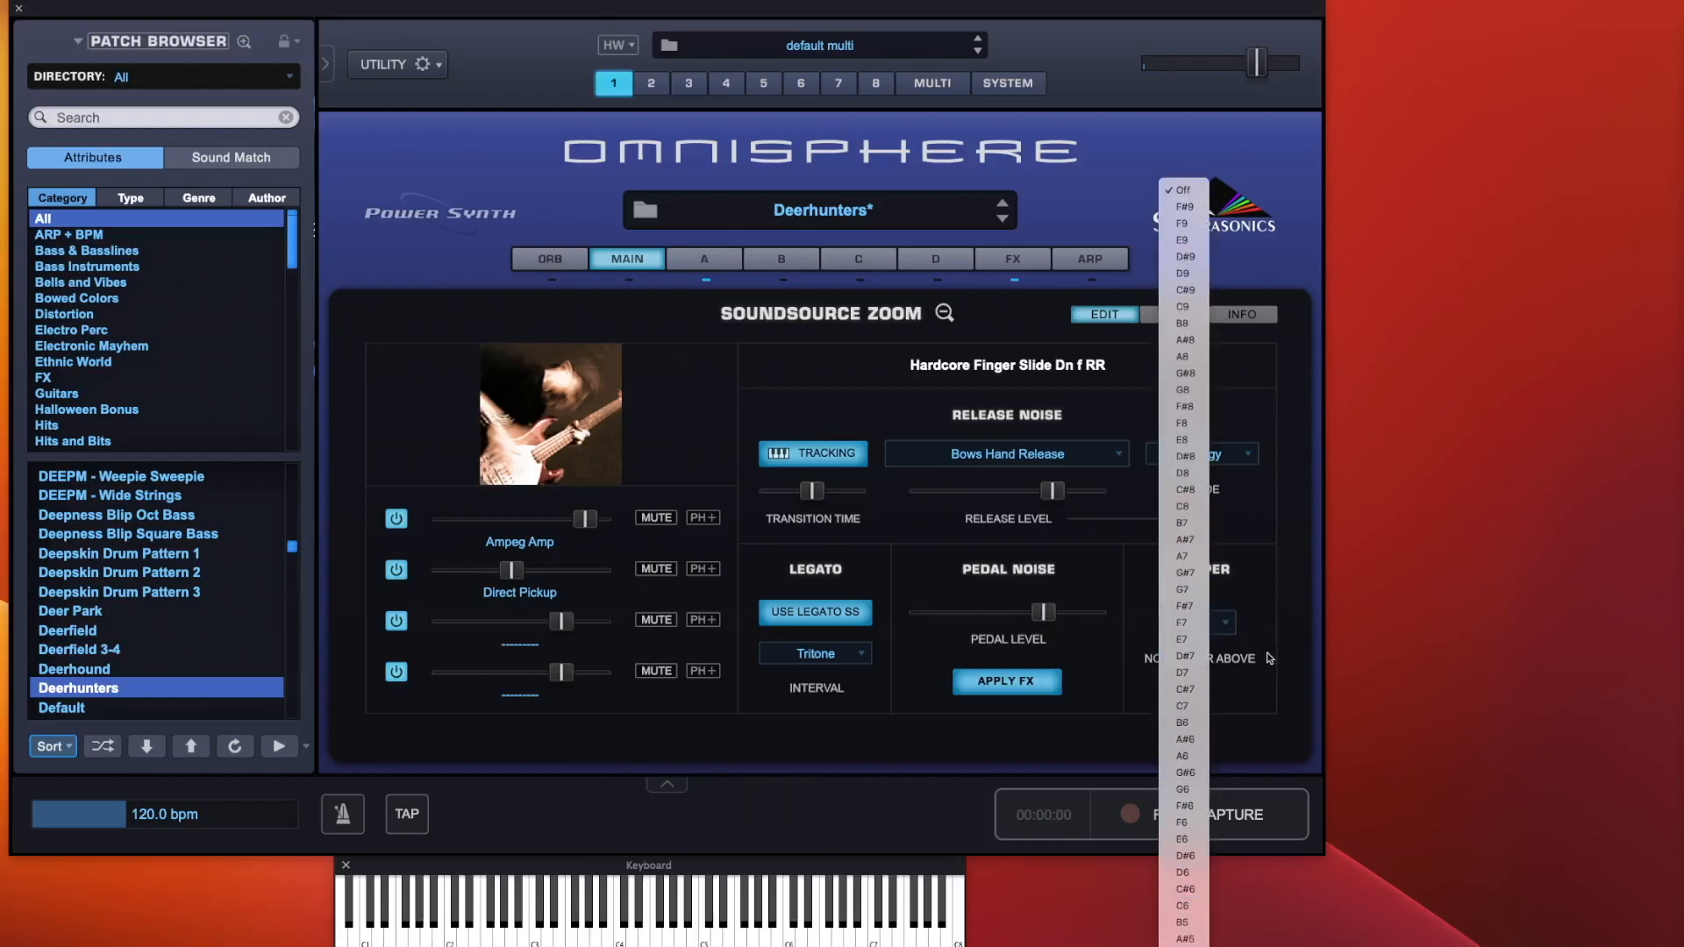
pyautogui.scroll(-10, 1184, 933)
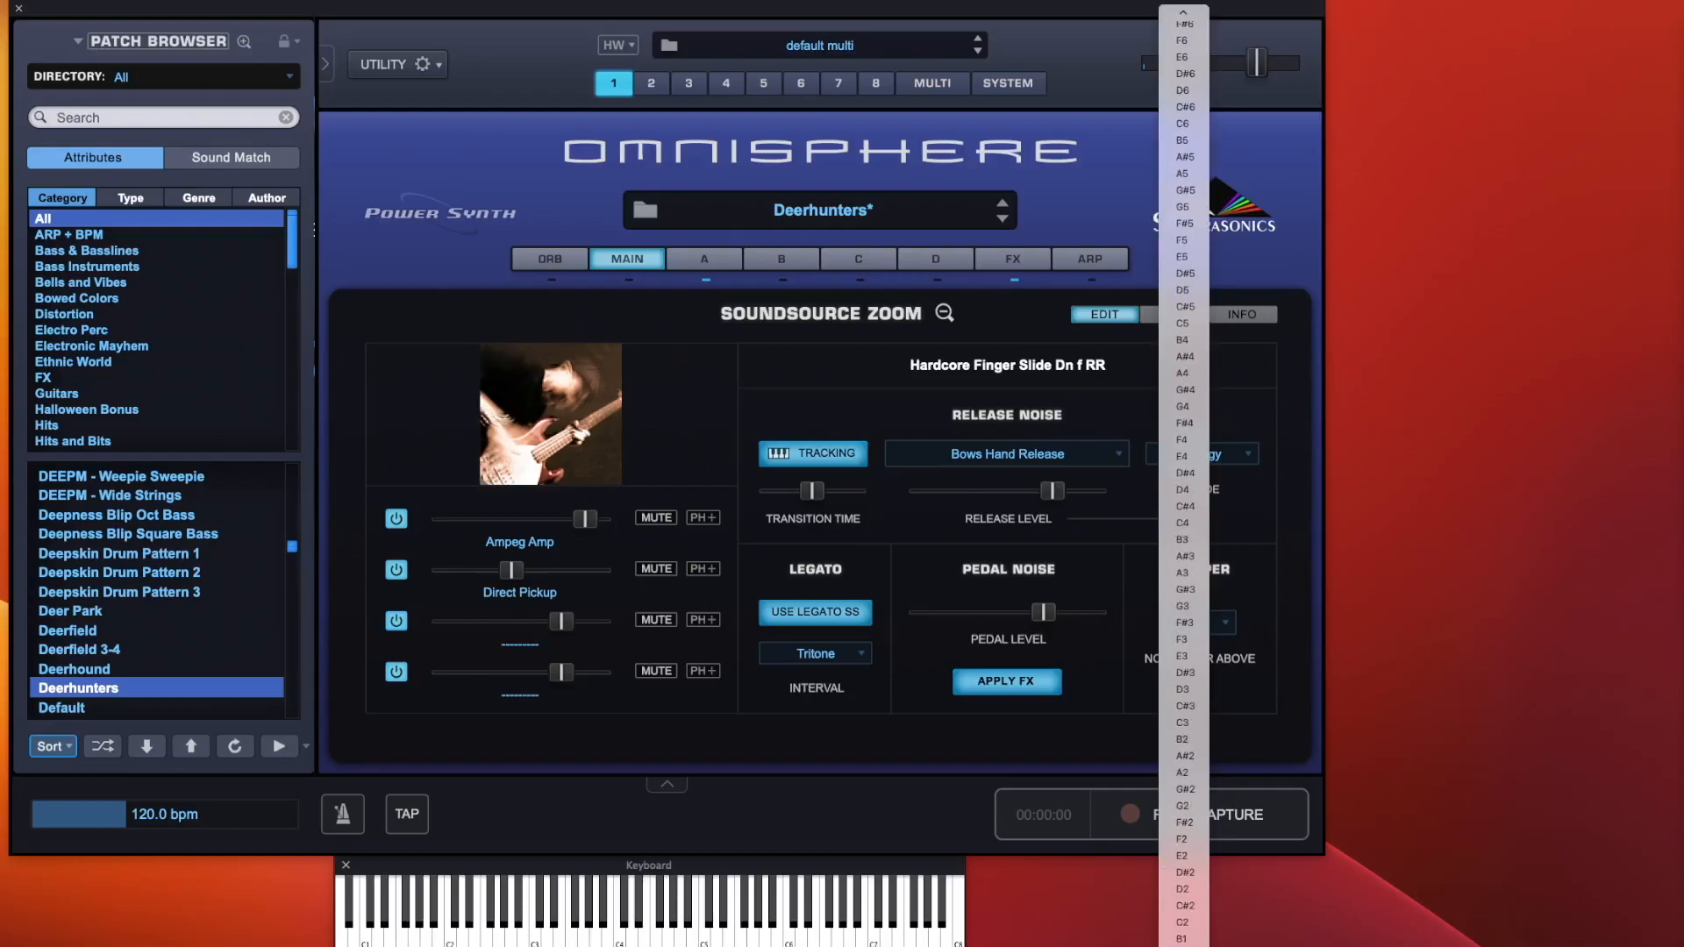
pyautogui.click(1224, 743)
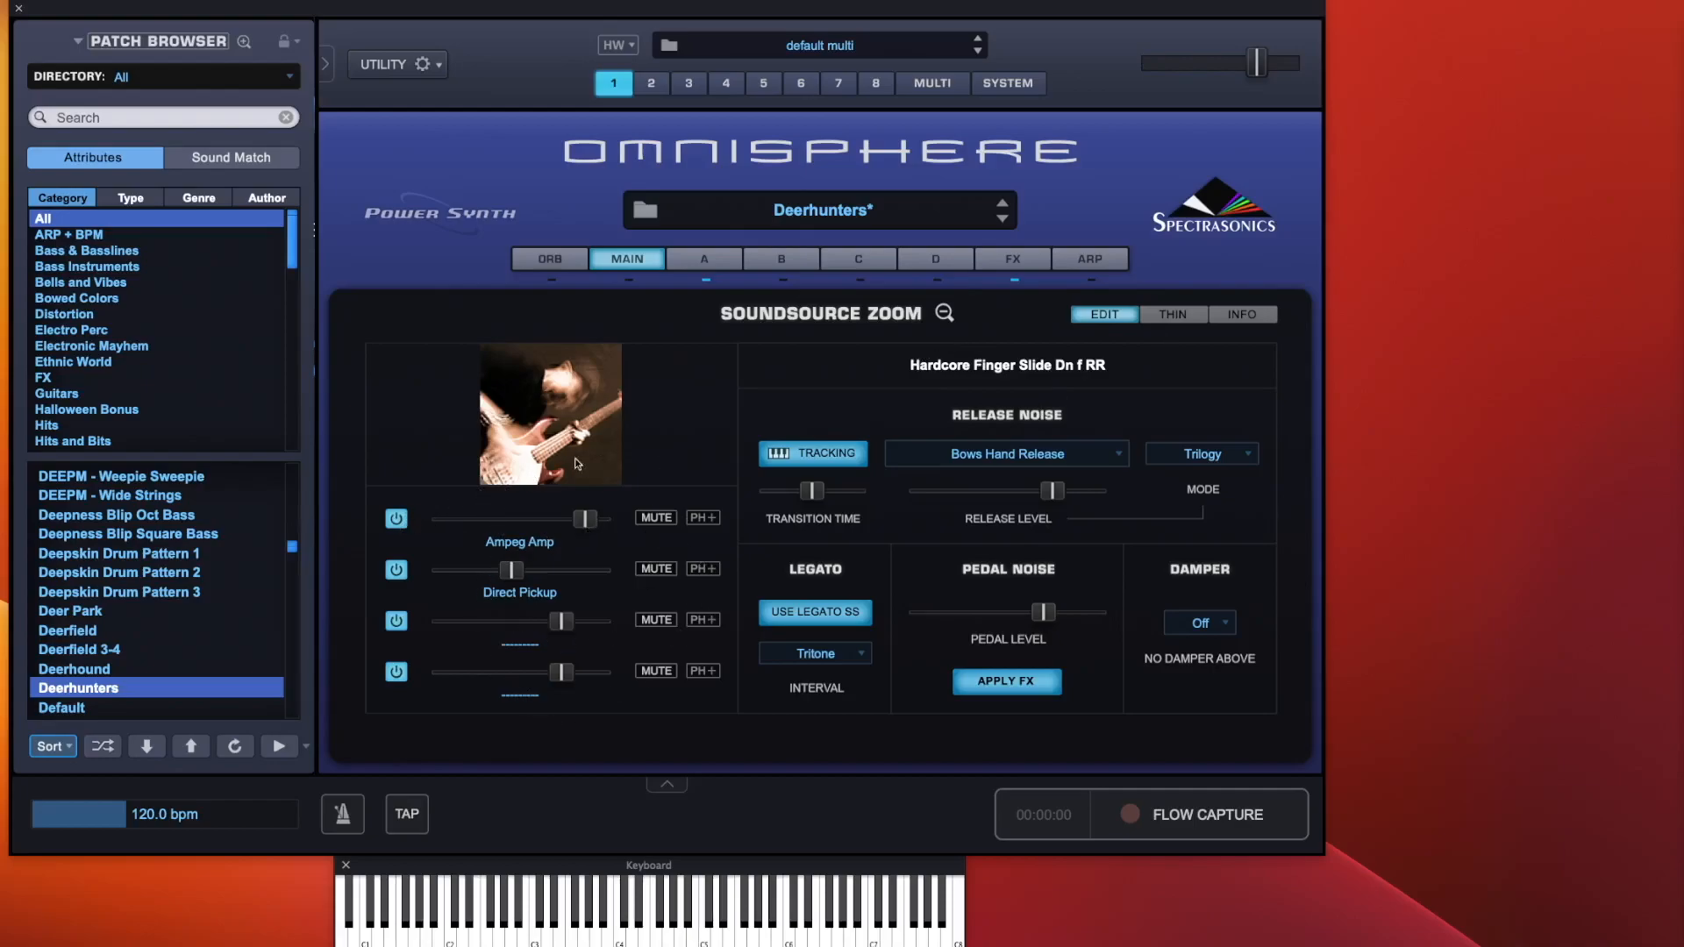
# Open the sample thinning page and examine the round robin, velocity, legato and pitch thinning options
pyautogui.click(1173, 314)
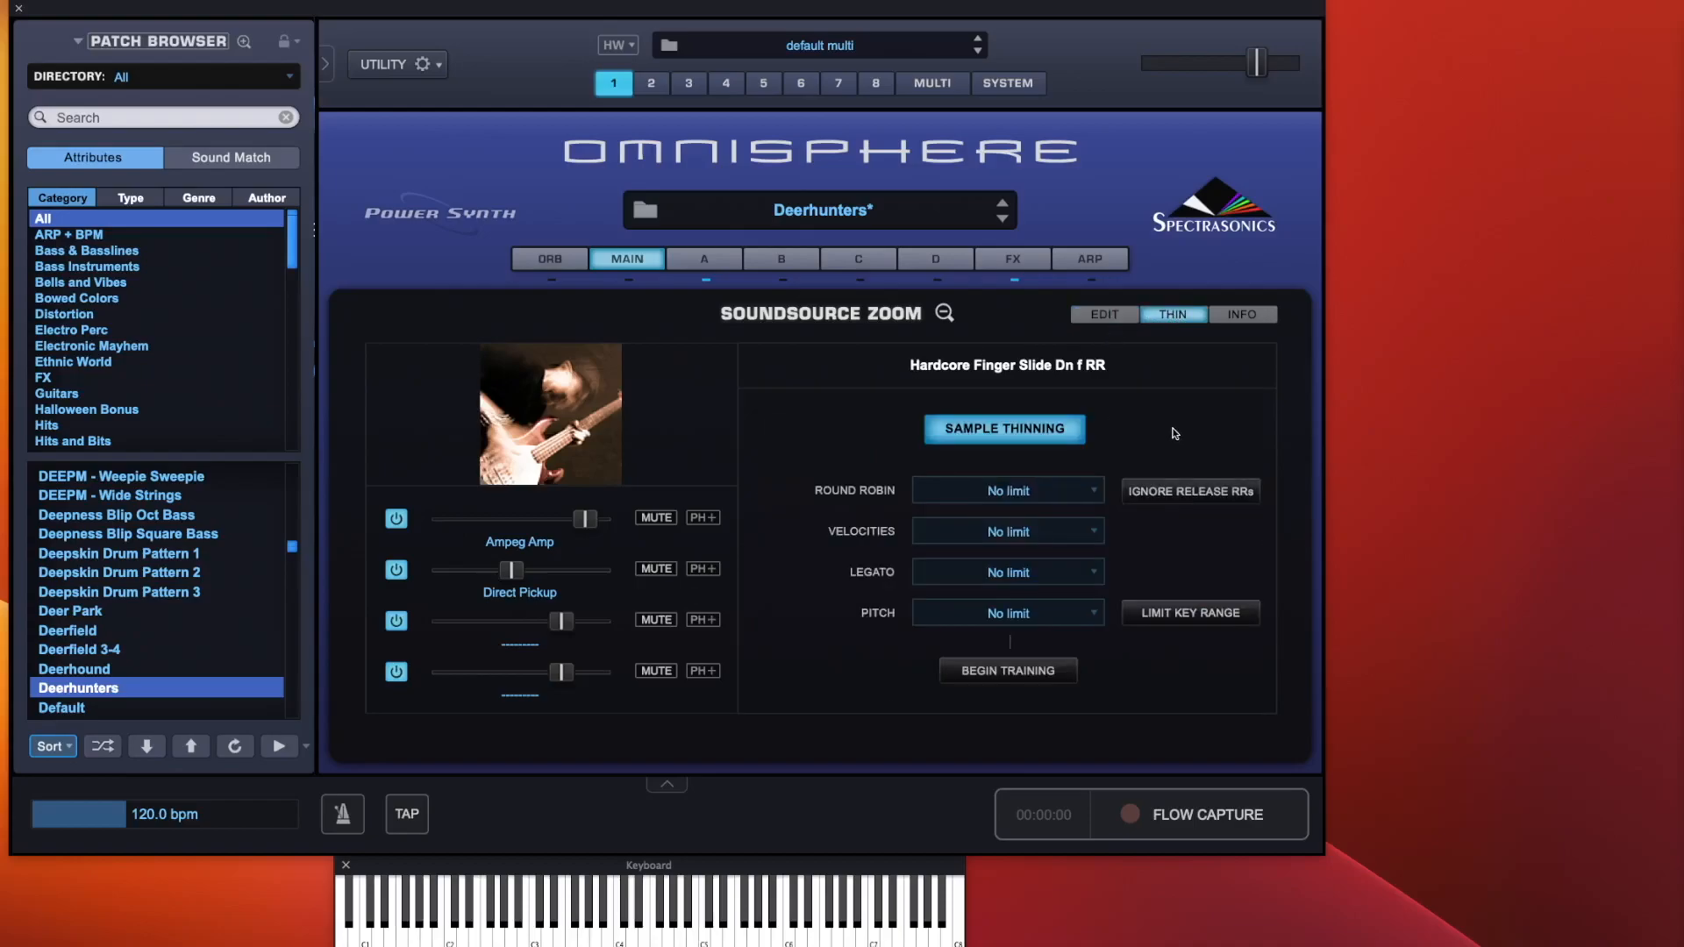
pyautogui.click(1020, 498)
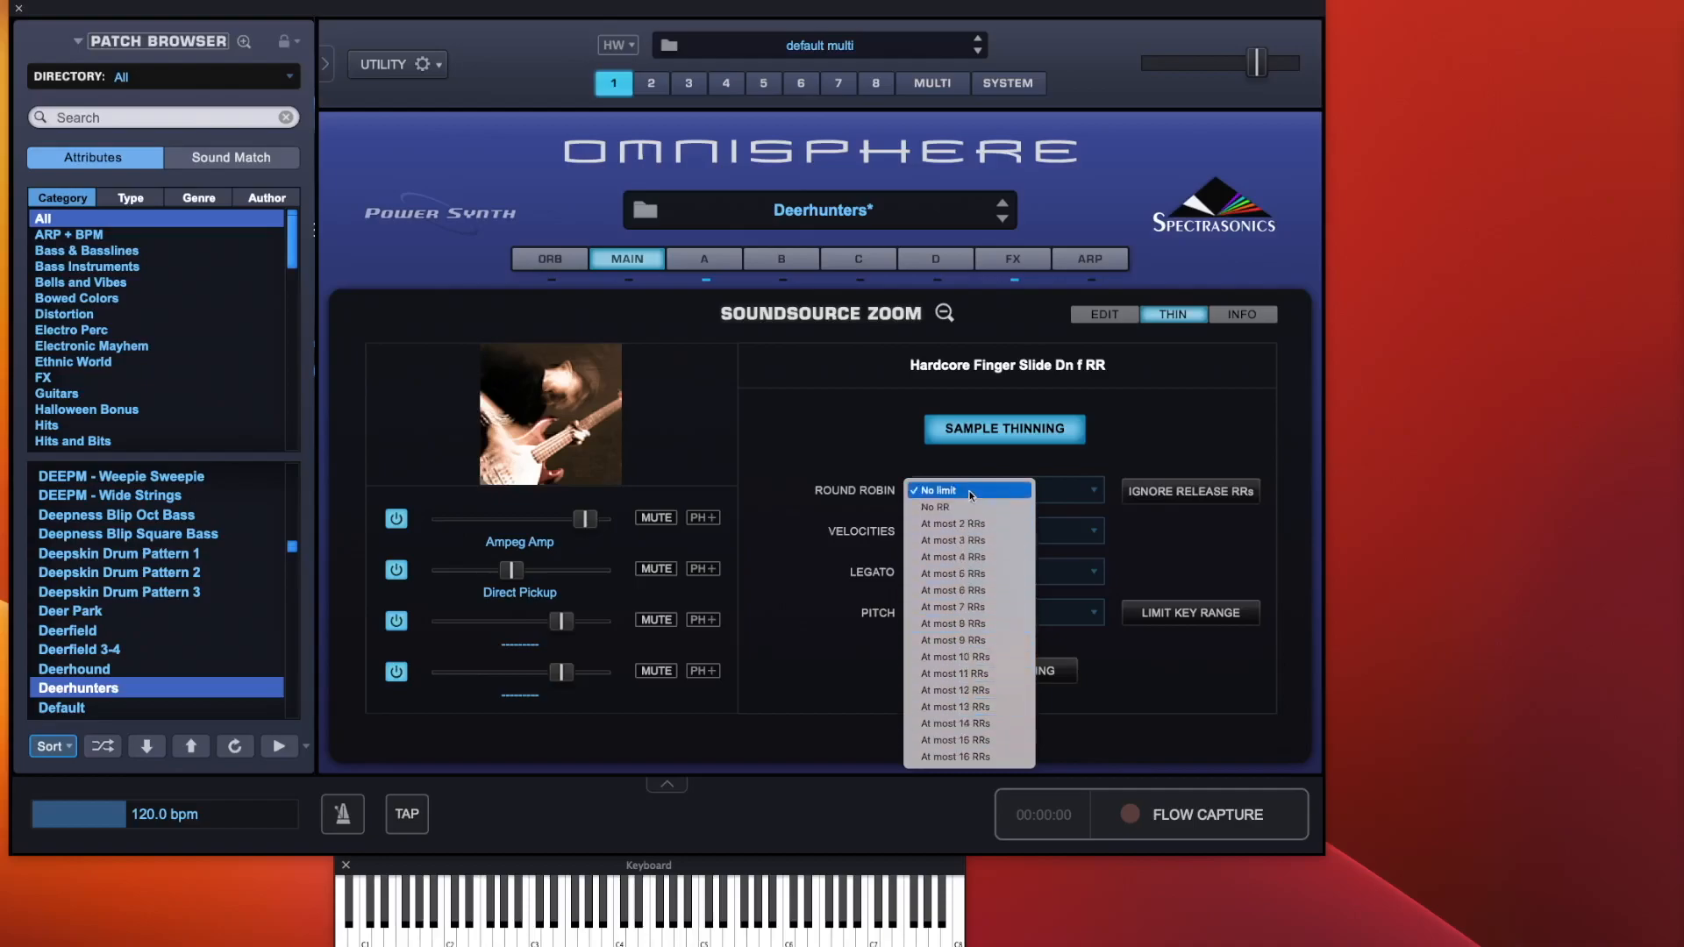
pyautogui.click(845, 407)
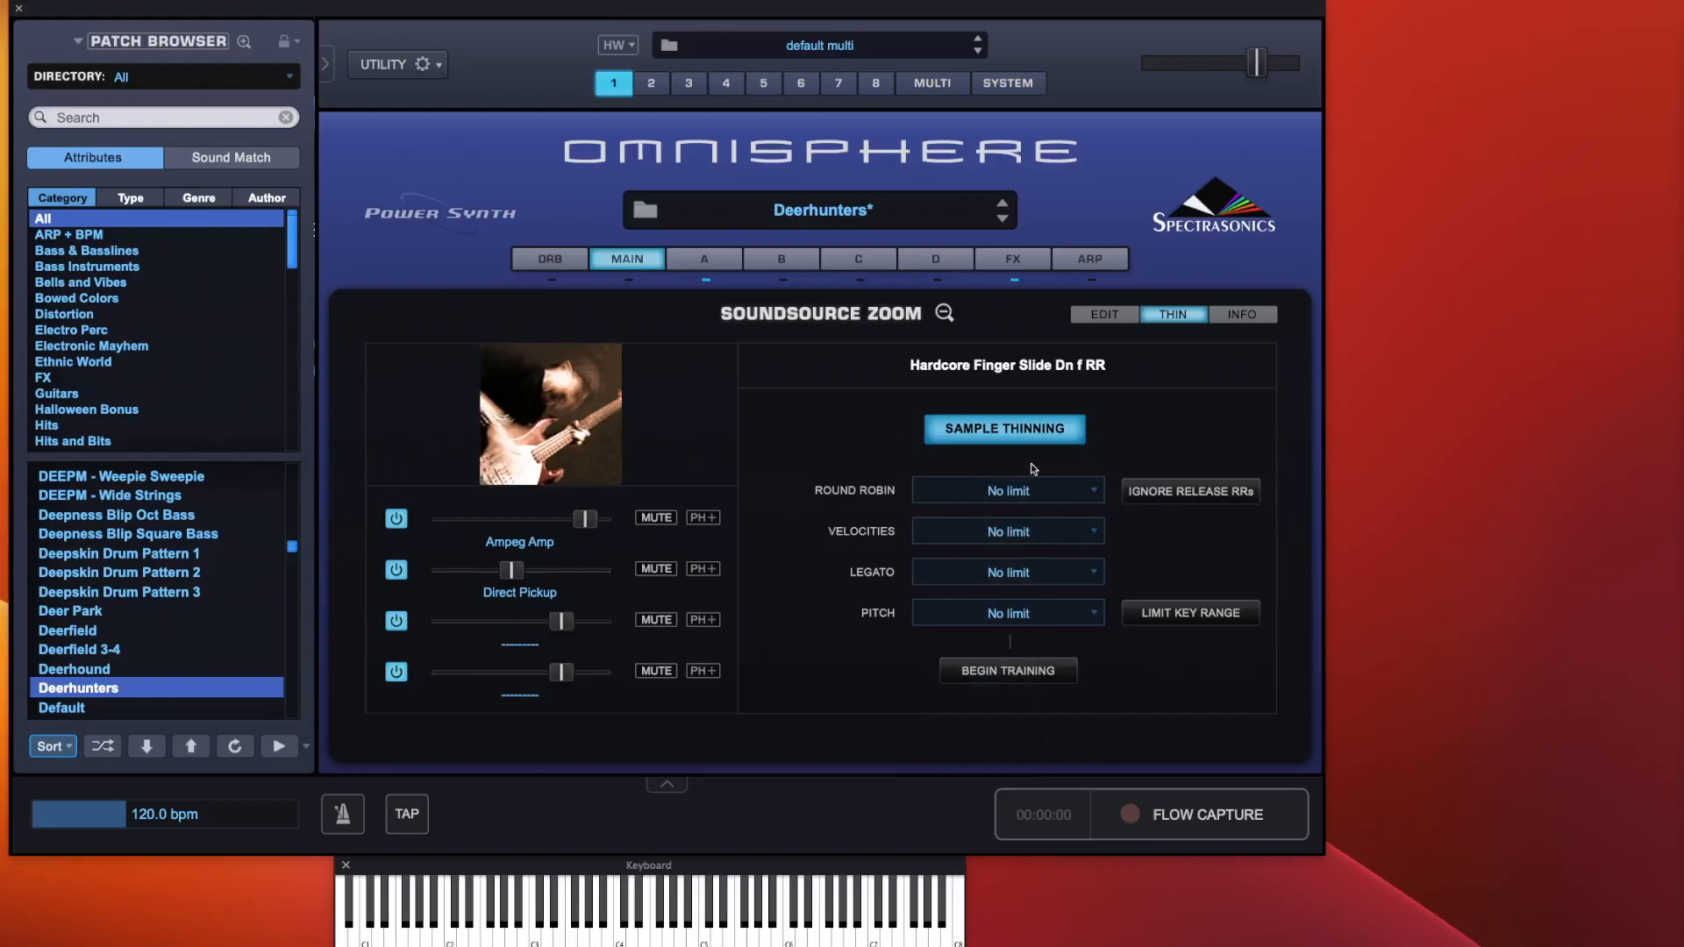
pyautogui.click(1203, 492)
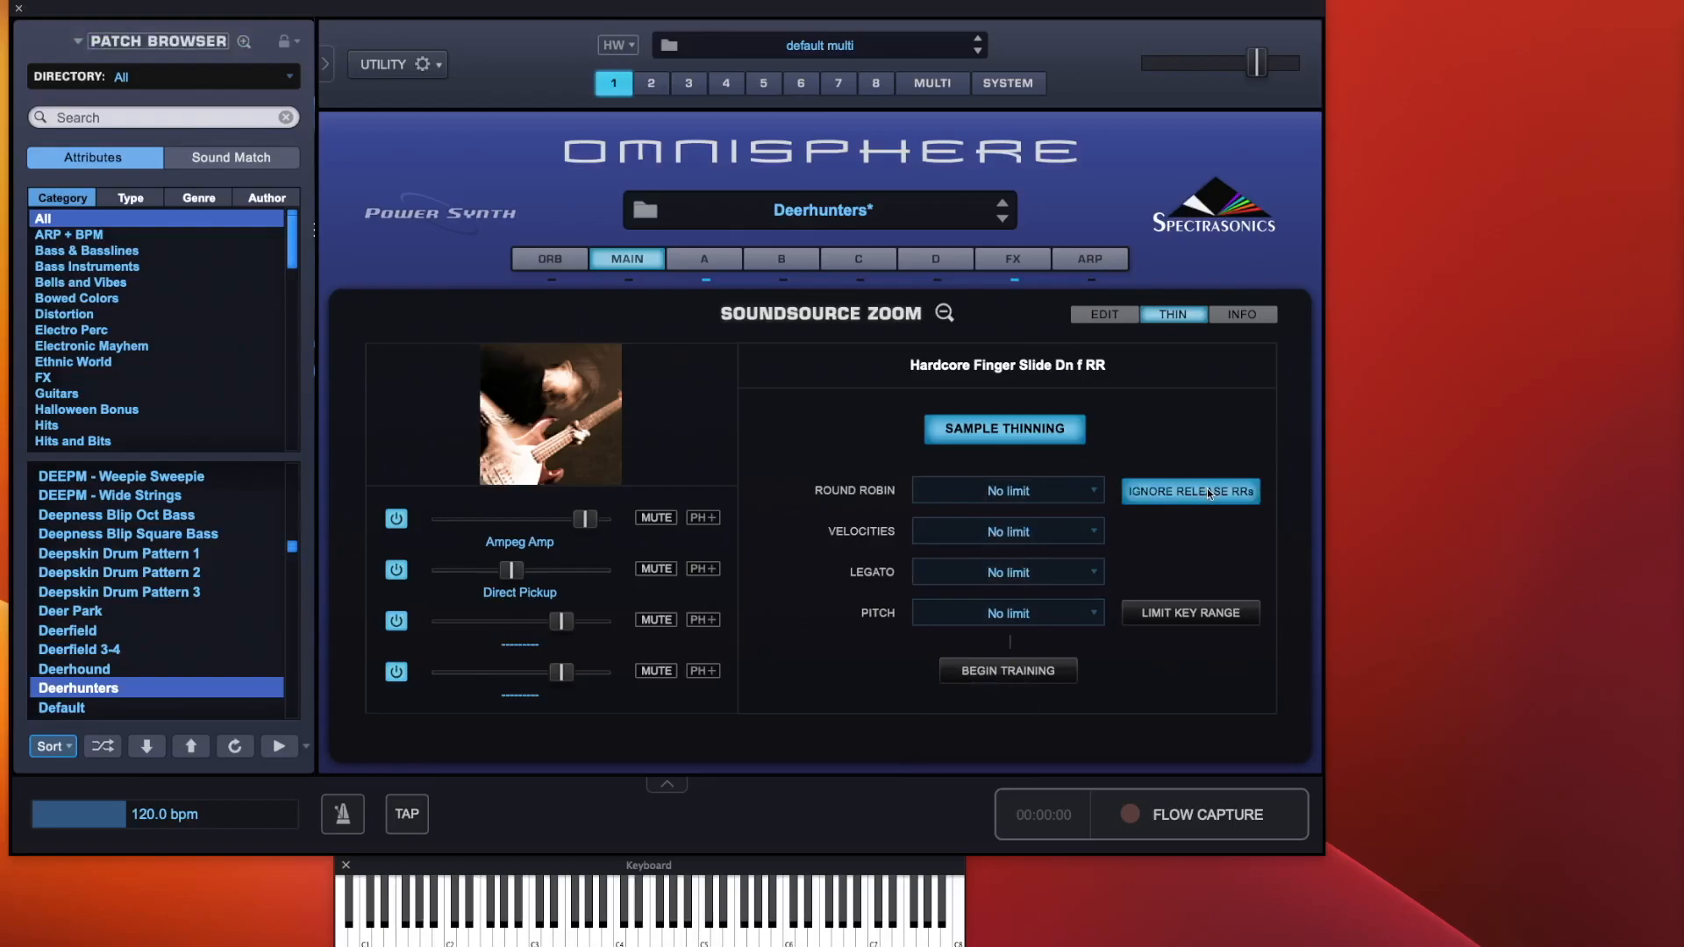
pyautogui.click(1206, 487)
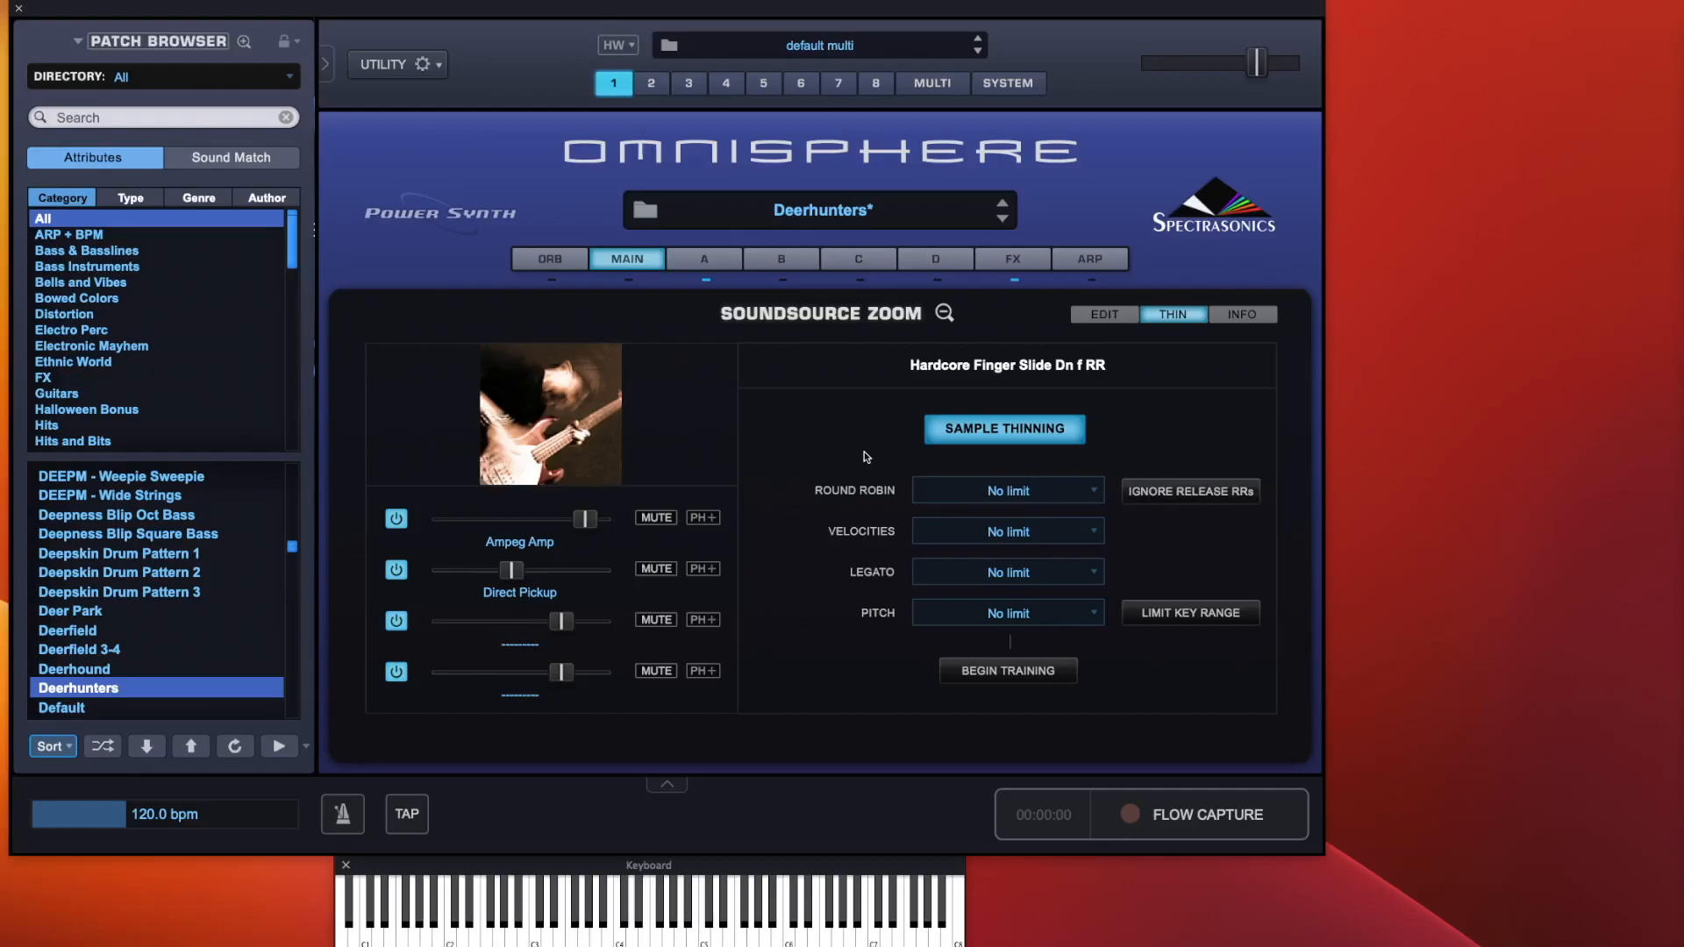
pyautogui.click(1013, 532)
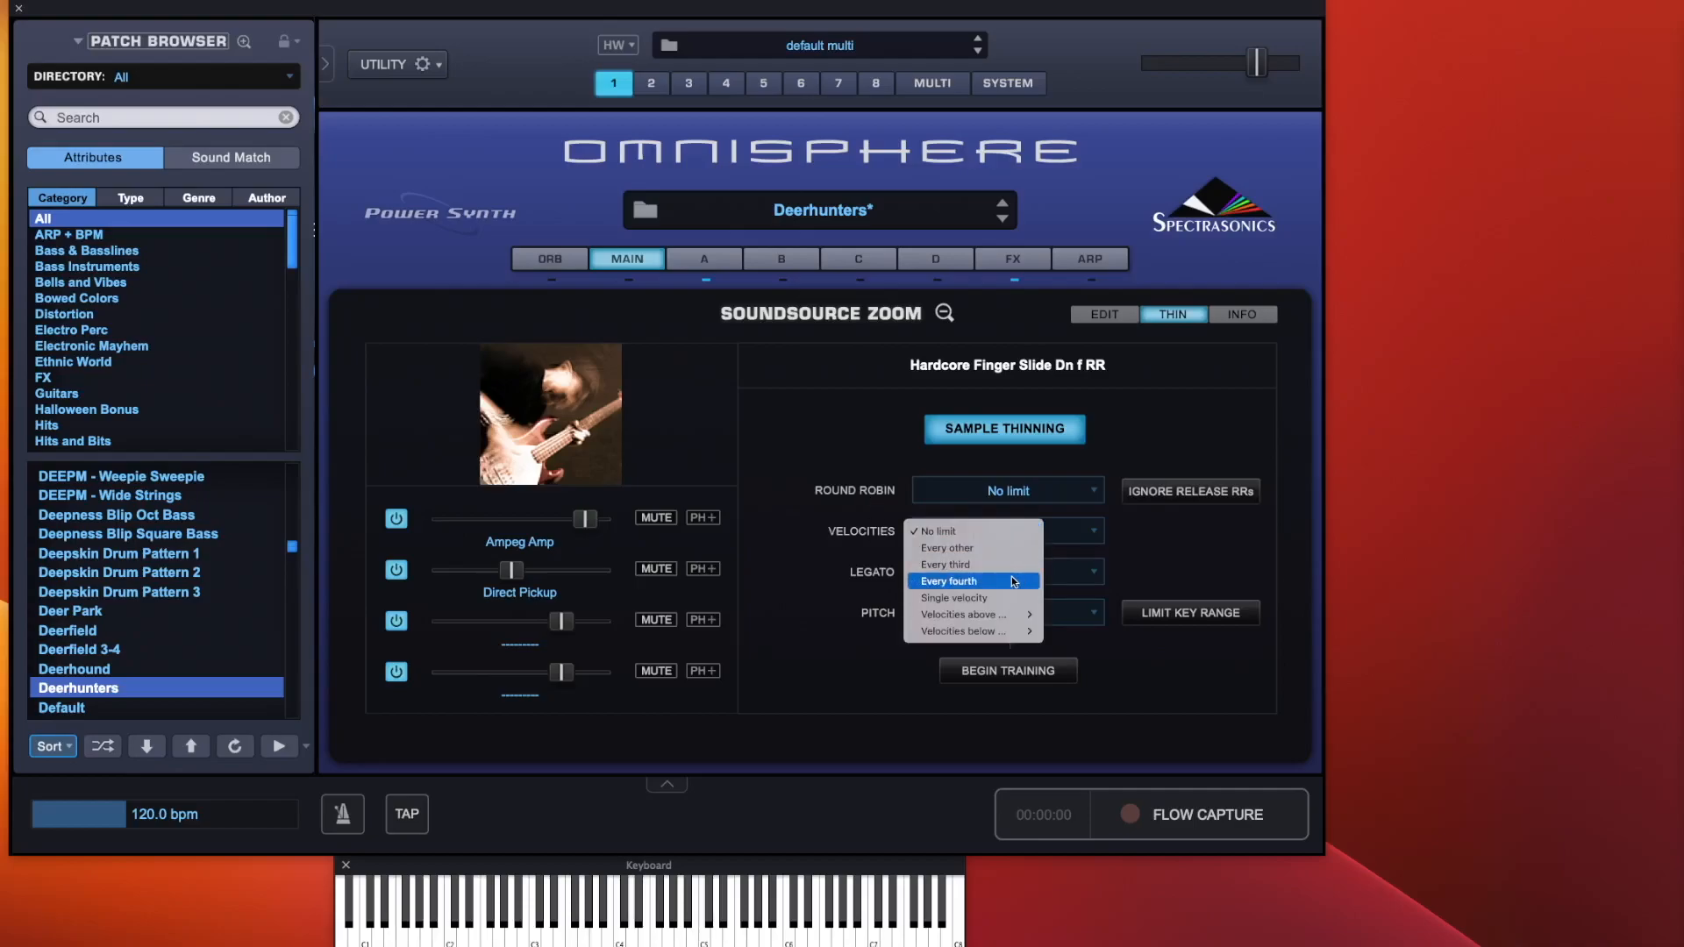
pyautogui.click(1214, 550)
pyautogui.click(978, 571)
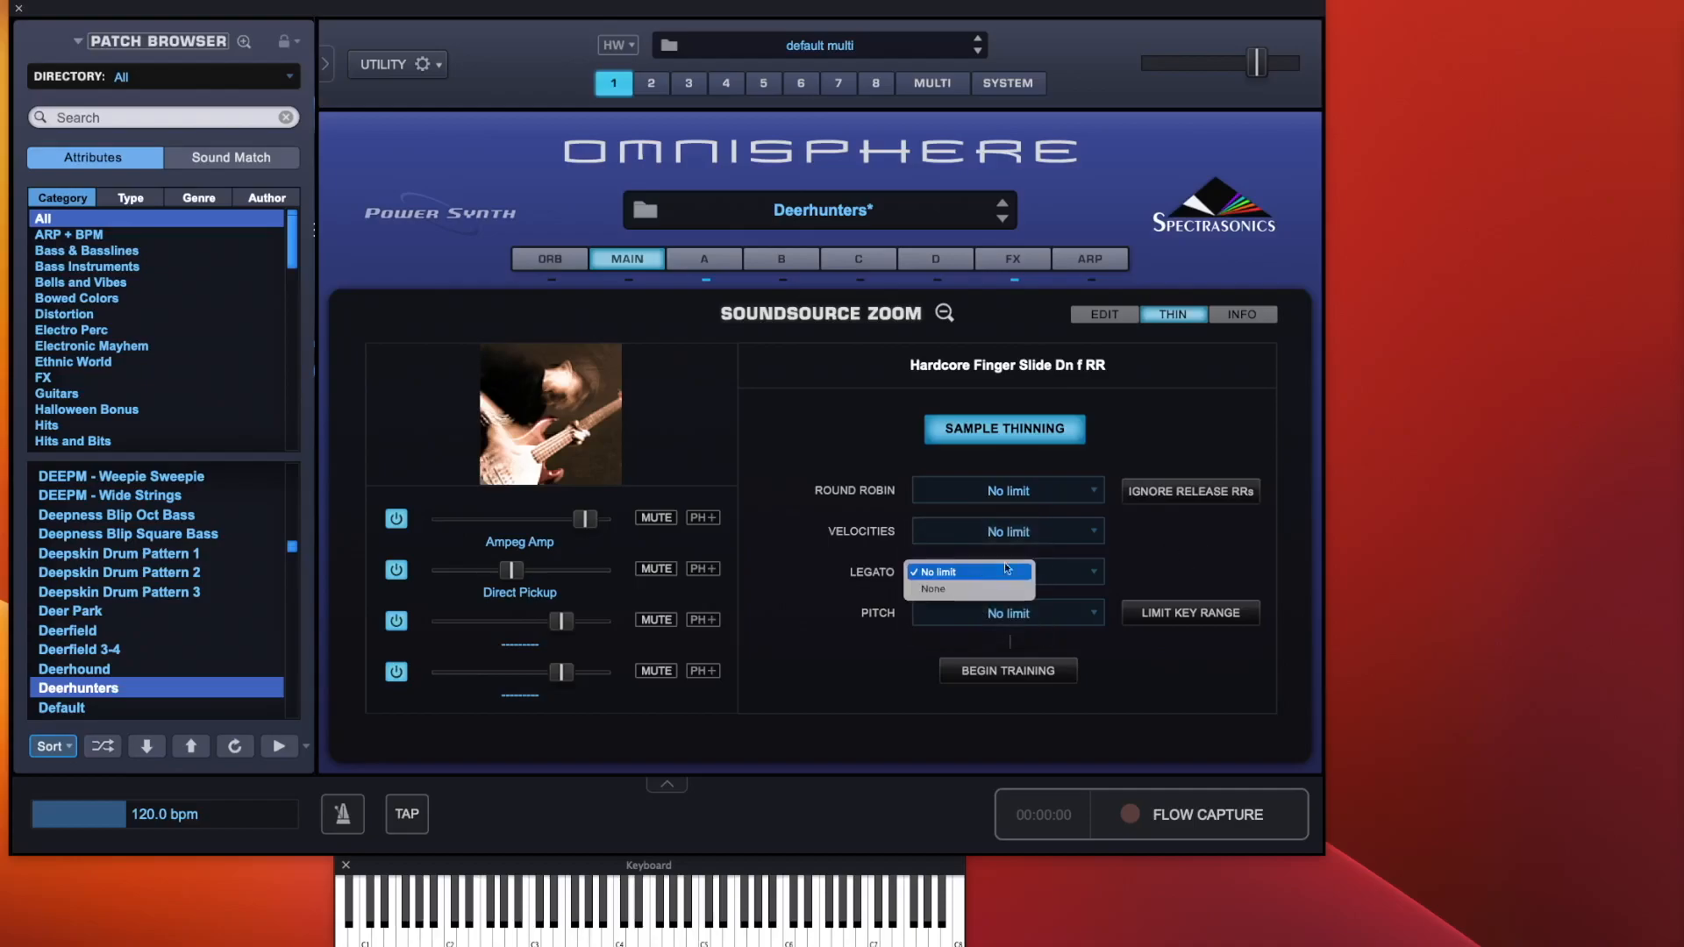
pyautogui.click(1162, 565)
pyautogui.click(1052, 611)
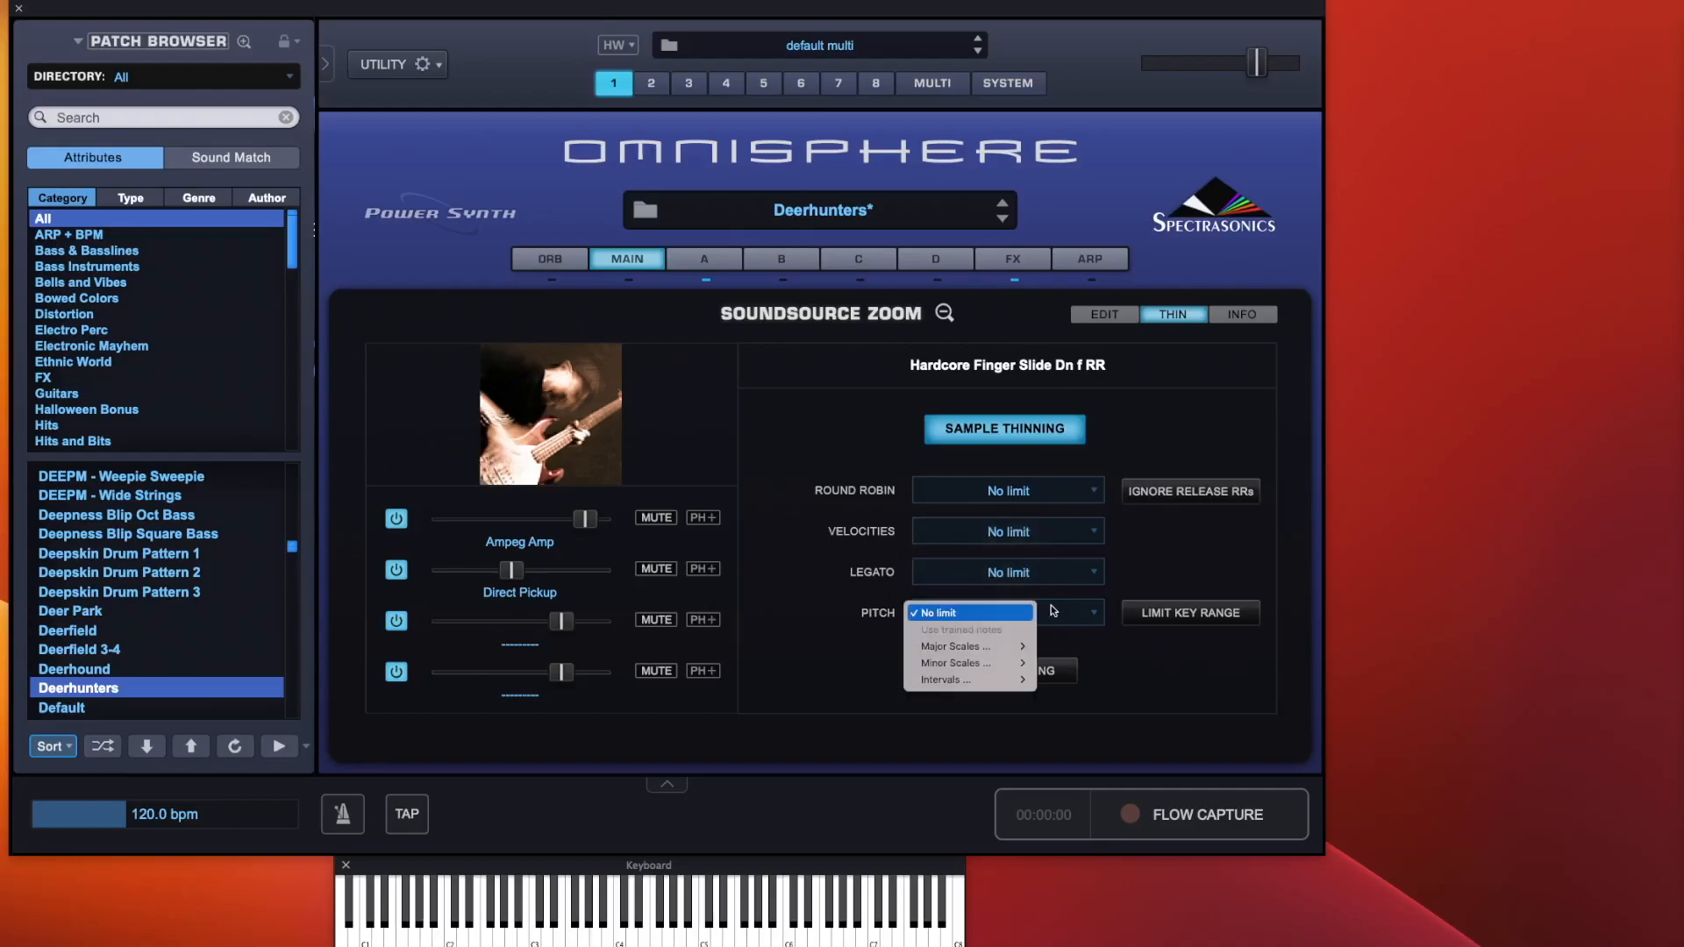
pyautogui.click(1188, 556)
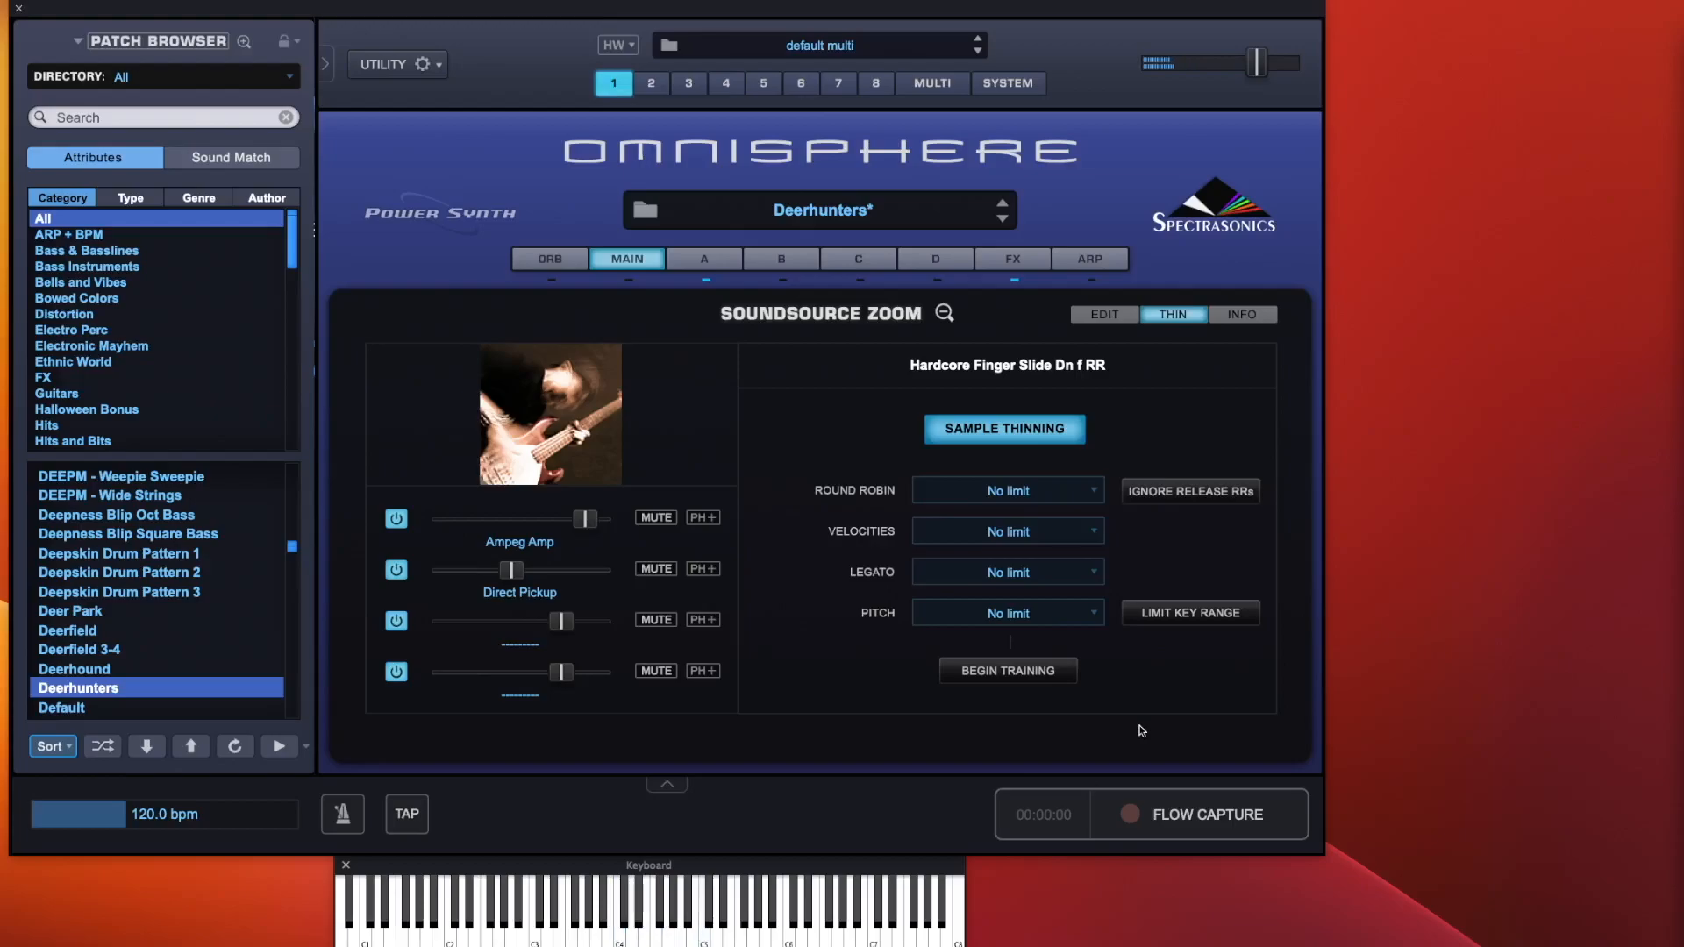
# Begin and finish a sample-thinning training pass for pitch
pyautogui.click(1020, 680)
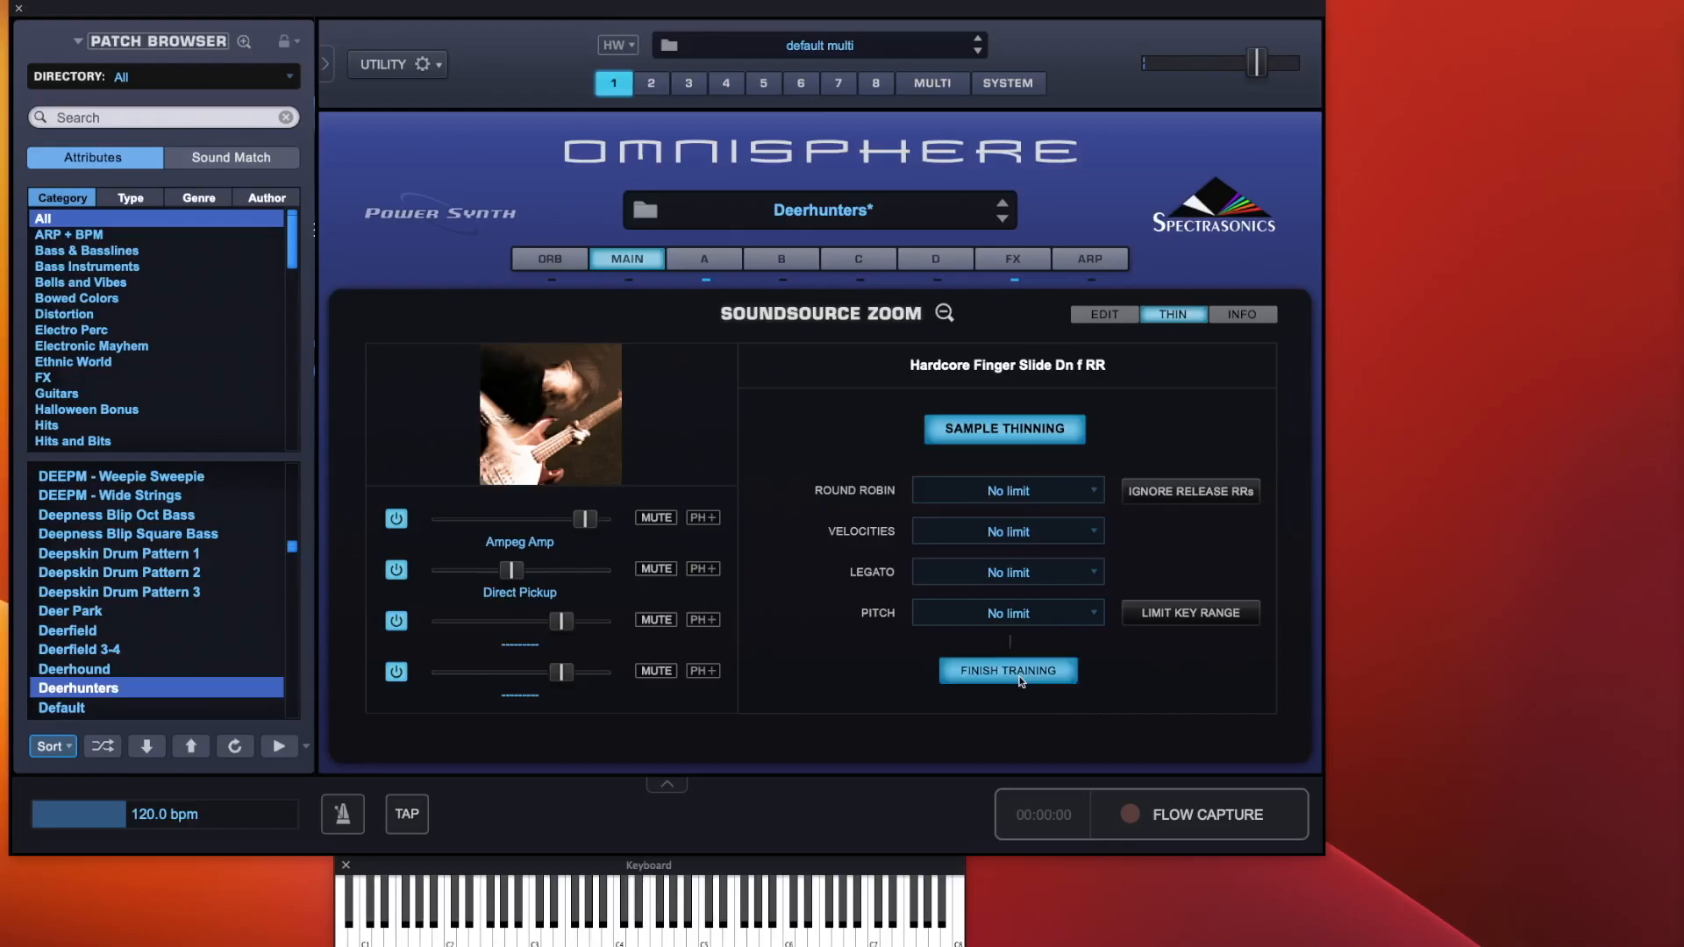
pyautogui.click(1021, 679)
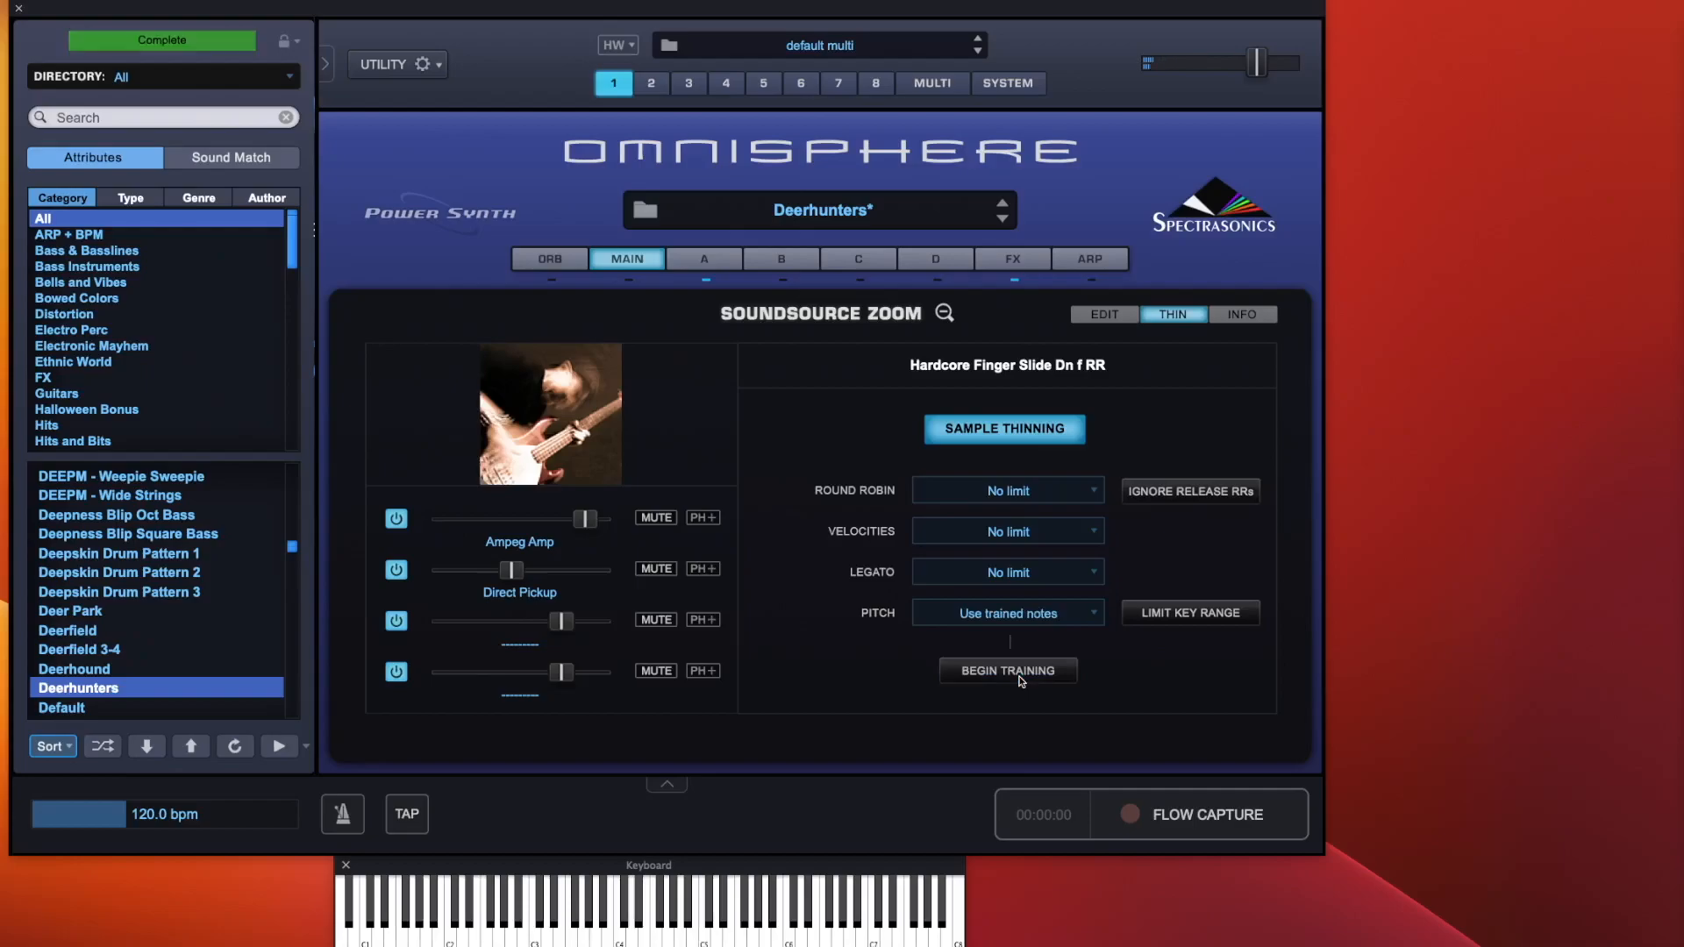
# Check the soundsource info, close the soundsource zoom and view the patch notes
pyautogui.click(1237, 314)
pyautogui.click(951, 314)
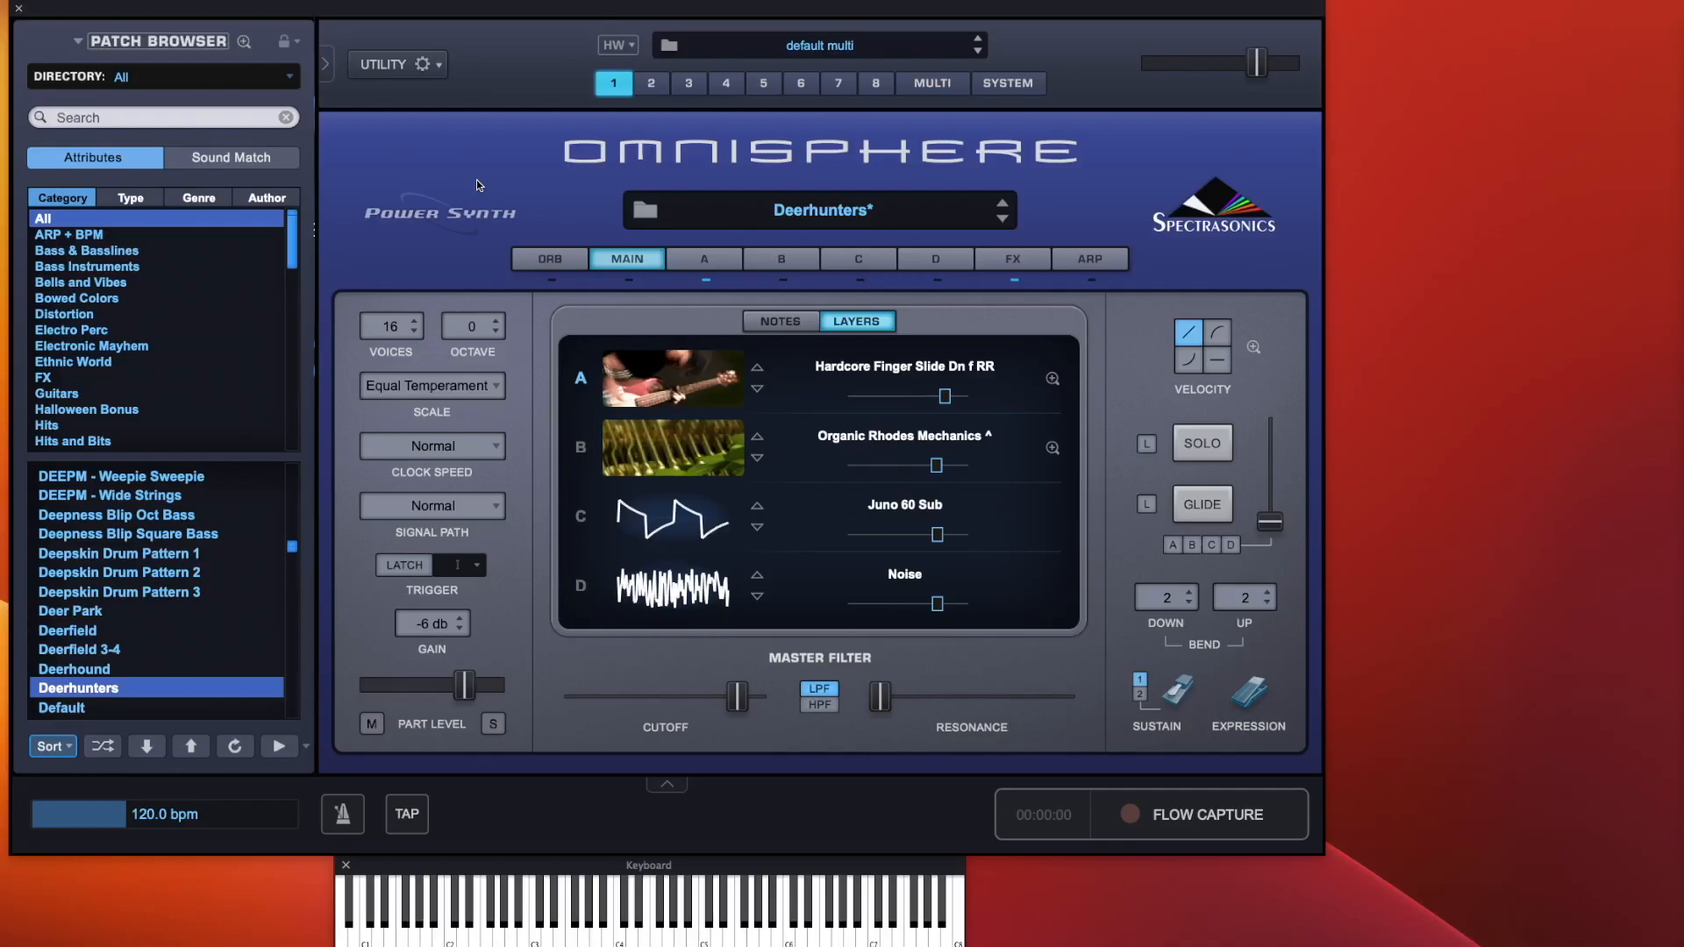
pyautogui.click(756, 322)
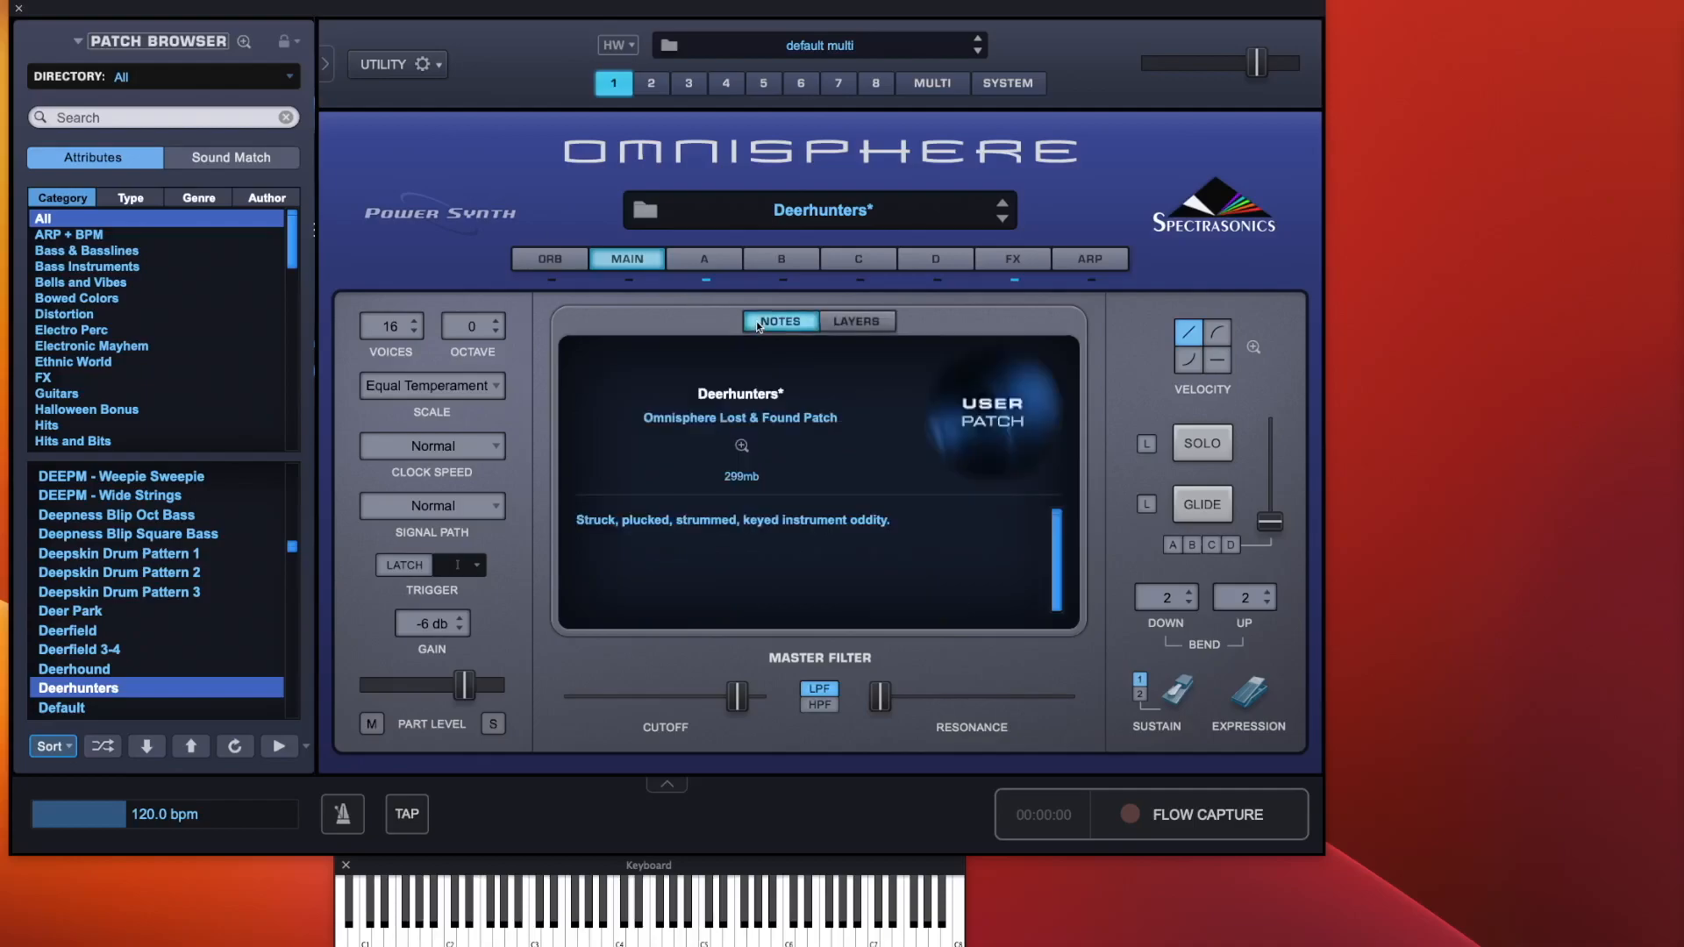